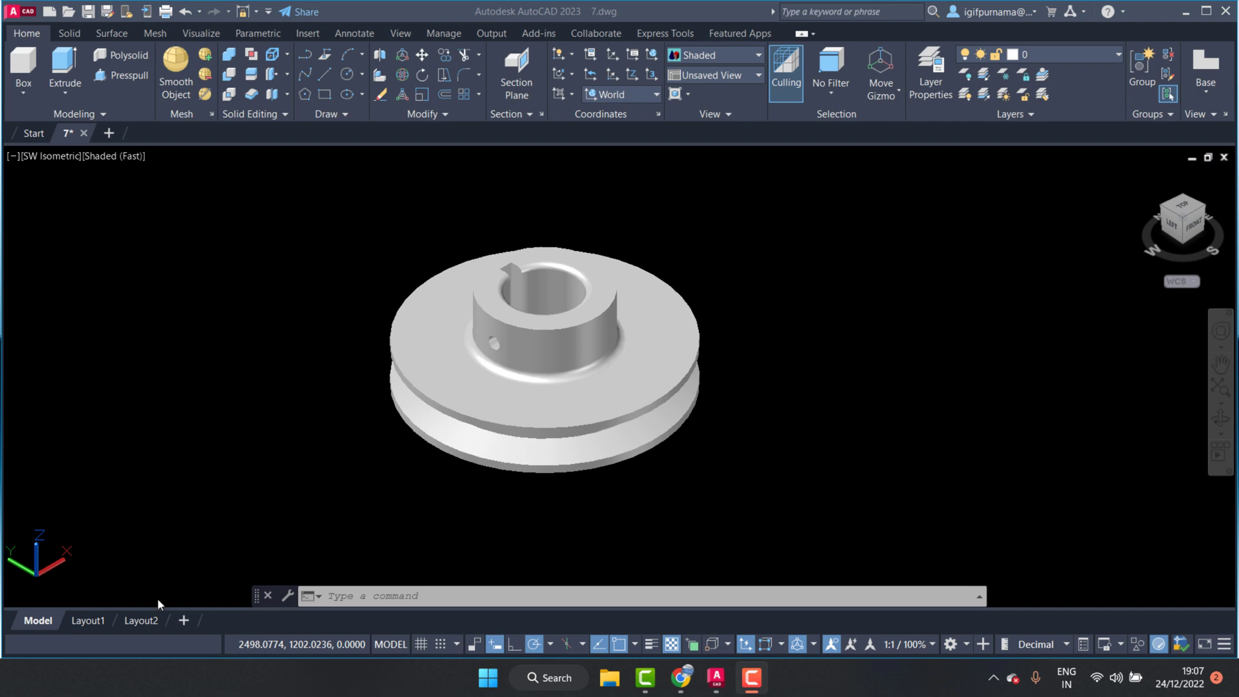
{"action": "mouse_move", "coordinate": [88, 620]}
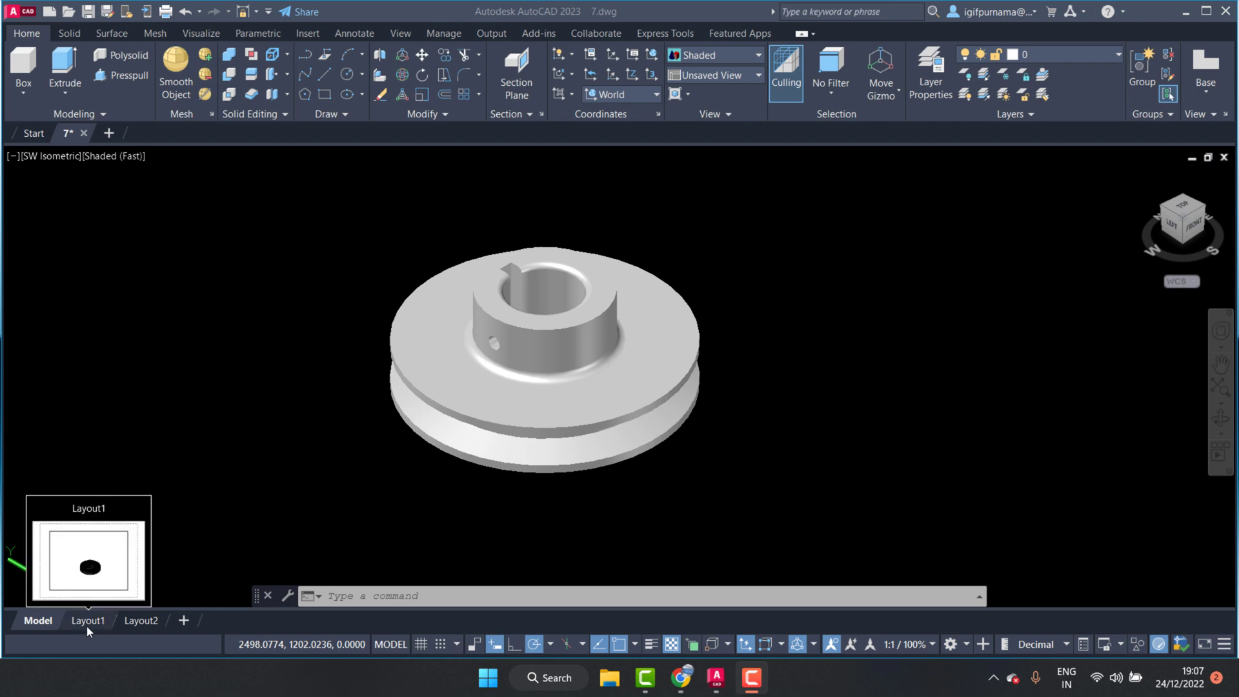
Erase the pulley viewport on Layout1 and begin inserting a new layout From Template
{"action": "left_click", "coordinate": [88, 625]}
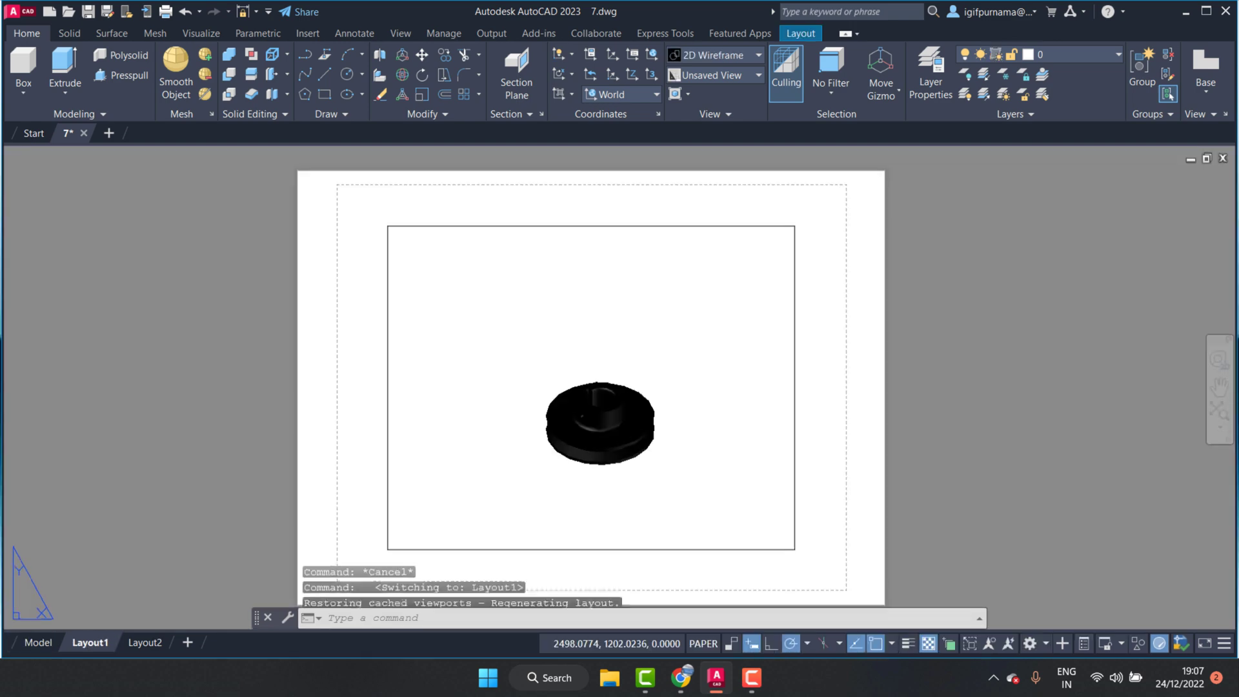
{"action": "left_click", "coordinate": [381, 96]}
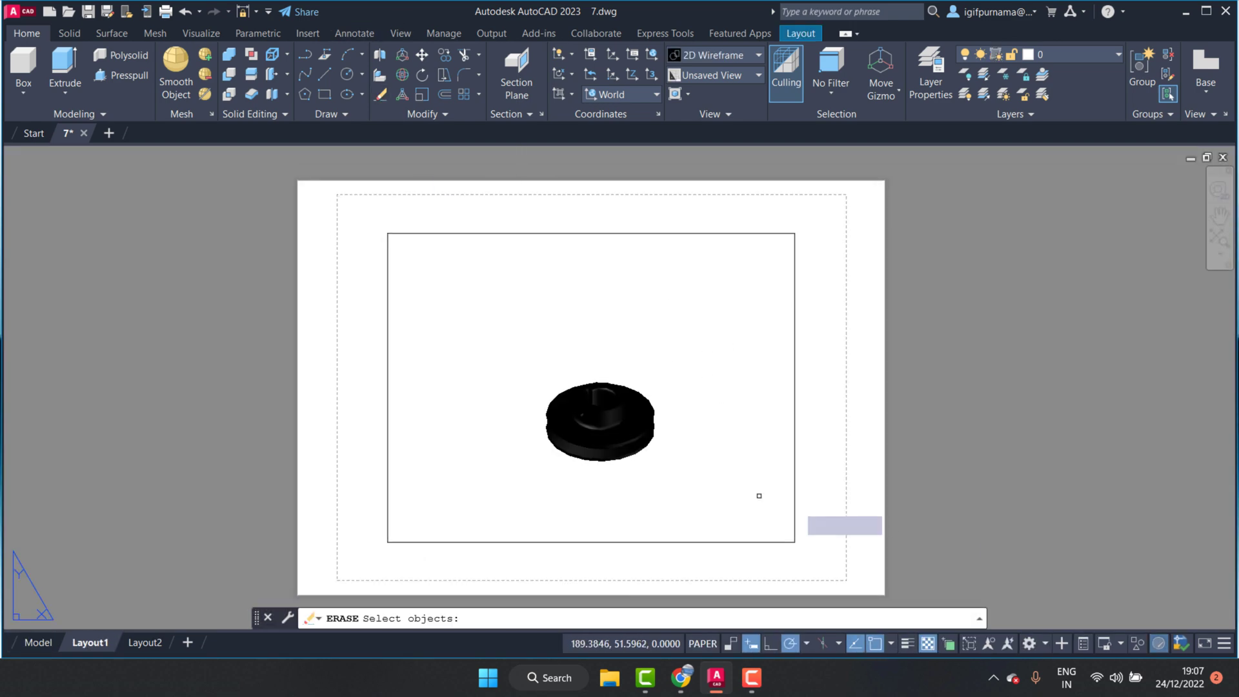
{"action": "left_click", "coordinate": [863, 545]}
{"action": "left_click", "coordinate": [388, 230]}
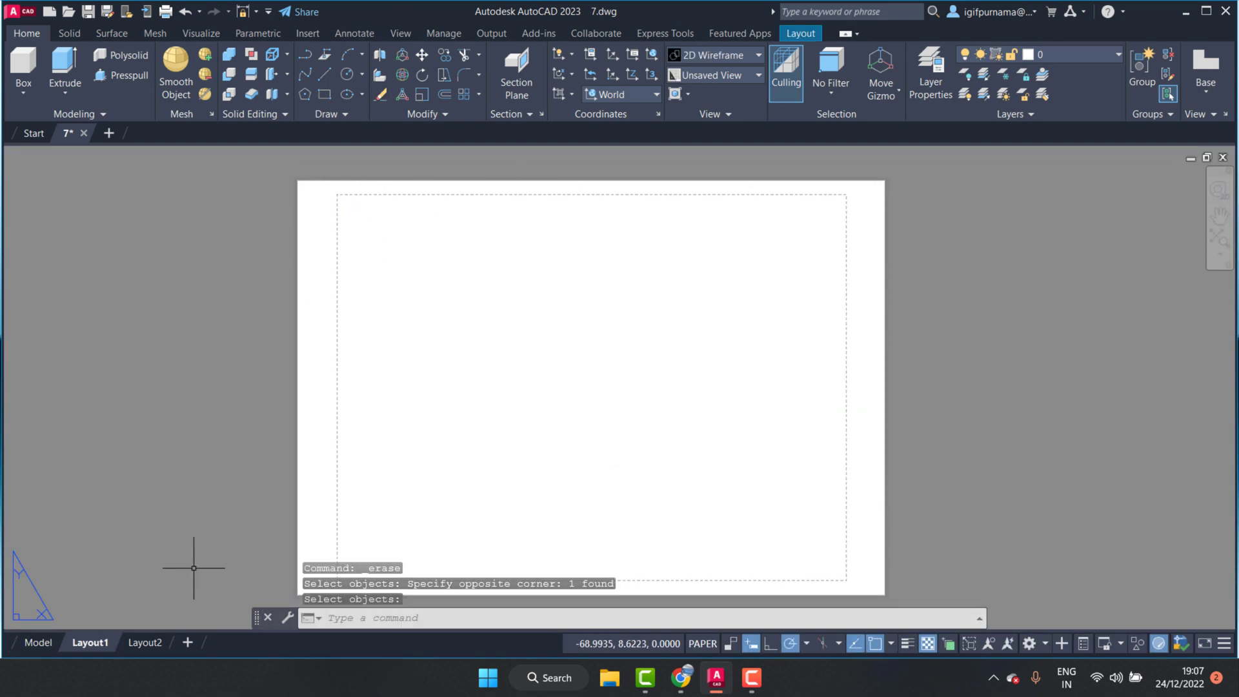
{"action": "right_click", "coordinate": [94, 643]}
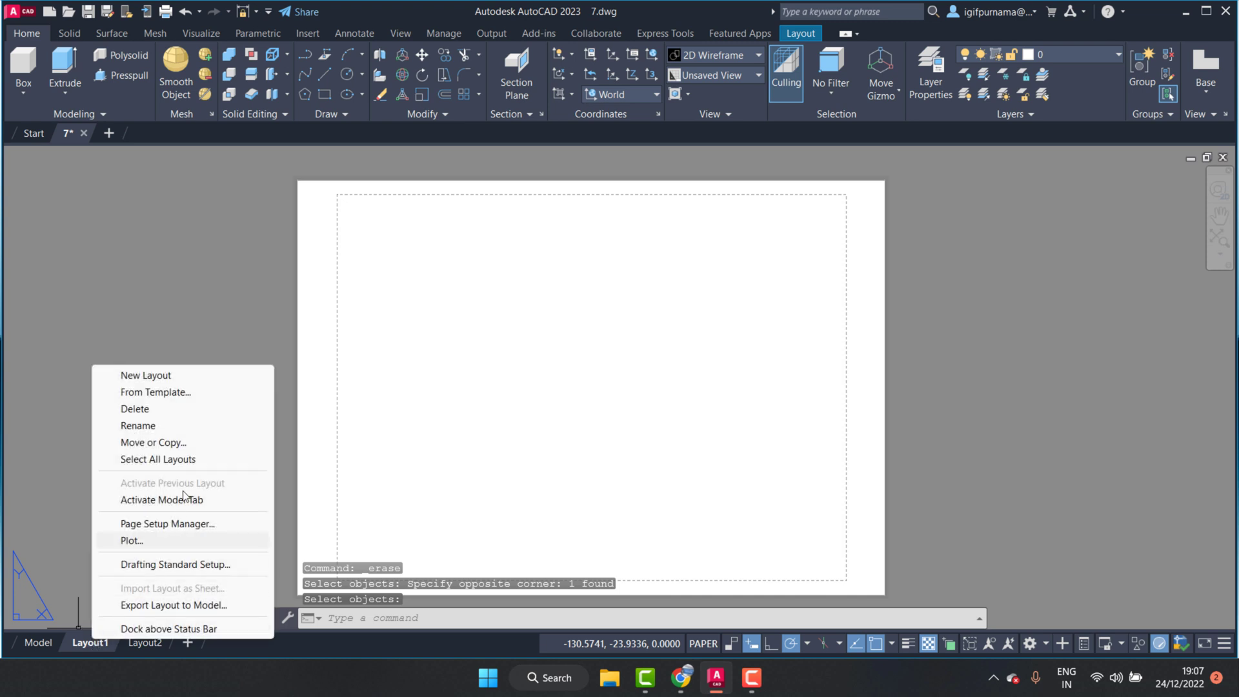
{"action": "left_click", "coordinate": [168, 392]}
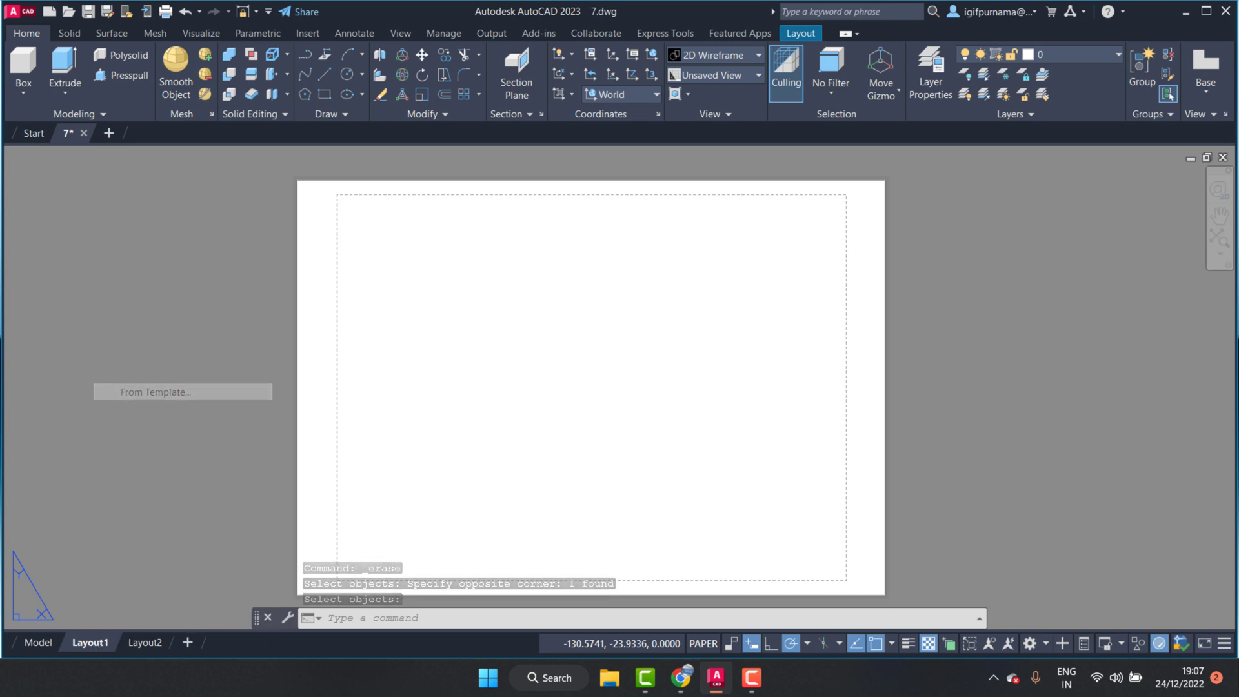
Preview the ANSI A/B and DIN A2-A4 templates in the template list
{"action": "left_click", "coordinate": [534, 359]}
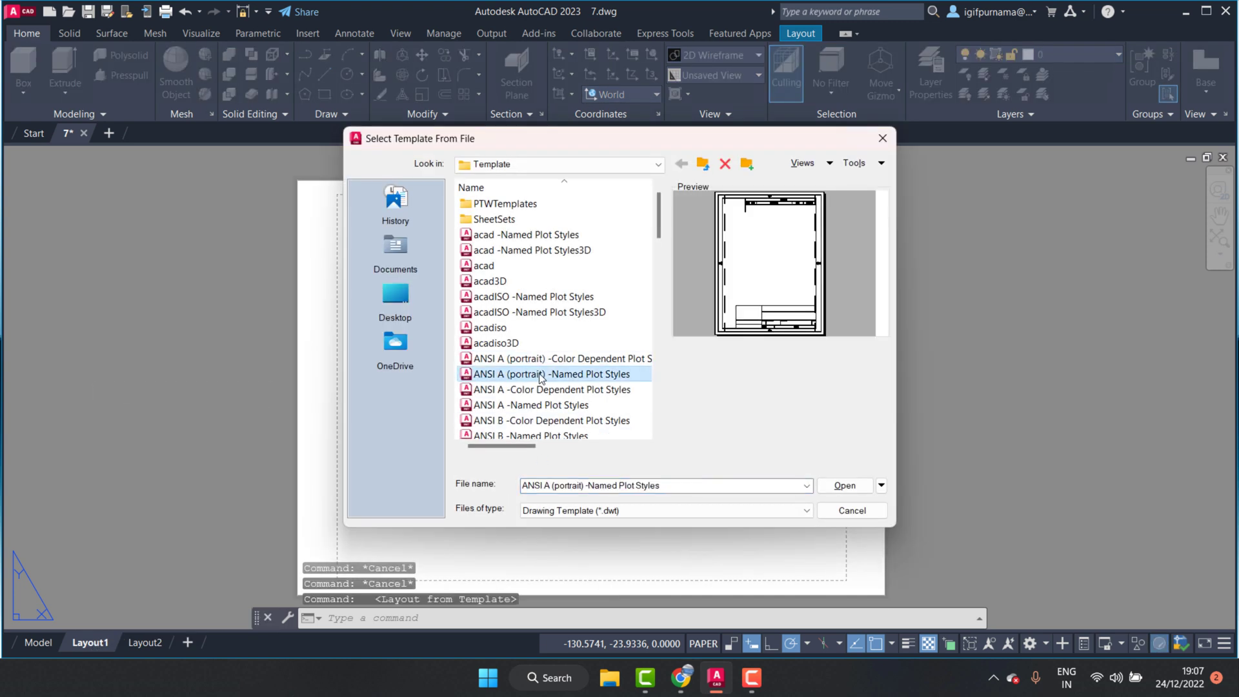
{"action": "left_click", "coordinate": [545, 405]}
{"action": "left_click", "coordinate": [549, 424]}
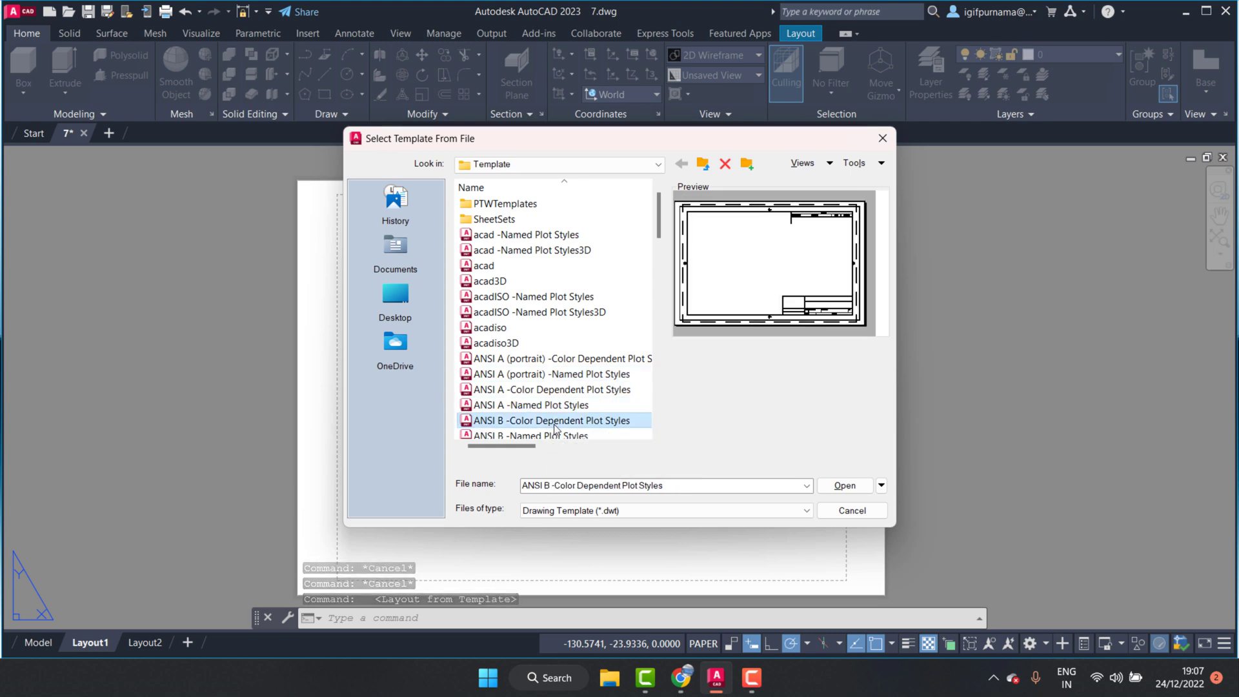
{"action": "scroll", "coordinate": [549, 413], "scroll_direction": "down", "scroll_amount": 2}
{"action": "scroll", "coordinate": [522, 366], "scroll_direction": "down", "scroll_amount": 4}
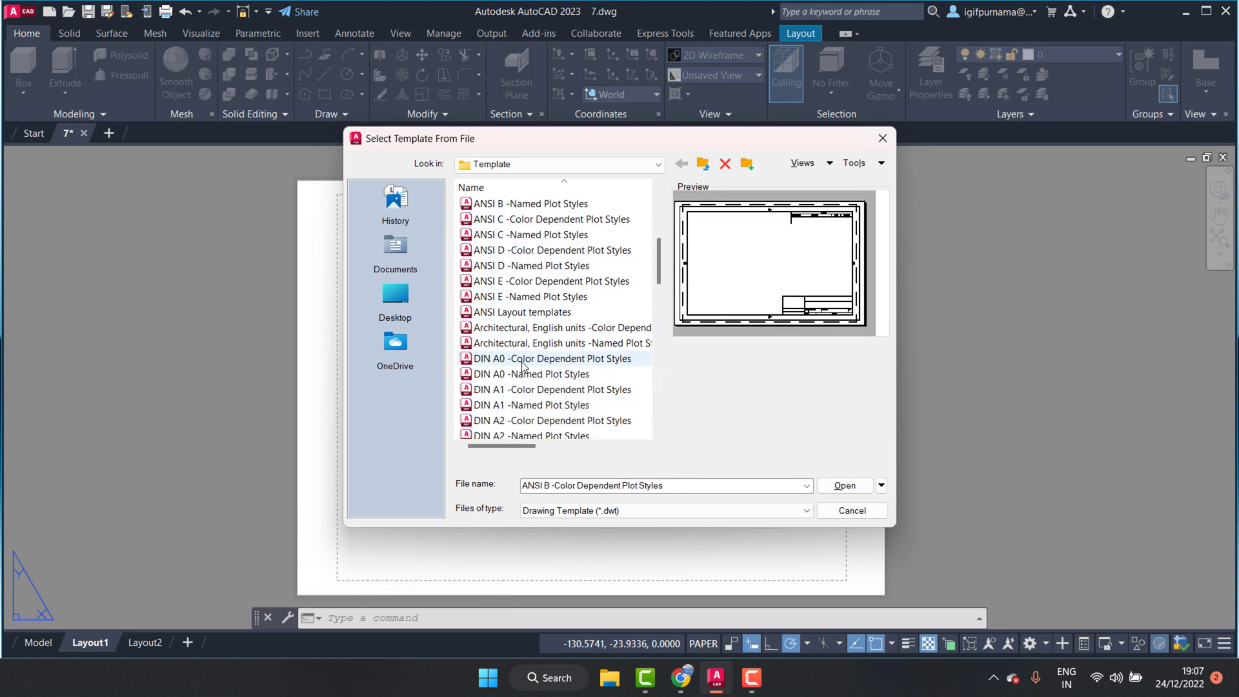
{"action": "scroll", "coordinate": [522, 361], "scroll_direction": "down", "scroll_amount": 2}
{"action": "left_click", "coordinate": [529, 313]}
{"action": "left_click", "coordinate": [529, 343]}
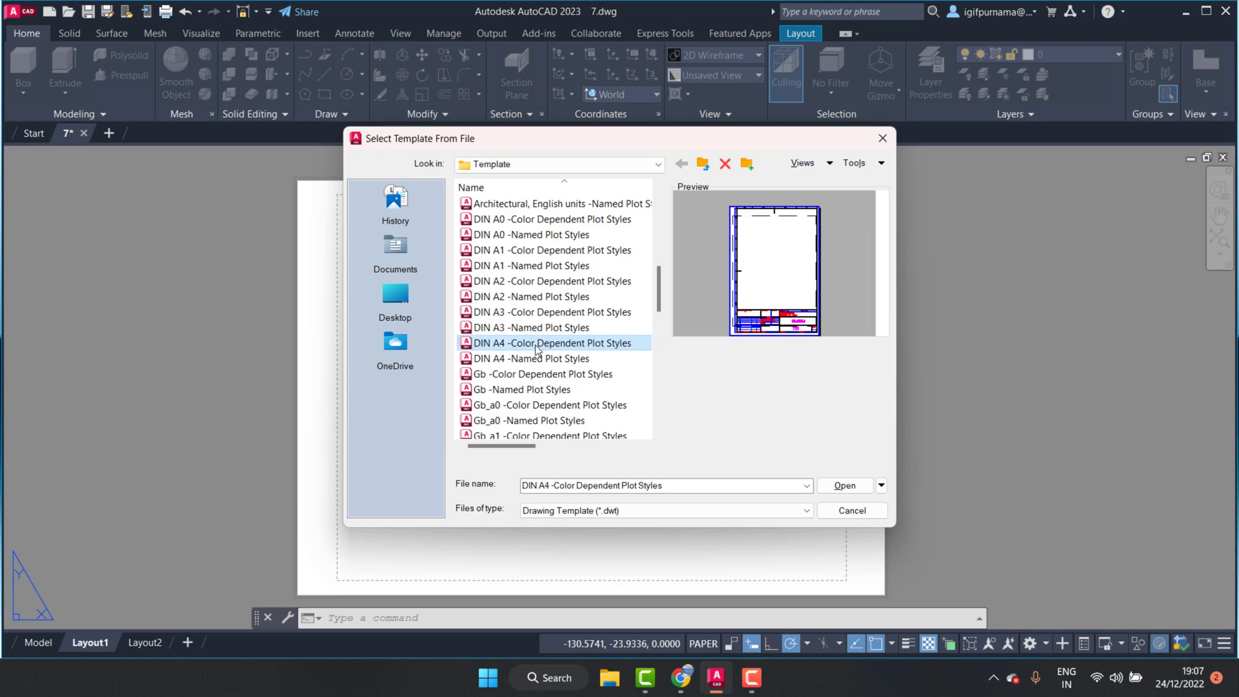
{"action": "left_click", "coordinate": [525, 359]}
{"action": "left_click", "coordinate": [519, 330]}
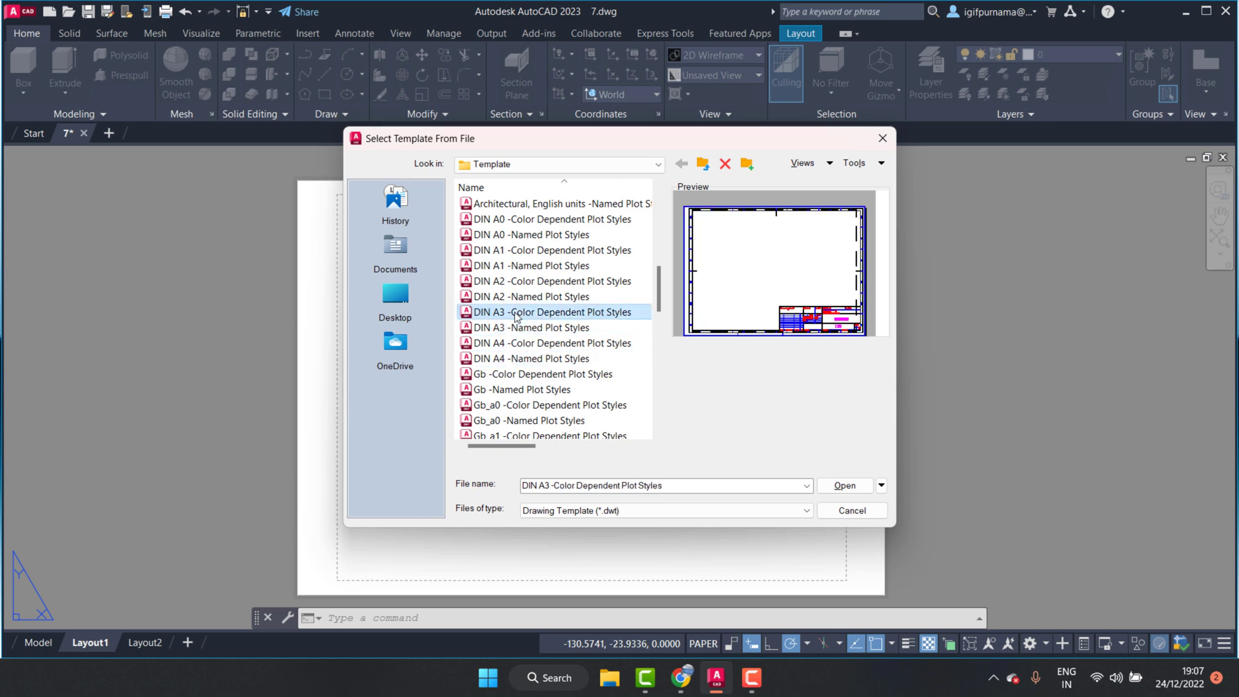
{"action": "left_click", "coordinate": [513, 283]}
Preview the Gb_a3/Gb_a4, ISO A3/A4 and JIS A0 templates
{"action": "scroll", "coordinate": [522, 395], "scroll_direction": "down", "scroll_amount": 1}
{"action": "scroll", "coordinate": [523, 397], "scroll_direction": "down", "scroll_amount": 2}
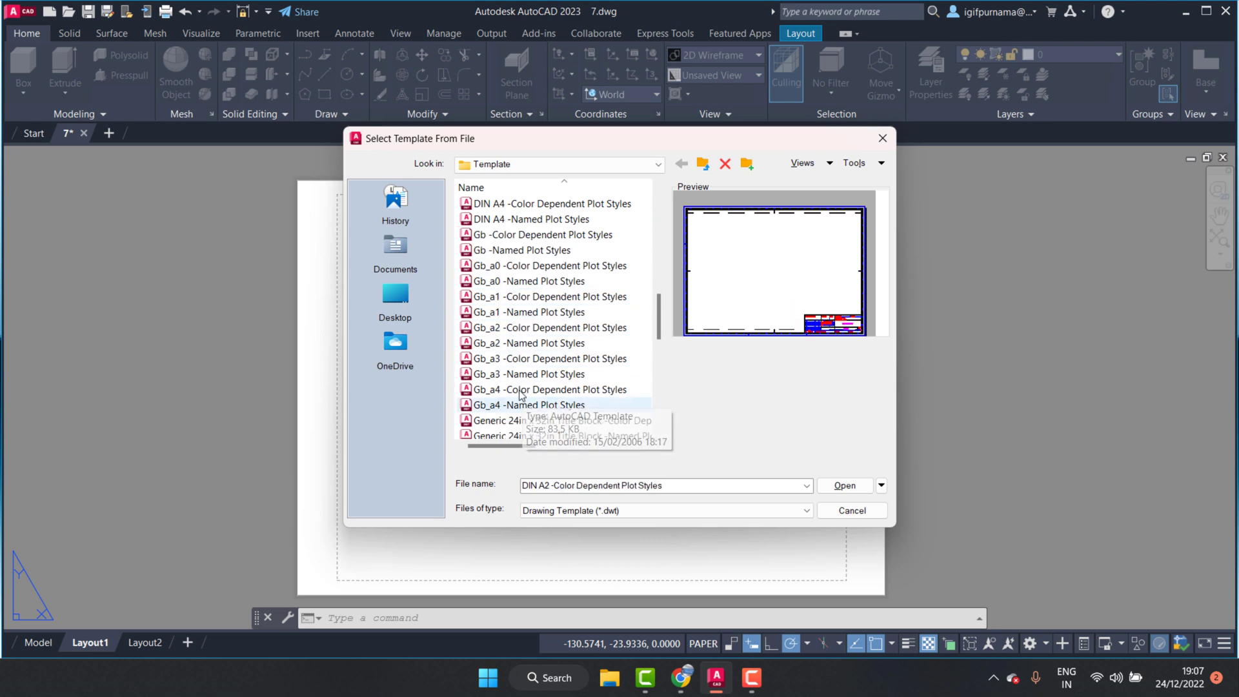
{"action": "left_click", "coordinate": [524, 389]}
{"action": "left_click", "coordinate": [528, 374]}
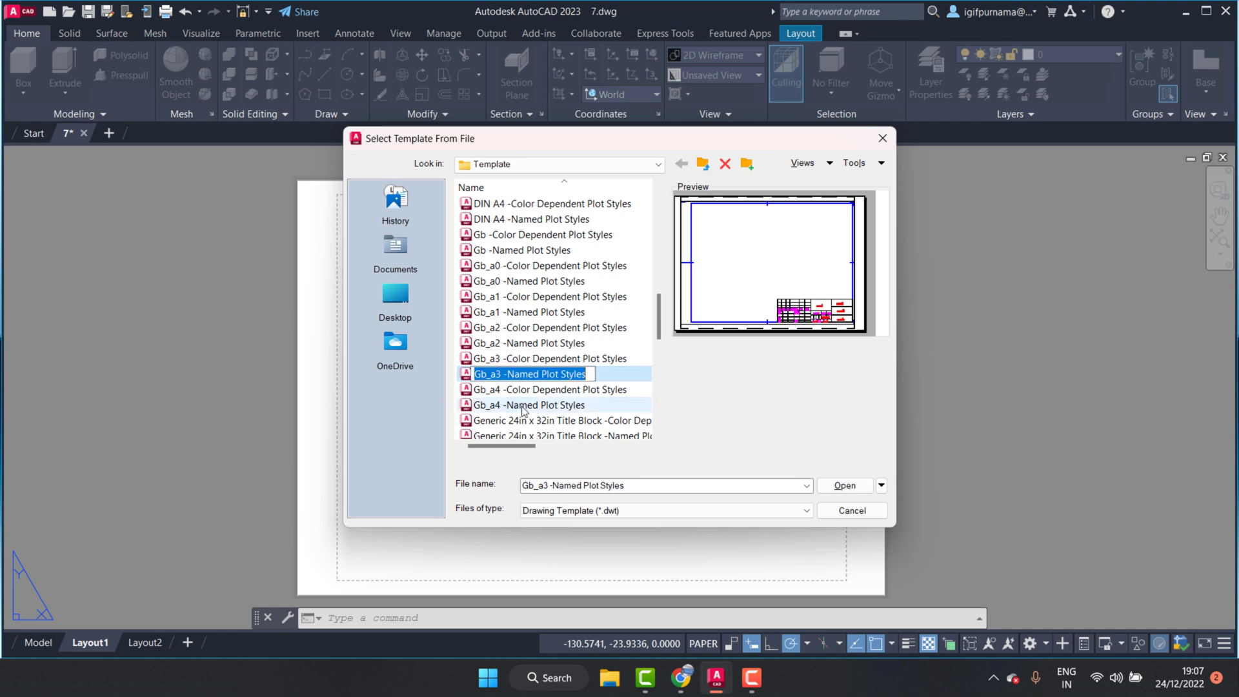
{"action": "scroll", "coordinate": [504, 390], "scroll_direction": "down", "scroll_amount": 3}
{"action": "scroll", "coordinate": [510, 400], "scroll_direction": "down", "scroll_amount": 2}
{"action": "left_click", "coordinate": [513, 359]}
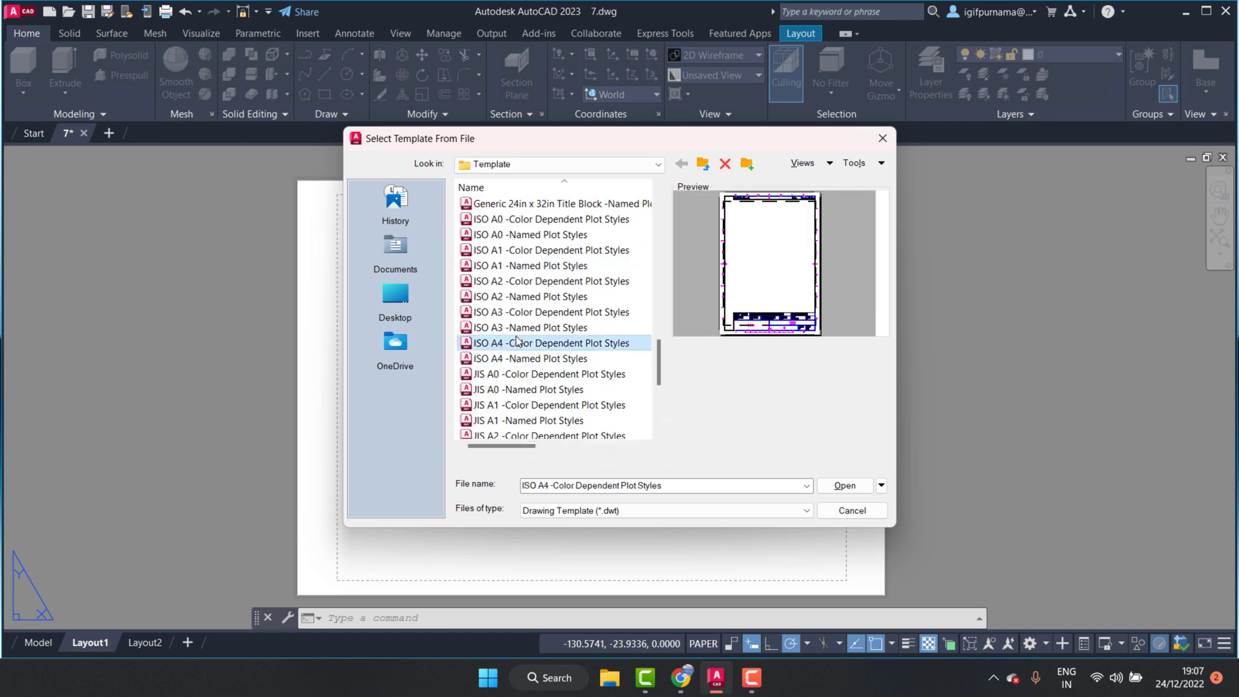
{"action": "left_click", "coordinate": [522, 312]}
{"action": "left_click", "coordinate": [534, 390]}
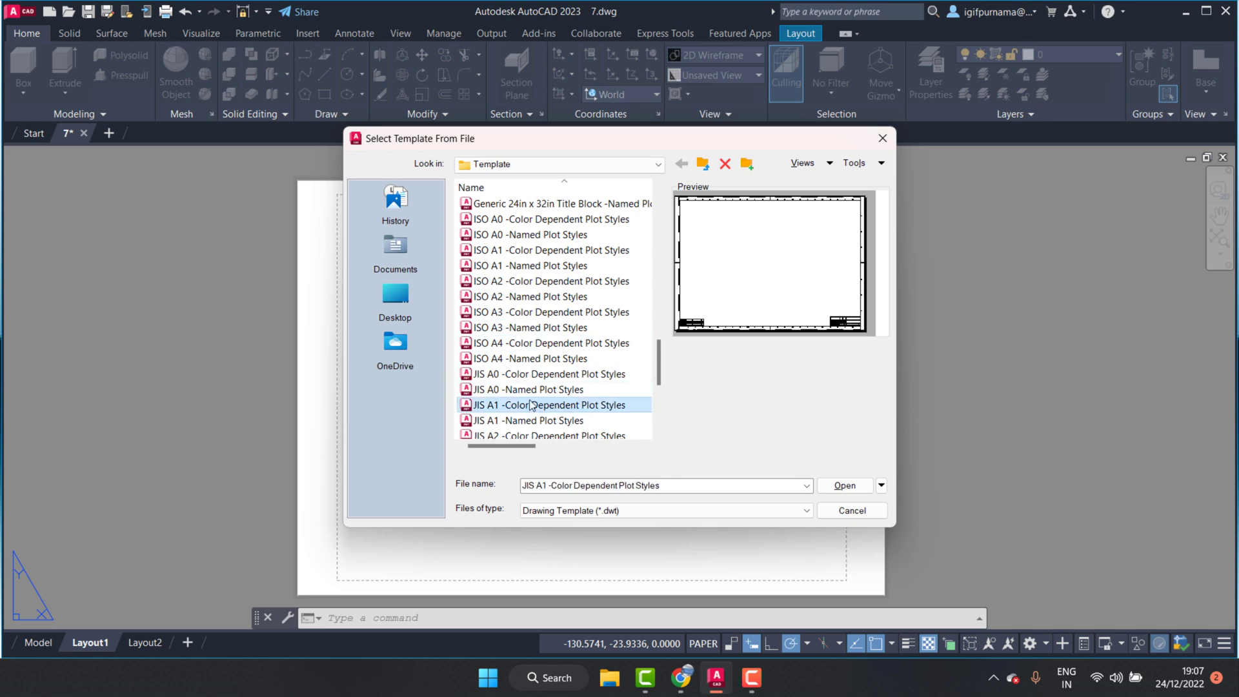
{"action": "scroll", "coordinate": [530, 394], "scroll_direction": "down", "scroll_amount": 2}
{"action": "scroll", "coordinate": [523, 375], "scroll_direction": "down", "scroll_amount": 2}
Choose the JIS A4 (landscape) -Color Dependent Plot Styles template and open it
{"action": "left_click", "coordinate": [517, 359]}
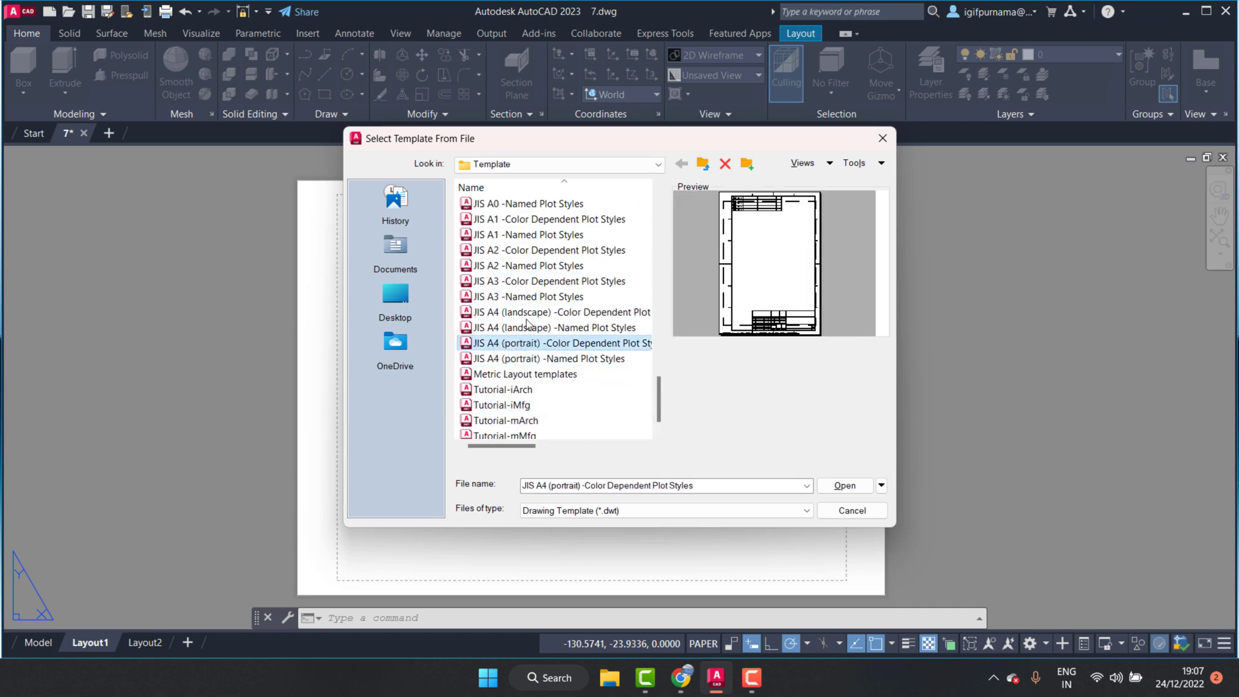
{"action": "left_click", "coordinate": [522, 313]}
{"action": "scroll", "coordinate": [523, 331], "scroll_direction": "up", "scroll_amount": 1}
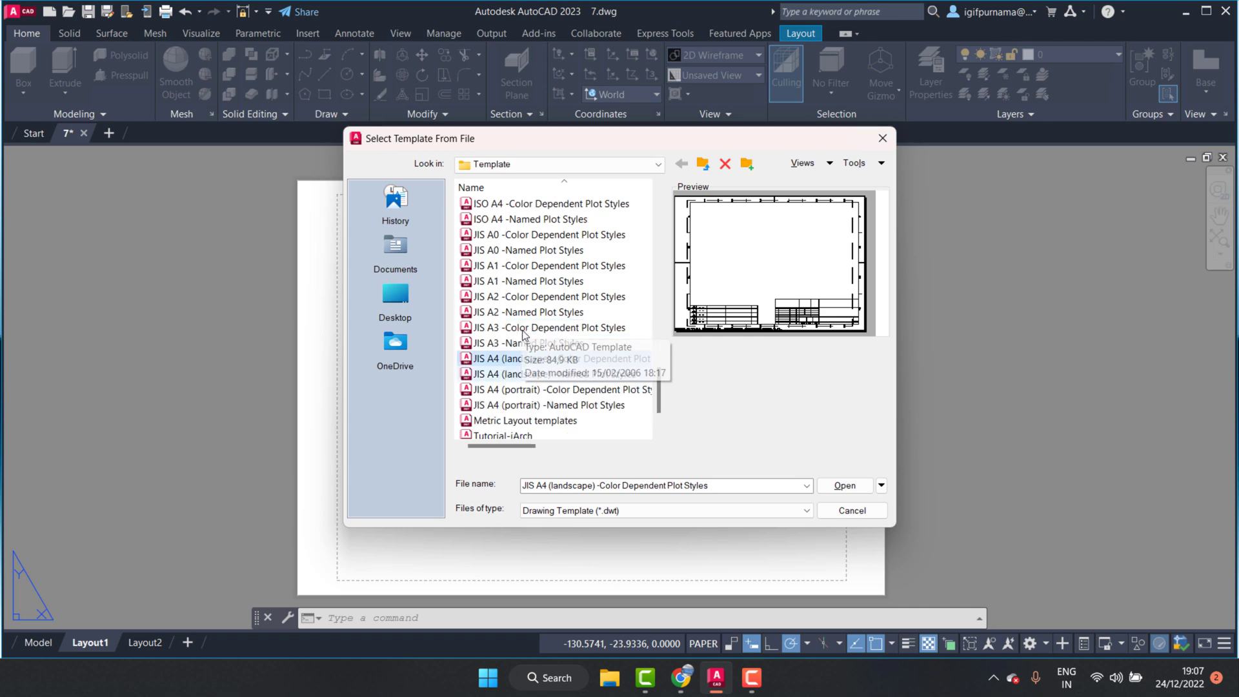
{"action": "left_click", "coordinate": [833, 488]}
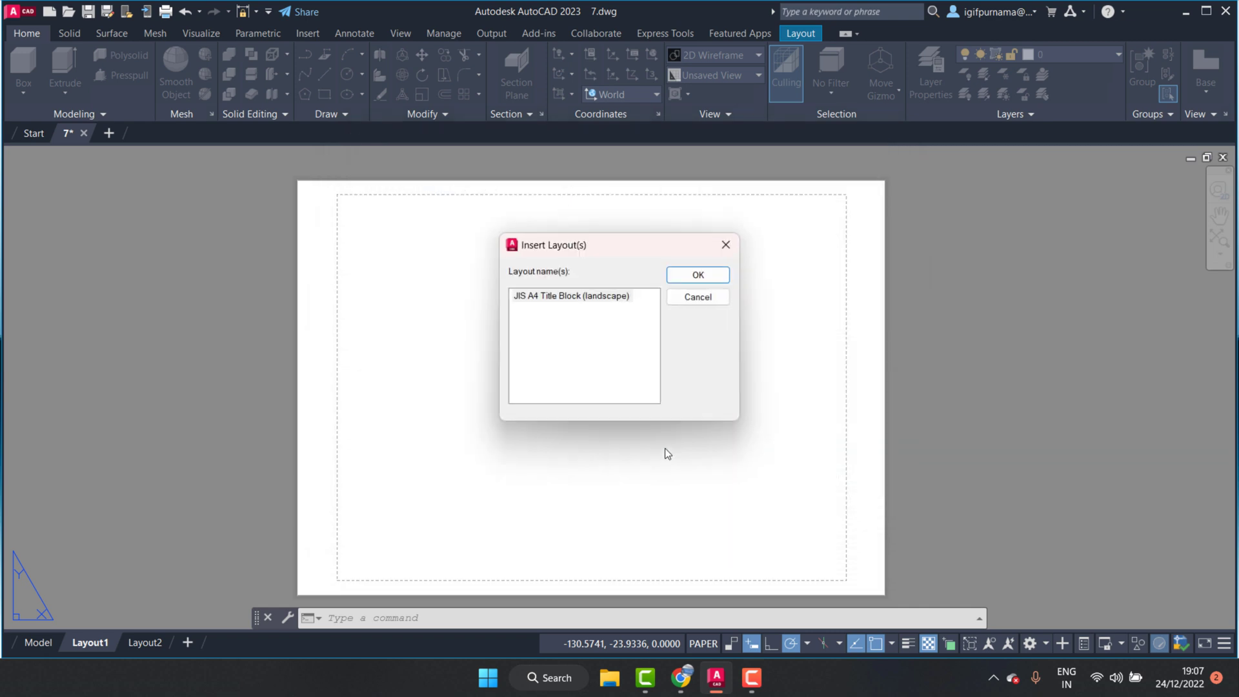
Insert the JIS A4 Title Block (landscape) layout and switch to its tab
{"action": "left_click", "coordinate": [685, 282]}
{"action": "left_click", "coordinate": [243, 642]}
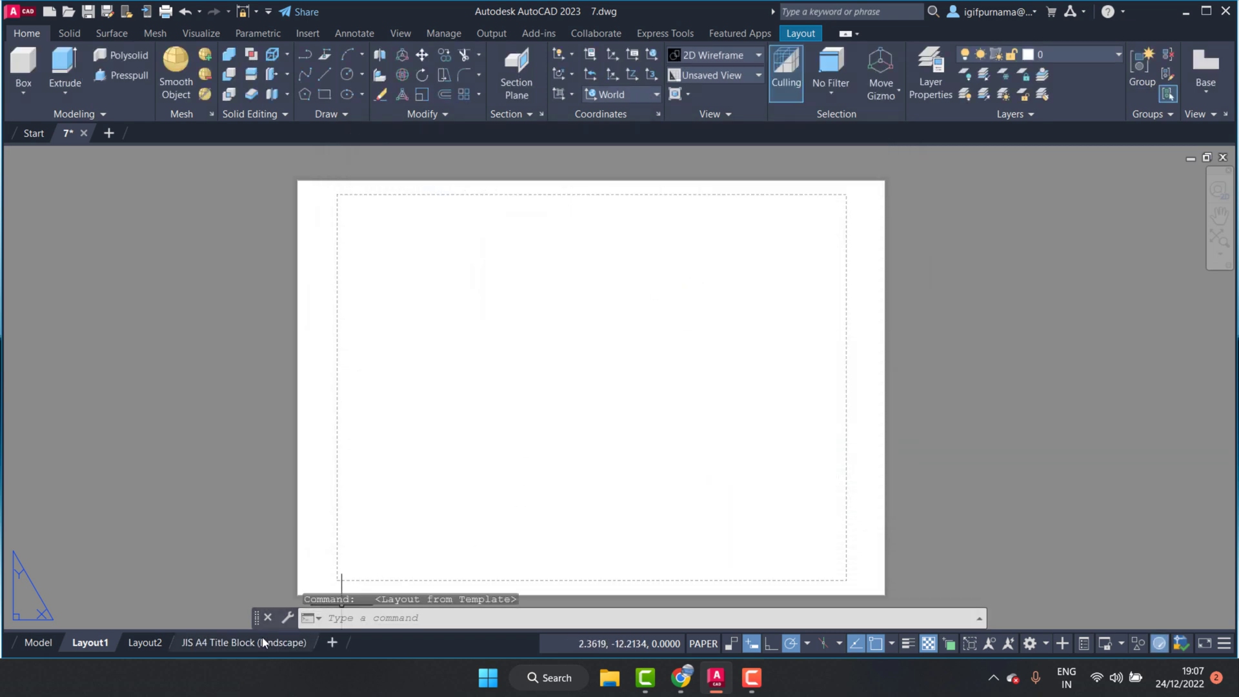
{"action": "scroll", "coordinate": [824, 423], "scroll_direction": "down", "scroll_amount": 2}
{"action": "scroll", "coordinate": [324, 507], "scroll_direction": "up", "scroll_amount": 2}
{"action": "scroll", "coordinate": [388, 452], "scroll_direction": "up", "scroll_amount": 1}
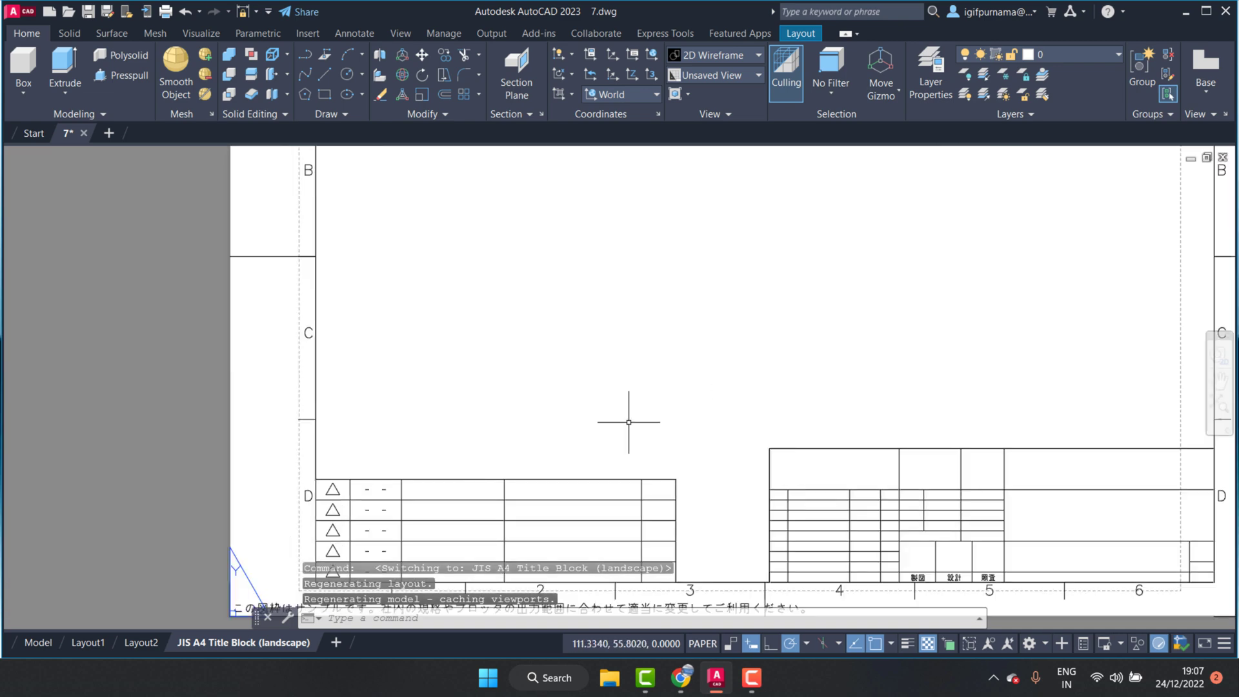
{"action": "scroll", "coordinate": [676, 486], "scroll_direction": "down", "scroll_amount": 1}
{"action": "scroll", "coordinate": [676, 486], "scroll_direction": "up", "scroll_amount": 2}
Select the title block on the sheet, then cancel the selection
{"action": "left_click", "coordinate": [677, 419]}
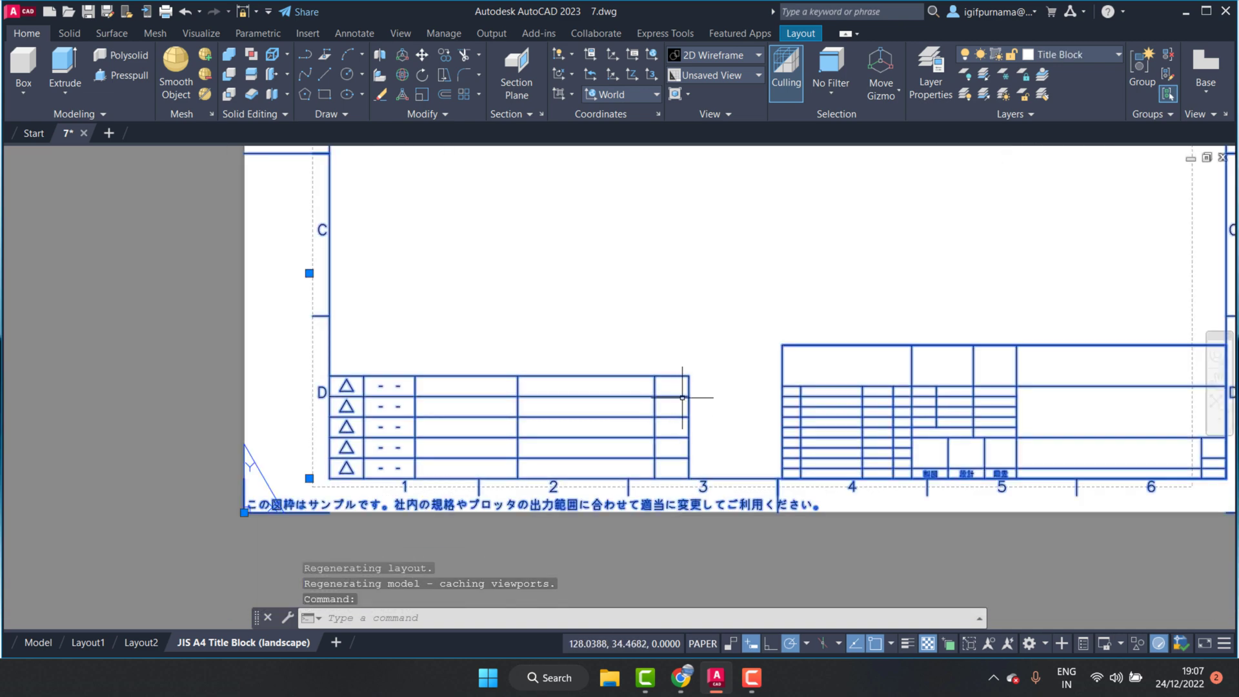
{"action": "scroll", "coordinate": [566, 446], "scroll_direction": "down", "scroll_amount": 2}
{"action": "left_click", "coordinate": [674, 411]}
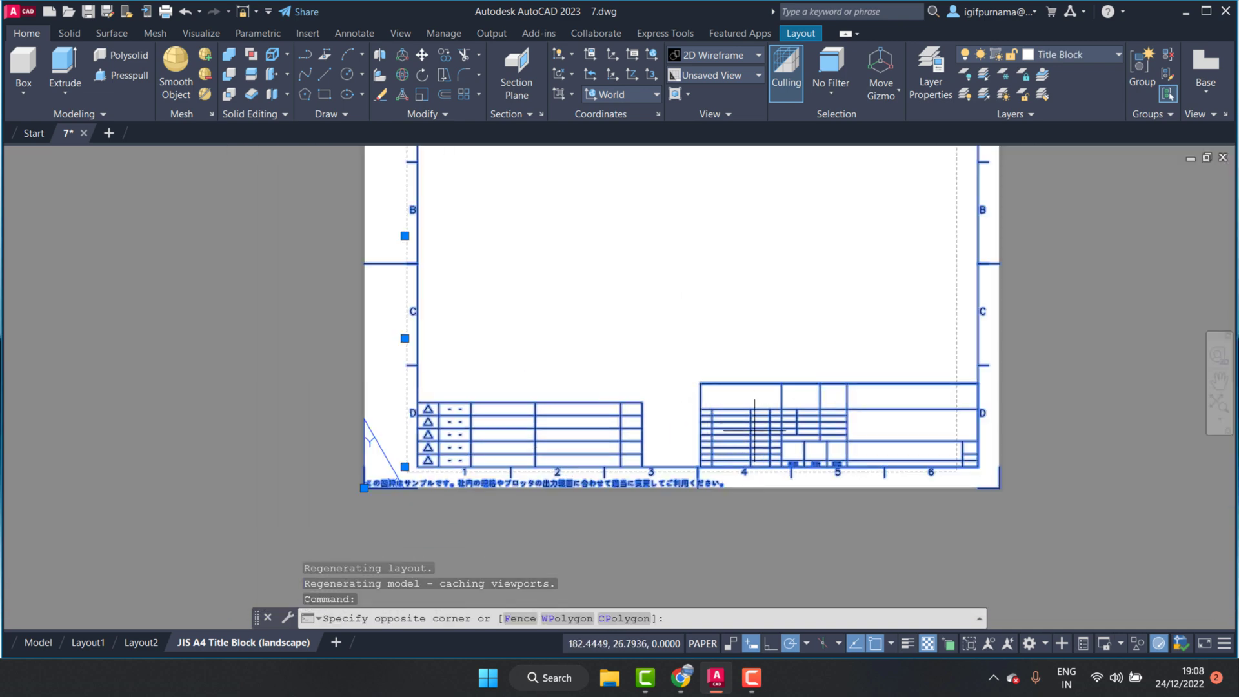
{"action": "key", "text": "Escape"}
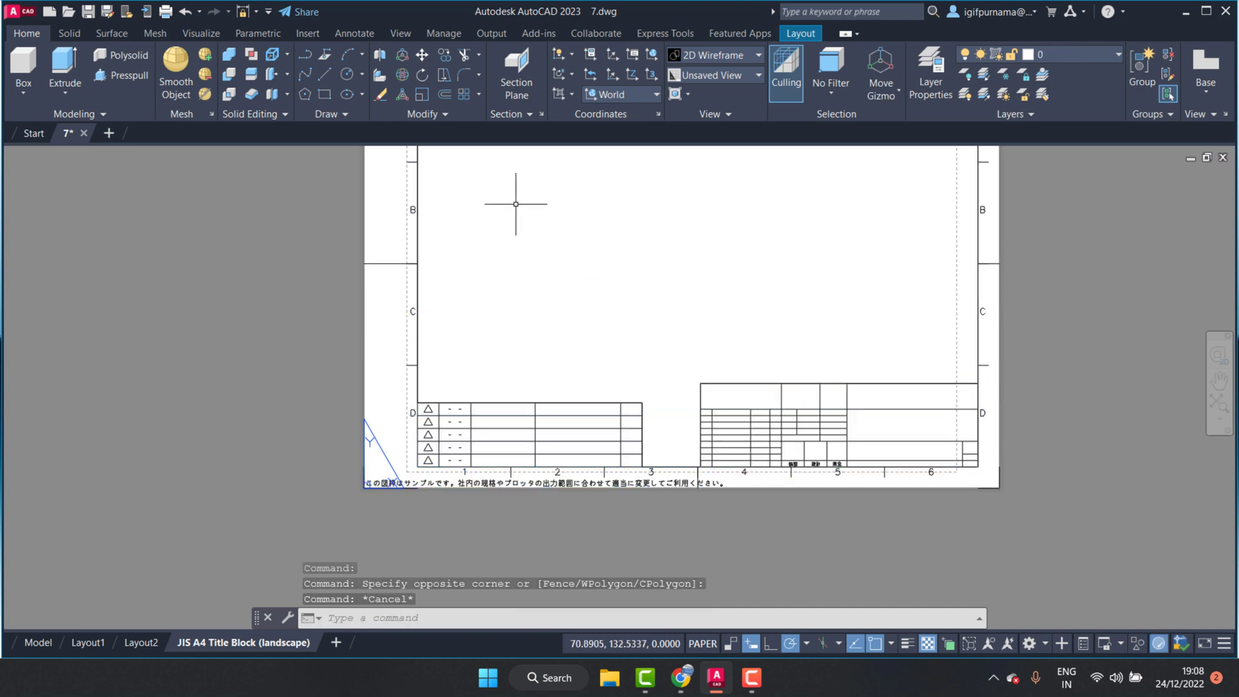
Explode the title block with a window, exposing the FNAME, REVDATE and USER tags
{"action": "left_click", "coordinate": [446, 114]}
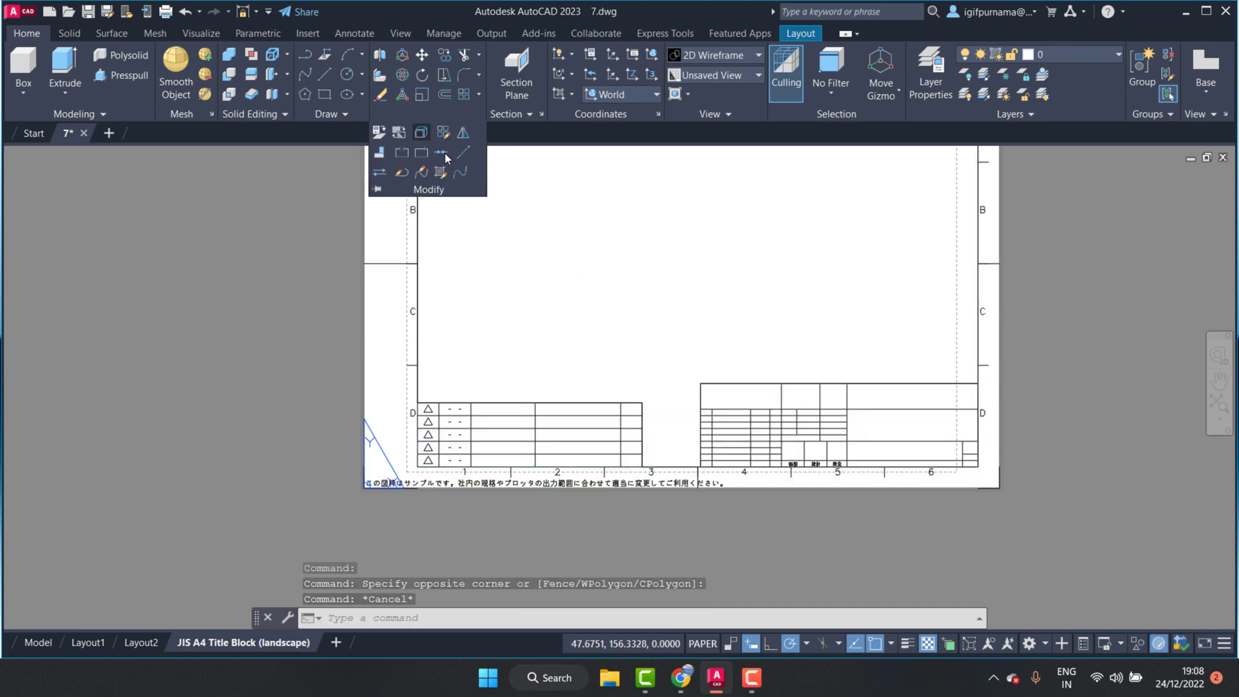
{"action": "left_click", "coordinate": [441, 152]}
{"action": "left_click", "coordinate": [839, 459]}
{"action": "left_click", "coordinate": [752, 405]}
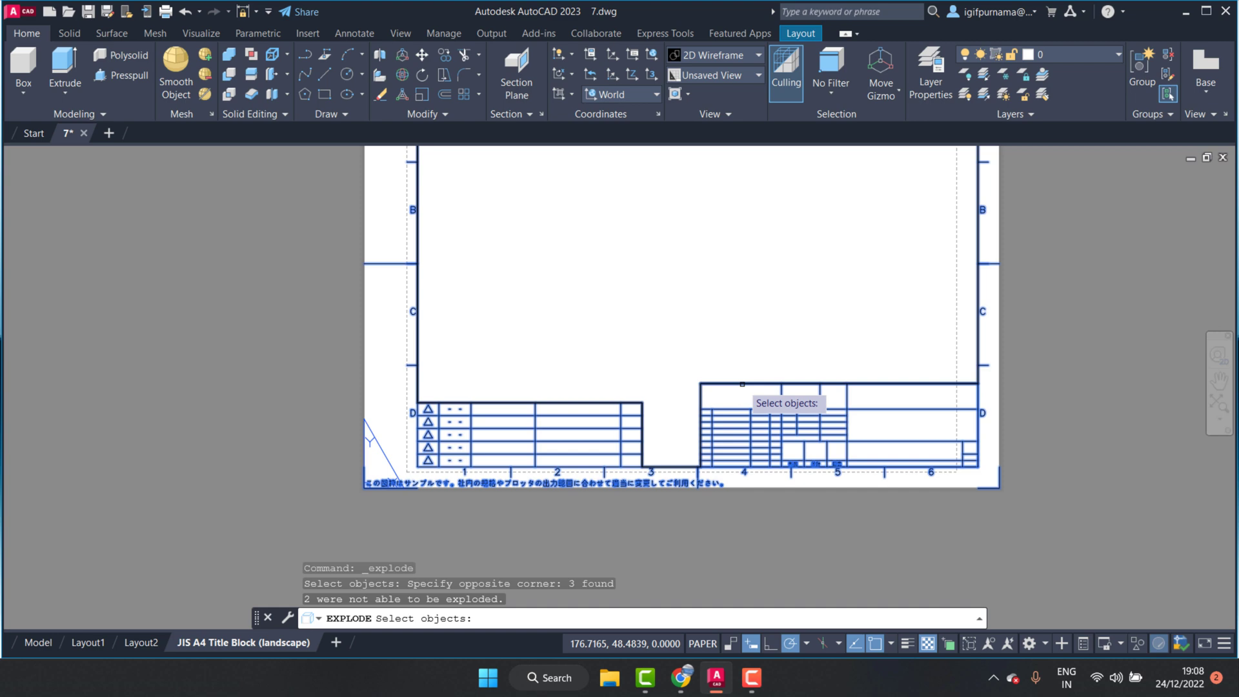
{"action": "left_click", "coordinate": [754, 421]}
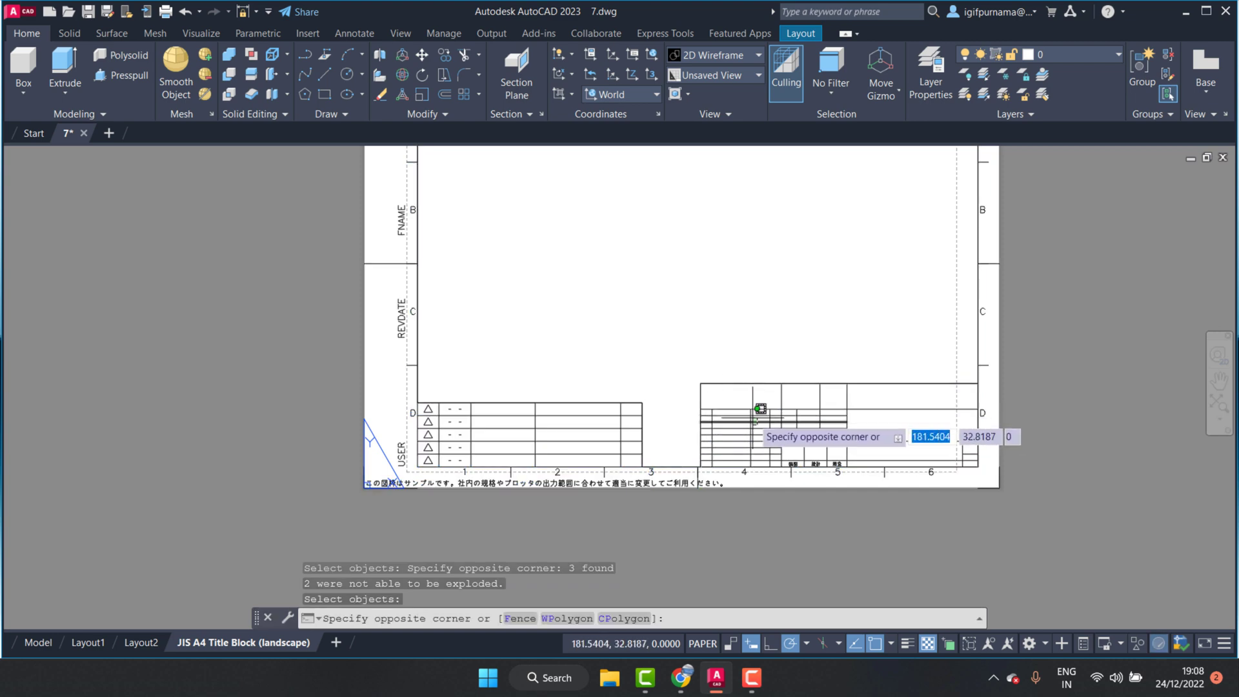
{"action": "key", "text": "Escape"}
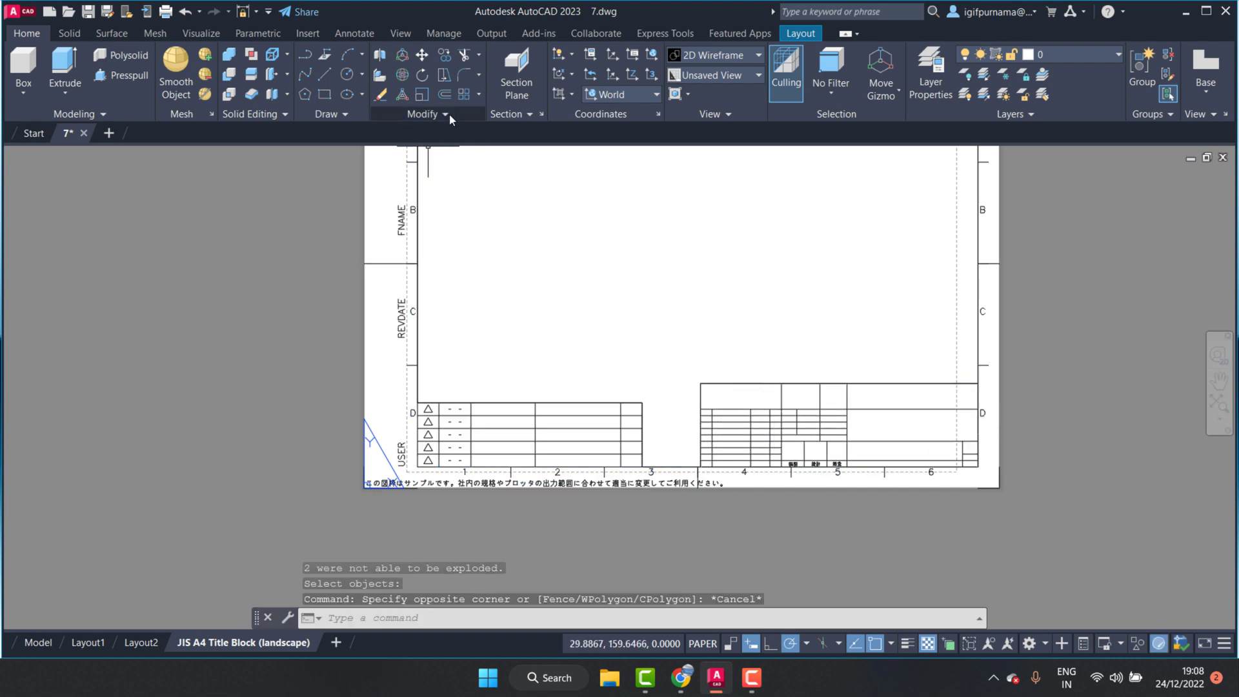
Start exploding more of the title block, then cancel the selection
{"action": "left_click", "coordinate": [449, 114]}
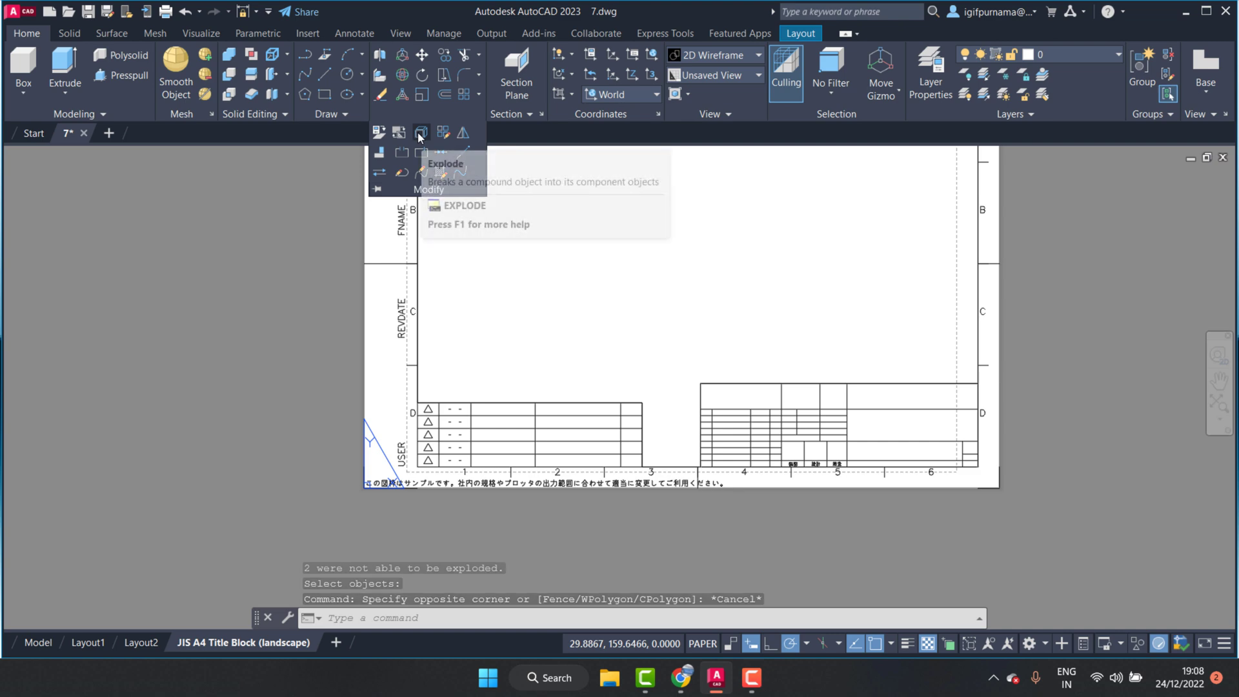
{"action": "left_click", "coordinate": [483, 336]}
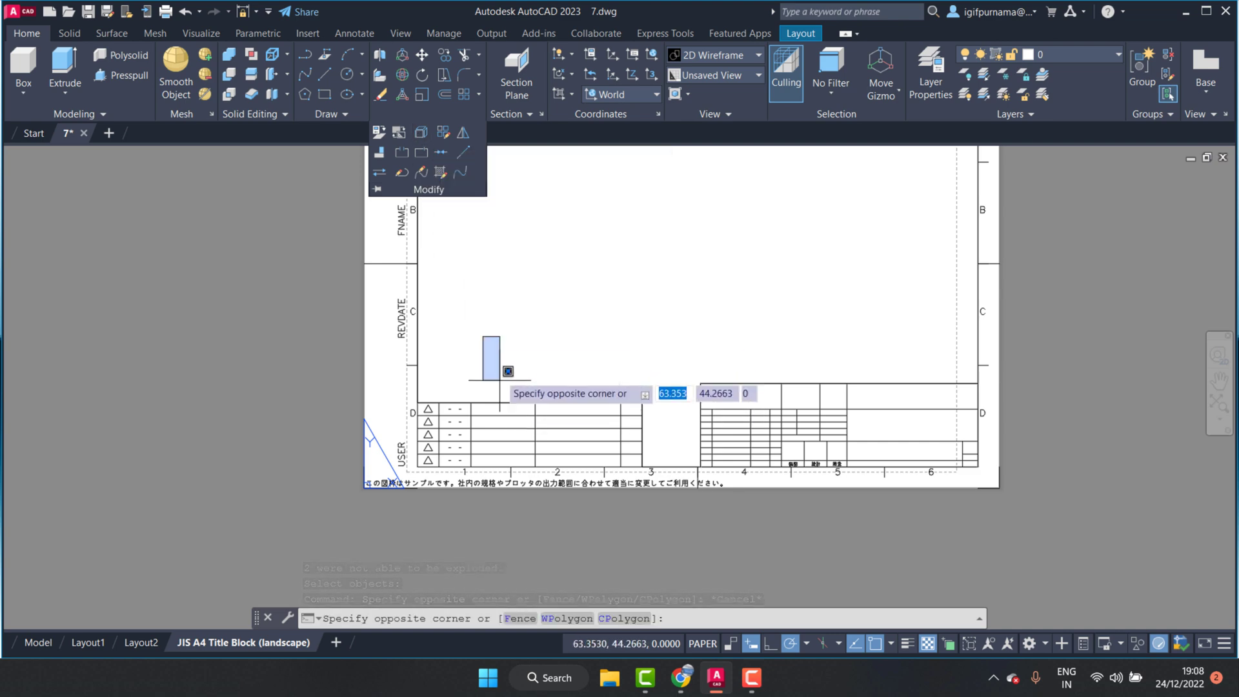
{"action": "left_click", "coordinate": [510, 365]}
{"action": "key", "text": "Escape"}
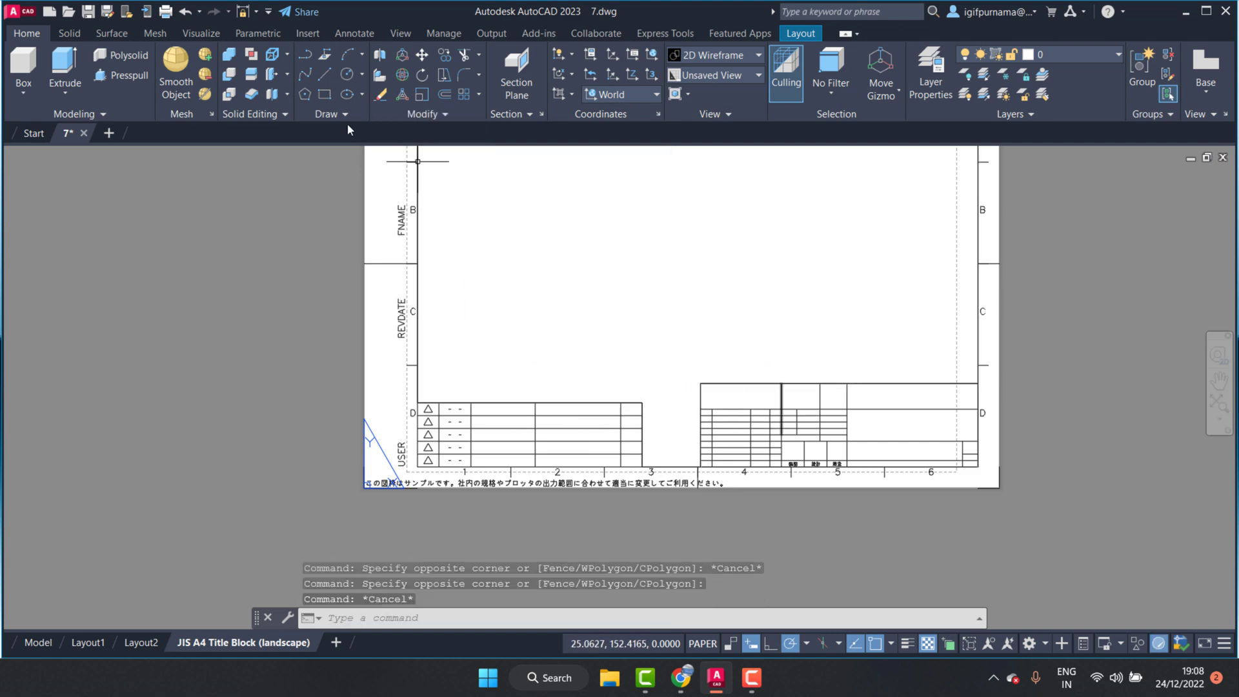
Erase the leftover revision table lines beside the title block with a window
{"action": "left_click", "coordinate": [381, 94]}
{"action": "scroll", "coordinate": [556, 461], "scroll_direction": "up", "scroll_amount": 2}
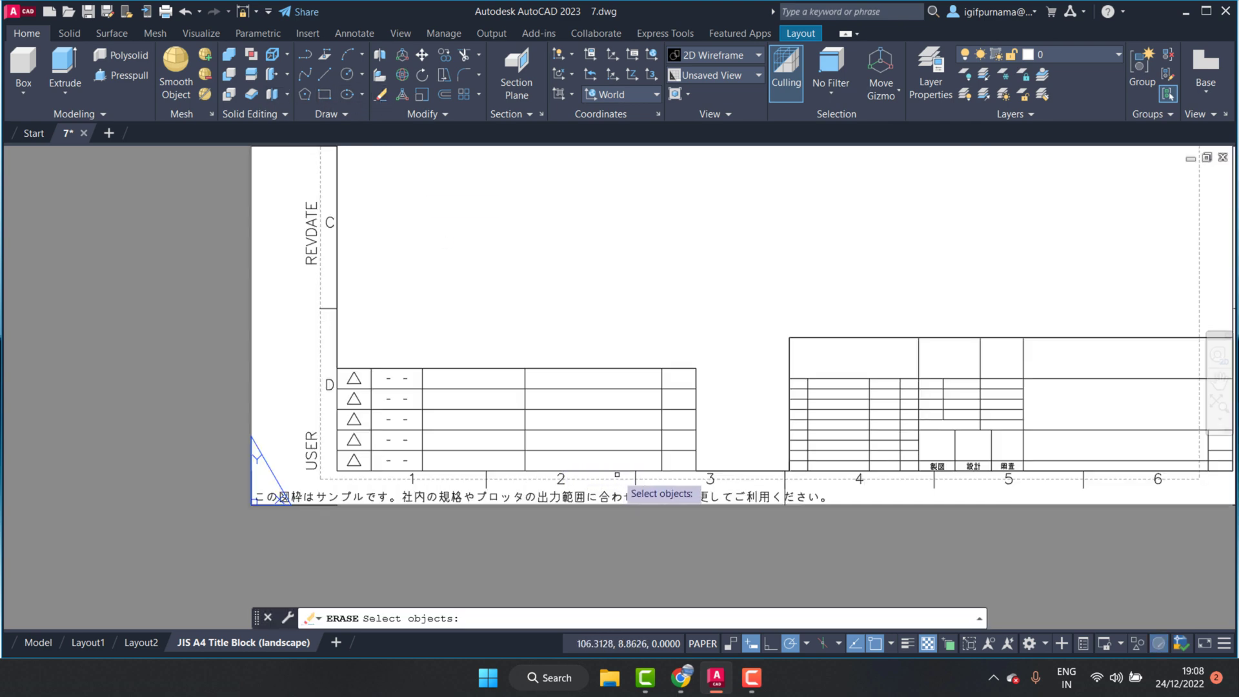
{"action": "left_click", "coordinate": [684, 465]}
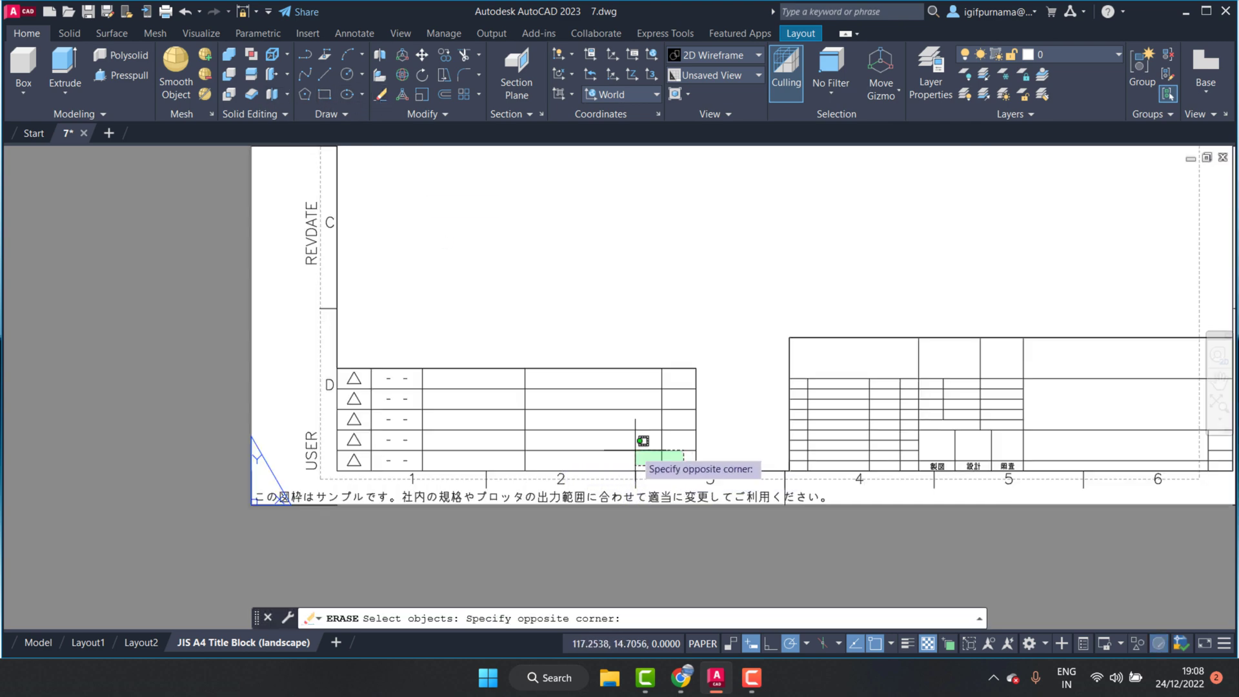
{"action": "left_click", "coordinate": [355, 371]}
{"action": "key", "text": "Return"}
Try stretching the viewport corner lower on the sheet, then cancel
{"action": "left_click", "coordinate": [492, 368]}
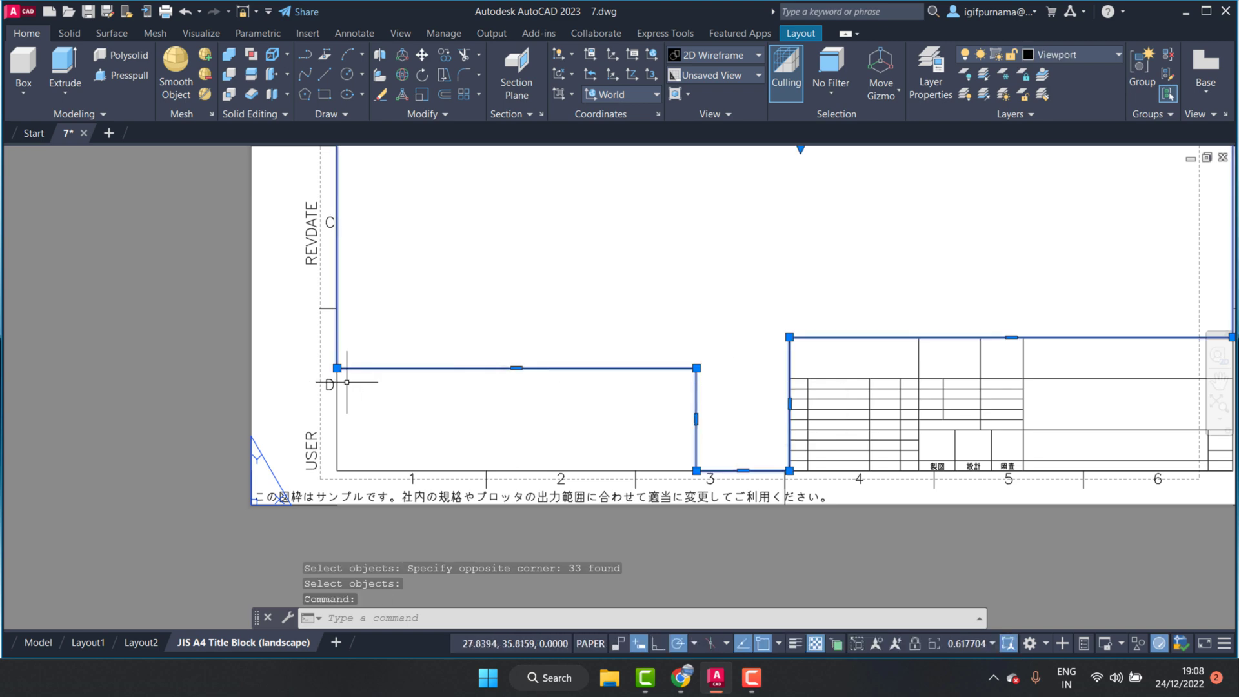
{"action": "left_click", "coordinate": [337, 368]}
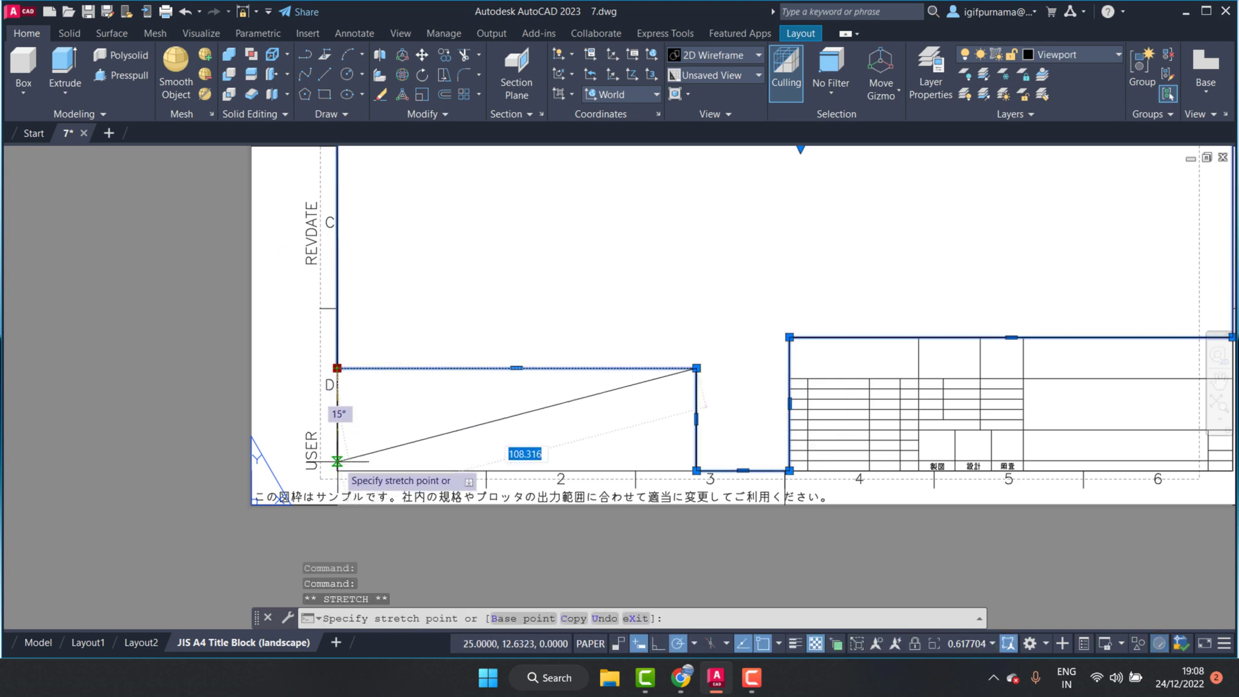
{"action": "left_click", "coordinate": [337, 470]}
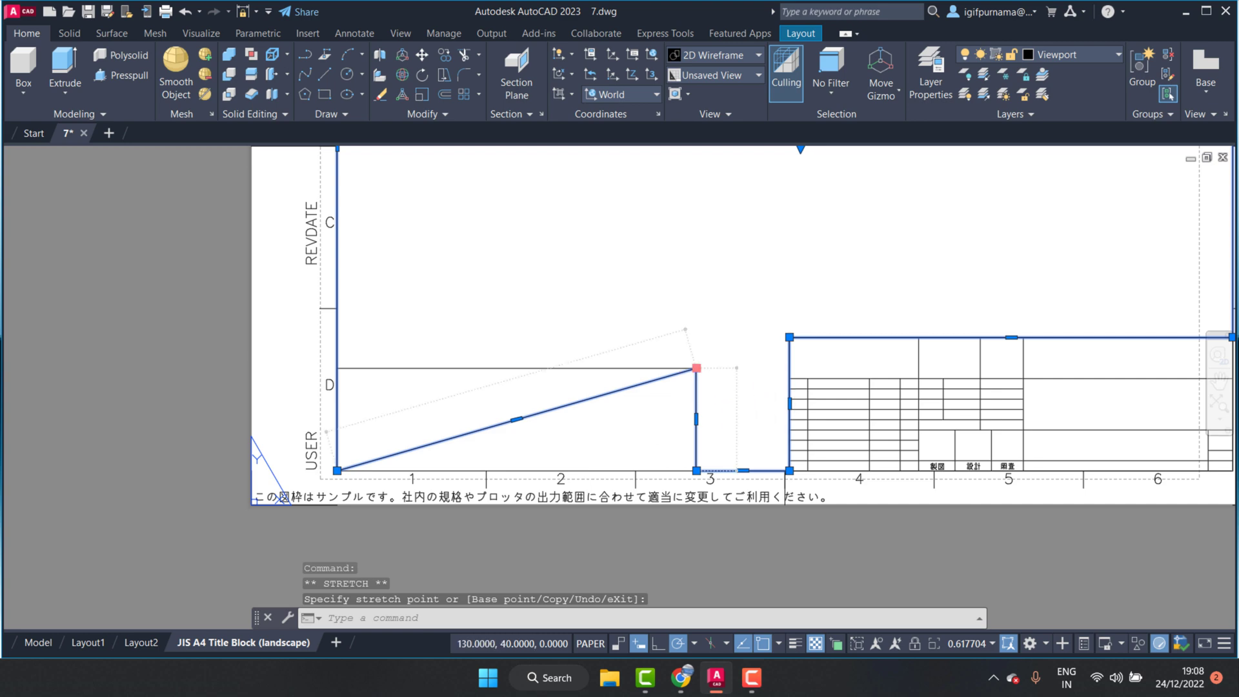
{"action": "key", "text": "Escape"}
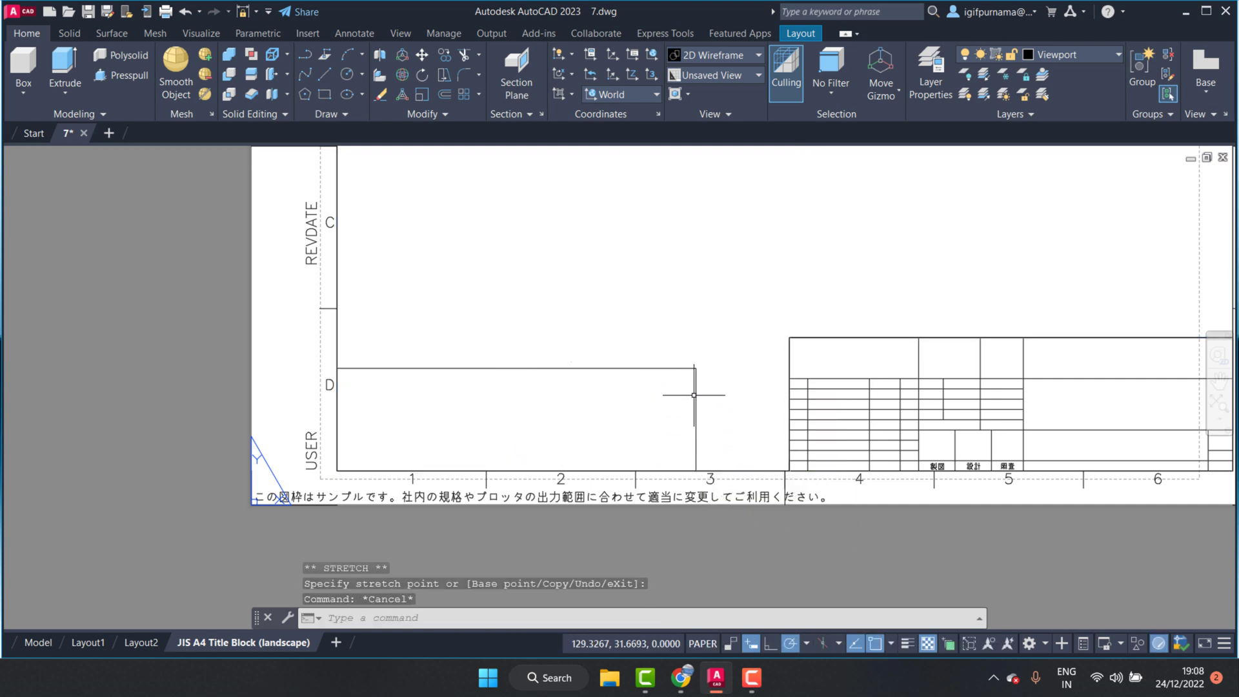
Delete the viewport frame, leaving a clean JIS A4 border and title block
{"action": "left_click", "coordinate": [711, 390]}
{"action": "left_click", "coordinate": [663, 354]}
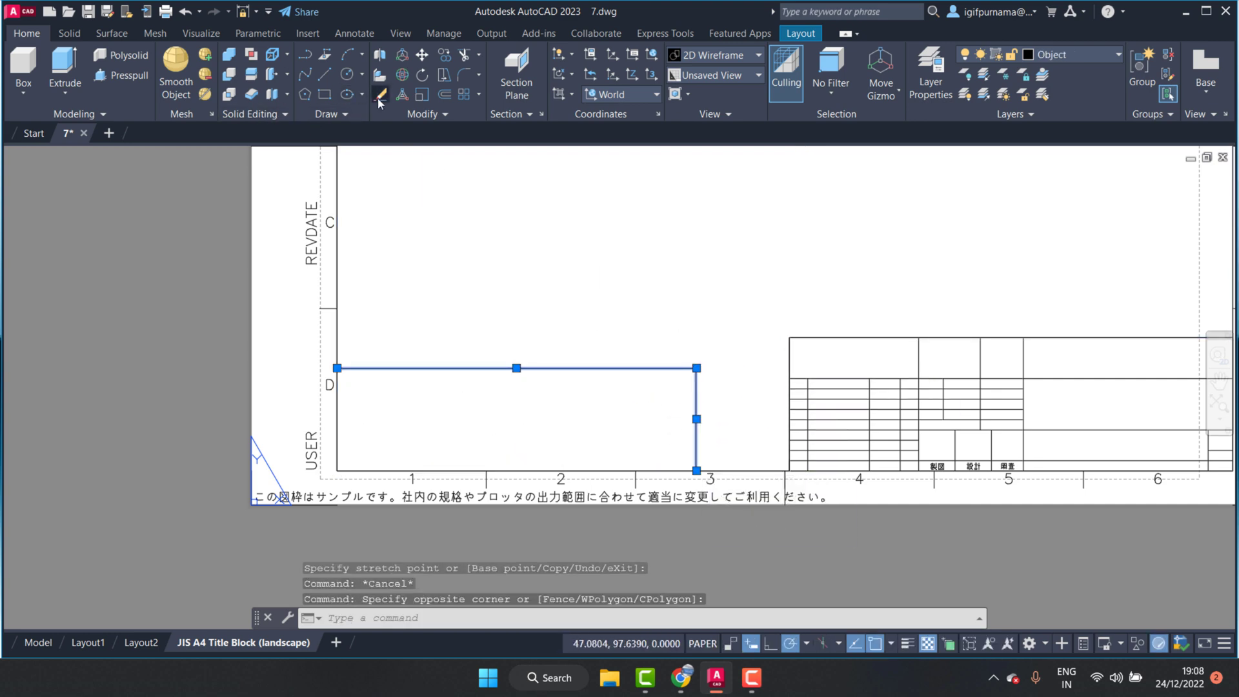
{"action": "key", "text": "Delete"}
{"action": "scroll", "coordinate": [671, 336], "scroll_direction": "down", "scroll_amount": 2}
{"action": "scroll", "coordinate": [725, 387], "scroll_direction": "up", "scroll_amount": 7}
{"action": "scroll", "coordinate": [716, 380], "scroll_direction": "down", "scroll_amount": 8}
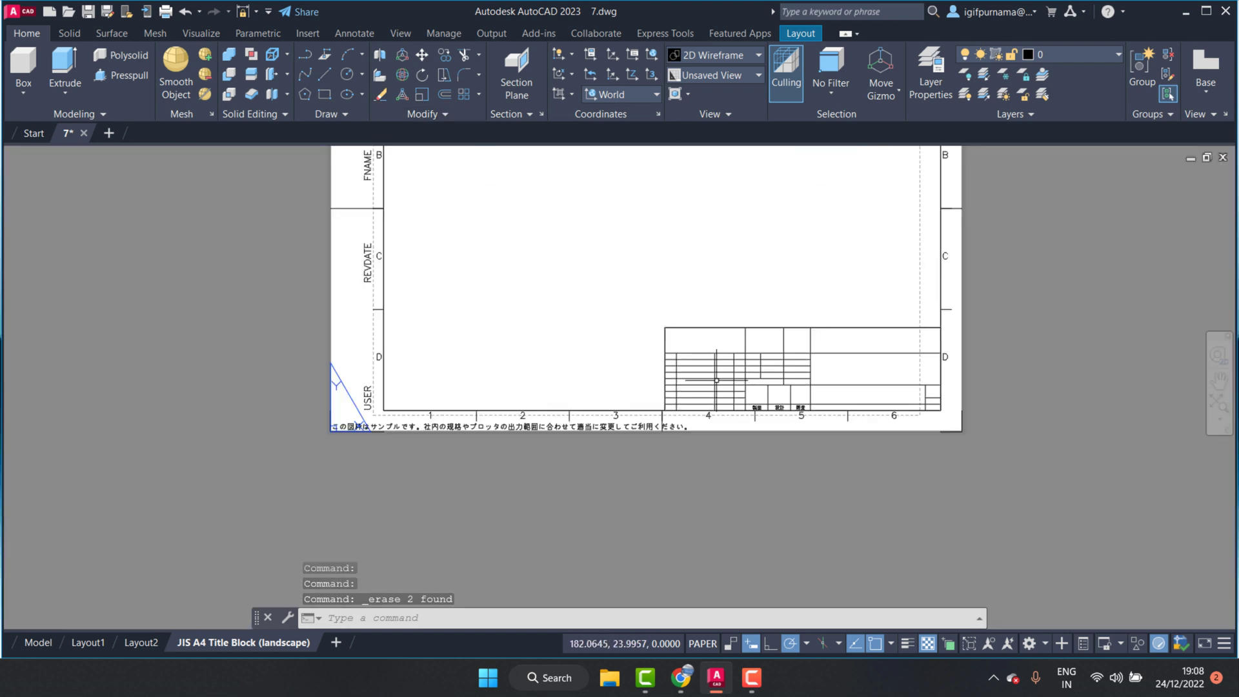
{"action": "scroll", "coordinate": [716, 349], "scroll_direction": "down", "scroll_amount": 4}
{"action": "scroll", "coordinate": [714, 310], "scroll_direction": "up", "scroll_amount": 2}
{"action": "scroll", "coordinate": [714, 315], "scroll_direction": "up", "scroll_amount": 3}
Create a base view From Model Space, placing the pulley front view on the sheet
{"action": "scroll", "coordinate": [666, 367], "scroll_direction": "down", "scroll_amount": 3}
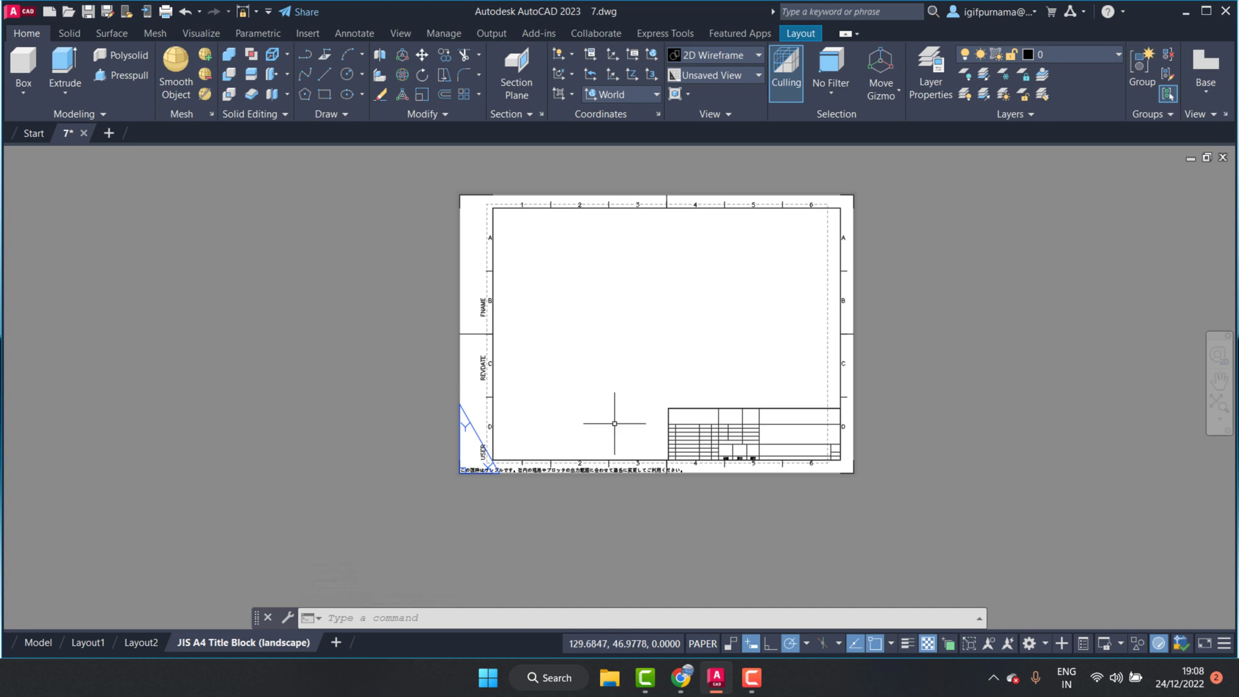
{"action": "left_click", "coordinate": [803, 34]}
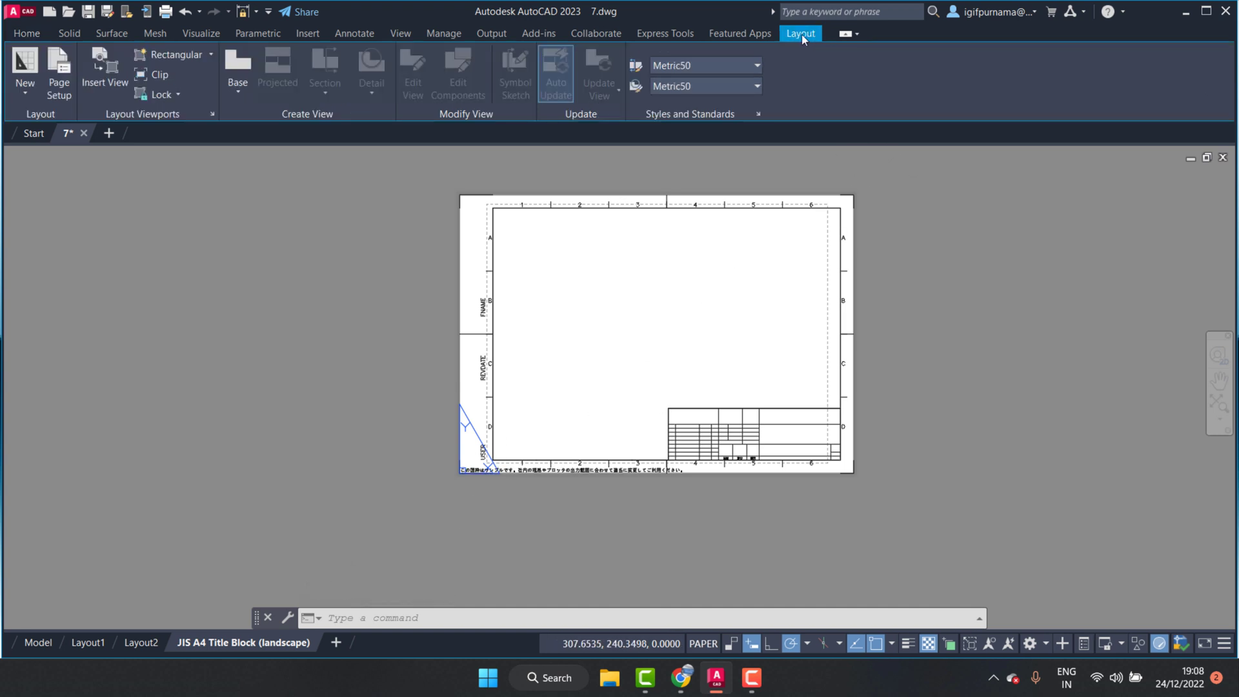
{"action": "left_click", "coordinate": [244, 90]}
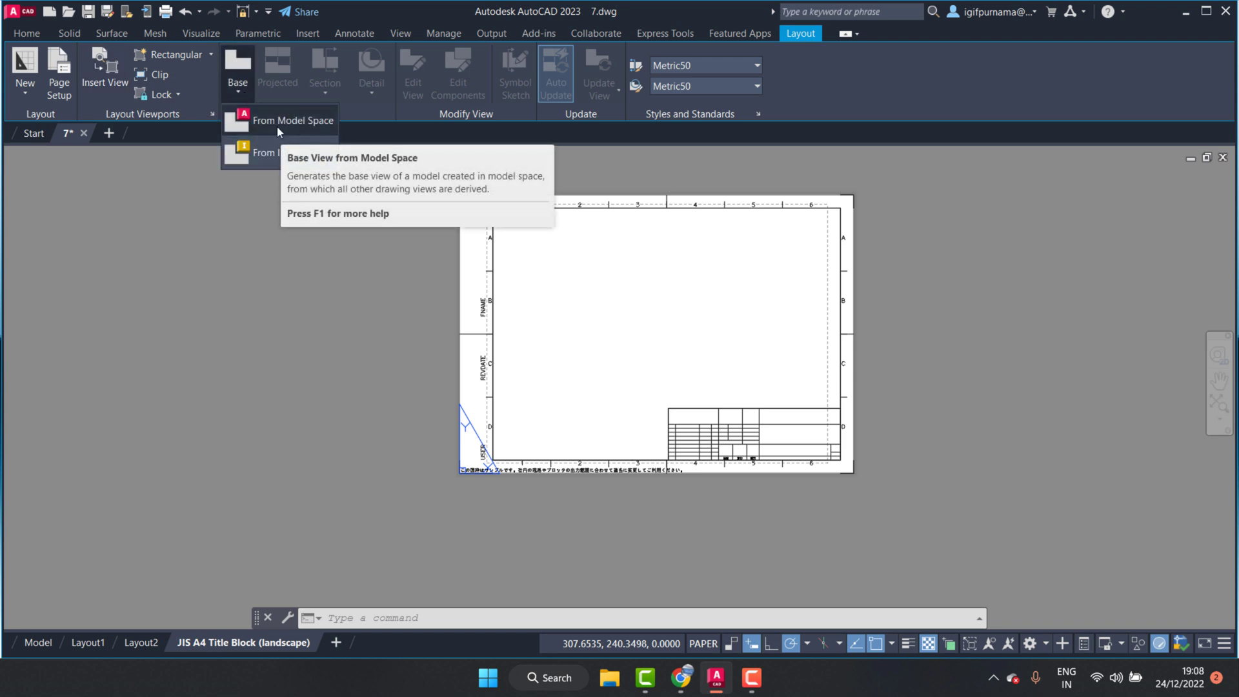
{"action": "left_click", "coordinate": [277, 126]}
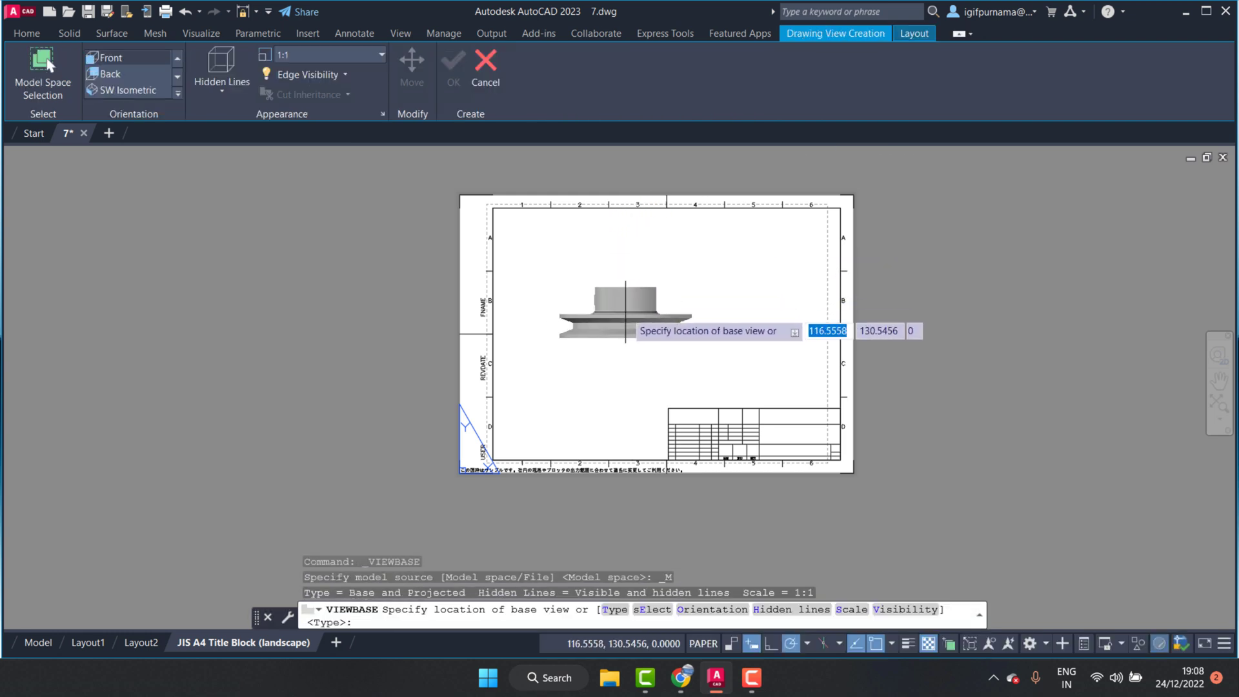
{"action": "scroll", "coordinate": [643, 297], "scroll_direction": "up", "scroll_amount": 4}
{"action": "scroll", "coordinate": [643, 297], "scroll_direction": "down", "scroll_amount": 4}
{"action": "scroll", "coordinate": [640, 294], "scroll_direction": "up", "scroll_amount": 2}
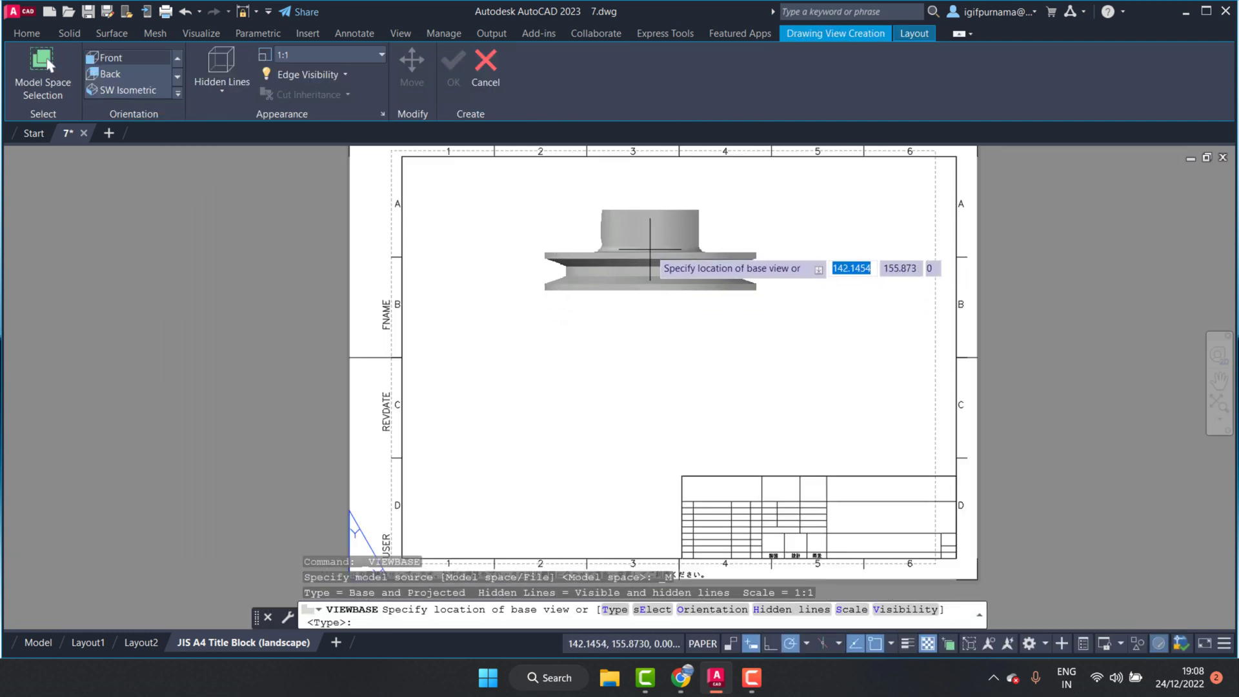
{"action": "left_click", "coordinate": [650, 249]}
Project a circular view directly below the front view and finish
{"action": "left_click", "coordinate": [687, 388]}
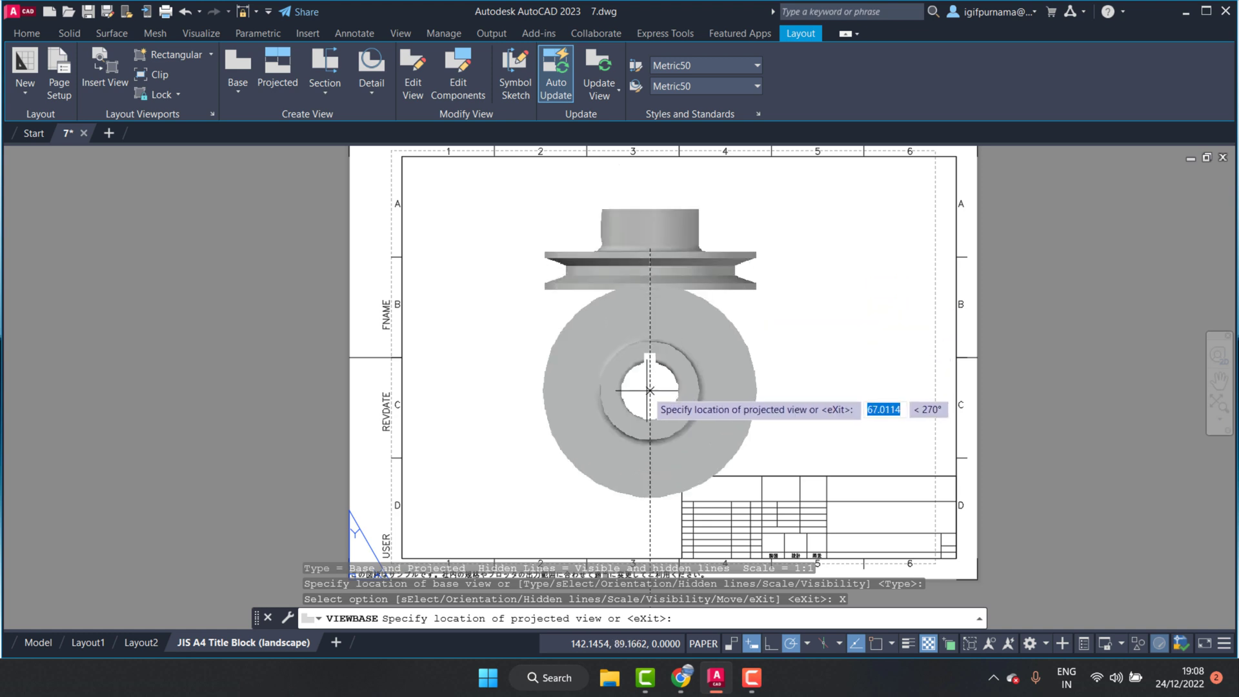
{"action": "scroll", "coordinate": [597, 323], "scroll_direction": "down", "scroll_amount": 2}
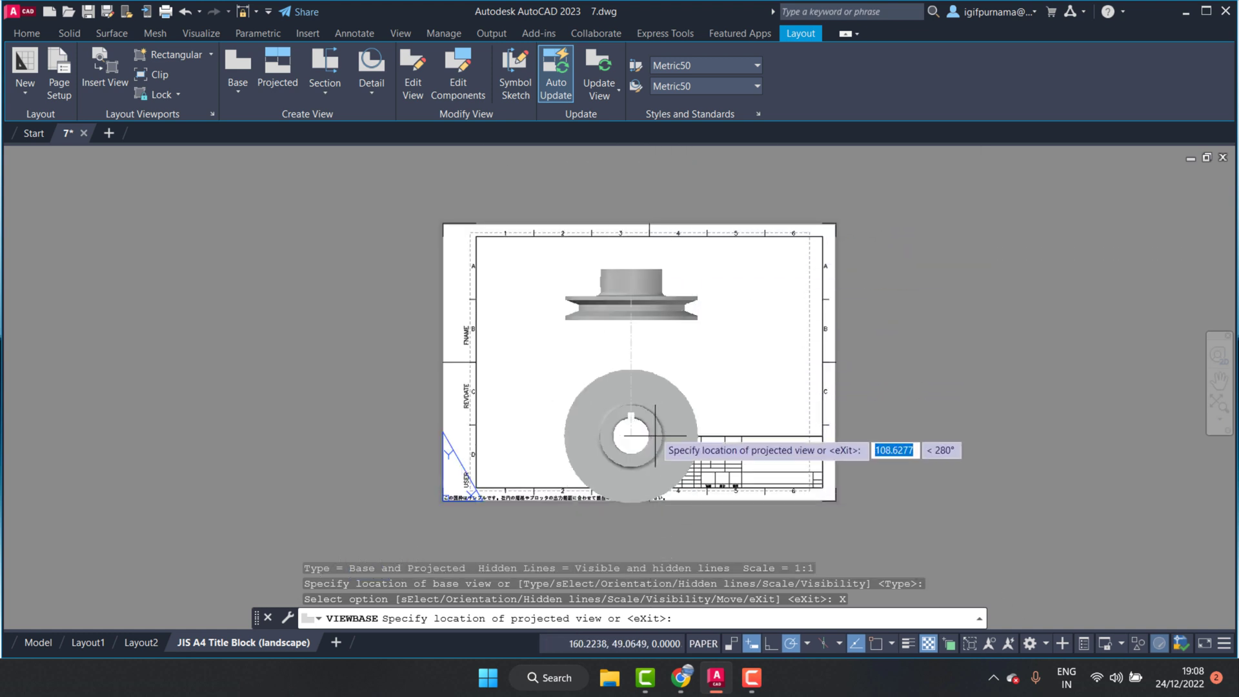
{"action": "left_click", "coordinate": [649, 396]}
{"action": "right_click", "coordinate": [647, 386]}
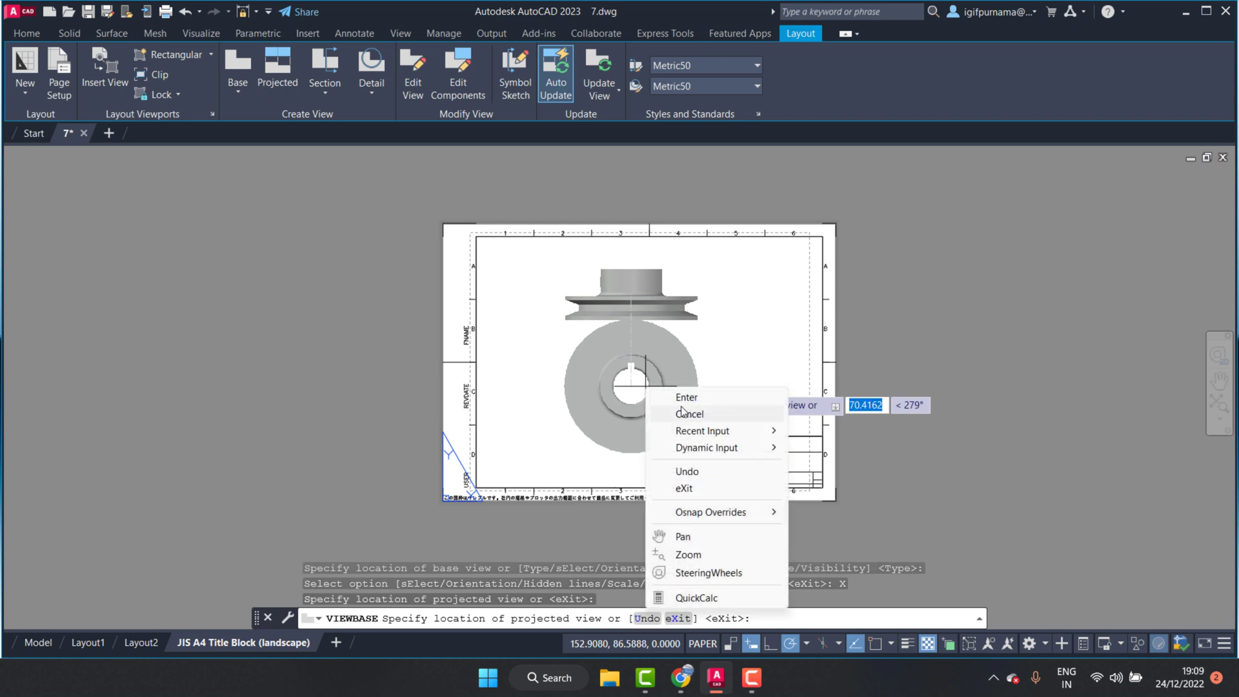
{"action": "left_click", "coordinate": [679, 398]}
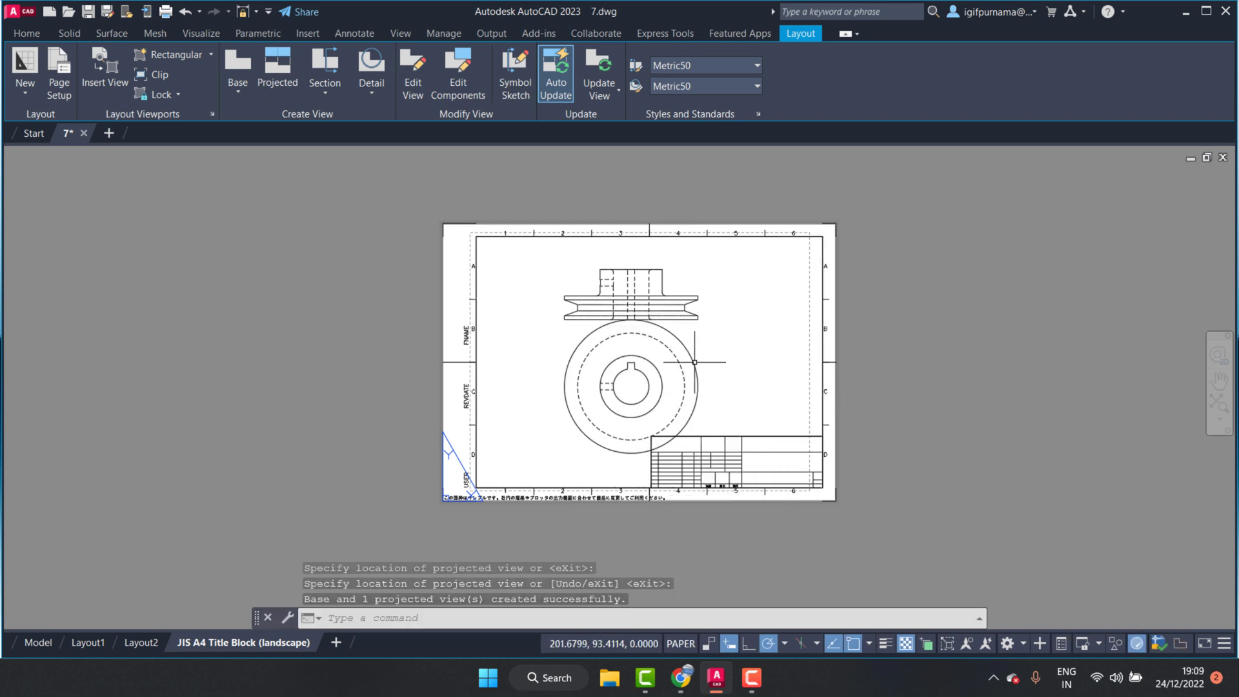
Select the pulley front view and try opening it for editing, then cancel
{"action": "left_click", "coordinate": [619, 289]}
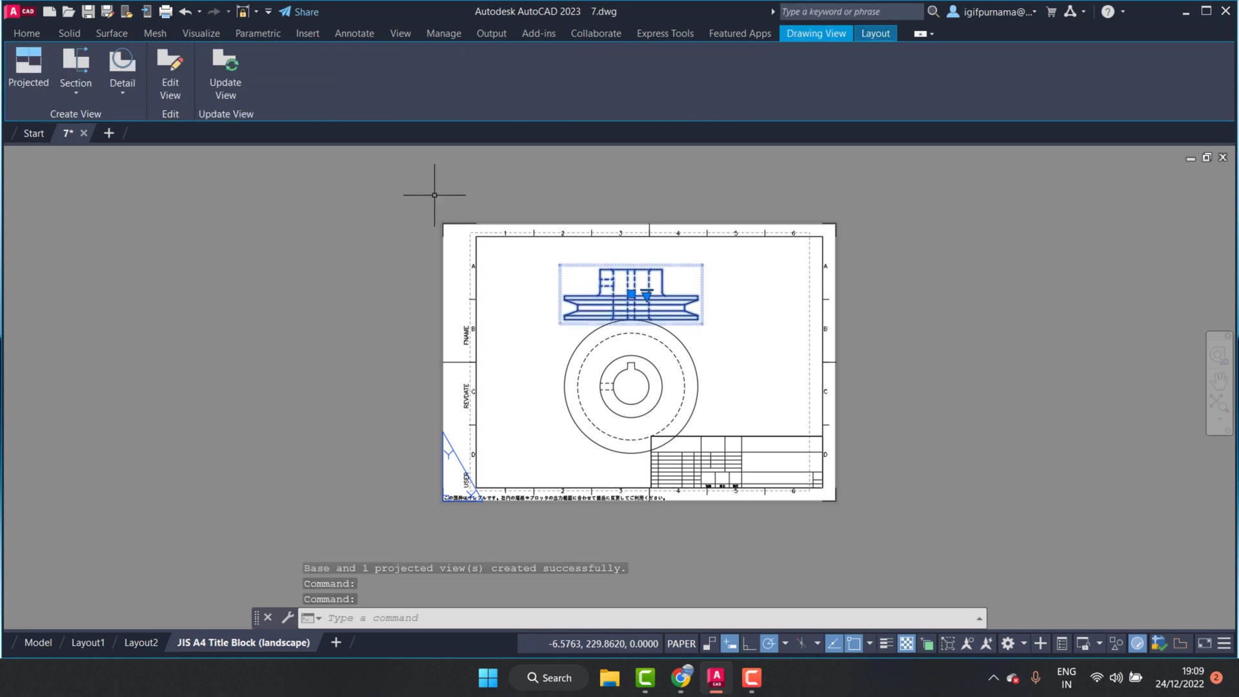
{"action": "right_click", "coordinate": [639, 289]}
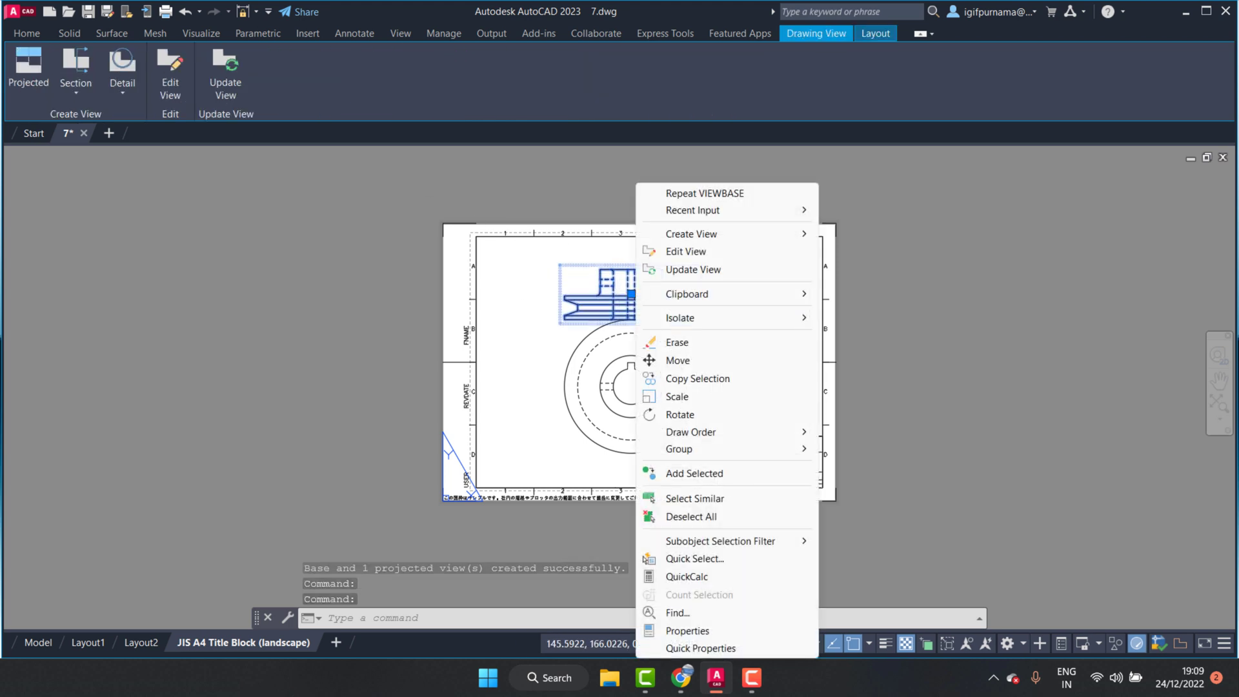
{"action": "left_click", "coordinate": [535, 282]}
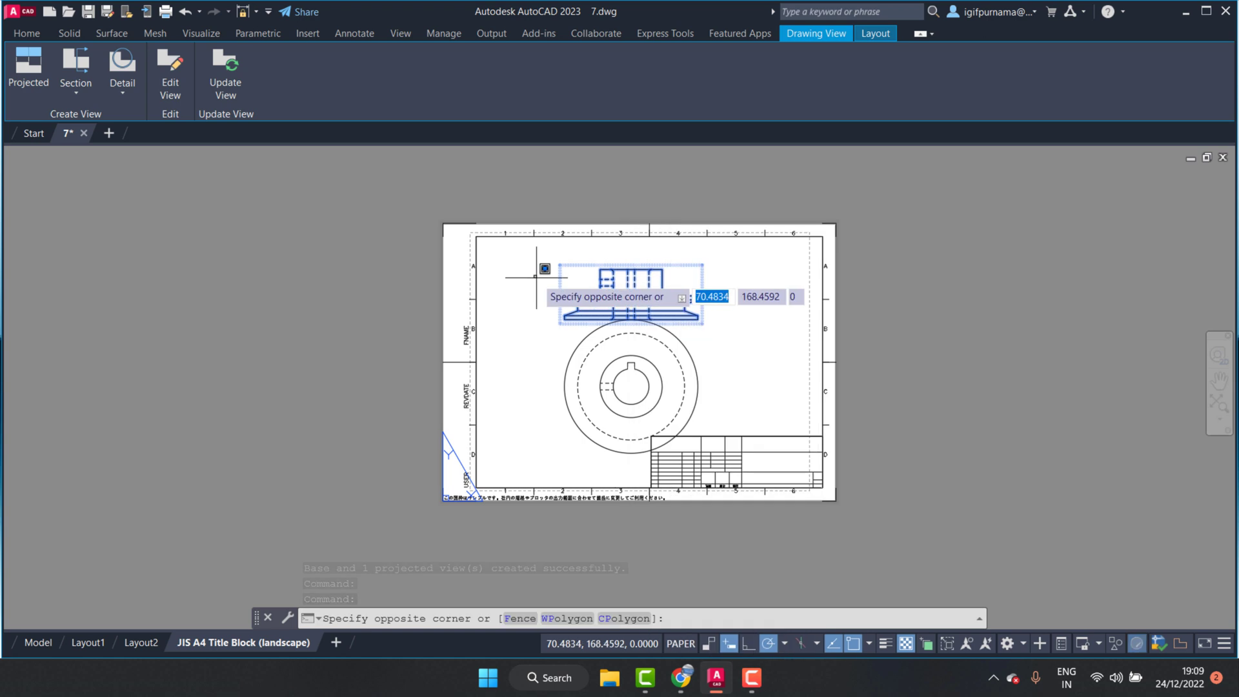
{"action": "key", "text": "Escape"}
{"action": "key", "text": "Escape"}
{"action": "left_click", "coordinate": [644, 284]}
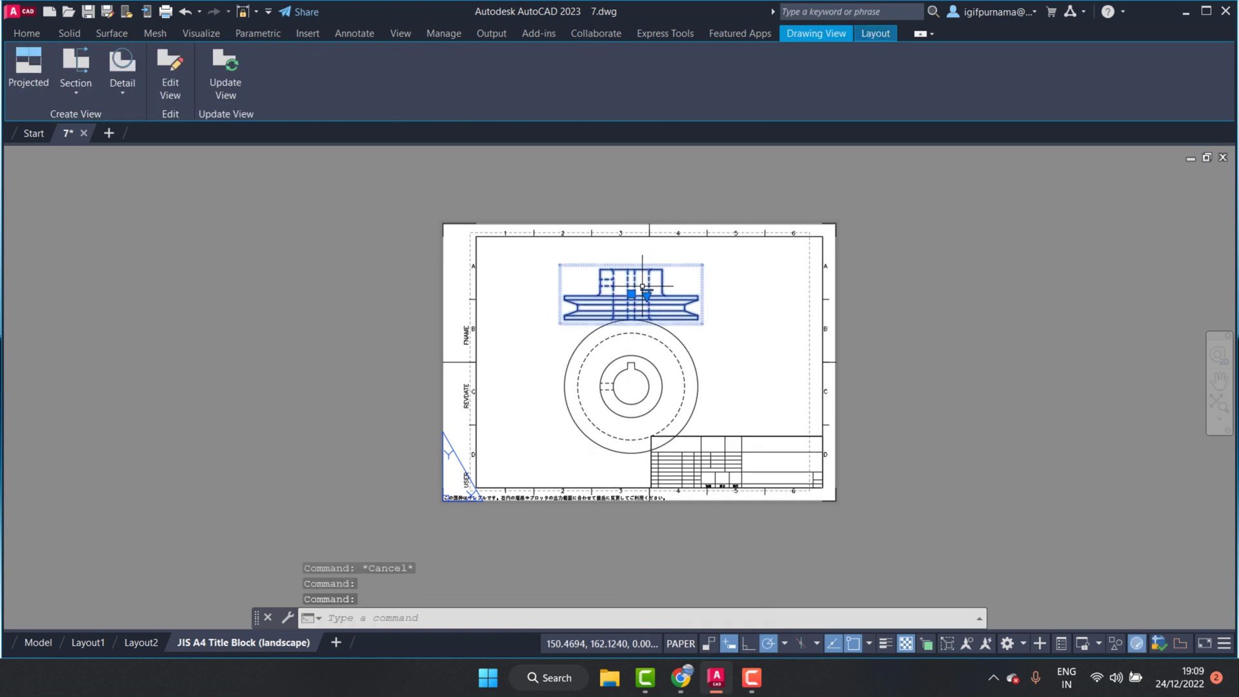
{"action": "left_click", "coordinate": [829, 401]}
{"action": "left_click", "coordinate": [704, 333]}
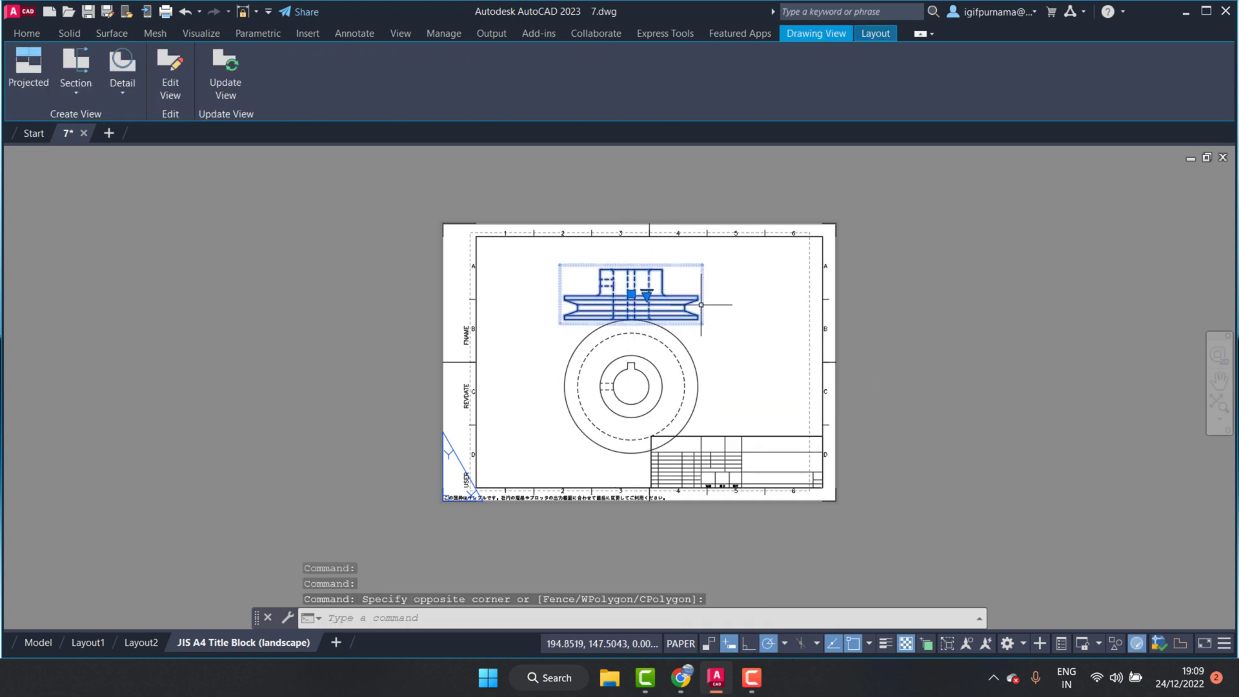
{"action": "double_click", "coordinate": [703, 297]}
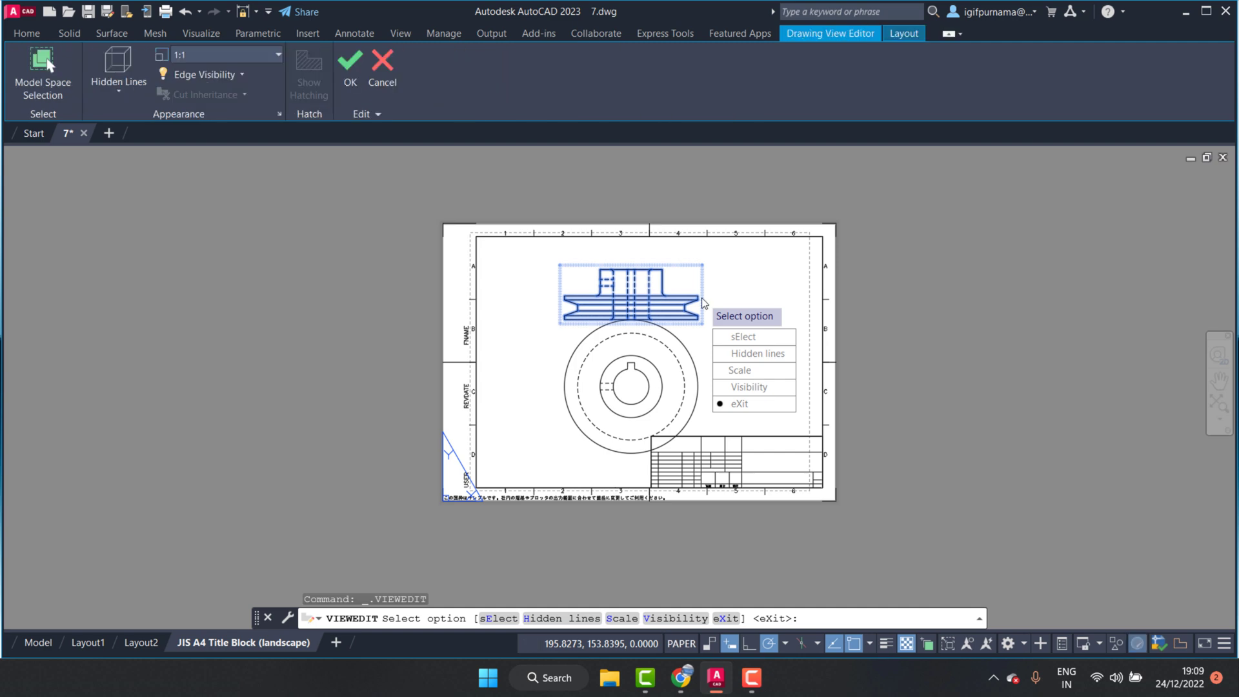
{"action": "key", "text": "Escape"}
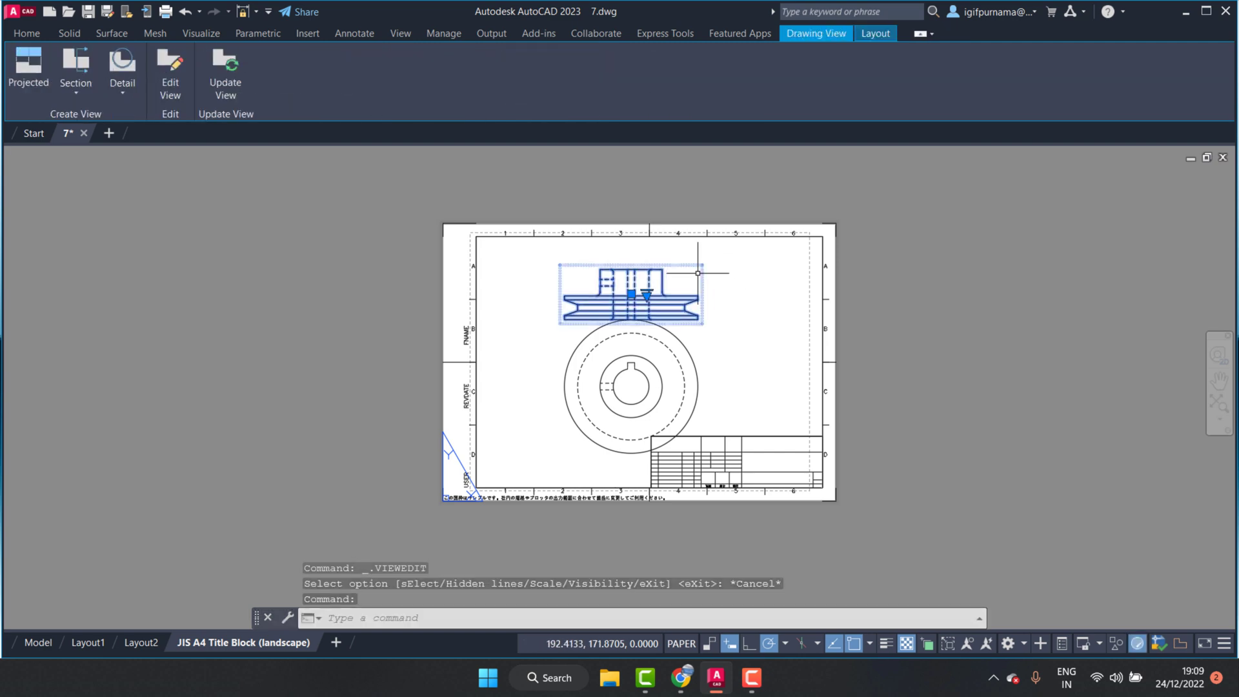
Edit the front view, trying 1:2 scale before returning to 1:1, and accept
{"action": "double_click", "coordinate": [702, 270]}
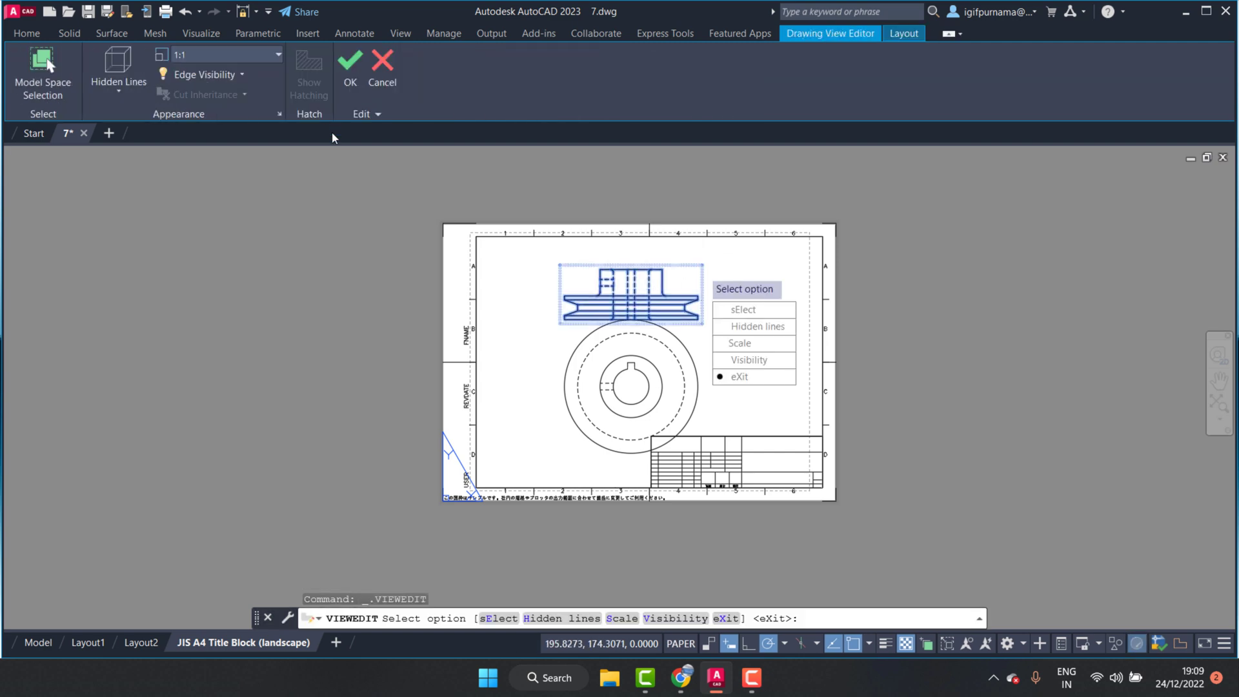
{"action": "left_click", "coordinate": [279, 58]}
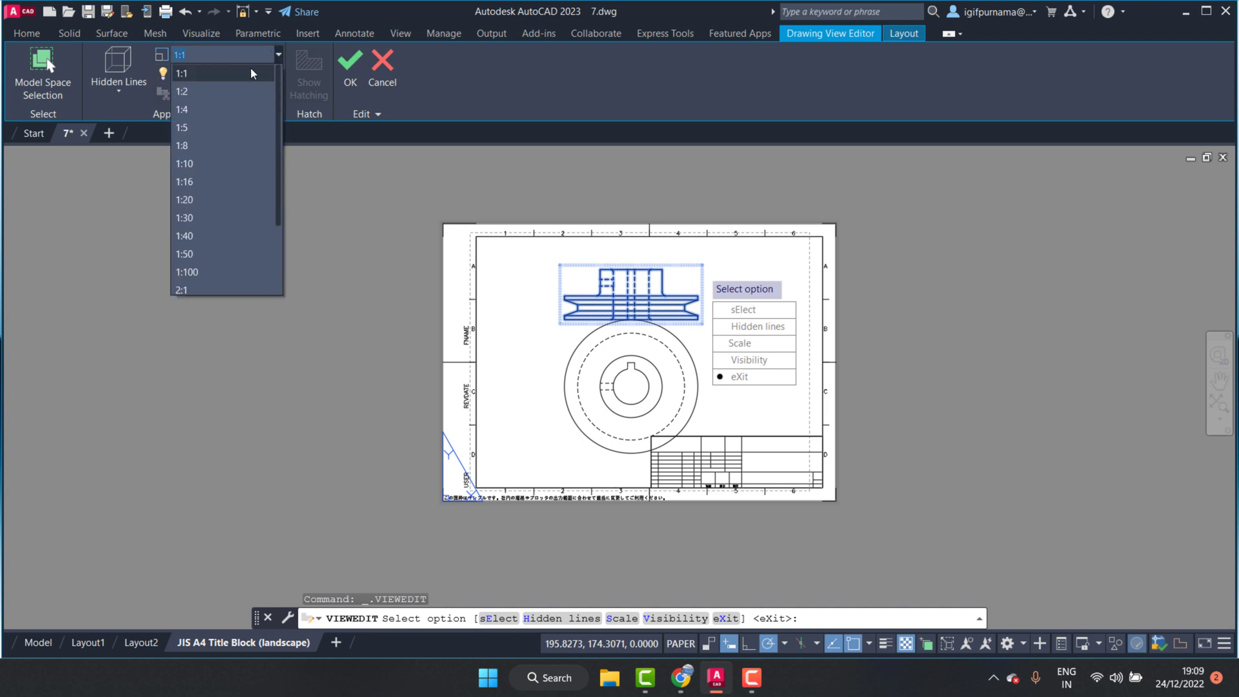
{"action": "left_click", "coordinate": [233, 98]}
{"action": "left_click", "coordinate": [278, 54]}
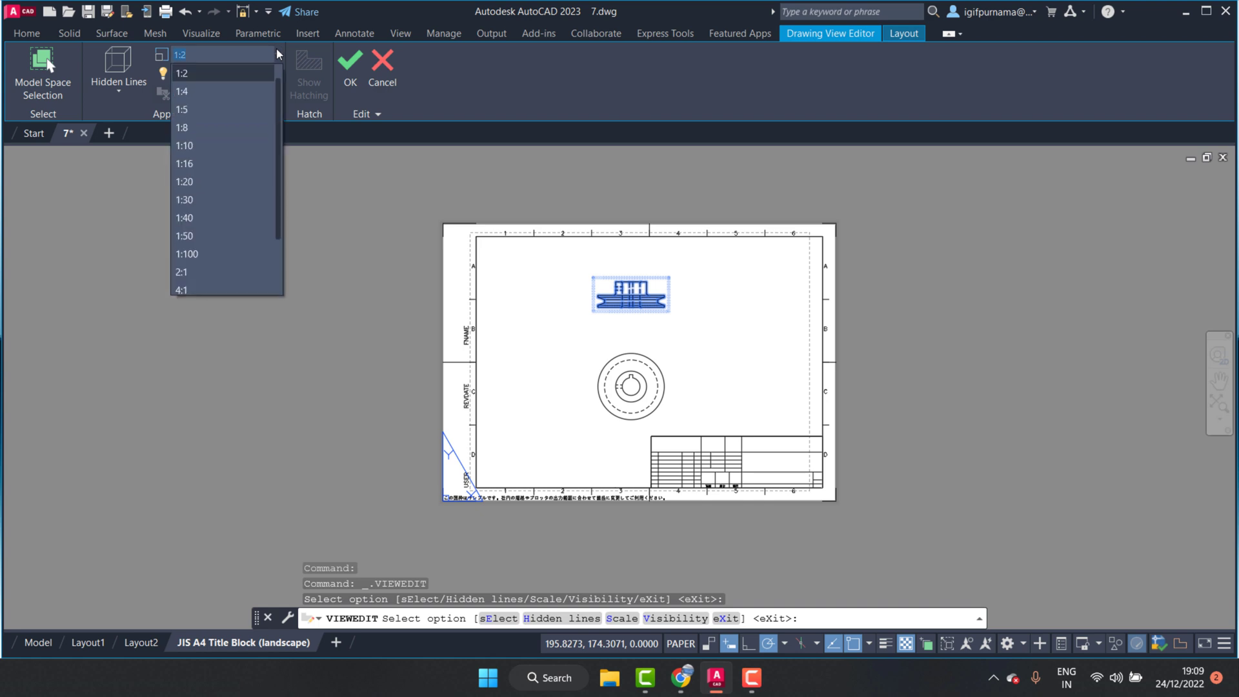
{"action": "scroll", "coordinate": [193, 80], "scroll_direction": "up", "scroll_amount": 1}
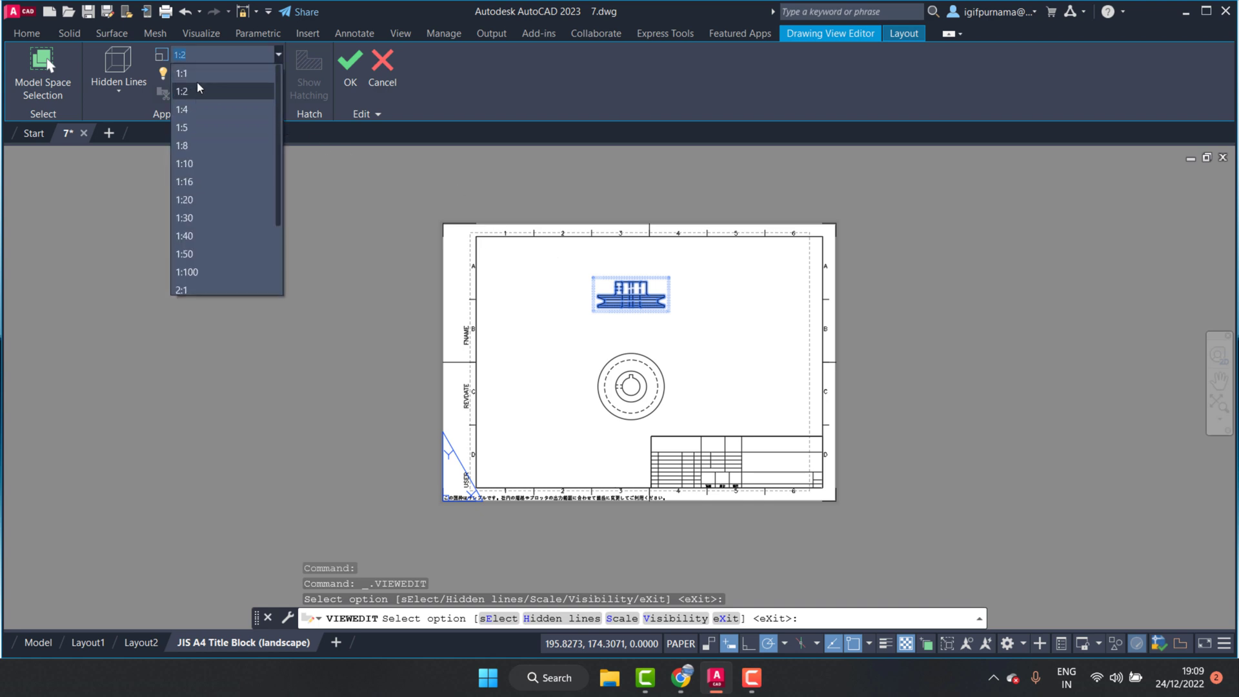
{"action": "left_click", "coordinate": [194, 72]}
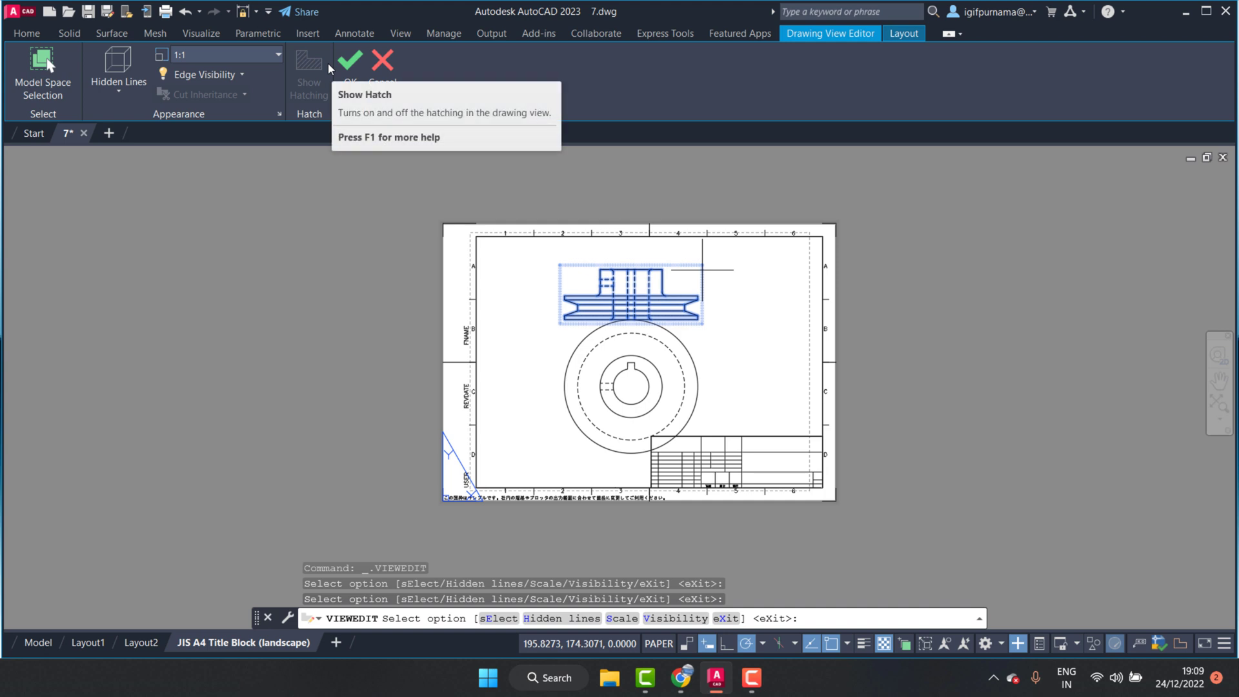
{"action": "left_click", "coordinate": [350, 60]}
Repeat the view edit command on the upper view, then end it
{"action": "scroll", "coordinate": [652, 328], "scroll_direction": "up", "scroll_amount": 2}
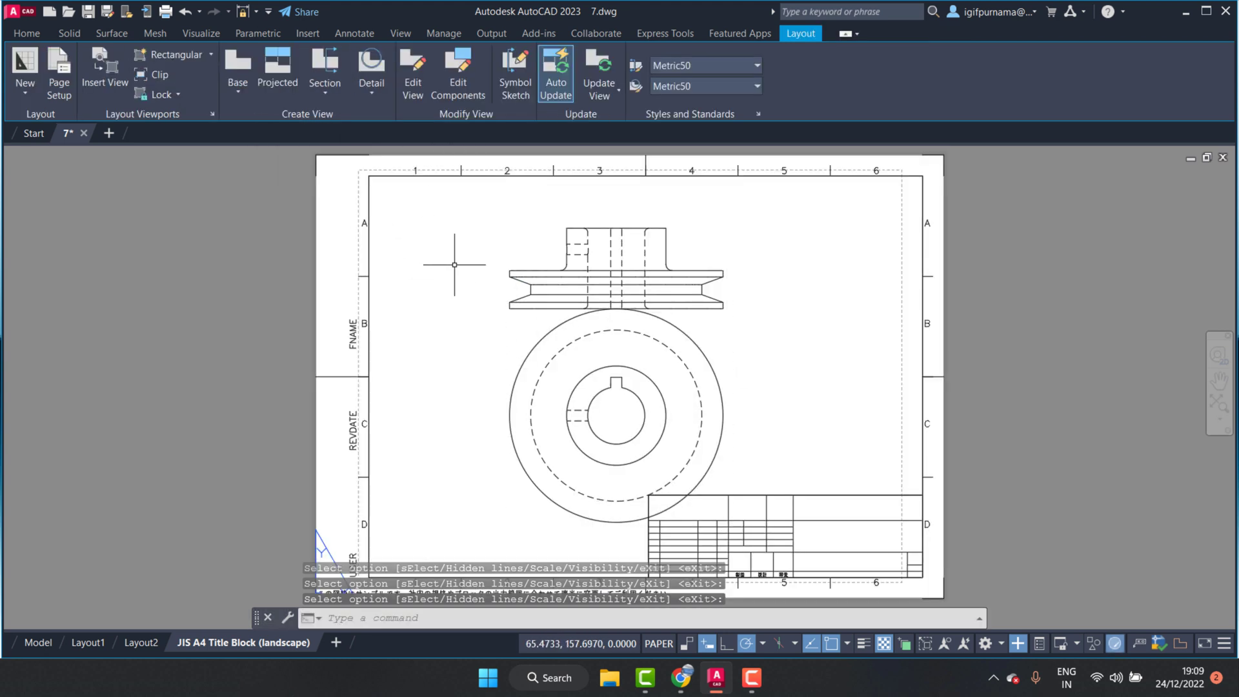
{"action": "key", "text": "space"}
{"action": "left_click", "coordinate": [609, 262]}
{"action": "right_click", "coordinate": [607, 258]}
{"action": "left_click", "coordinate": [608, 258]}
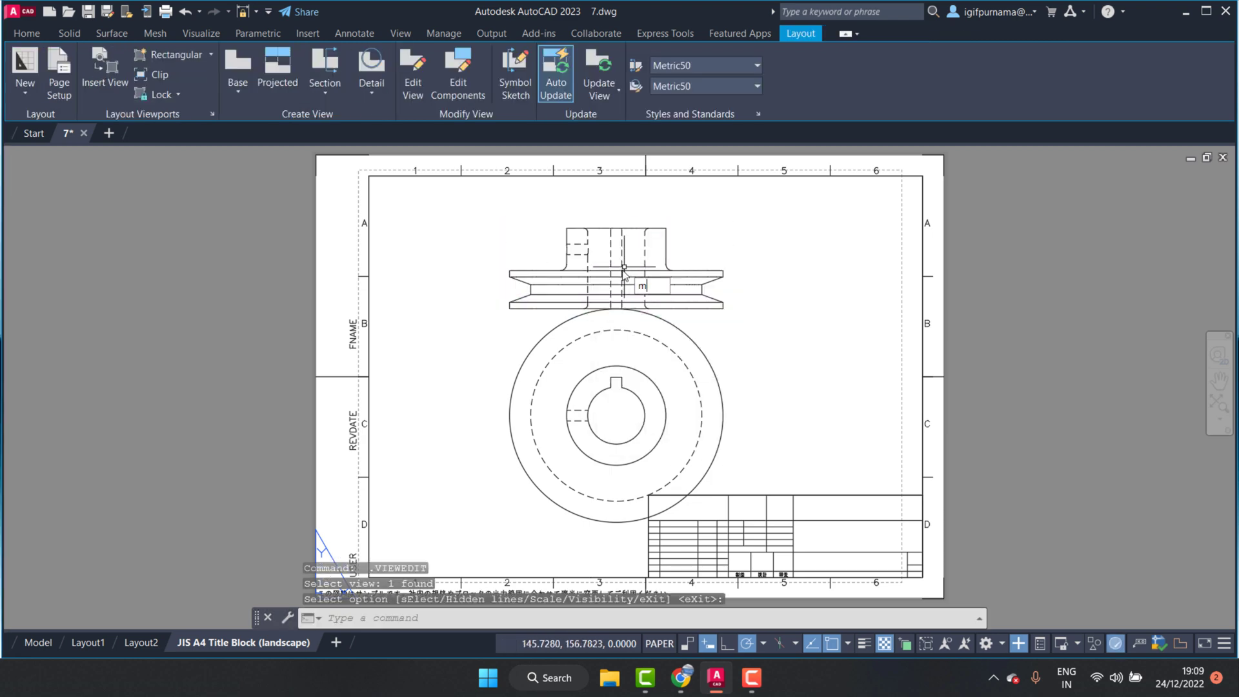
Open the upper view in the Drawing View Editor, exit it, and return to the Home tab
{"action": "left_click", "coordinate": [629, 263]}
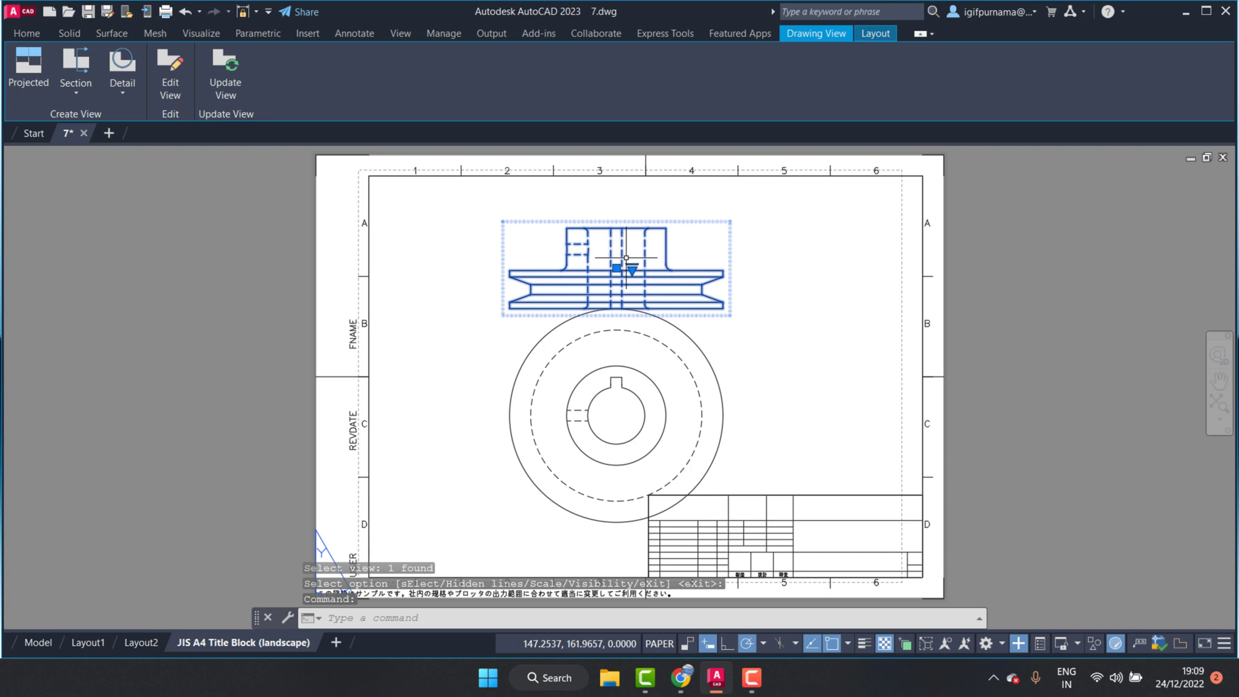
{"action": "double_click", "coordinate": [625, 275]}
{"action": "left_click", "coordinate": [650, 277]}
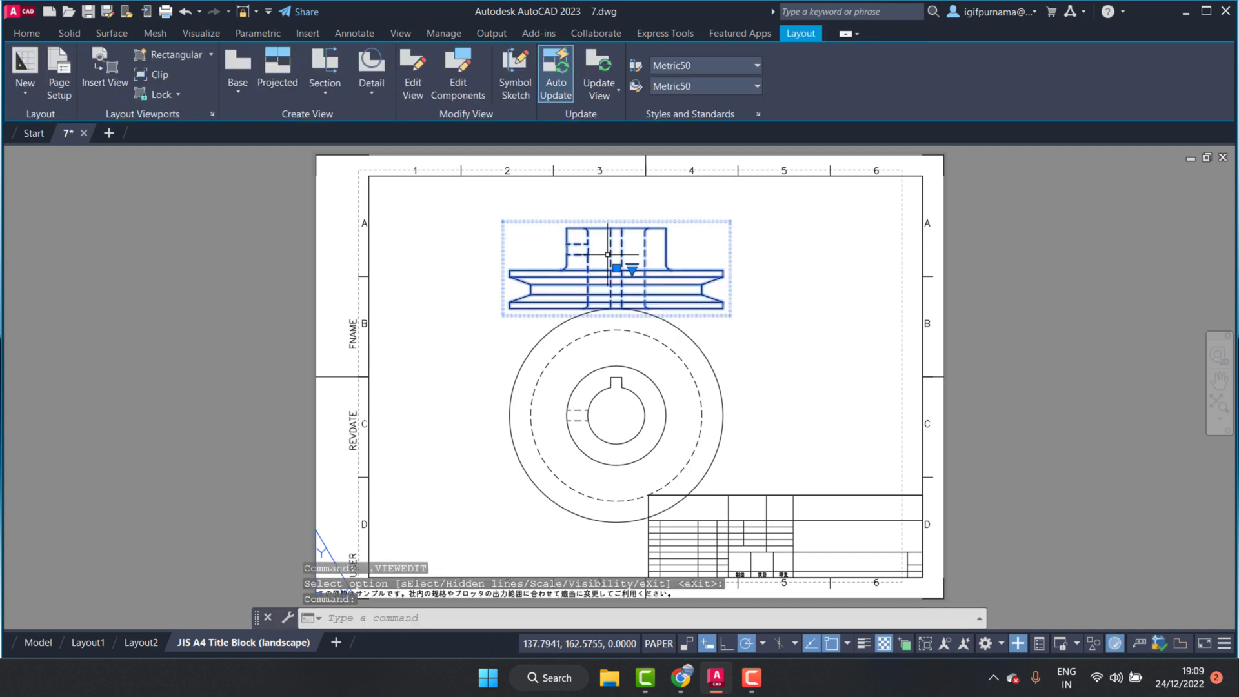
{"action": "double_click", "coordinate": [685, 267]}
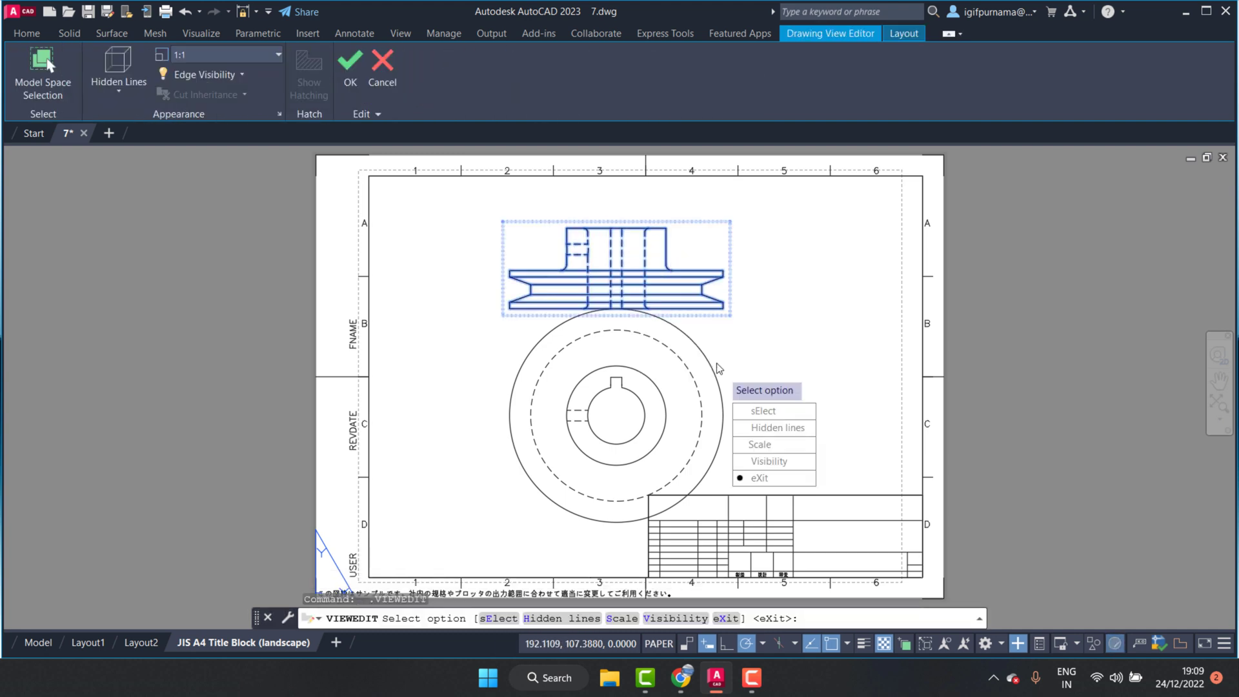
{"action": "left_click", "coordinate": [775, 475]}
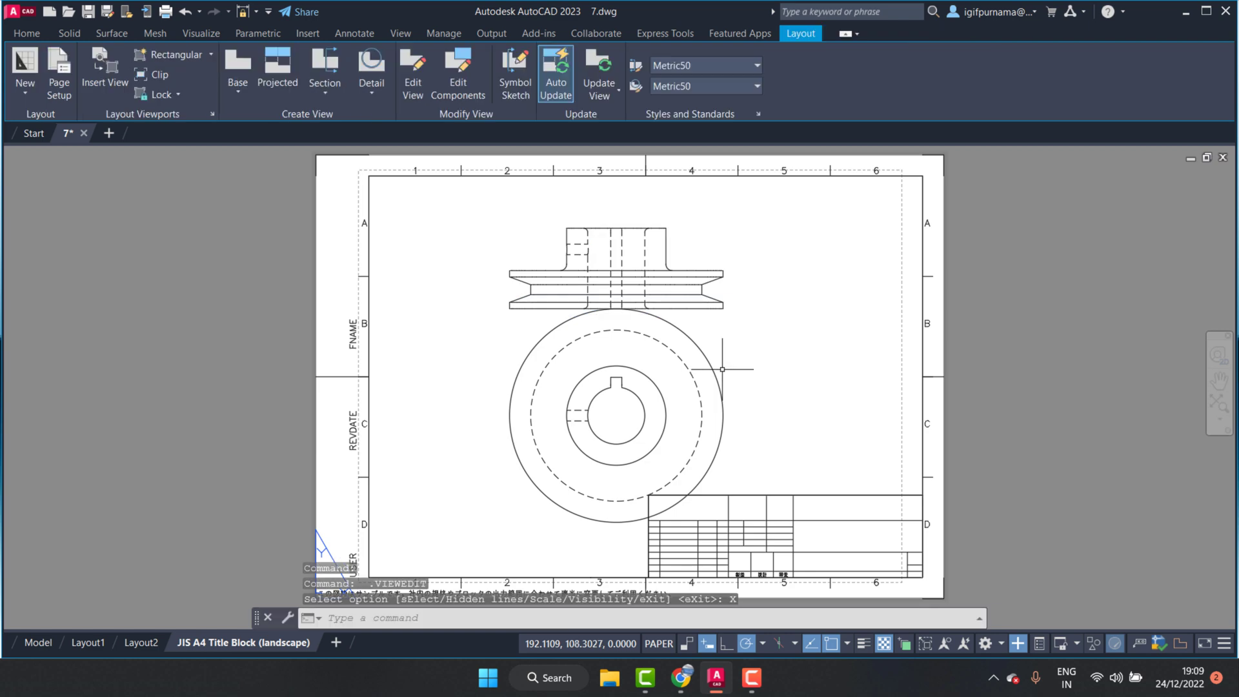
{"action": "left_click", "coordinate": [27, 35]}
Move the pulley side view down toward the circular view
{"action": "left_click", "coordinate": [422, 55]}
{"action": "left_click", "coordinate": [635, 240]}
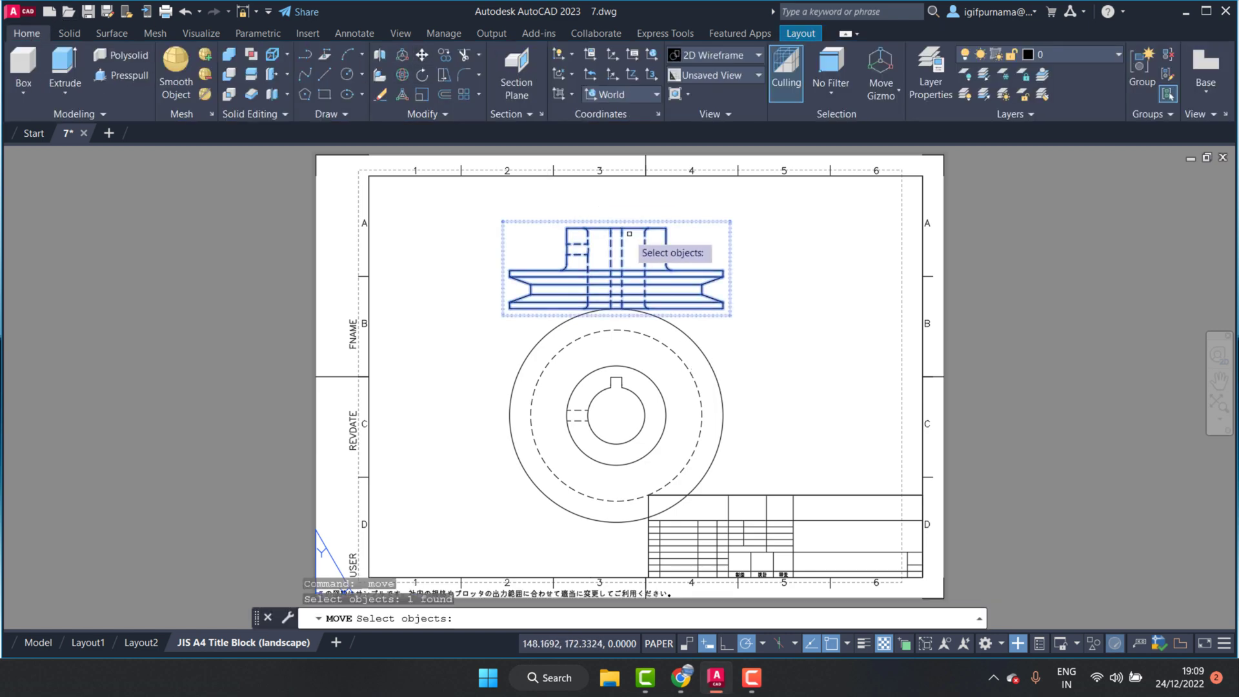
{"action": "key", "text": "Return"}
{"action": "left_click", "coordinate": [622, 202]}
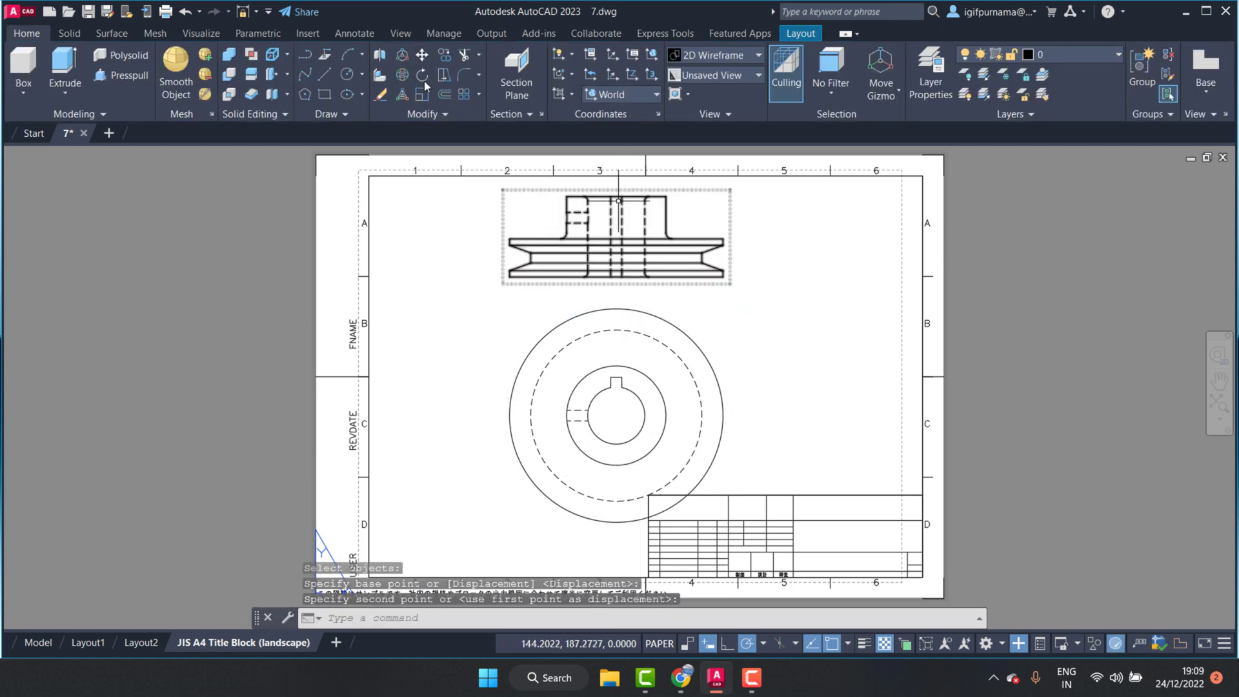
{"action": "left_click", "coordinate": [701, 442]}
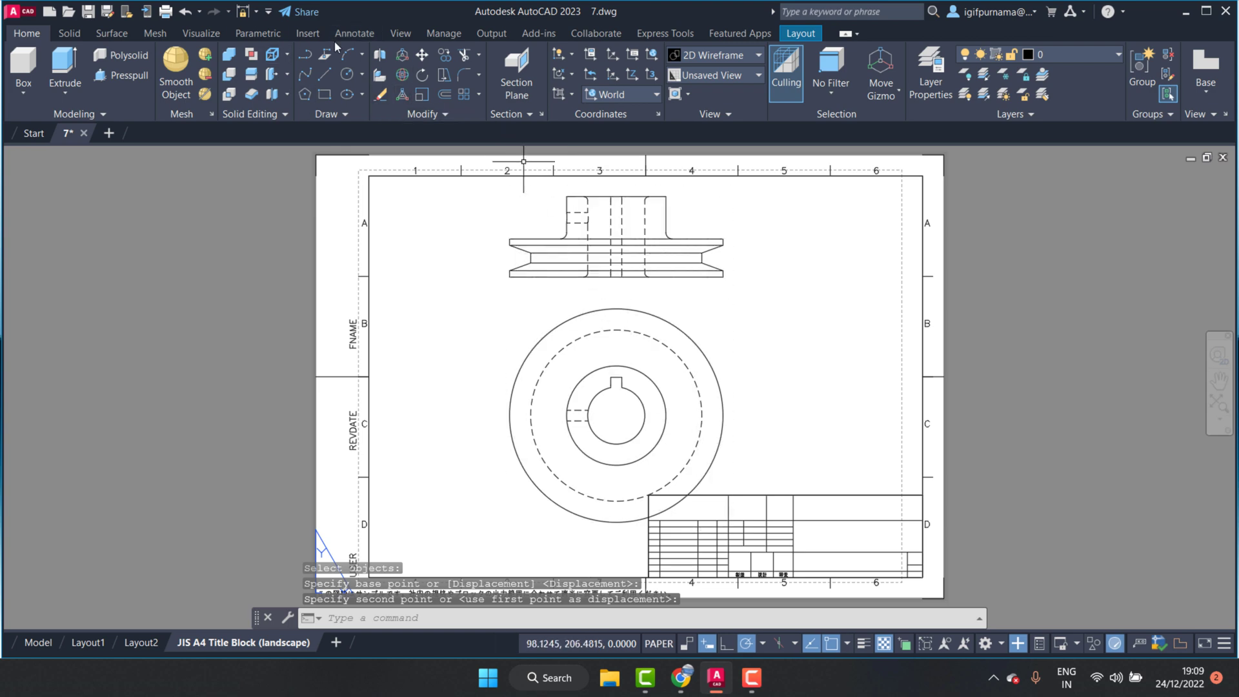
Crossing-select both pulley views and move them left on the sheet
{"action": "left_click", "coordinate": [422, 57]}
{"action": "left_click", "coordinate": [742, 415]}
{"action": "left_click", "coordinate": [633, 273]}
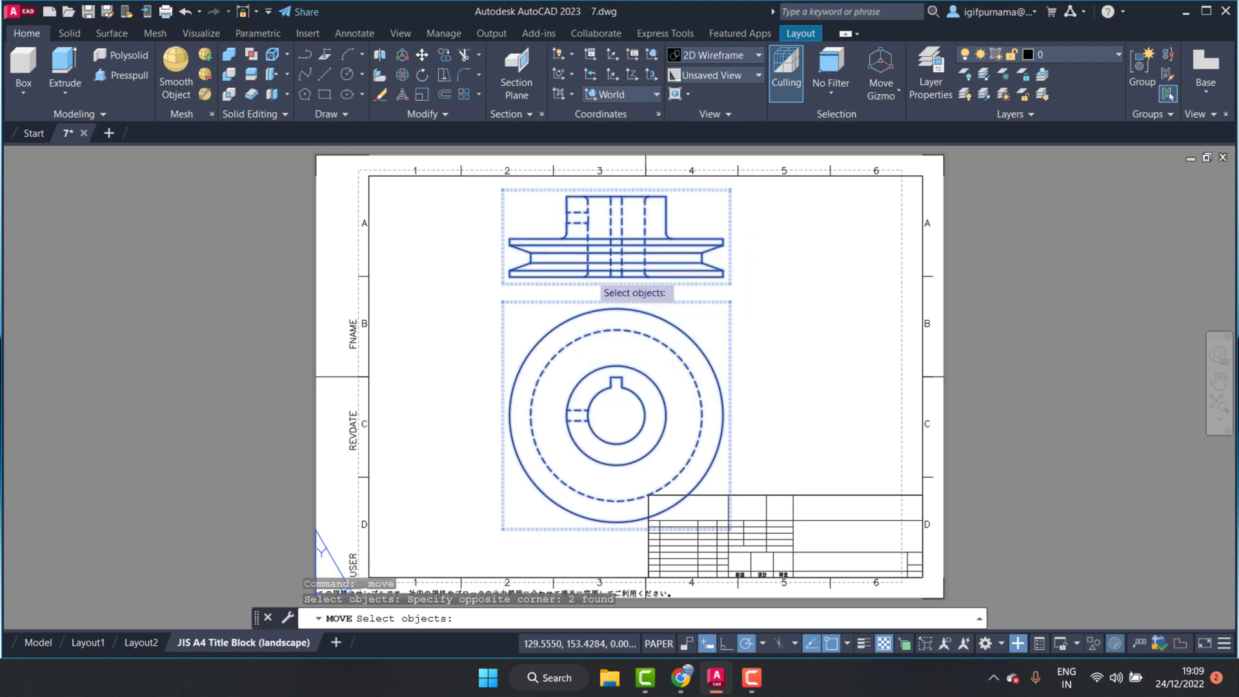
{"action": "key", "text": "Return"}
{"action": "left_click", "coordinate": [590, 303]}
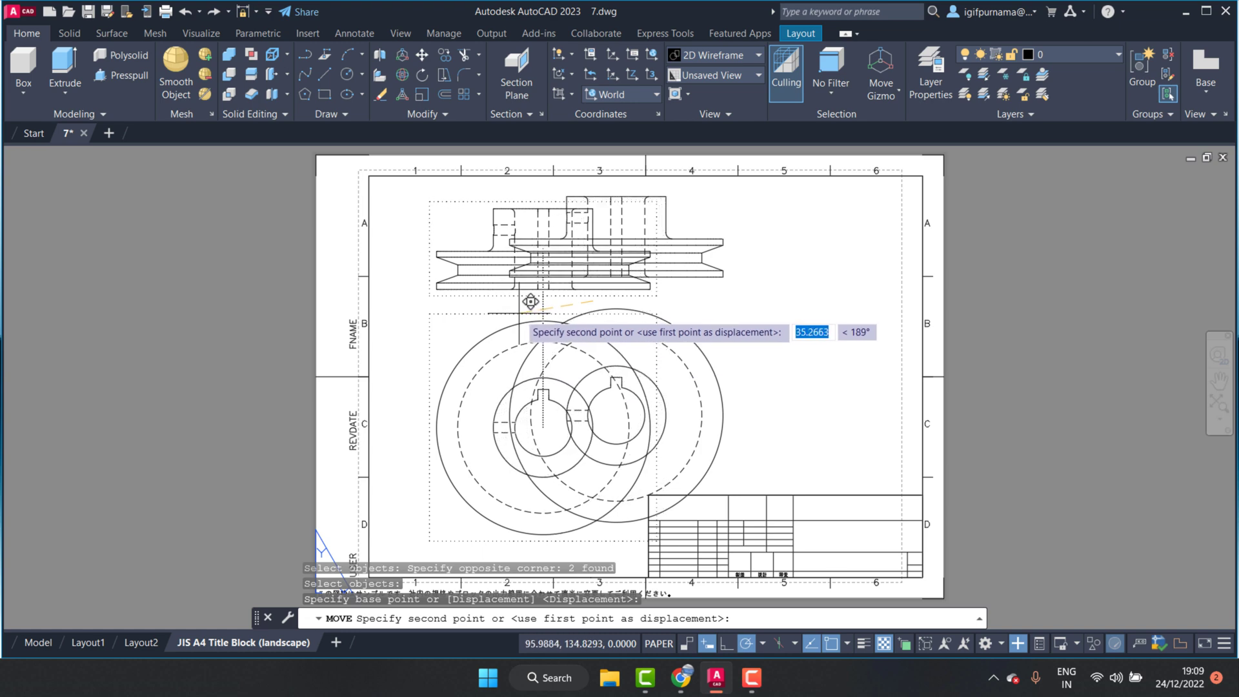
{"action": "left_click", "coordinate": [502, 301]}
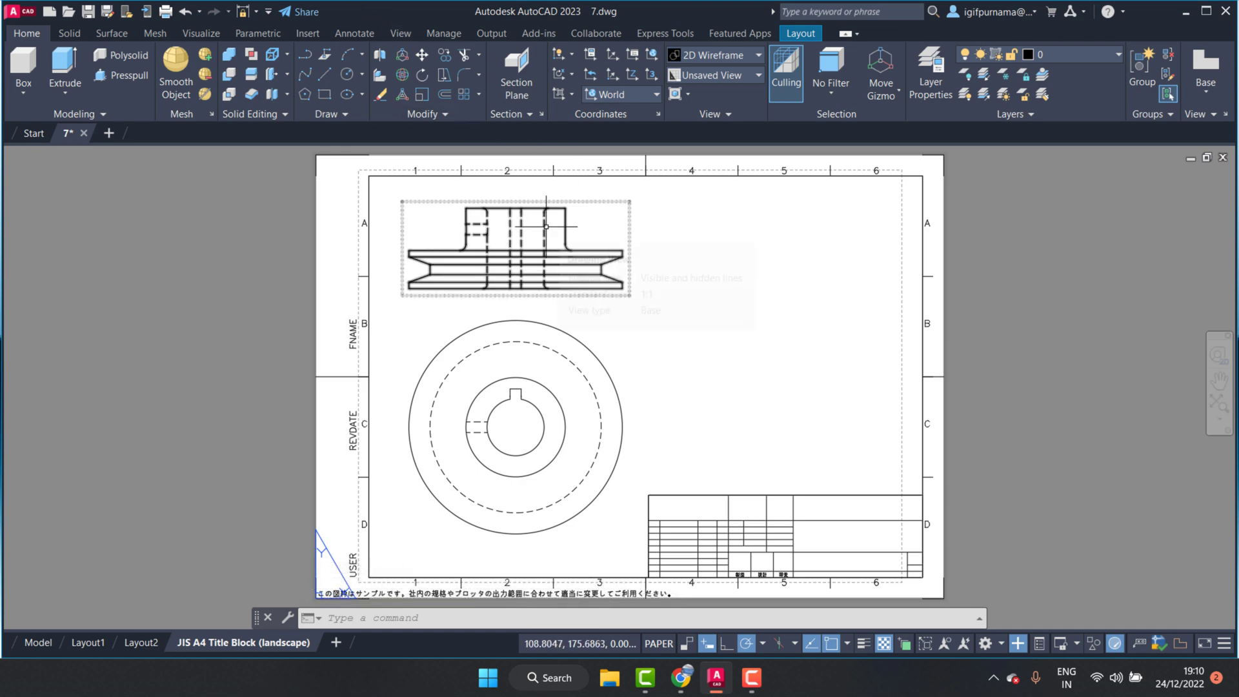
Open and exit the circular view's editor, then start a projected view and cancel it
{"action": "left_click", "coordinate": [600, 336]}
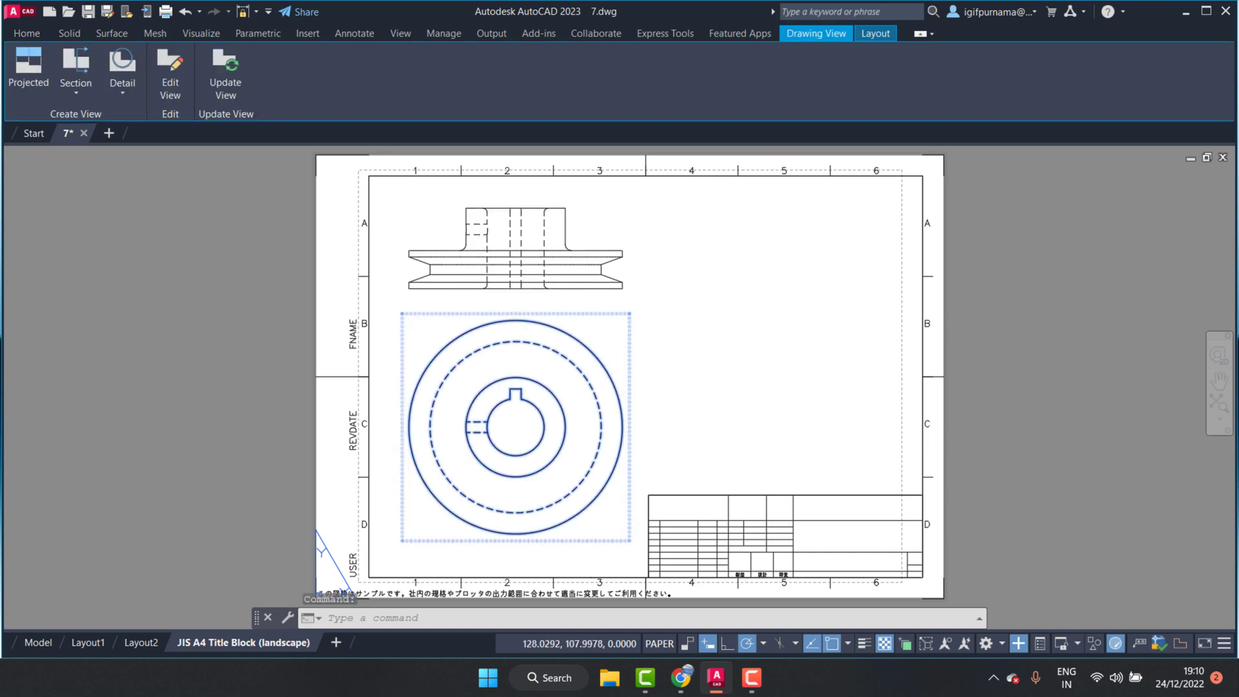
{"action": "double_click", "coordinate": [588, 378]}
{"action": "type", "text": "x"}
{"action": "key", "text": "Return"}
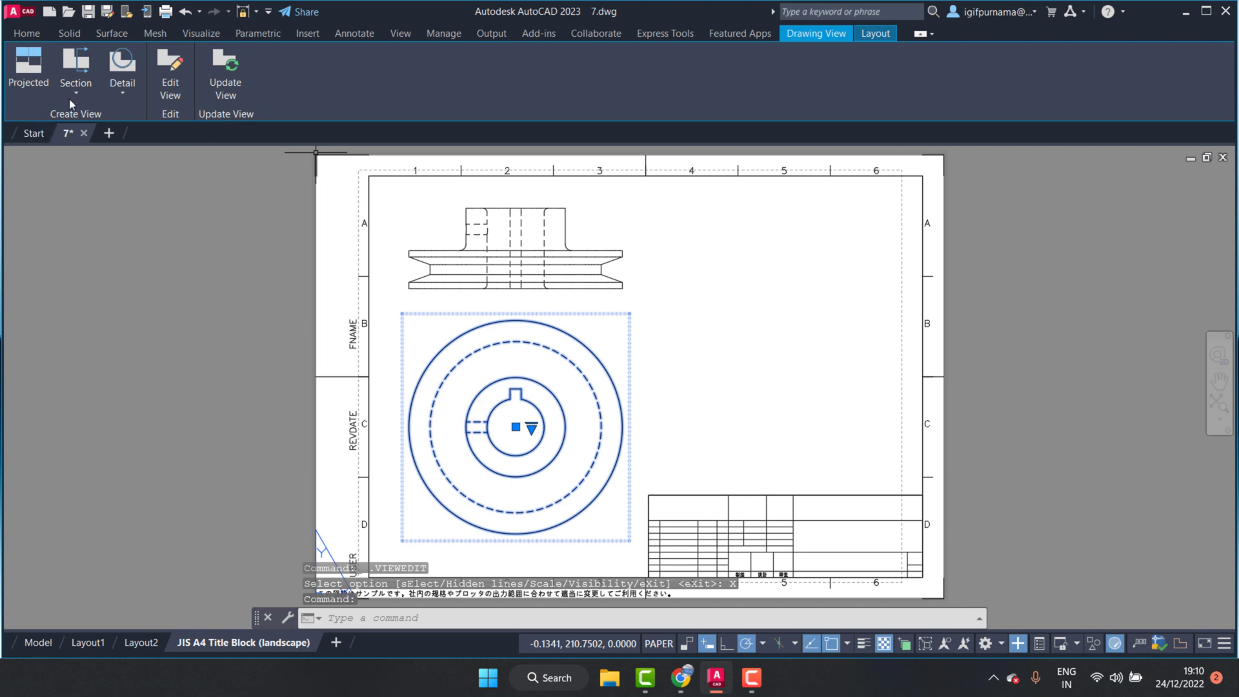
{"action": "left_click", "coordinate": [29, 73]}
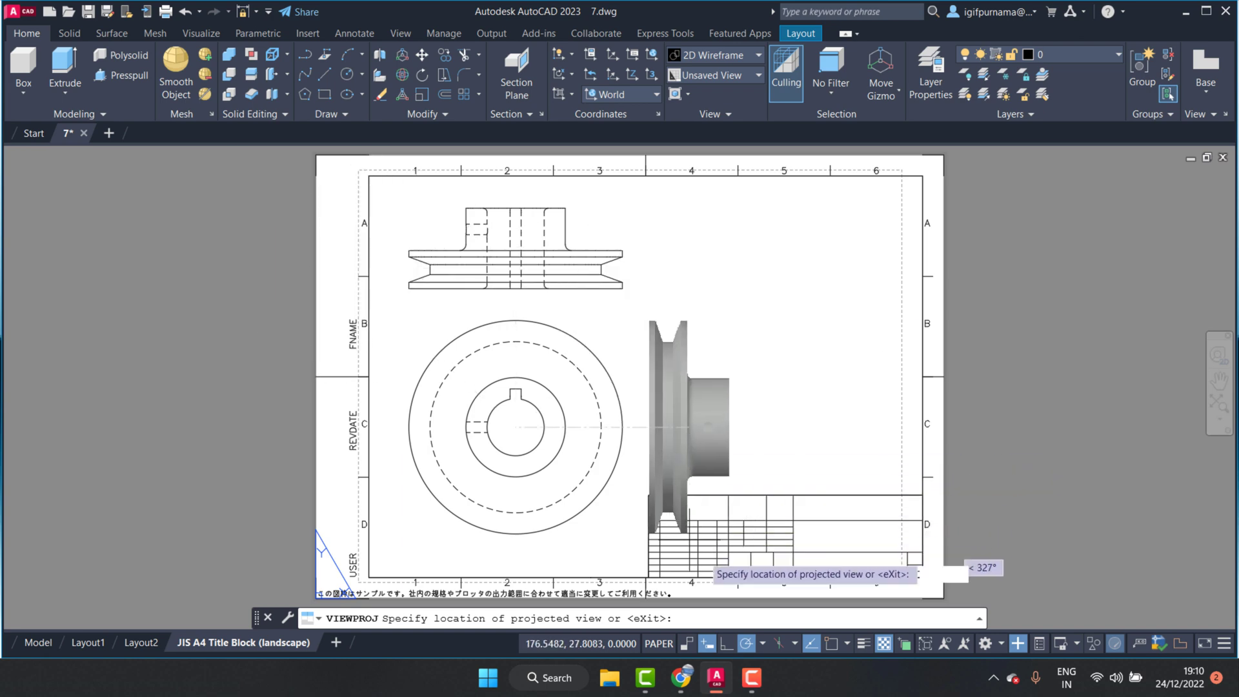
{"action": "left_click", "coordinate": [463, 248]}
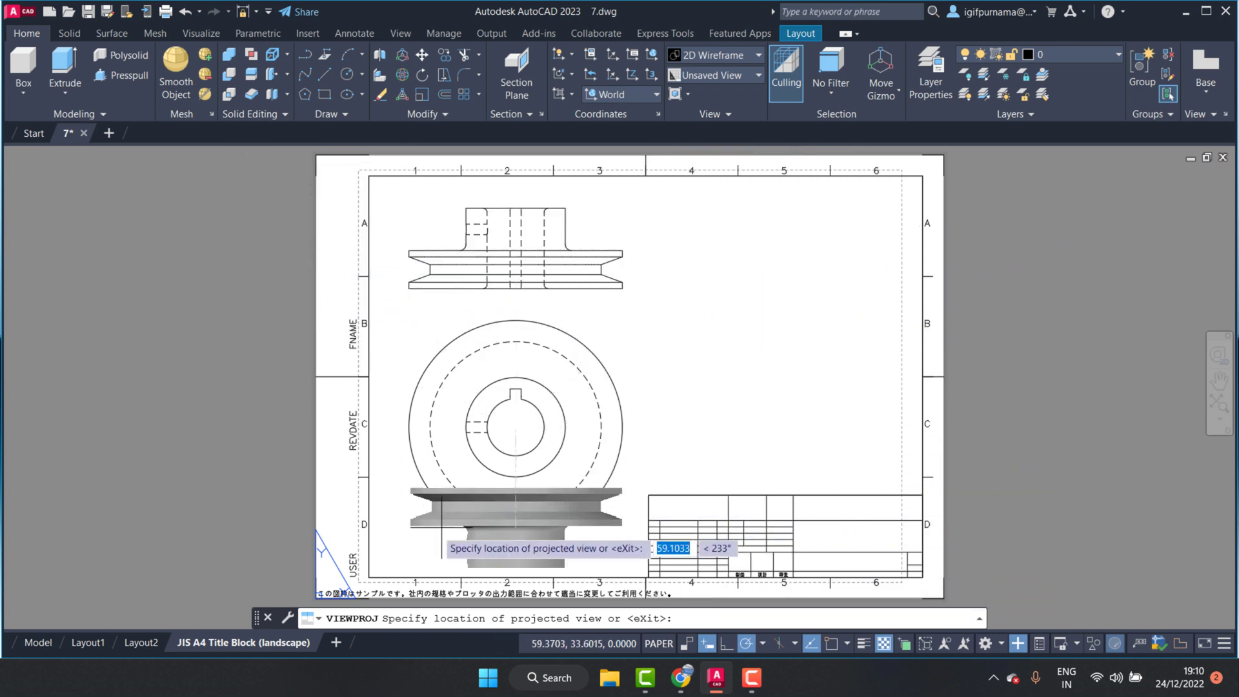
{"action": "key", "text": "Escape"}
Project an isometric hidden-line view from the top view, right of the circular view
{"action": "left_click", "coordinate": [593, 253]}
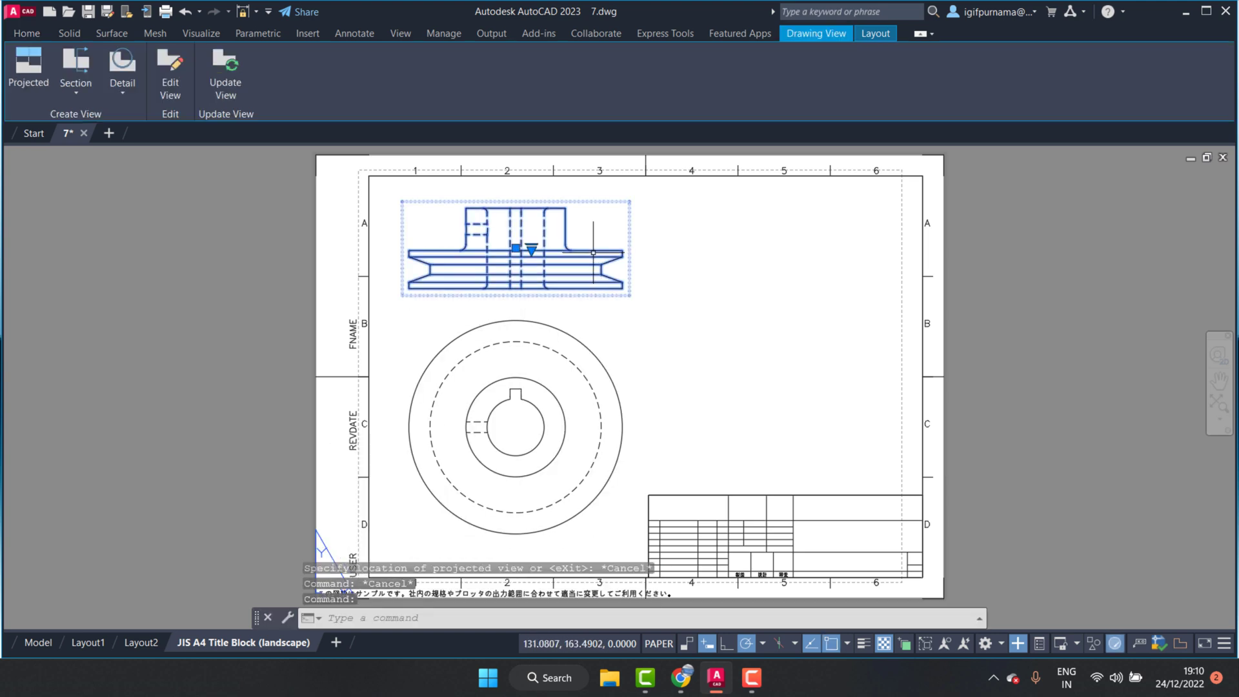
{"action": "left_click", "coordinate": [28, 71]}
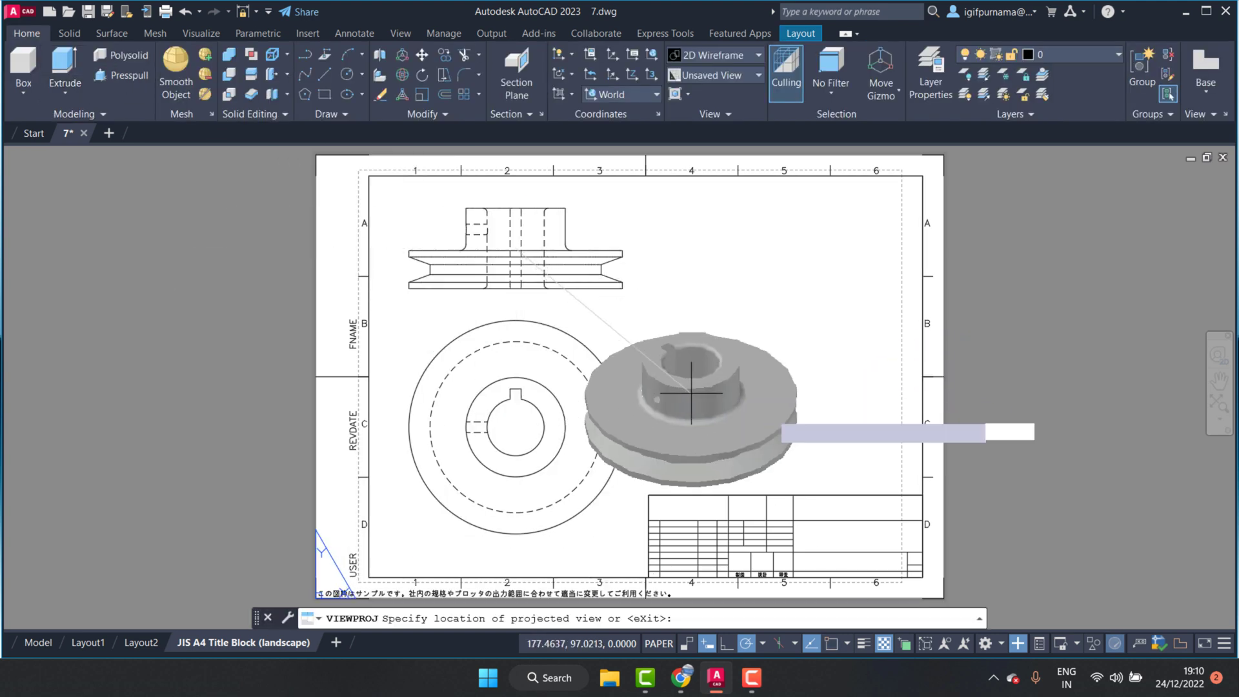
{"action": "left_click", "coordinate": [763, 374]}
{"action": "right_click", "coordinate": [754, 359]}
Finish placing the isometric pulley view and select it for editing
{"action": "left_click", "coordinate": [771, 367]}
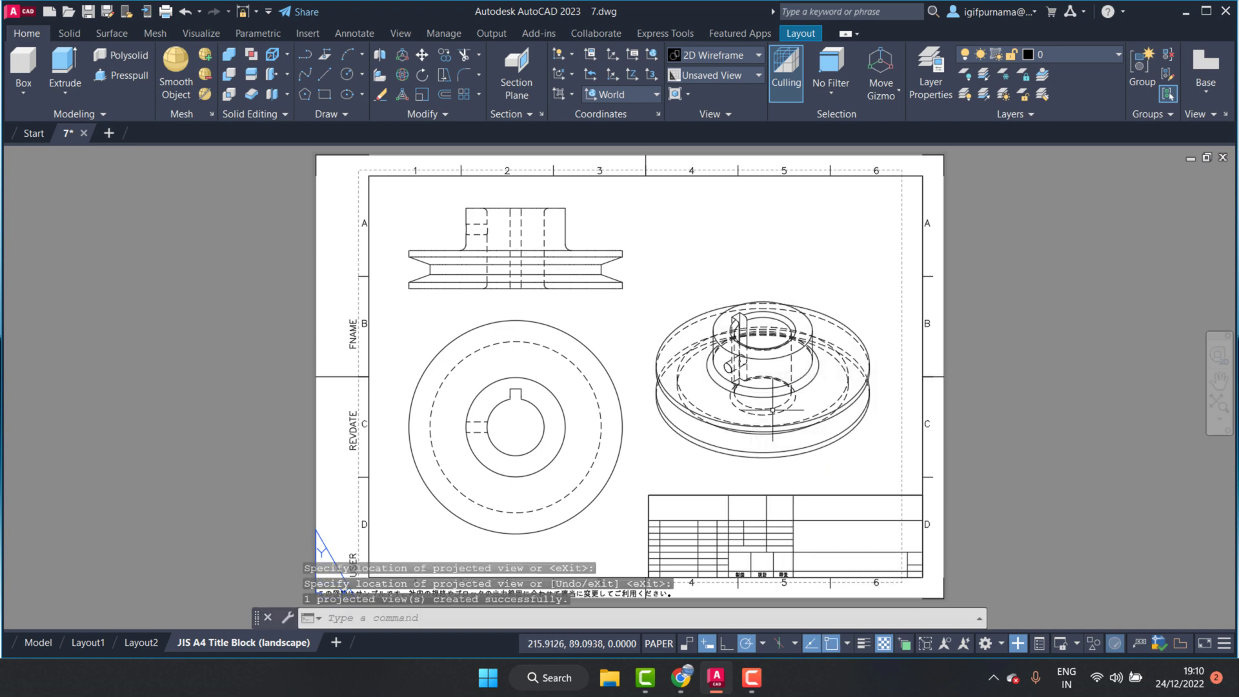
{"action": "scroll", "coordinate": [701, 383], "scroll_direction": "up", "scroll_amount": 2}
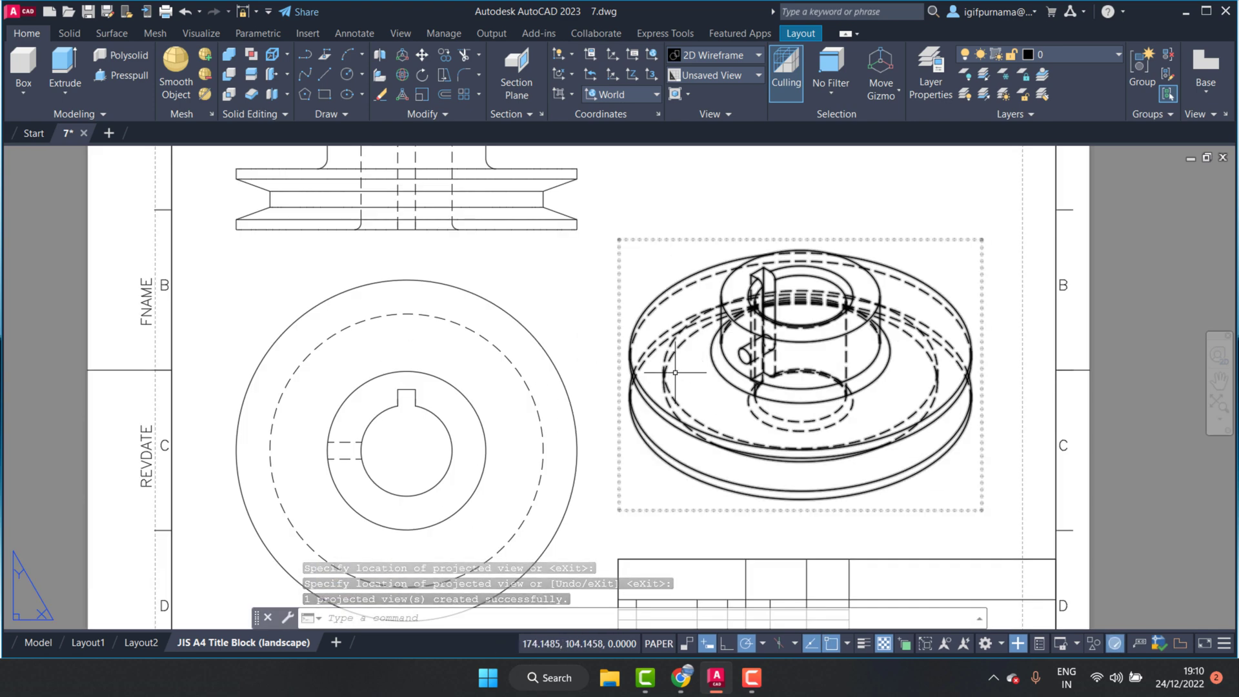
{"action": "left_click", "coordinate": [680, 363]}
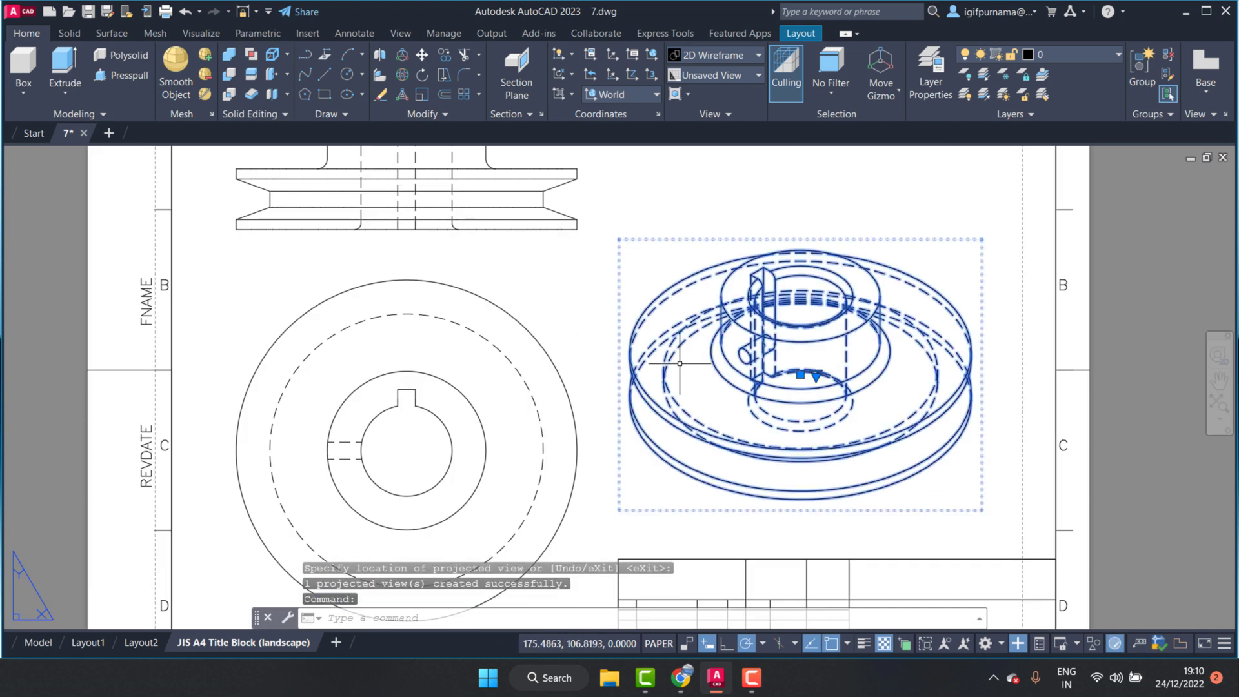
{"action": "double_click", "coordinate": [723, 363]}
{"action": "left_click", "coordinate": [770, 456]}
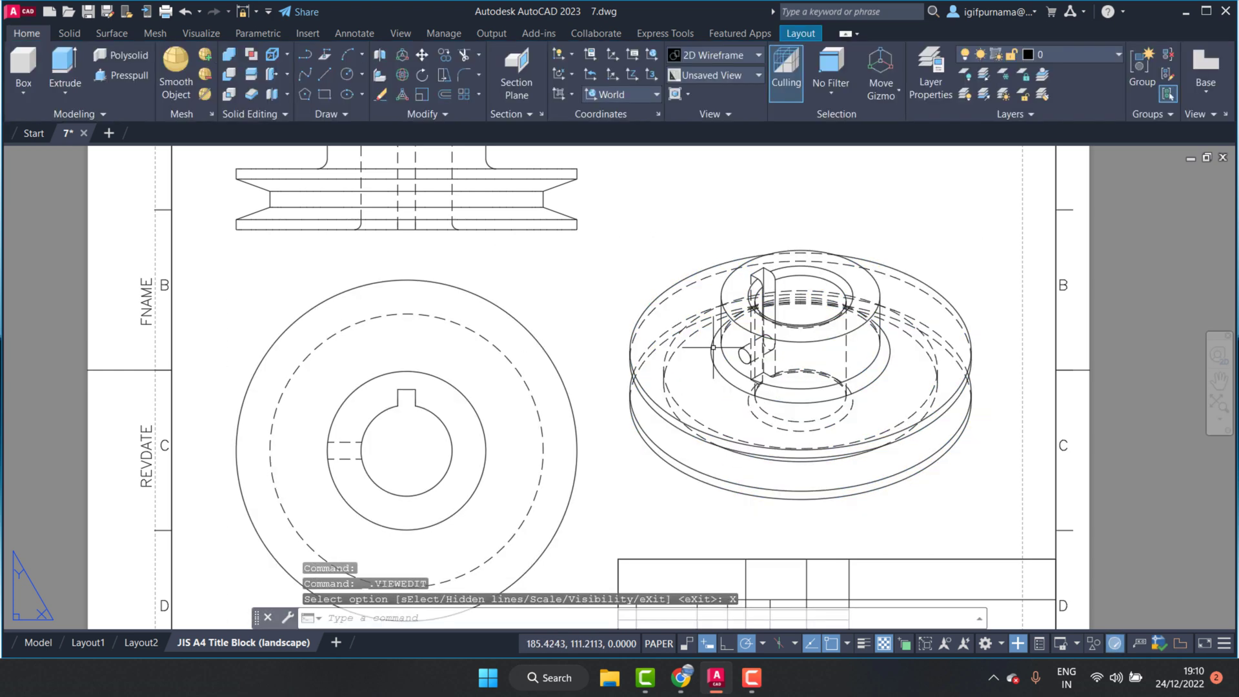
Switch the isometric view's display from hidden lines to Shaded with visible lines
{"action": "double_click", "coordinate": [708, 354]}
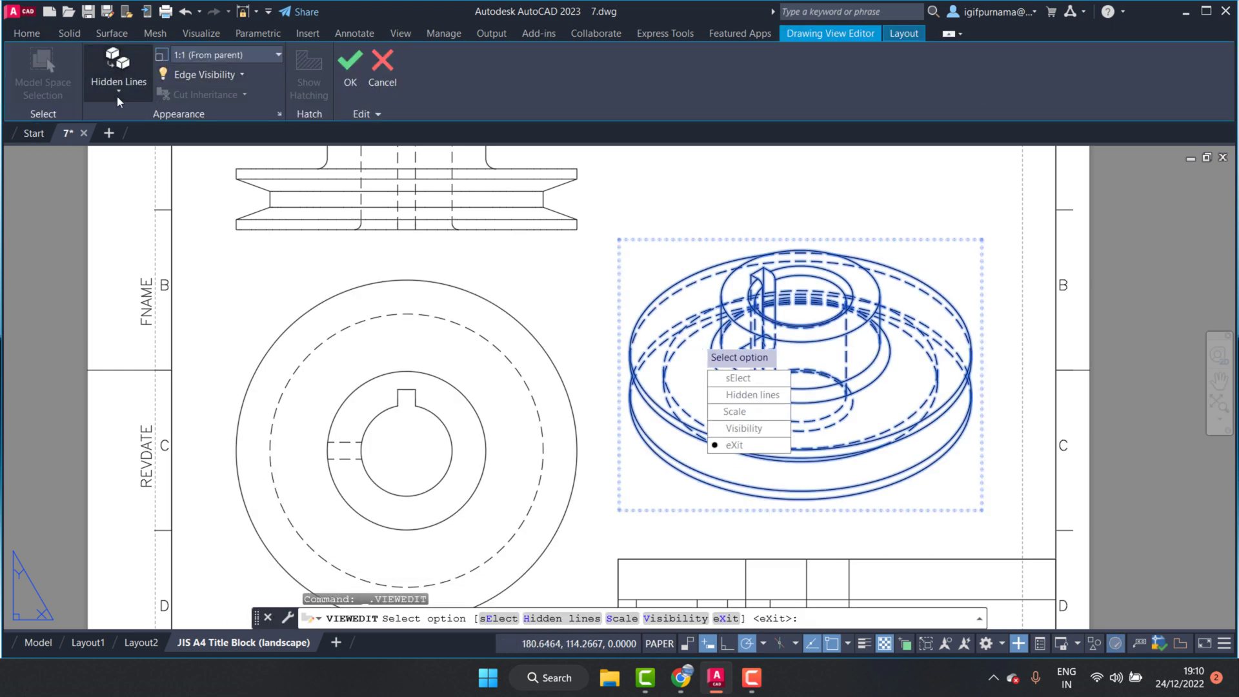
{"action": "left_click", "coordinate": [118, 95]}
{"action": "left_click", "coordinate": [154, 205]}
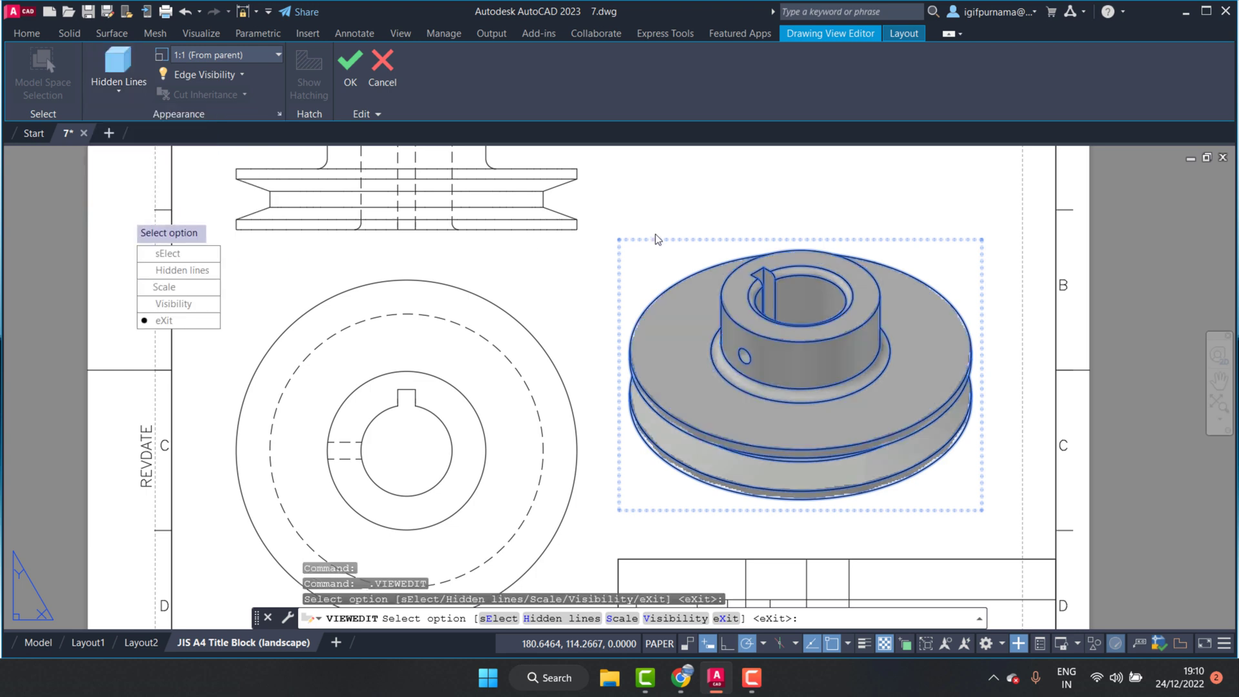
{"action": "key", "text": "Return"}
{"action": "scroll", "coordinate": [747, 234], "scroll_direction": "down", "scroll_amount": 2}
{"action": "scroll", "coordinate": [645, 271], "scroll_direction": "down", "scroll_amount": 2}
{"action": "scroll", "coordinate": [621, 289], "scroll_direction": "up", "scroll_amount": 2}
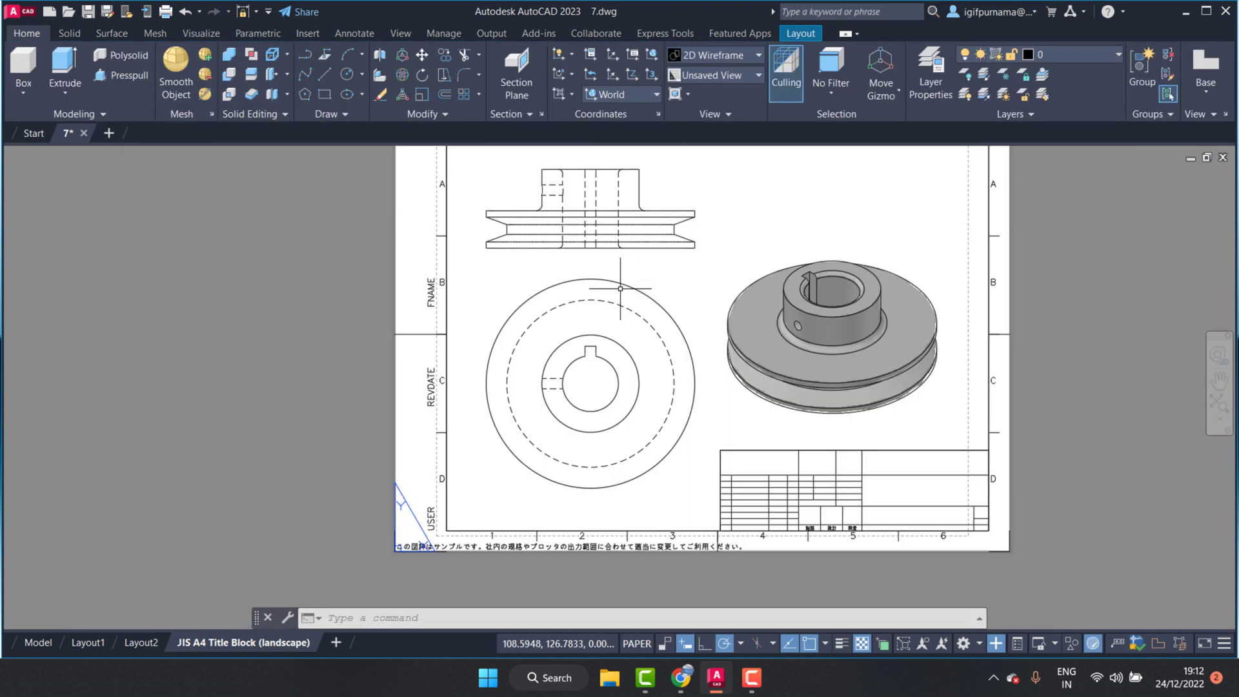
{"action": "left_click", "coordinate": [834, 93]}
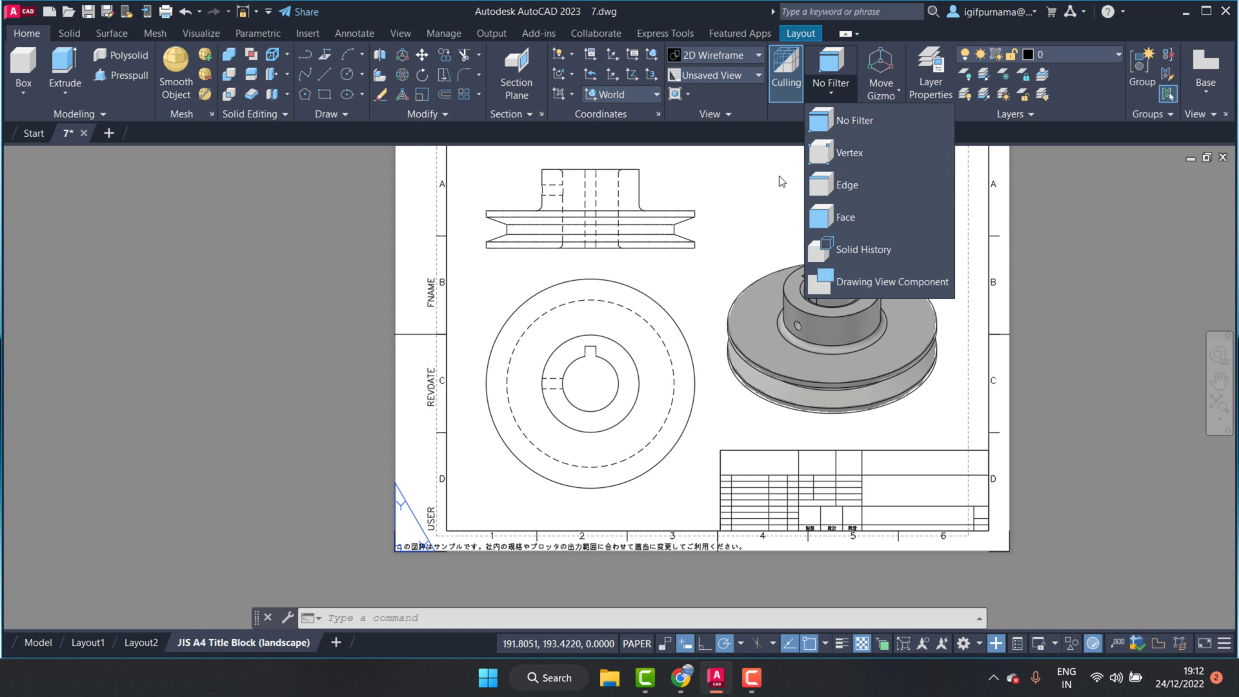
Create a new layer, Layer1, with colour red
{"action": "left_click", "coordinate": [836, 111]}
{"action": "left_click", "coordinate": [931, 68]}
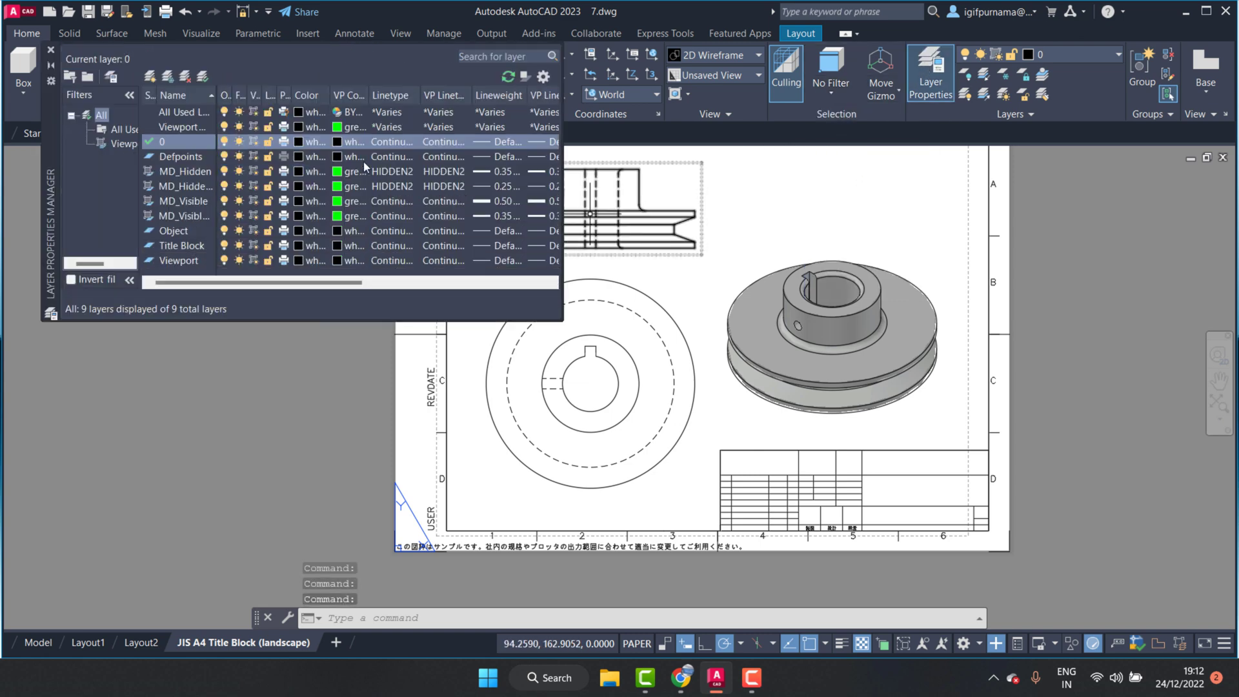
{"action": "left_click", "coordinate": [354, 112]}
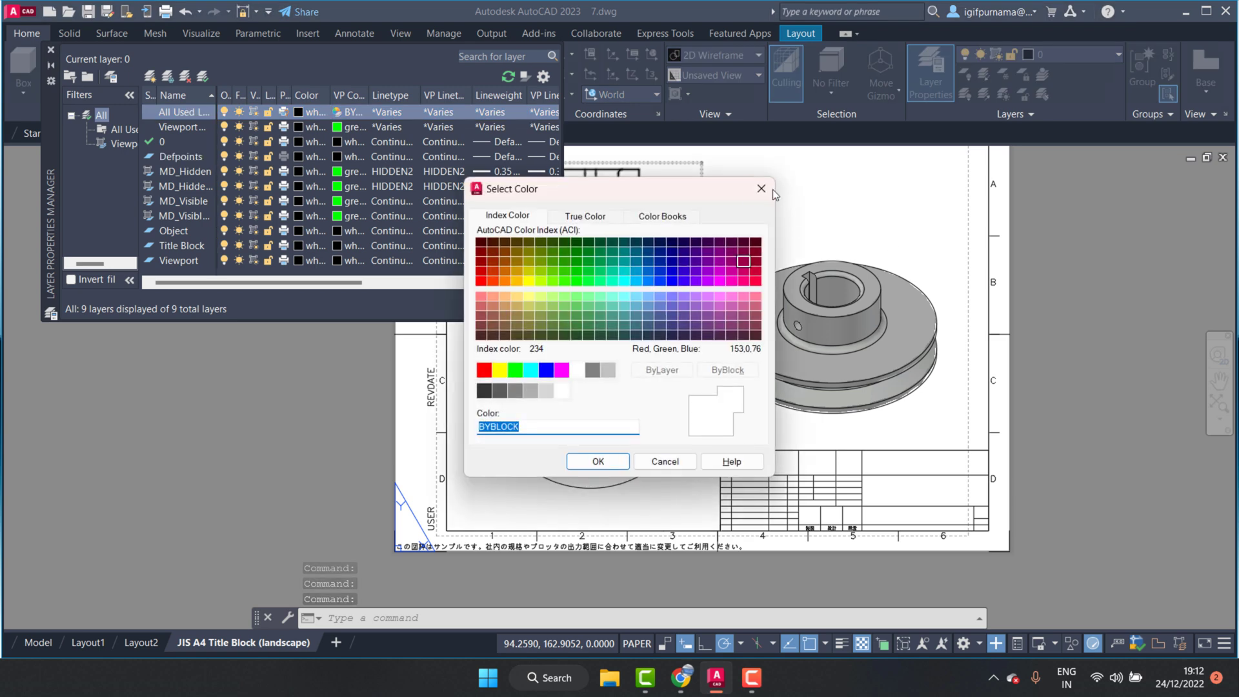
{"action": "left_click", "coordinate": [762, 188]}
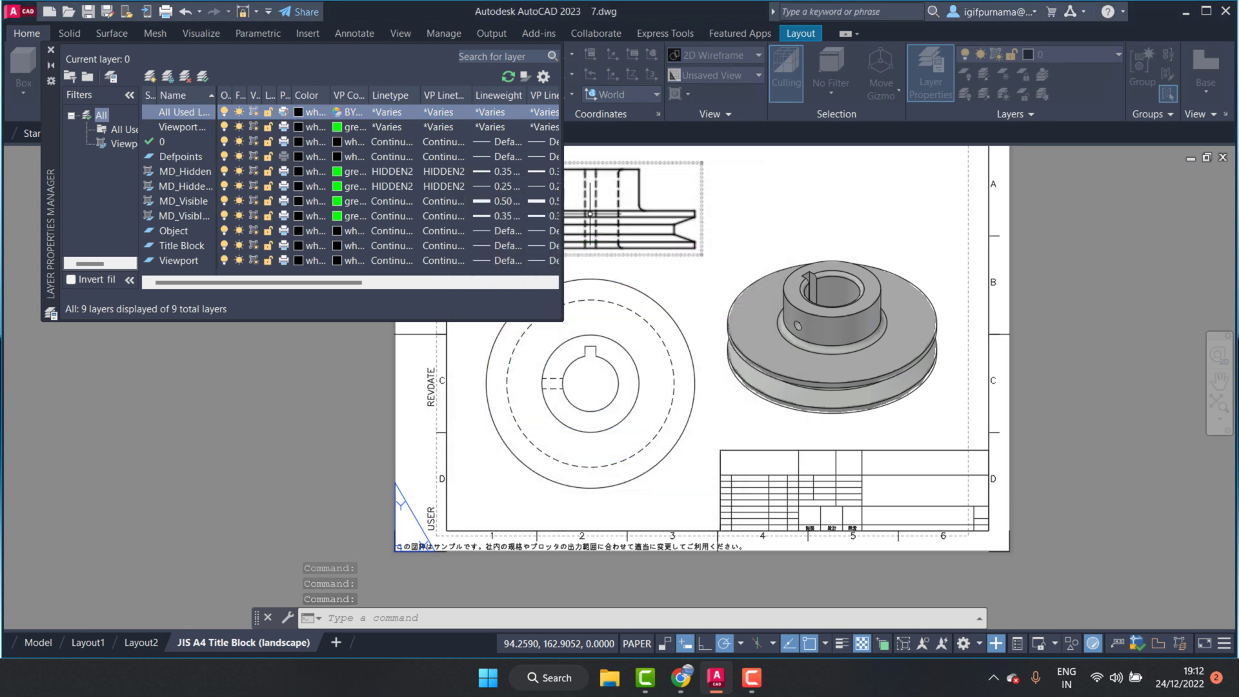
{"action": "left_click", "coordinate": [153, 78]}
{"action": "left_click", "coordinate": [341, 159]}
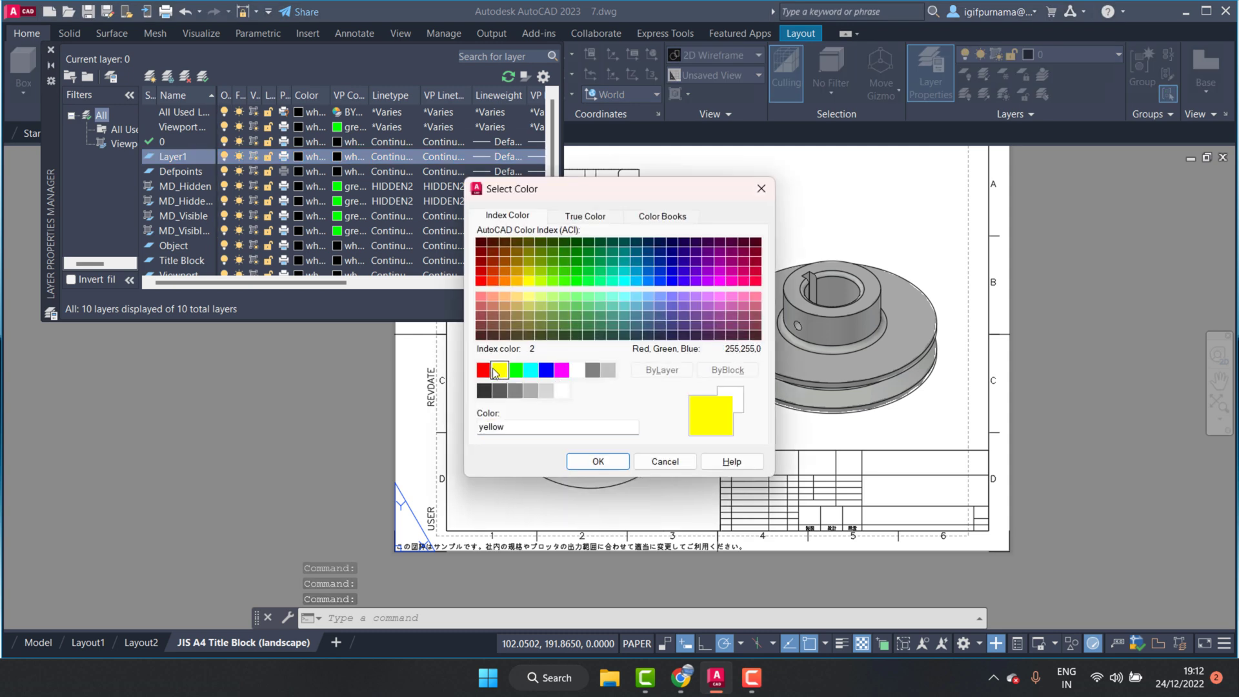
{"action": "left_click", "coordinate": [598, 462]}
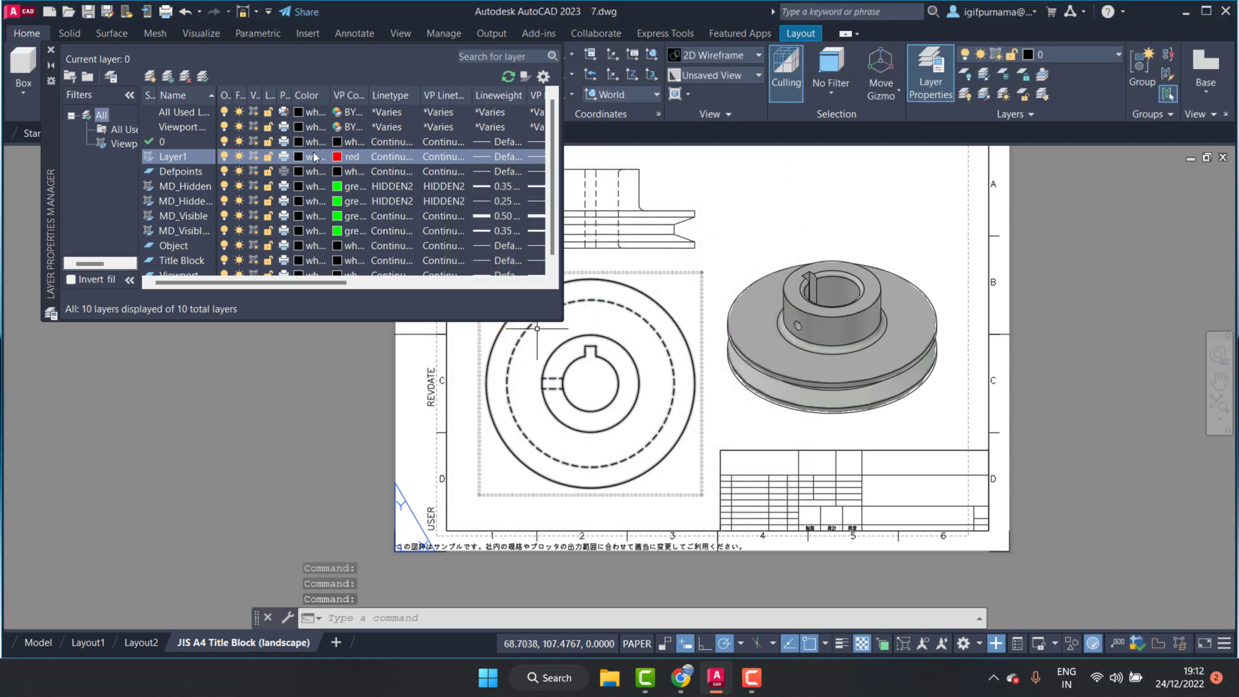
Load the ACAD_ISO04W100 linetype and assign it to Layer1
{"action": "left_click", "coordinate": [394, 158]}
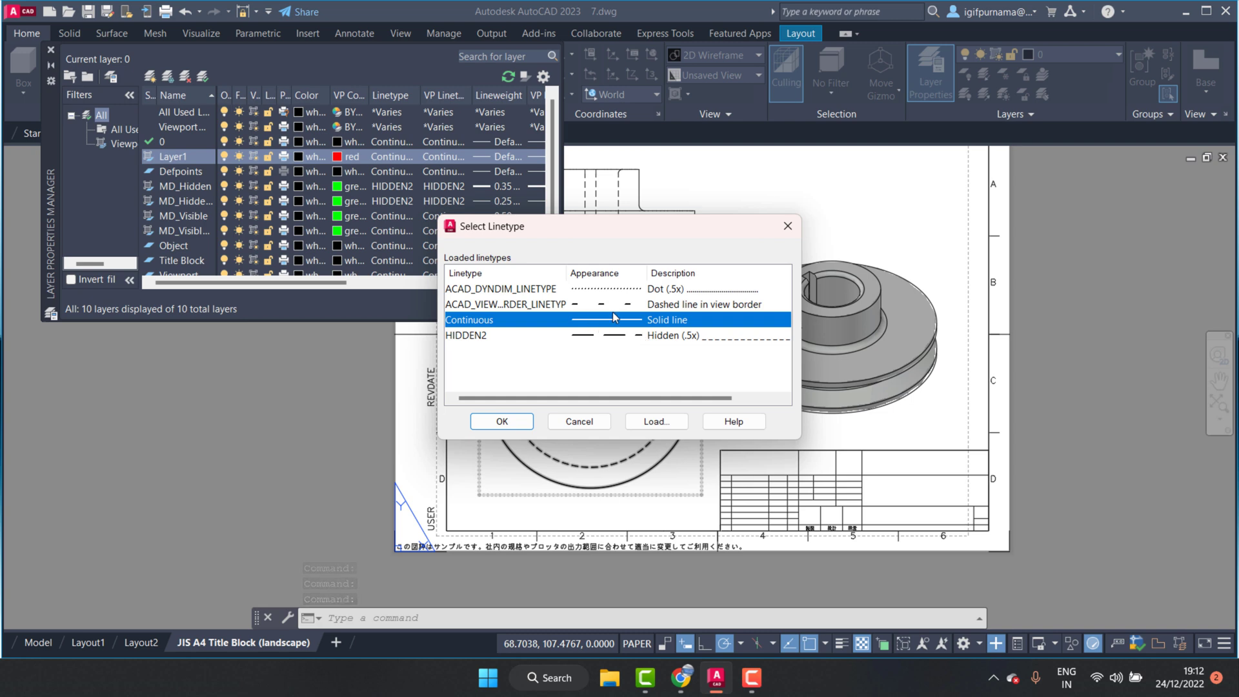
{"action": "left_click", "coordinate": [649, 425]}
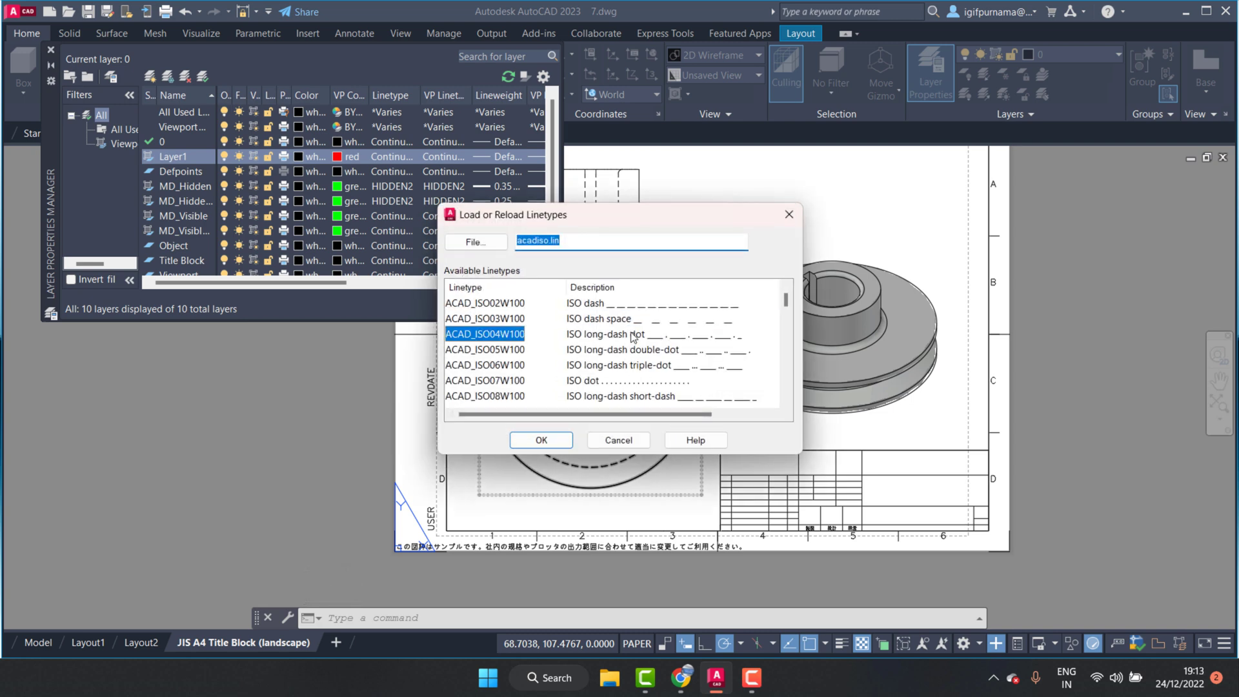
{"action": "left_click", "coordinate": [562, 439]}
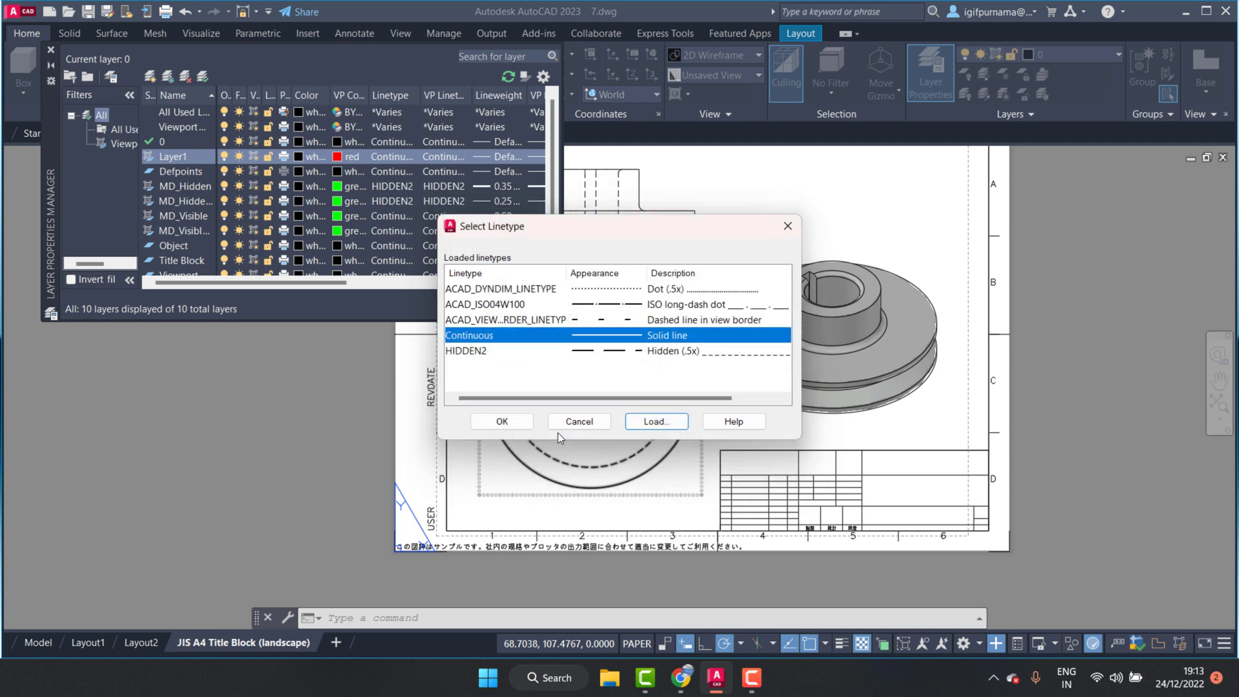
{"action": "left_click", "coordinate": [621, 308]}
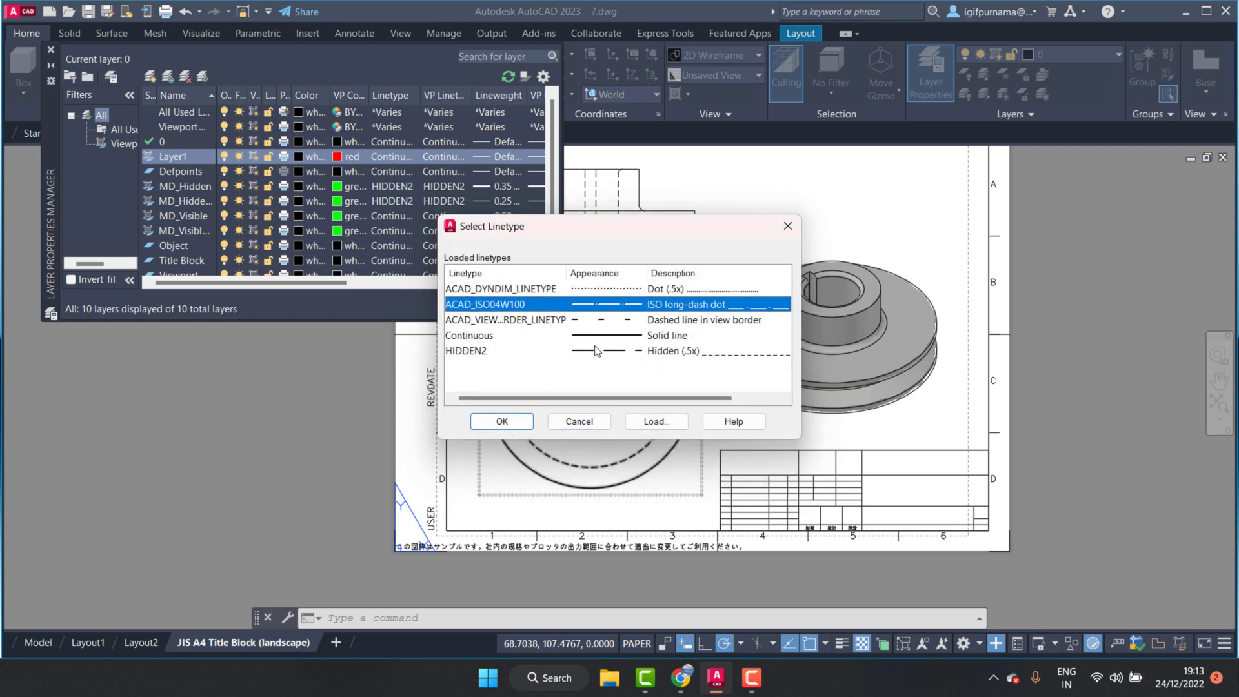
{"action": "left_click", "coordinate": [526, 424]}
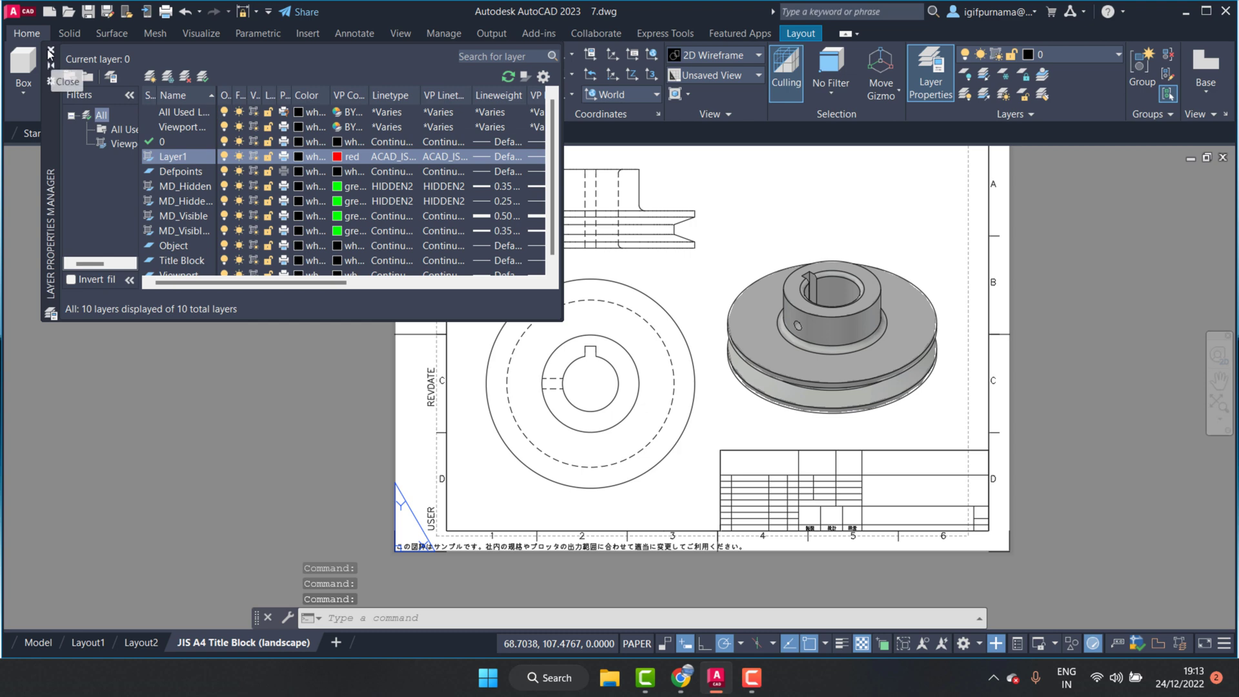
{"action": "left_click", "coordinate": [50, 53]}
{"action": "left_click", "coordinate": [1059, 57]}
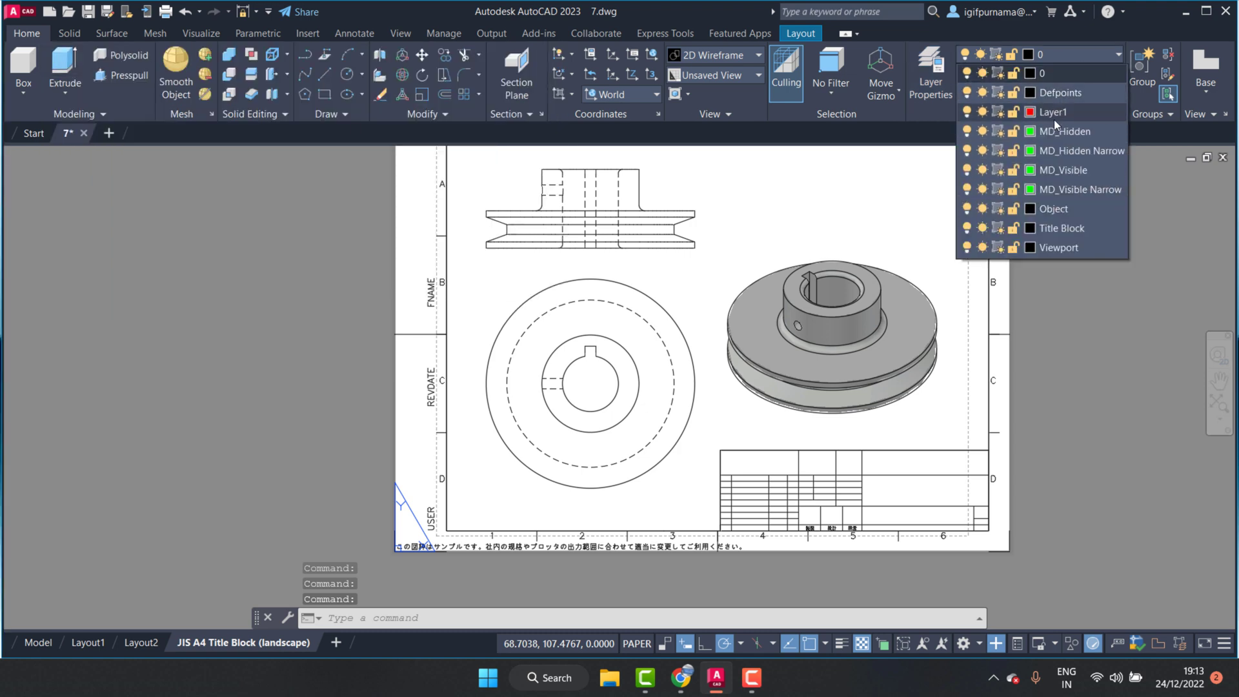
Make Layer1 current and draw the vertical centre line through both pulley views
{"action": "left_click", "coordinate": [1054, 119]}
{"action": "left_click", "coordinate": [331, 75]}
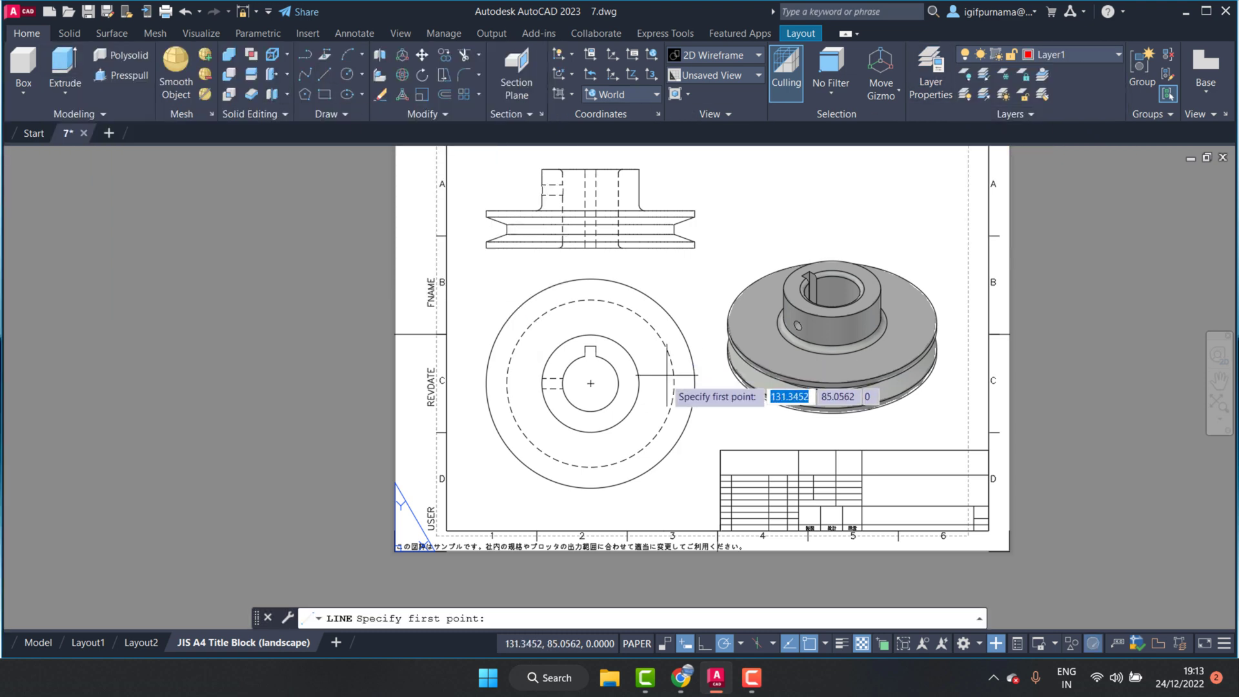
{"action": "left_click", "coordinate": [590, 491]}
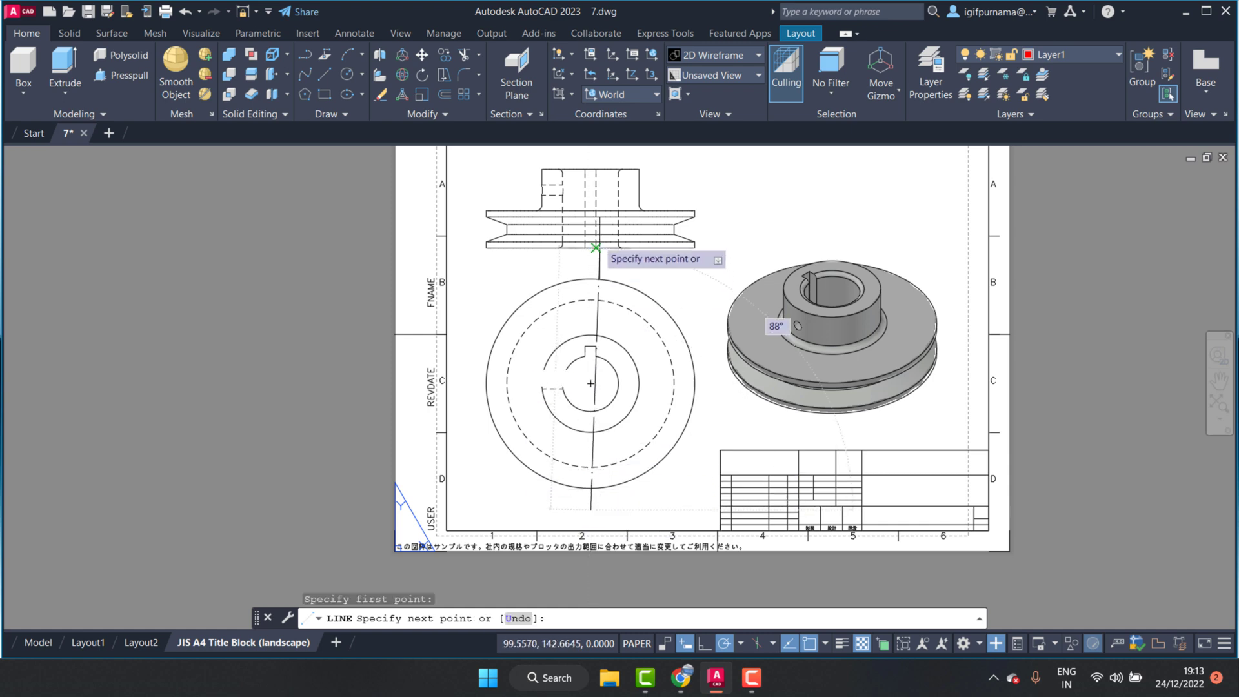
{"action": "right_click", "coordinate": [591, 152]}
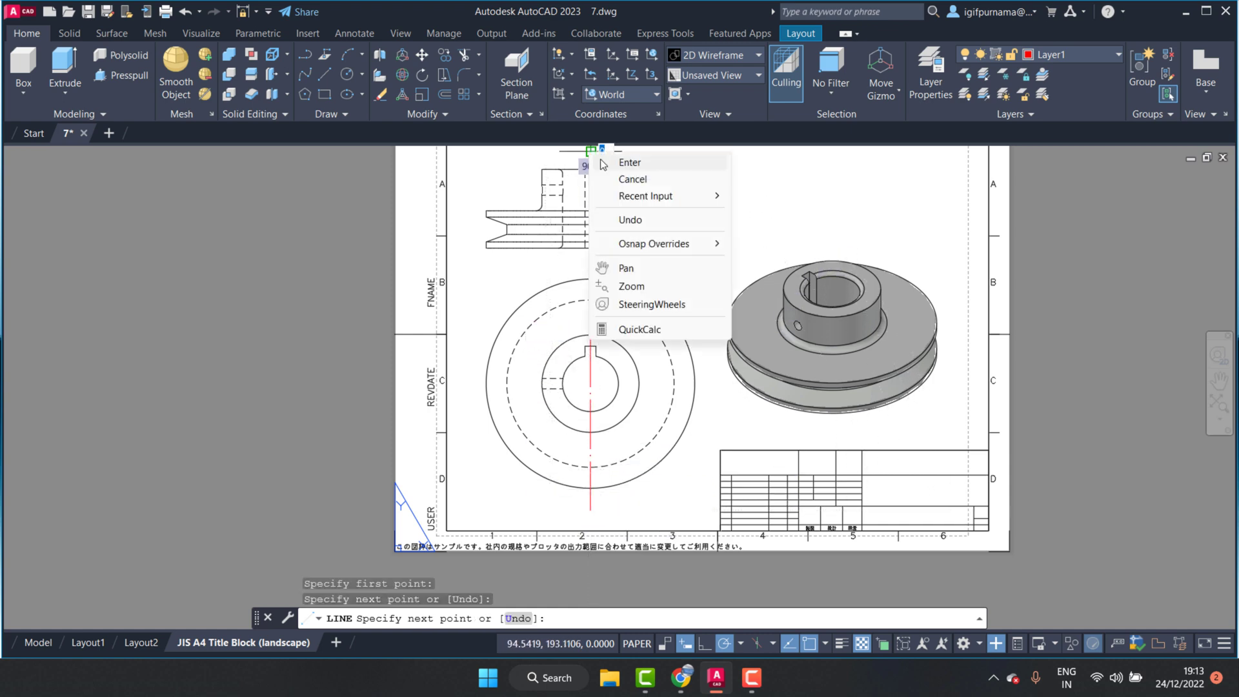
{"action": "left_click", "coordinate": [606, 160]}
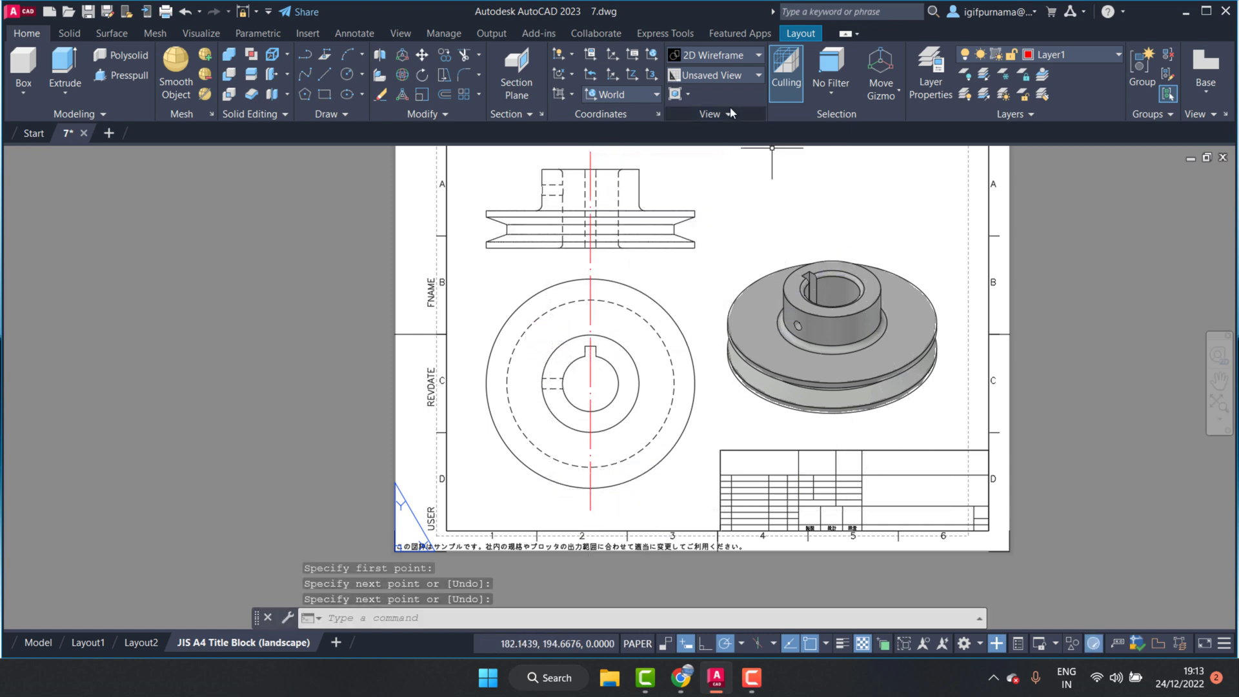
Draw the horizontal centre line across the circular view's centre
{"action": "left_click", "coordinate": [306, 75]}
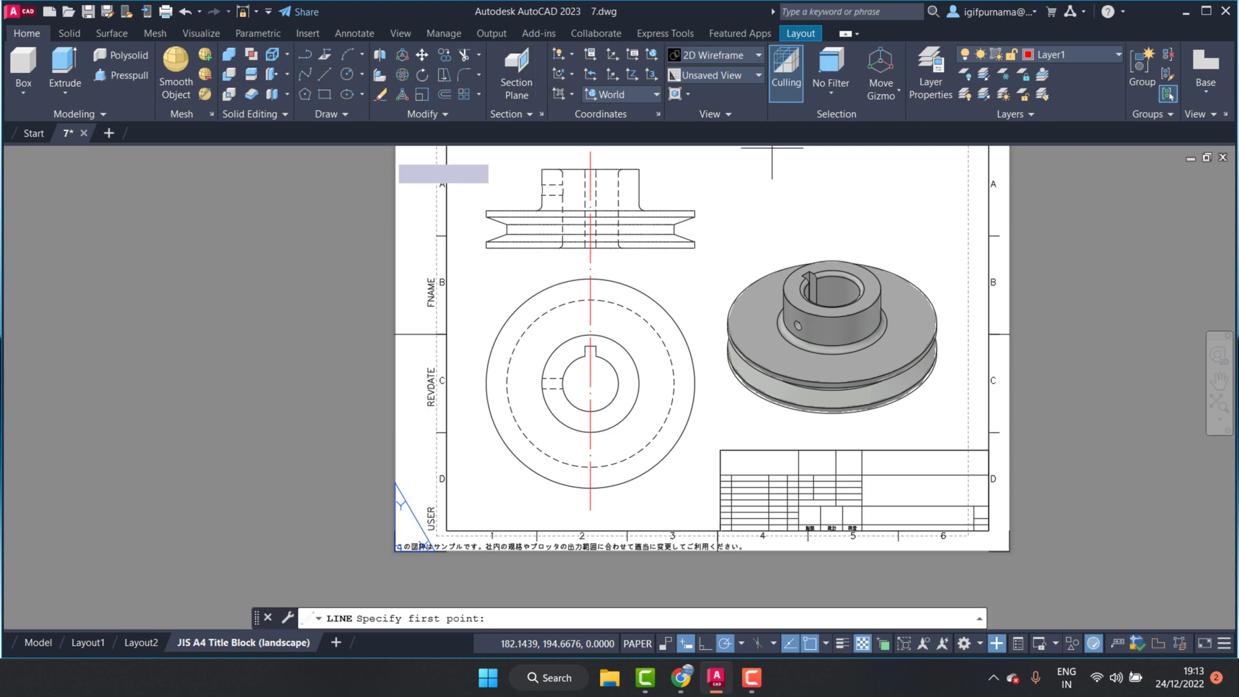
{"action": "left_click", "coordinate": [465, 383]}
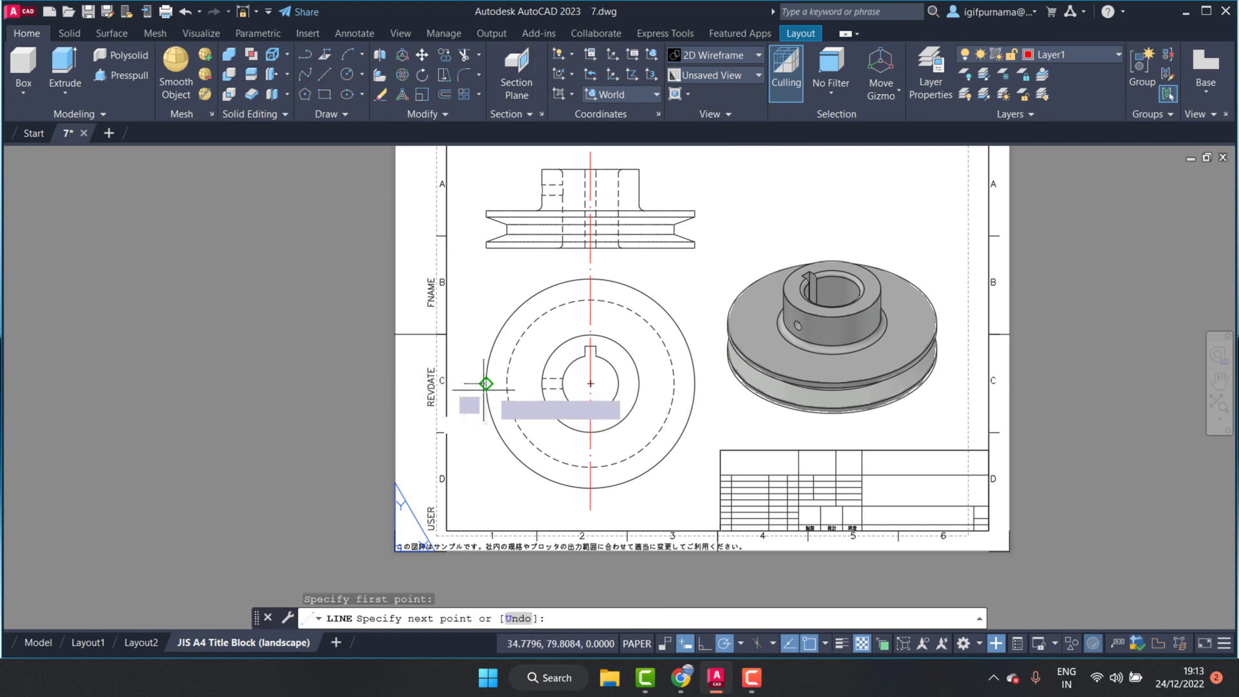
{"action": "left_click", "coordinate": [704, 383]}
{"action": "right_click", "coordinate": [705, 384]}
{"action": "left_click", "coordinate": [726, 396]}
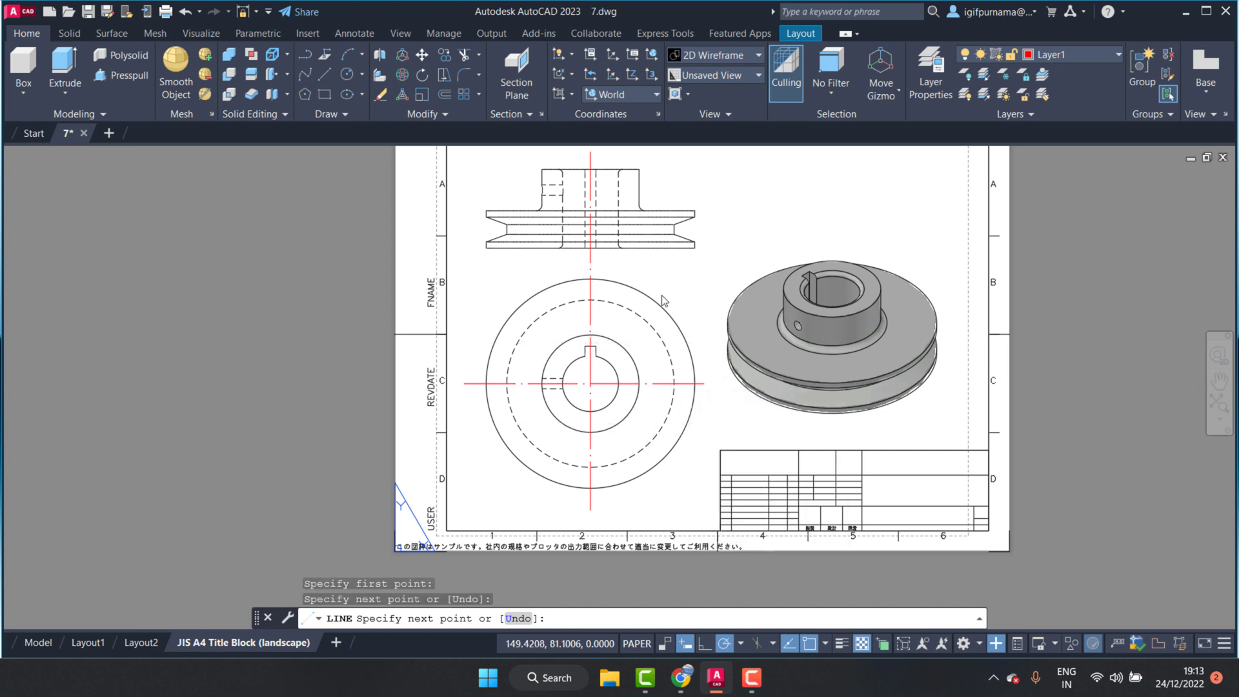
{"action": "scroll", "coordinate": [663, 301], "scroll_direction": "up", "scroll_amount": 1}
{"action": "scroll", "coordinate": [652, 298], "scroll_direction": "down", "scroll_amount": 3}
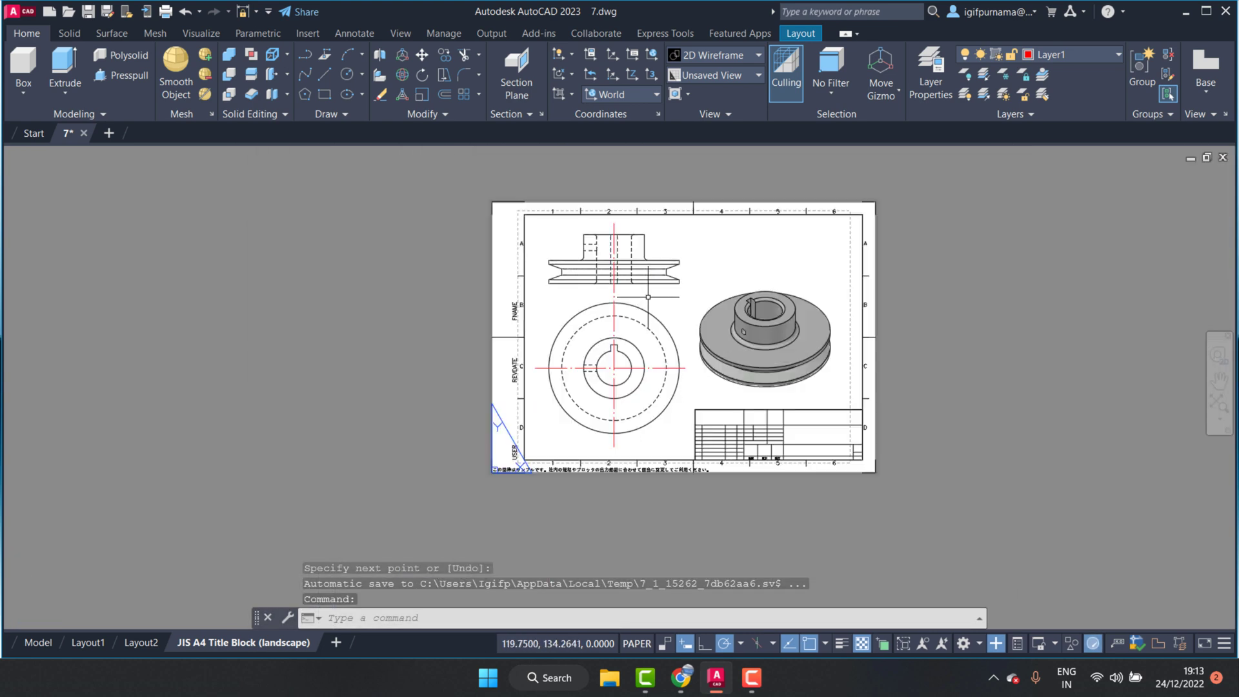
Create Layer2 with a red viewport colour
{"action": "scroll", "coordinate": [648, 297], "scroll_direction": "up", "scroll_amount": 2}
{"action": "scroll", "coordinate": [648, 284], "scroll_direction": "up", "scroll_amount": 2}
{"action": "left_click", "coordinate": [444, 32]}
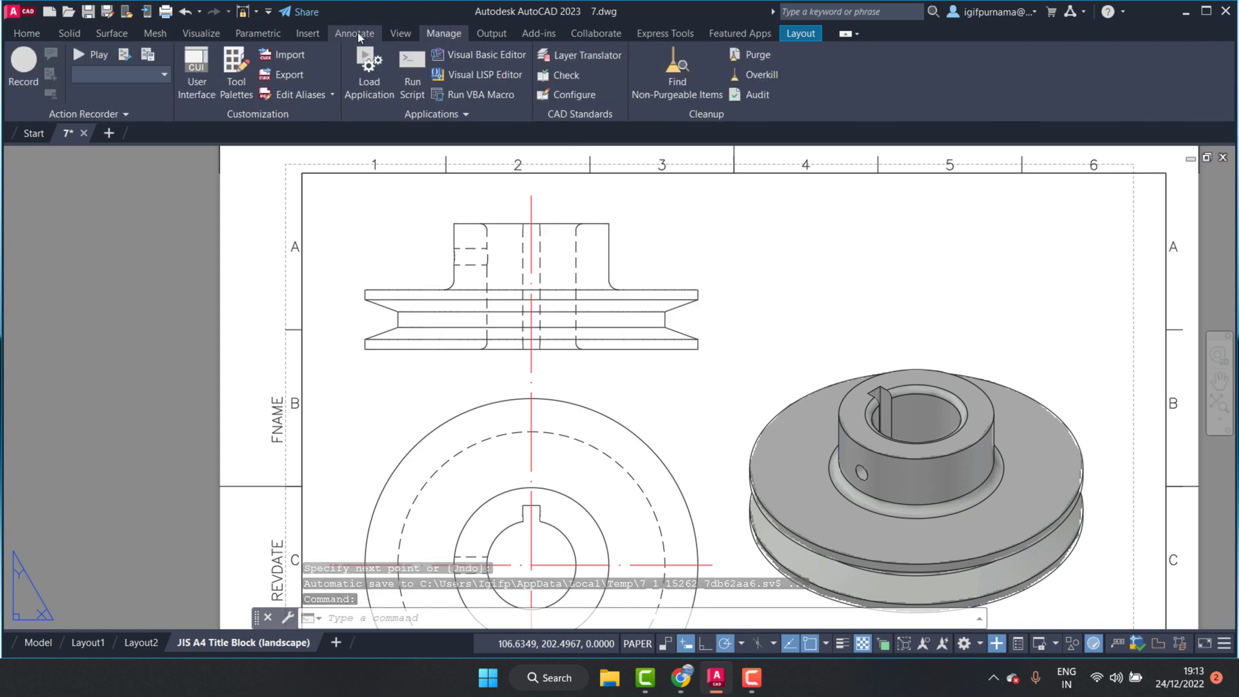
{"action": "left_click", "coordinate": [357, 34]}
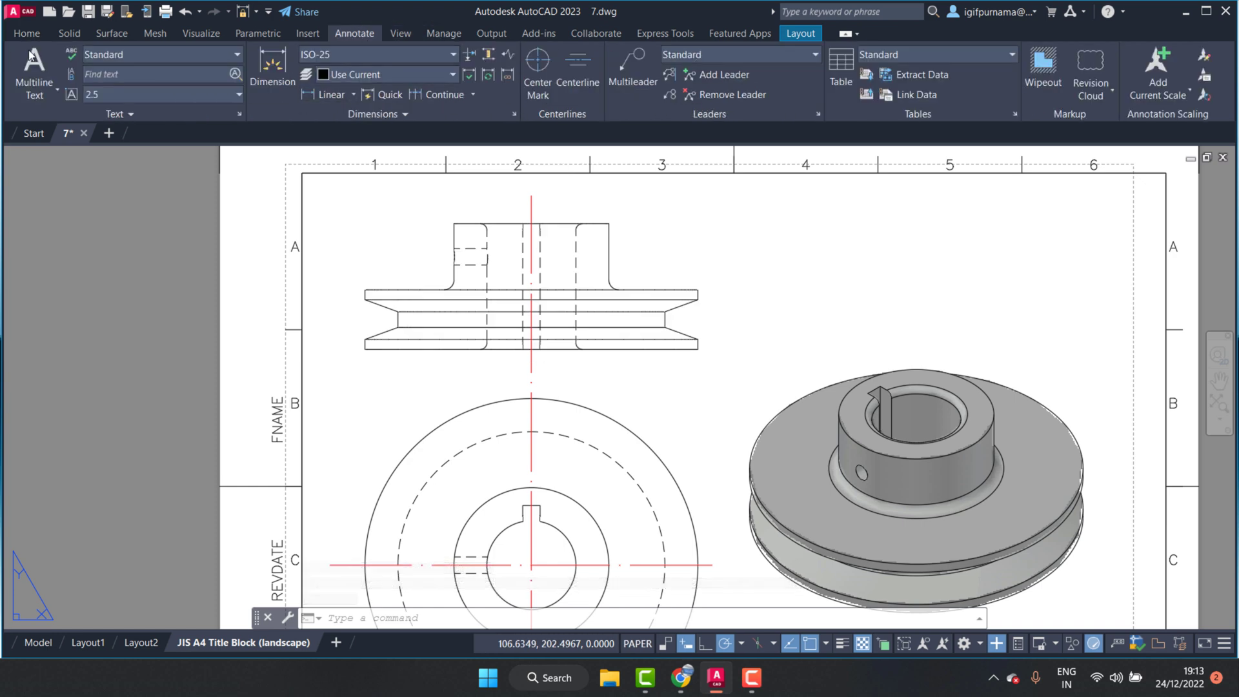
{"action": "left_click", "coordinate": [23, 34]}
{"action": "left_click", "coordinate": [923, 63]}
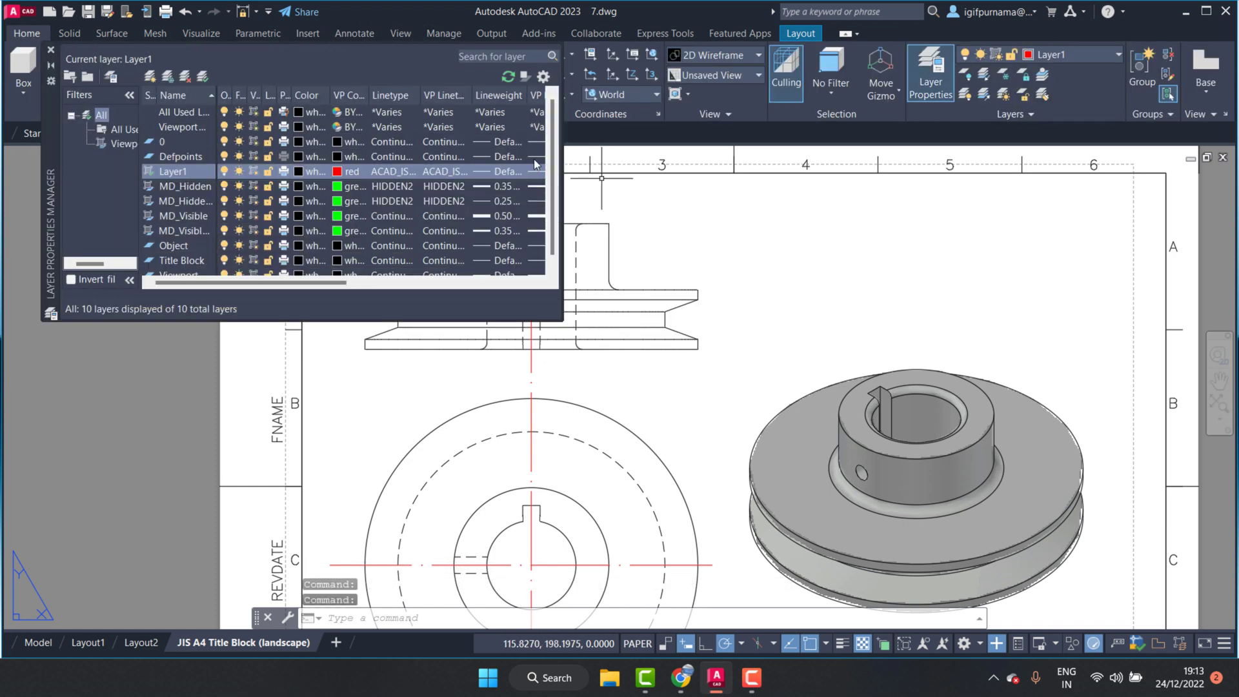
{"action": "left_click", "coordinate": [316, 112]}
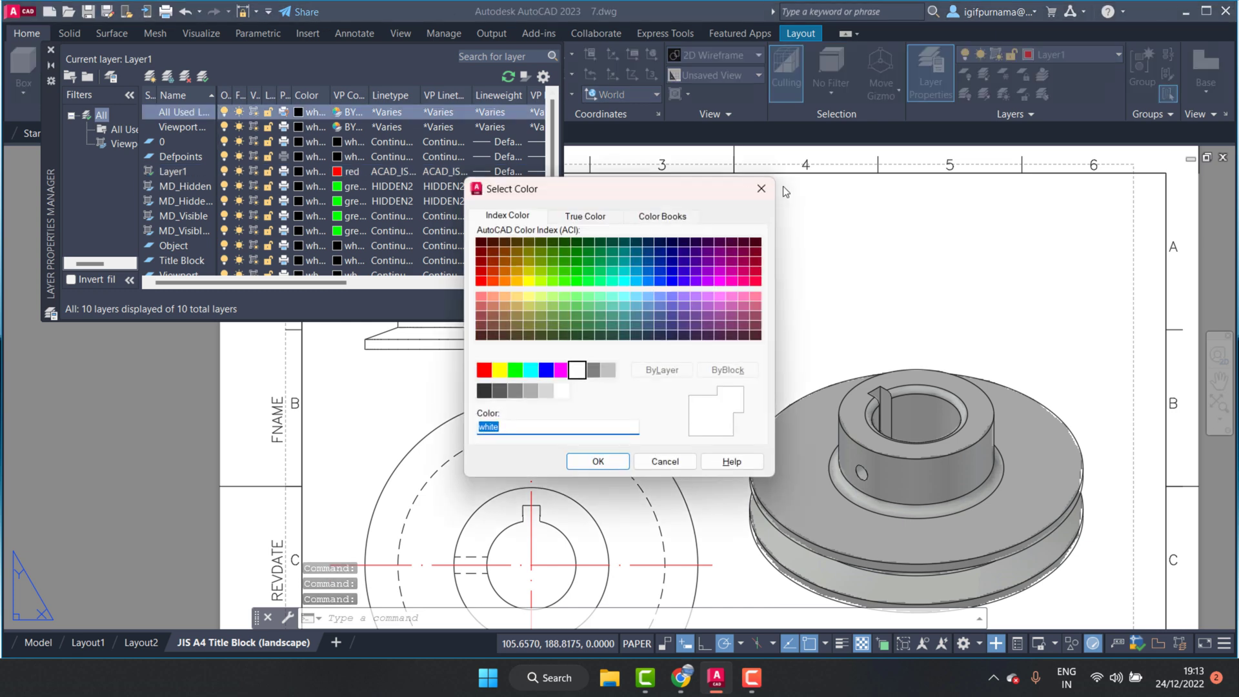
{"action": "left_click", "coordinate": [762, 189]}
{"action": "left_click", "coordinate": [148, 78]}
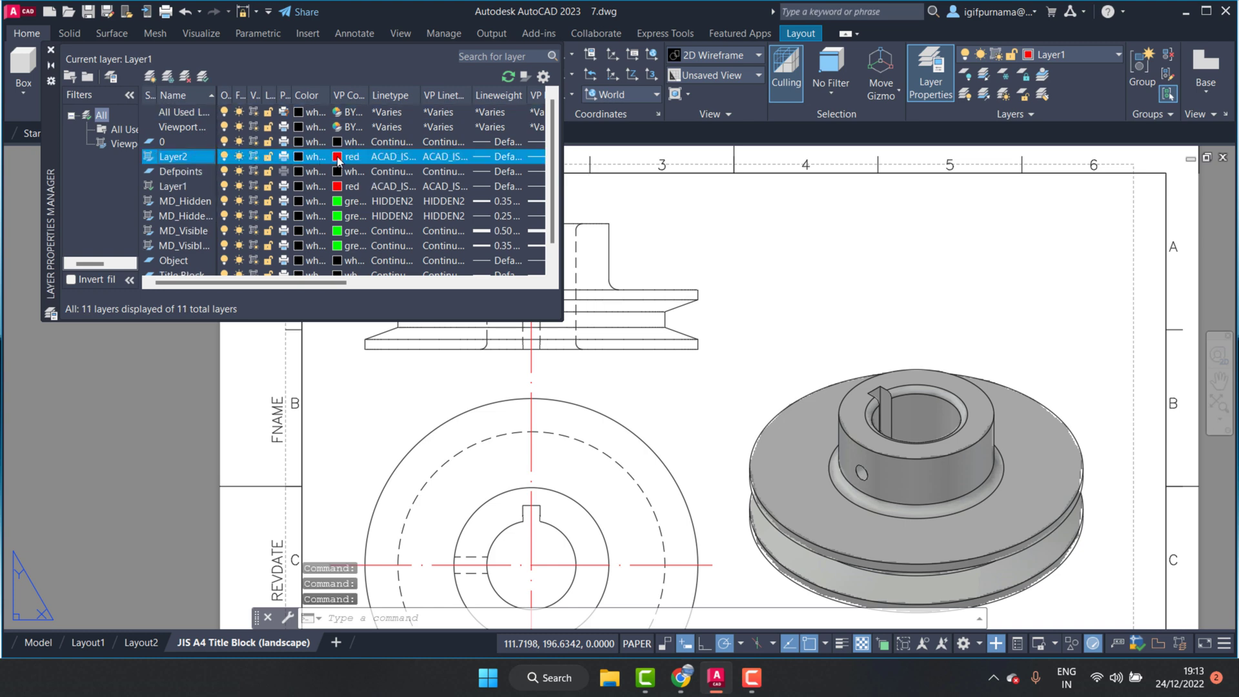
{"action": "left_click", "coordinate": [338, 156]}
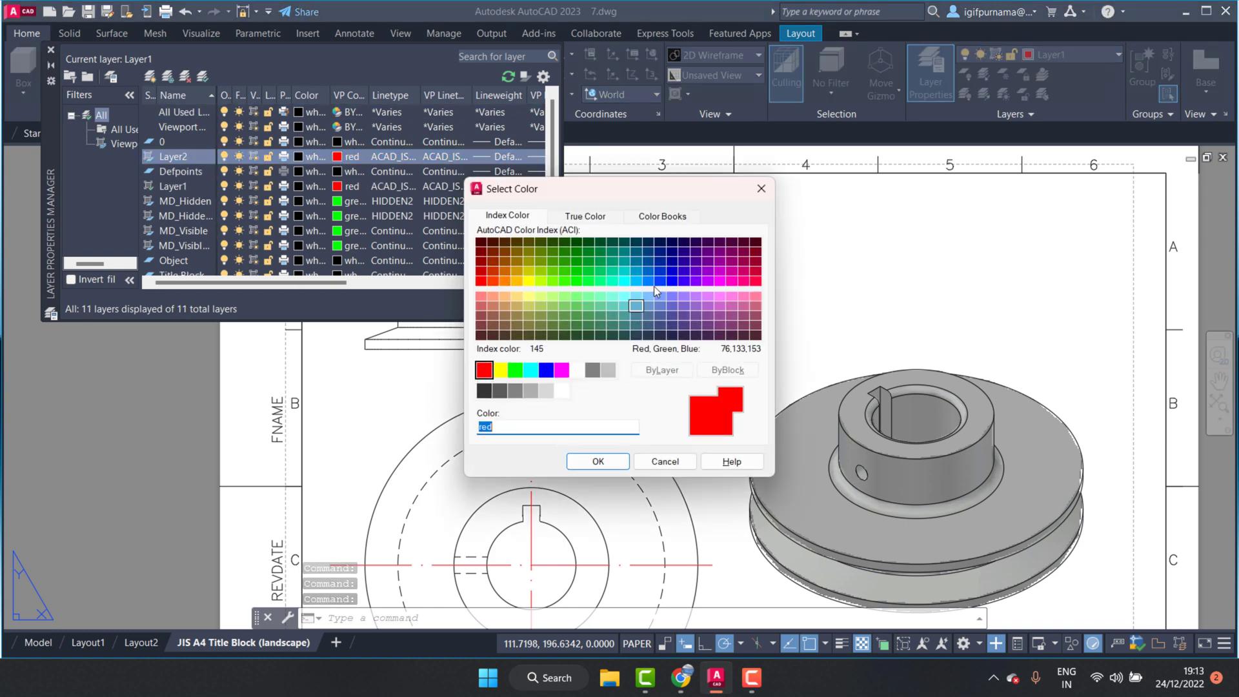
{"action": "left_click", "coordinate": [759, 191]}
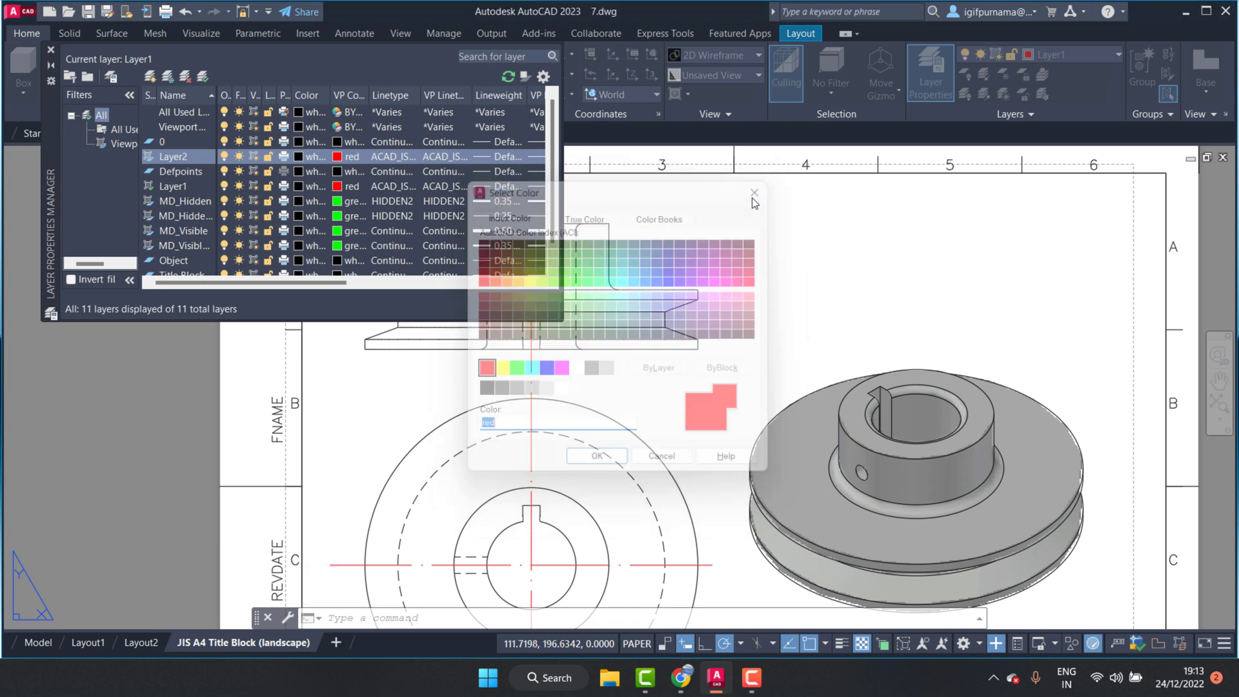
Create Layer3 with a magenta viewport colour and make it current
{"action": "left_click", "coordinate": [192, 142]}
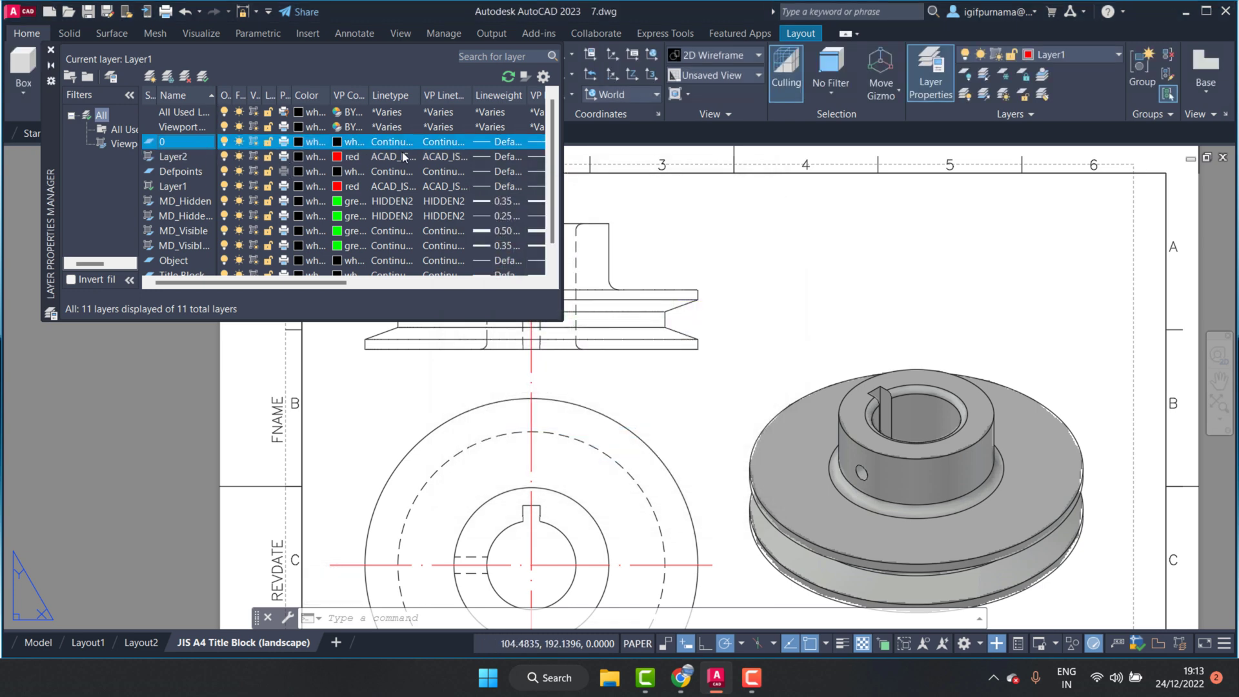
{"action": "left_click", "coordinate": [149, 77]}
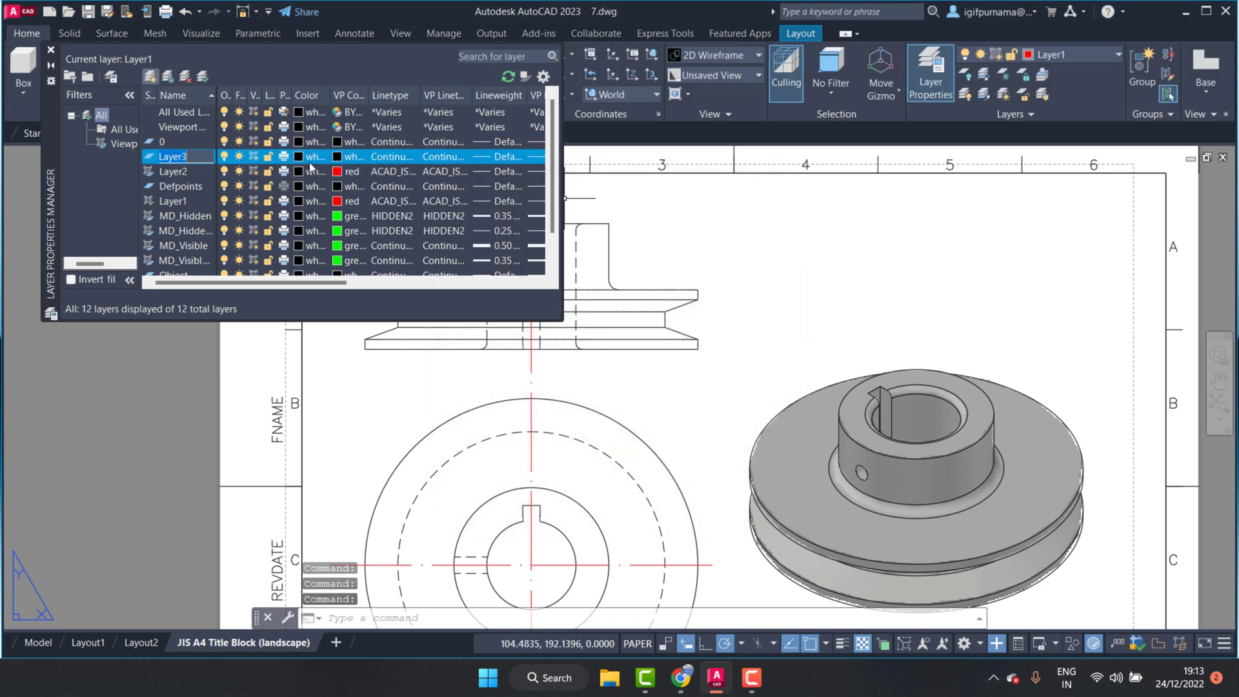
{"action": "left_click", "coordinate": [341, 160]}
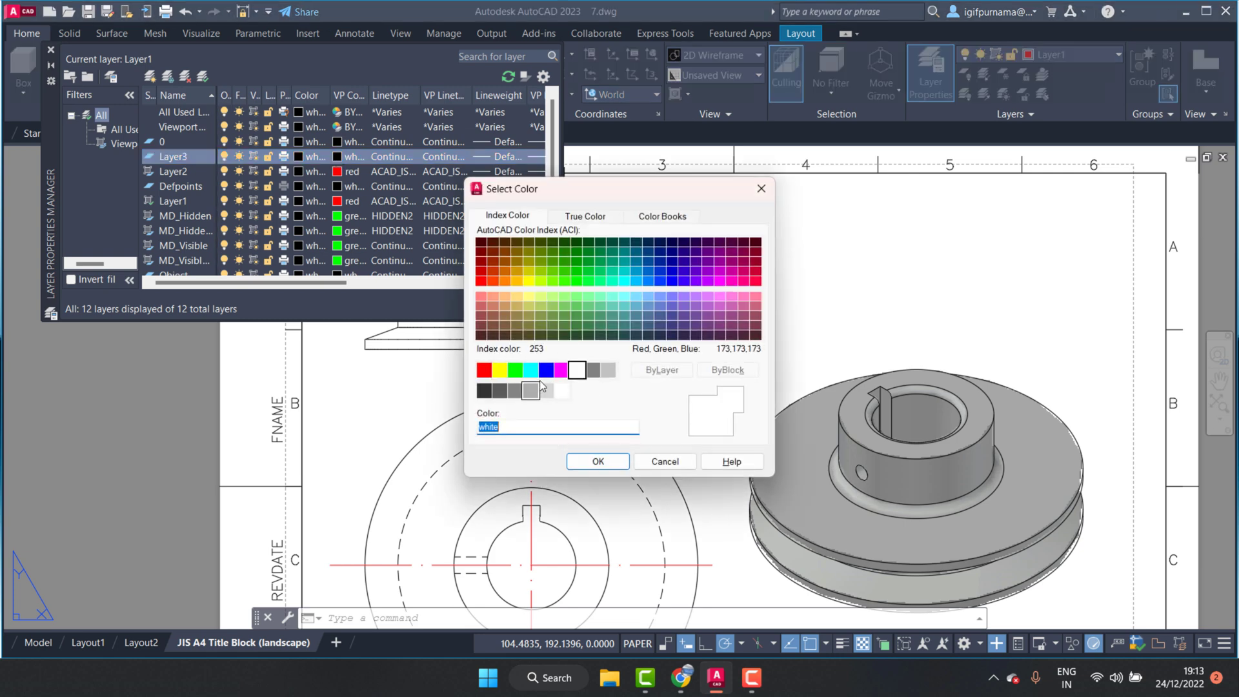
{"action": "left_click", "coordinate": [560, 371]}
{"action": "left_click", "coordinate": [598, 462]}
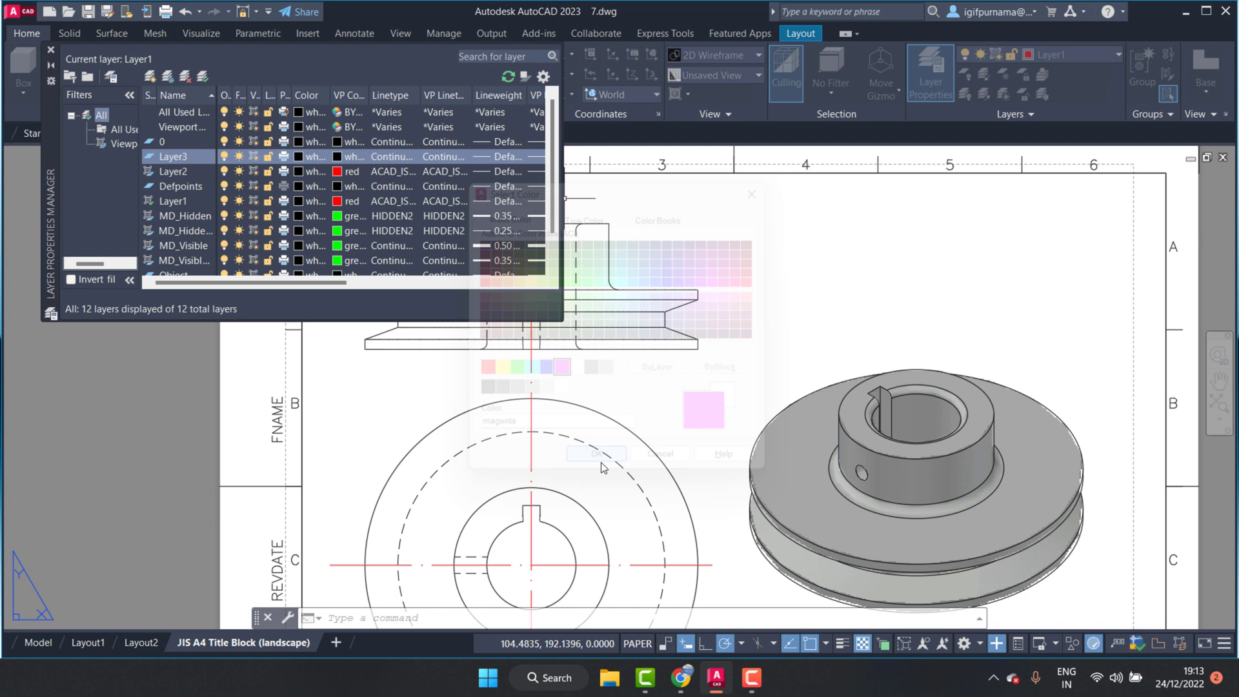
{"action": "left_click", "coordinate": [51, 49]}
{"action": "key", "text": "Escape"}
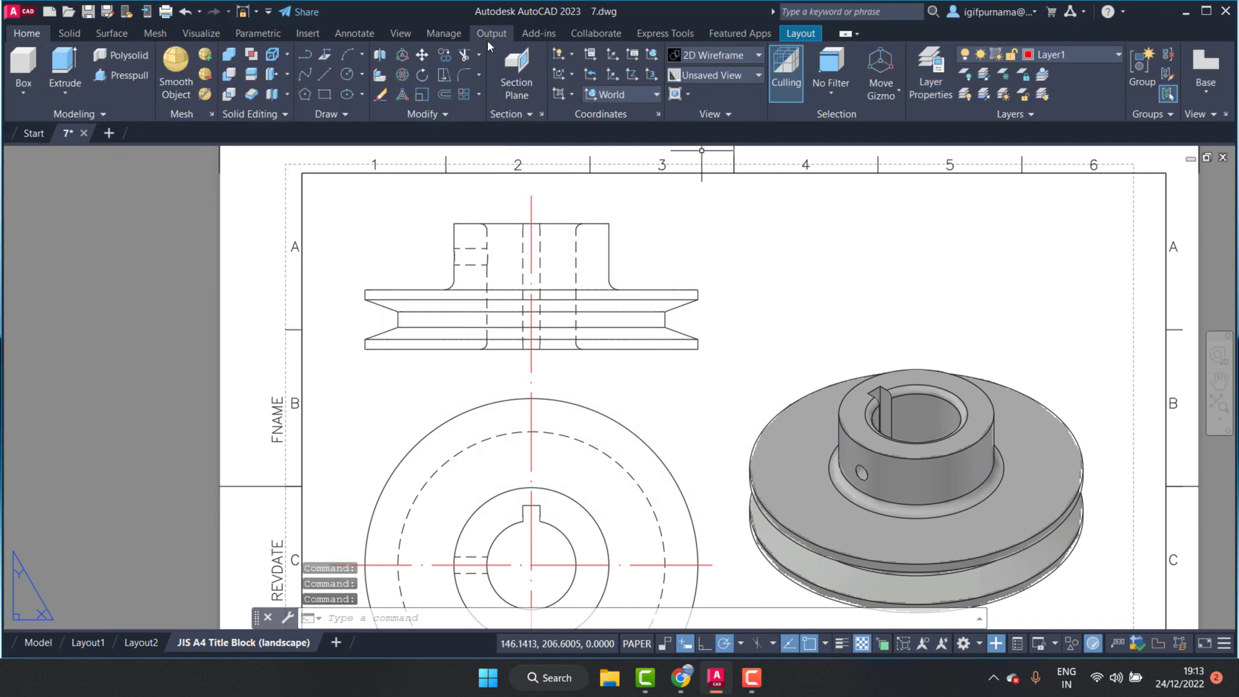
{"action": "left_click", "coordinate": [1060, 51]}
{"action": "left_click", "coordinate": [1051, 151]}
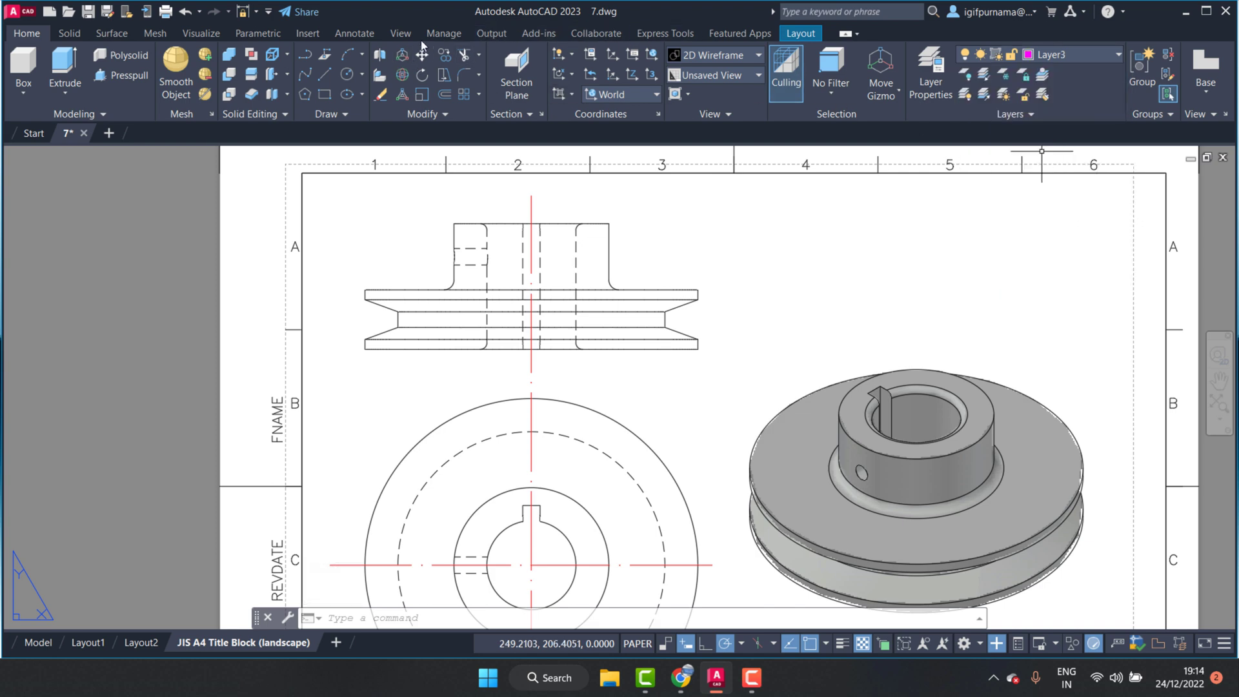
Add the 40° angular dimension between the groove's slanted edges
{"action": "left_click", "coordinate": [348, 33]}
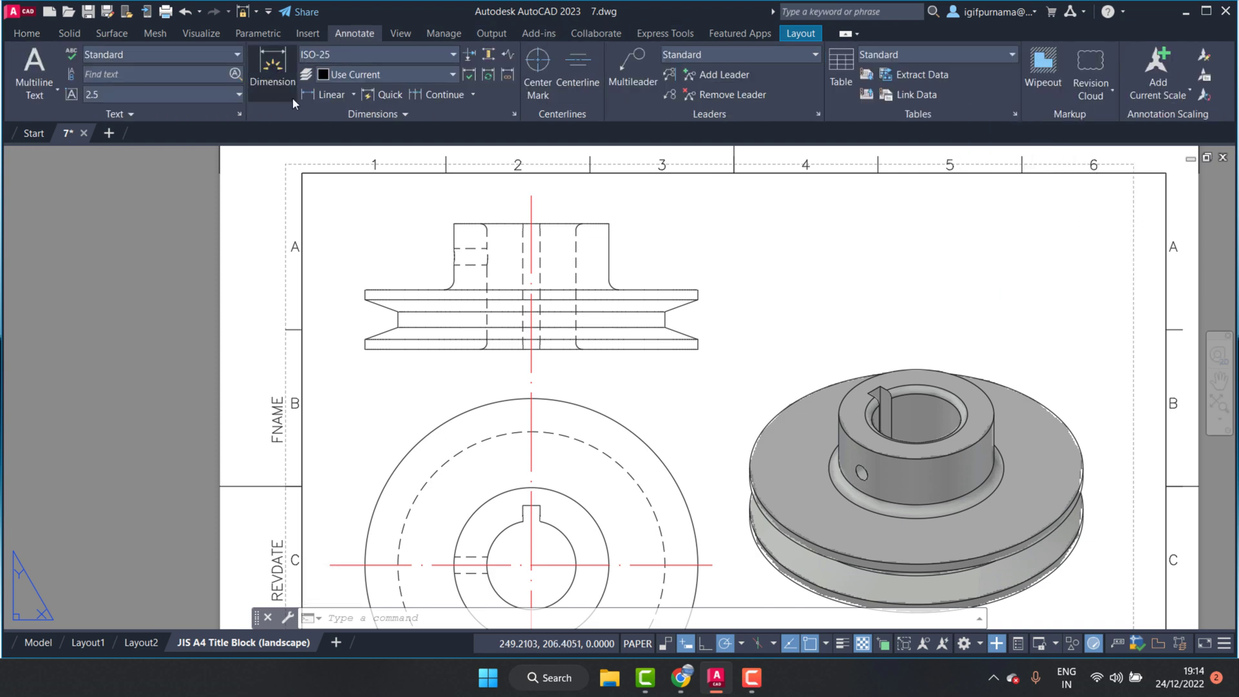
{"action": "left_click", "coordinate": [354, 94]}
{"action": "left_click", "coordinate": [354, 250]}
{"action": "scroll", "coordinate": [827, 365], "scroll_direction": "up", "scroll_amount": 2}
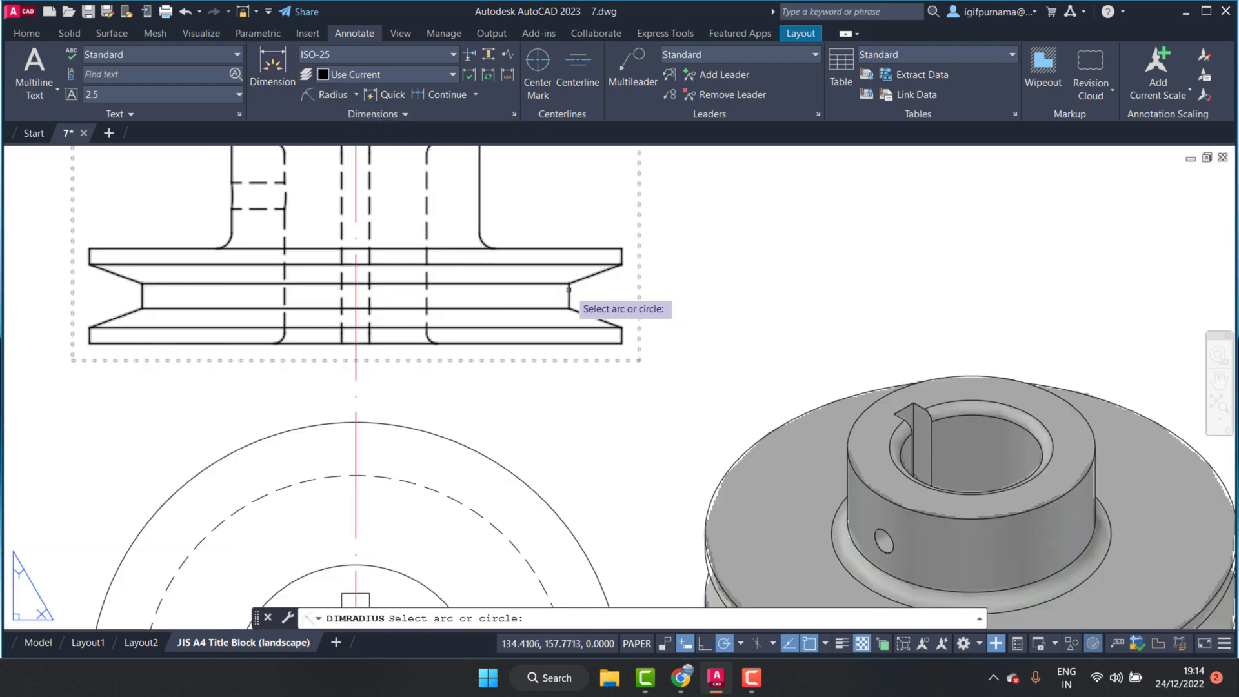
{"action": "left_click", "coordinate": [589, 275]}
{"action": "left_click", "coordinate": [586, 315]}
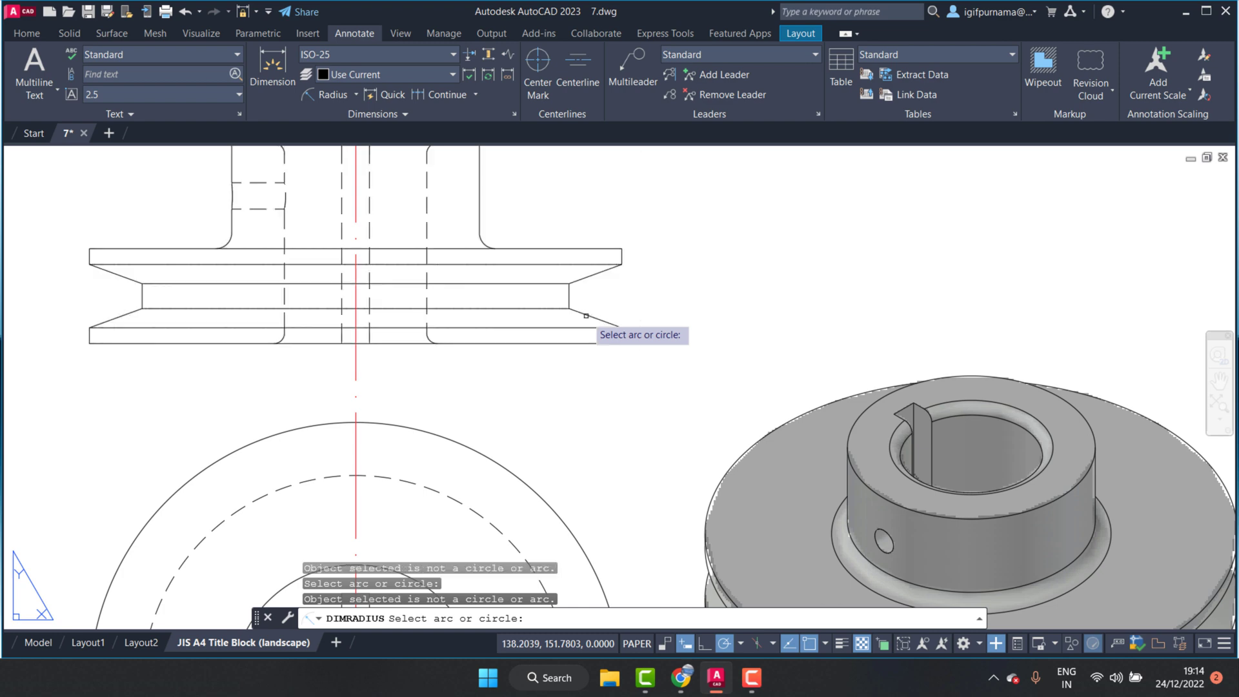
{"action": "left_click", "coordinate": [356, 98]}
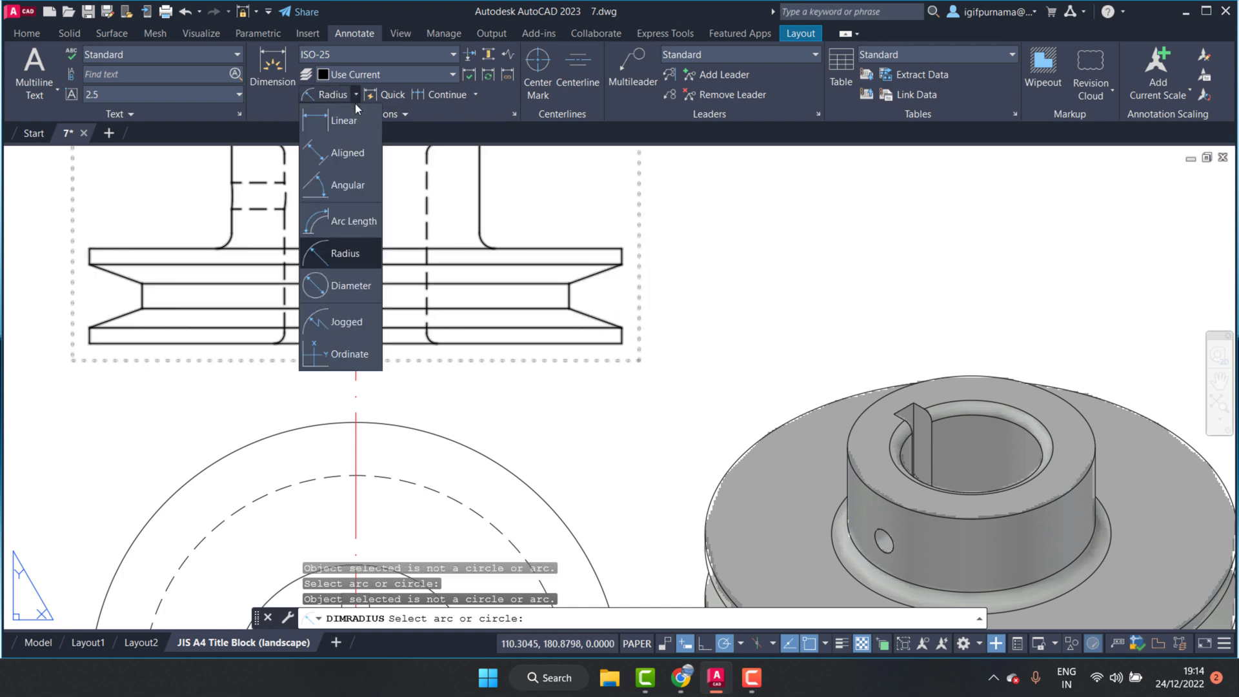
{"action": "left_click", "coordinate": [331, 192]}
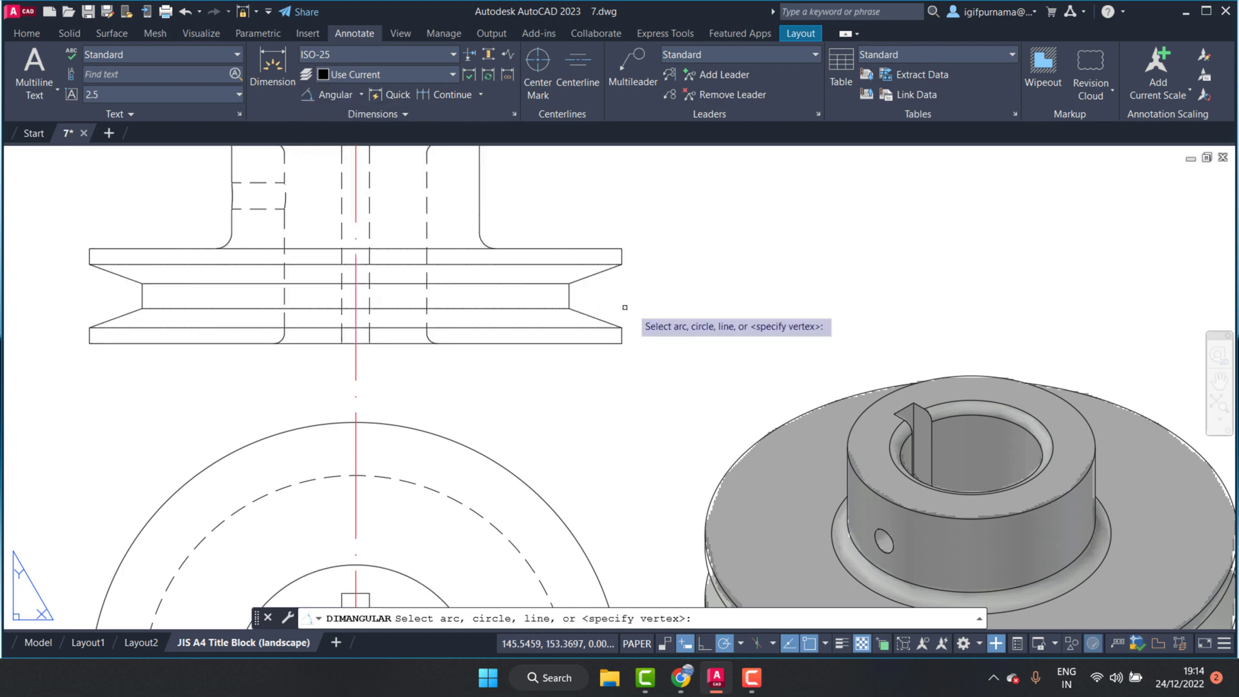
{"action": "left_click", "coordinate": [593, 275]}
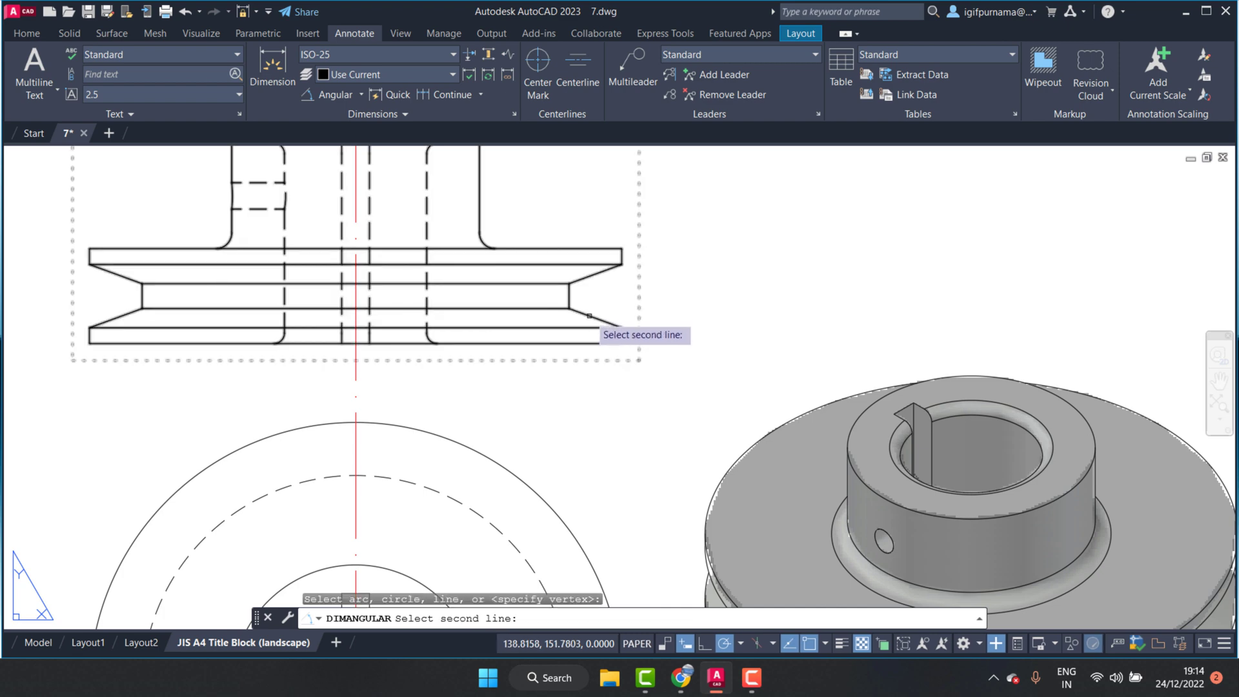
{"action": "left_click", "coordinate": [589, 316]}
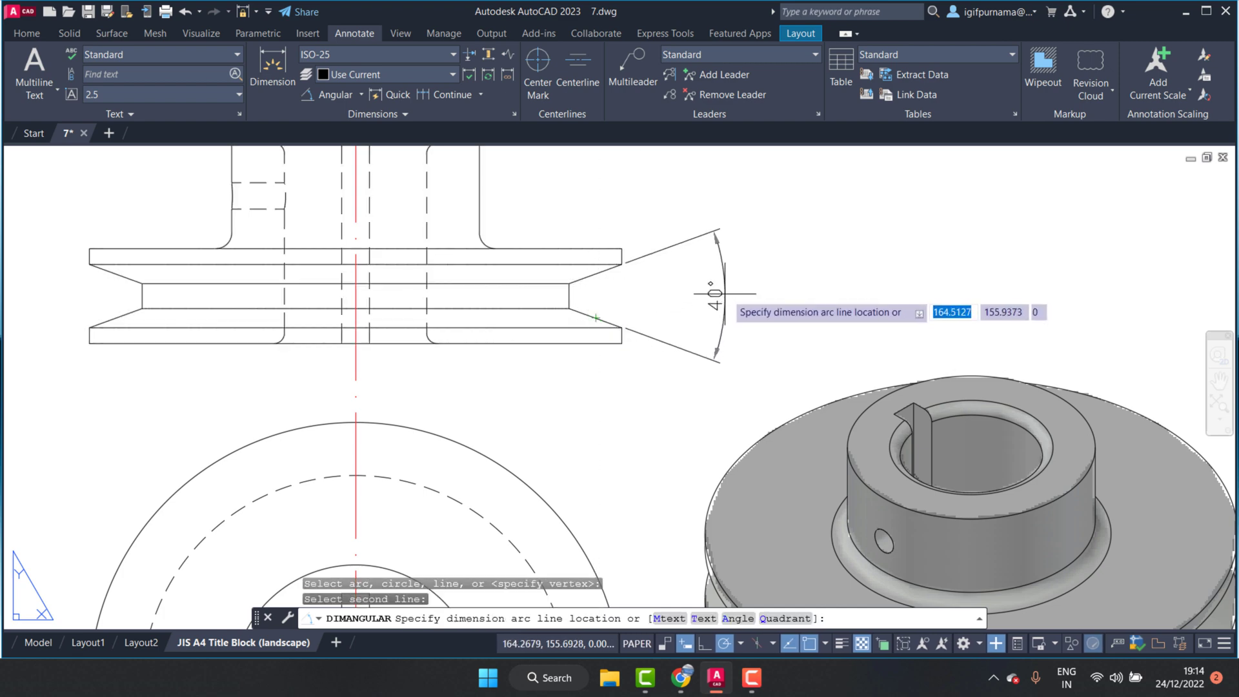
{"action": "left_click", "coordinate": [730, 288]}
{"action": "scroll", "coordinate": [776, 252], "scroll_direction": "down", "scroll_amount": 2}
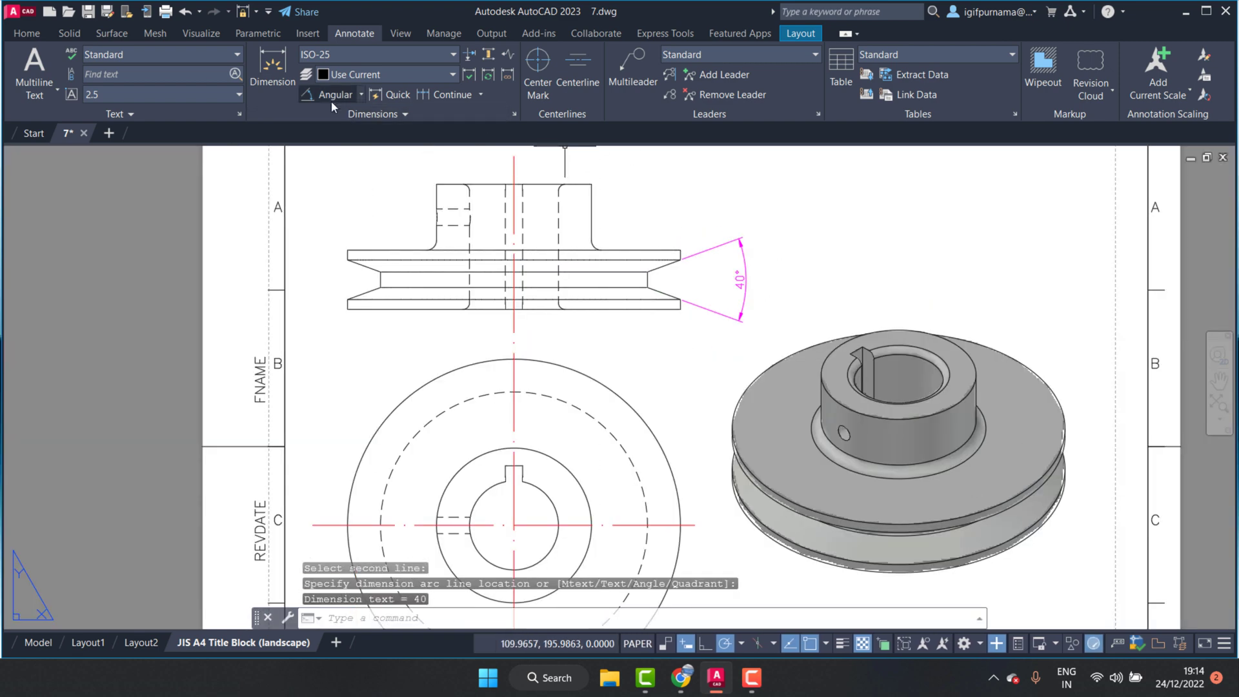
Add the 12 and 18,37 vertical dimensions right of the groove
{"action": "left_click", "coordinate": [272, 70]}
{"action": "scroll", "coordinate": [729, 269], "scroll_direction": "up", "scroll_amount": 3}
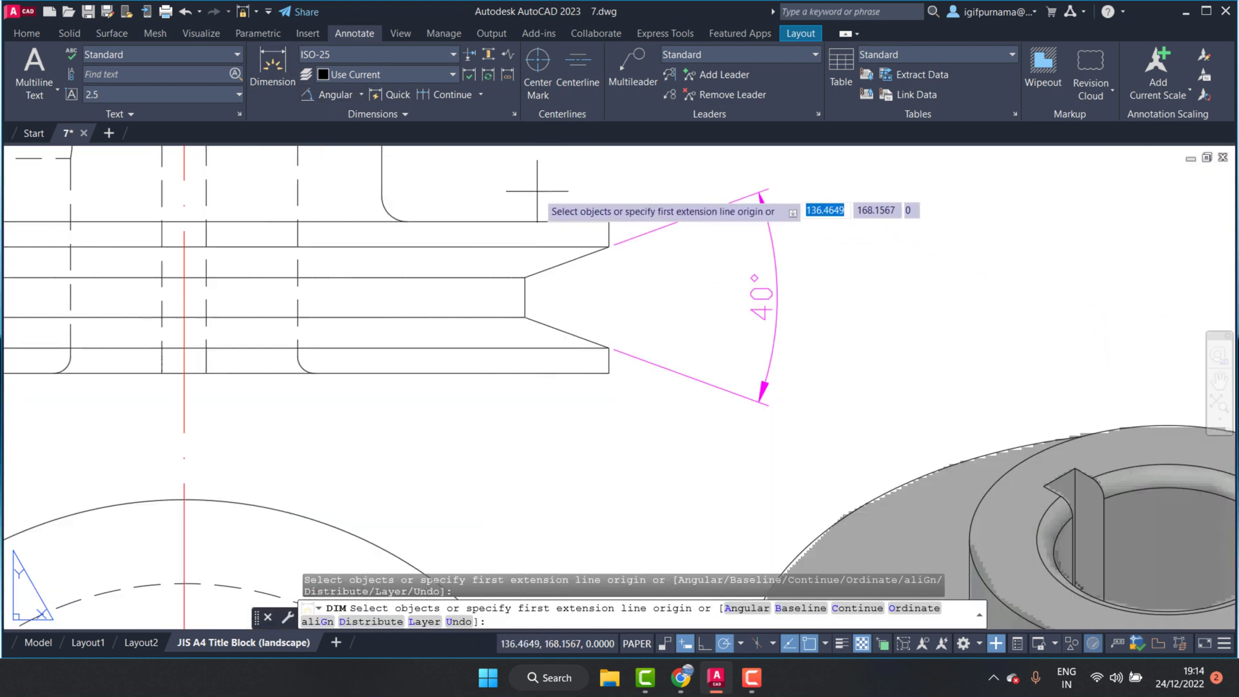
{"action": "scroll", "coordinate": [537, 191], "scroll_direction": "up", "scroll_amount": 2}
{"action": "left_click", "coordinate": [652, 279]}
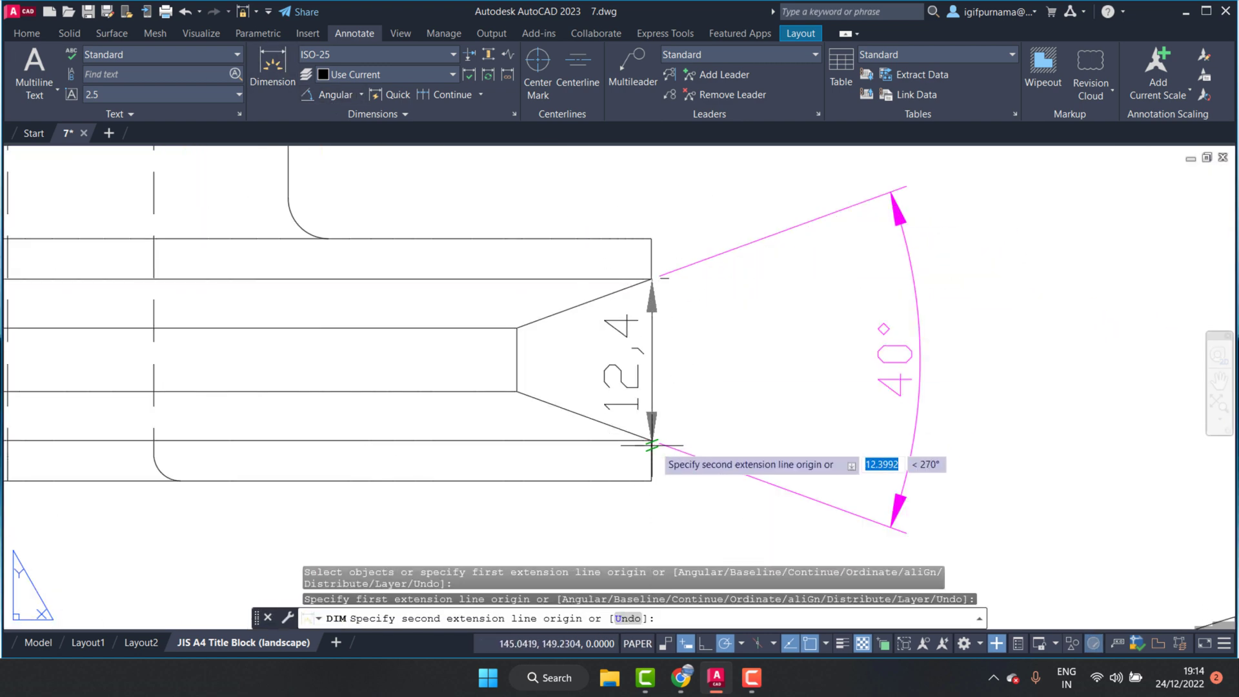
{"action": "left_click", "coordinate": [652, 441]}
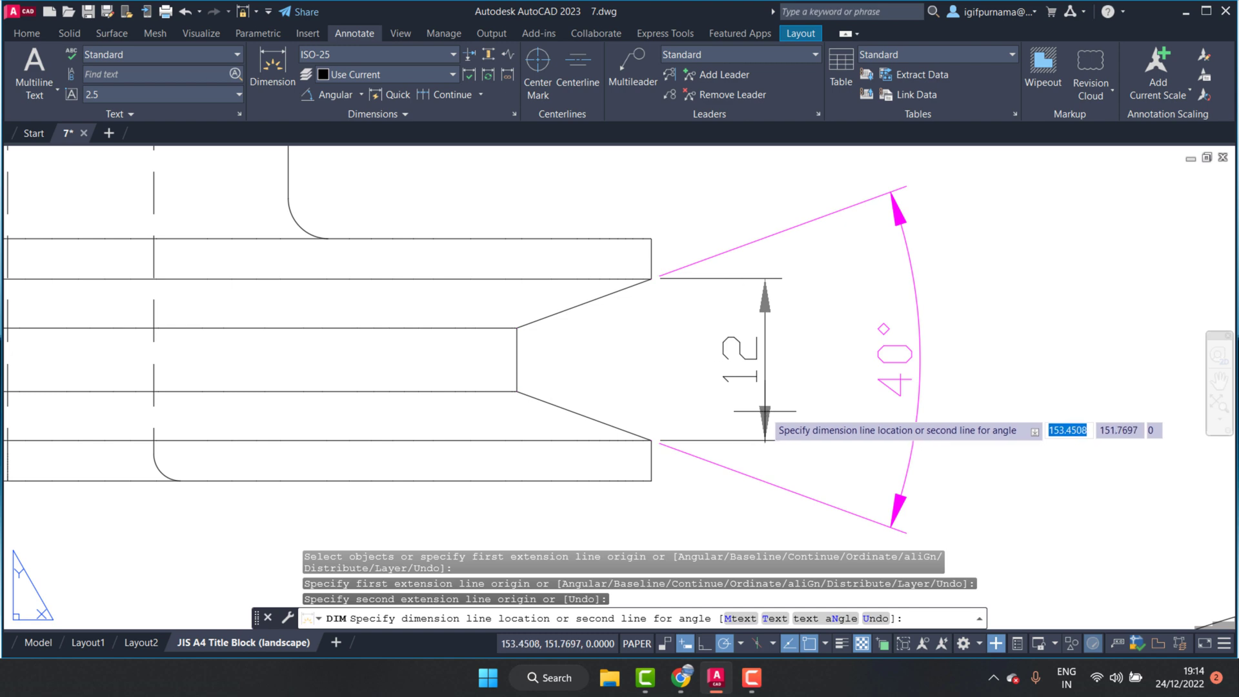
{"action": "left_click", "coordinate": [769, 423]}
{"action": "left_click", "coordinate": [652, 239]}
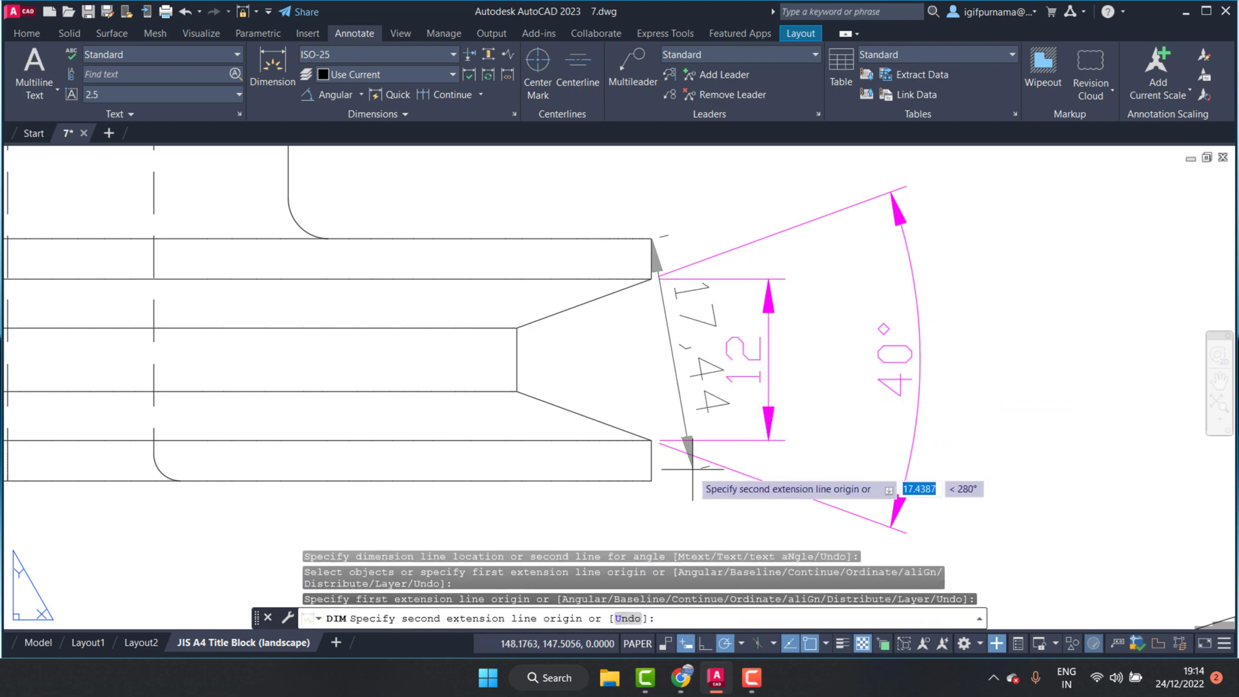
{"action": "left_click", "coordinate": [651, 483]}
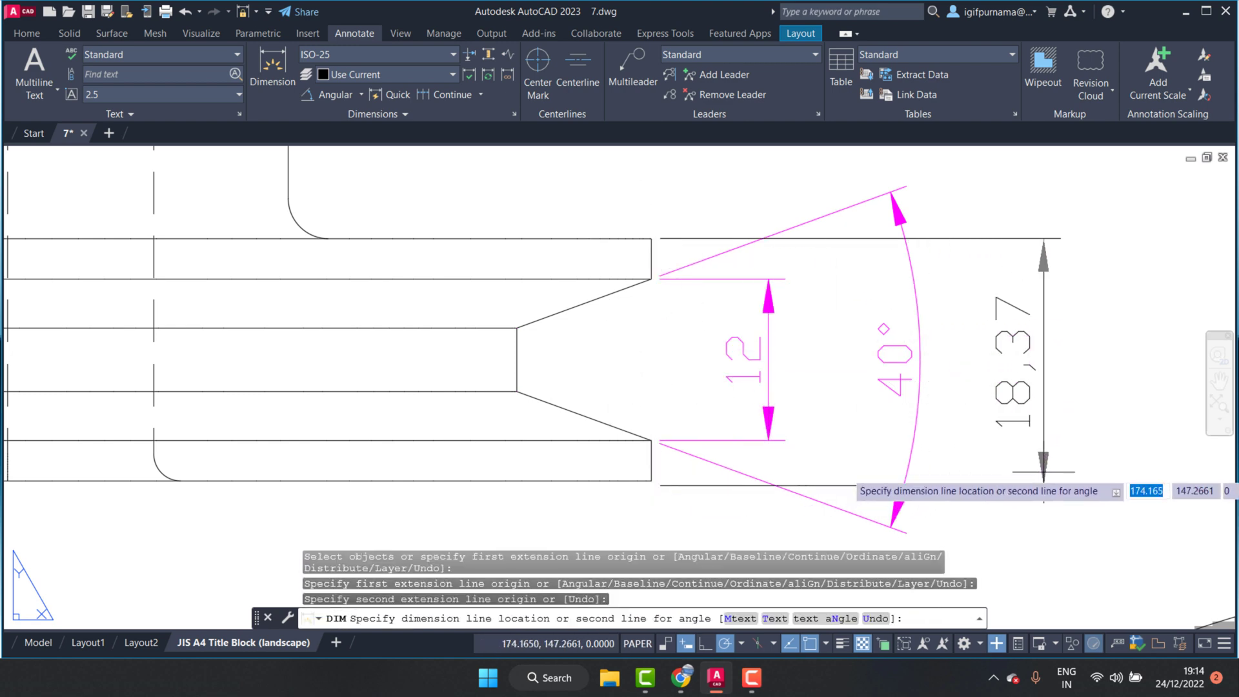
{"action": "left_click", "coordinate": [1044, 452]}
End dimensioning and open the Dimension Style Manager with D
{"action": "scroll", "coordinate": [806, 387], "scroll_direction": "down", "scroll_amount": 2}
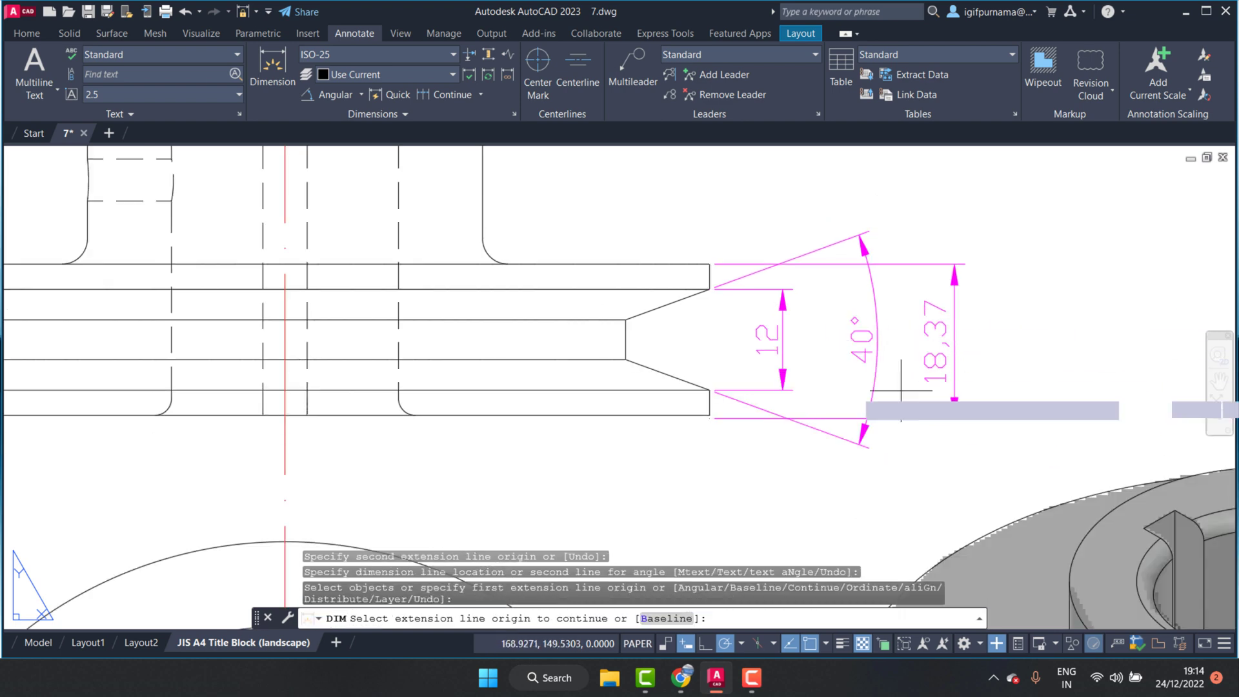
{"action": "scroll", "coordinate": [911, 397], "scroll_direction": "down", "scroll_amount": 2}
{"action": "key", "text": "Return"}
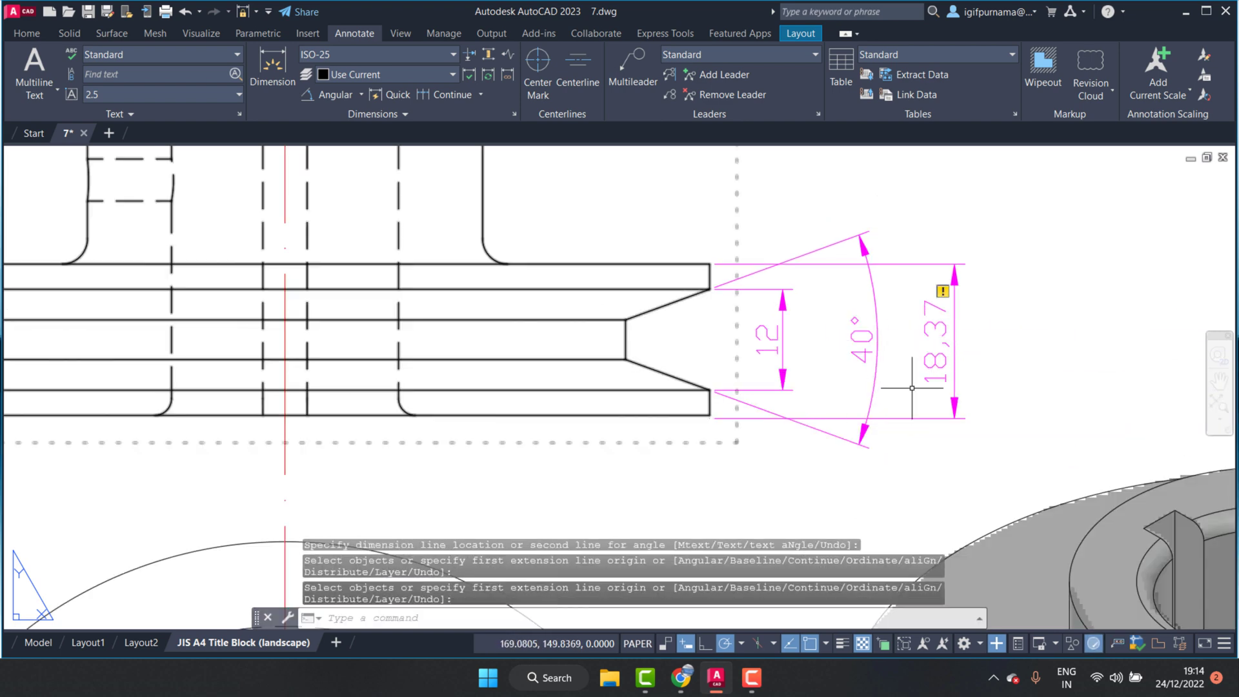
{"action": "scroll", "coordinate": [906, 355], "scroll_direction": "up", "scroll_amount": 2}
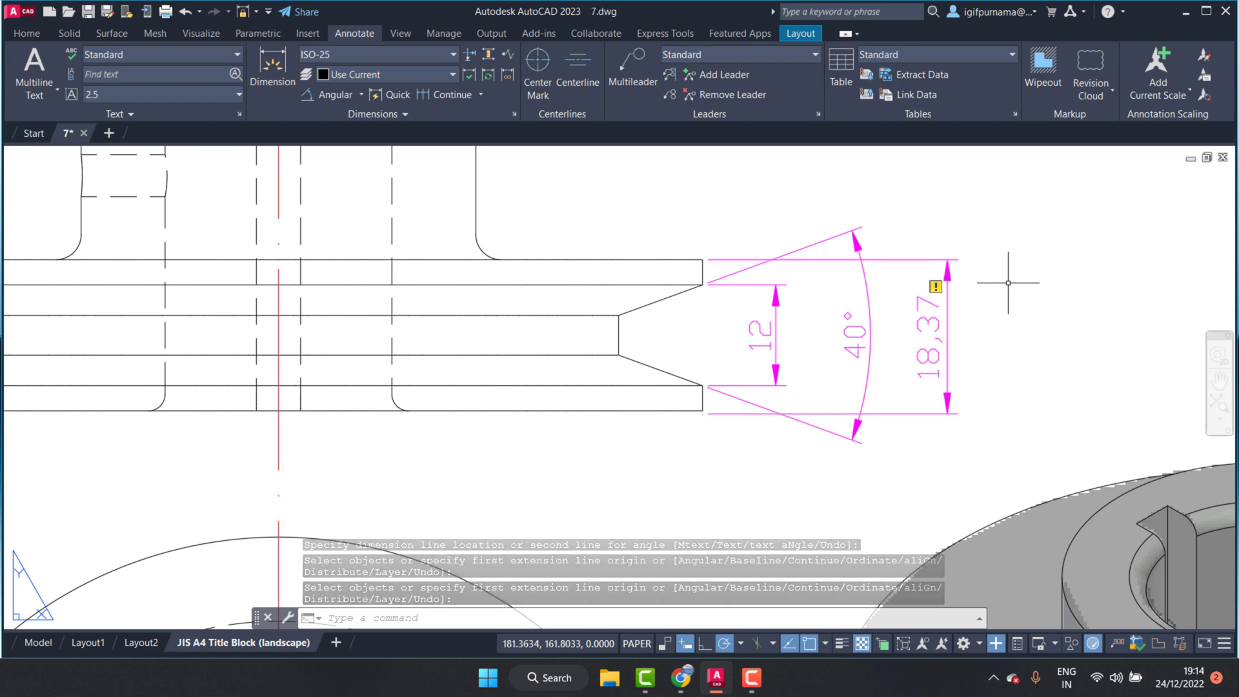
{"action": "type", "text": "d"}
{"action": "key", "text": "Return"}
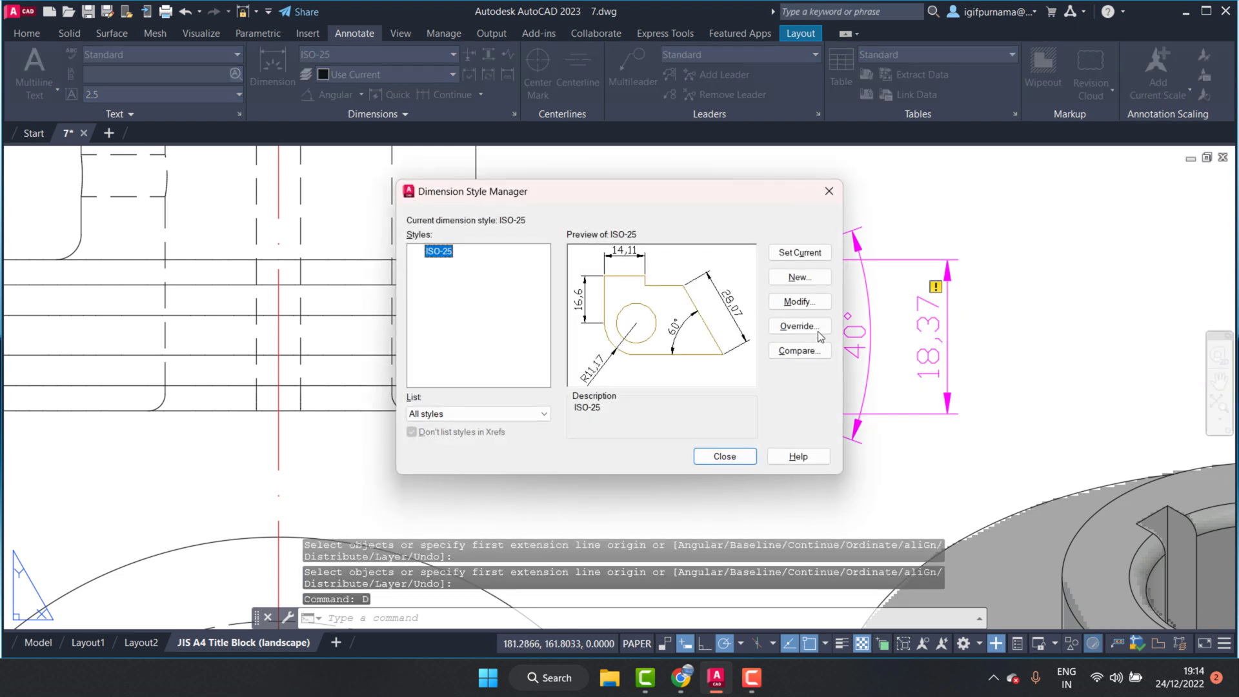
Set the ISO-25 dimension style's primary unit precision to 0
{"action": "left_click", "coordinate": [796, 310]}
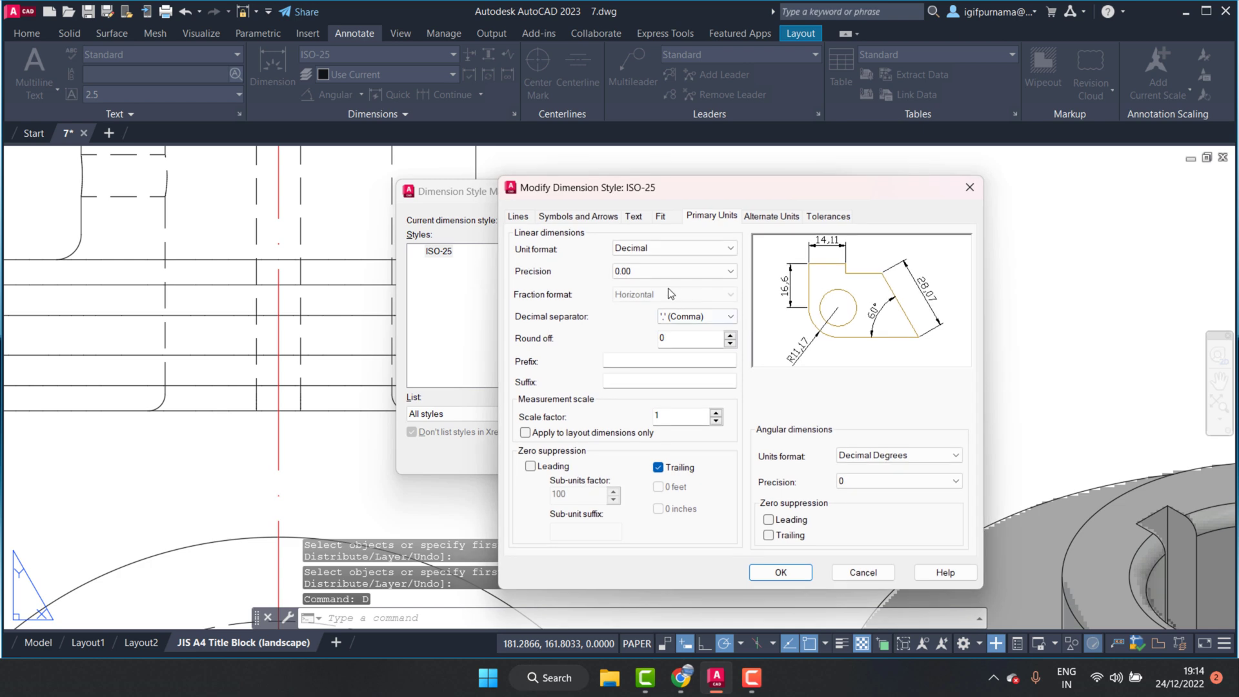
{"action": "left_click", "coordinate": [644, 271]}
{"action": "left_click", "coordinate": [623, 285]}
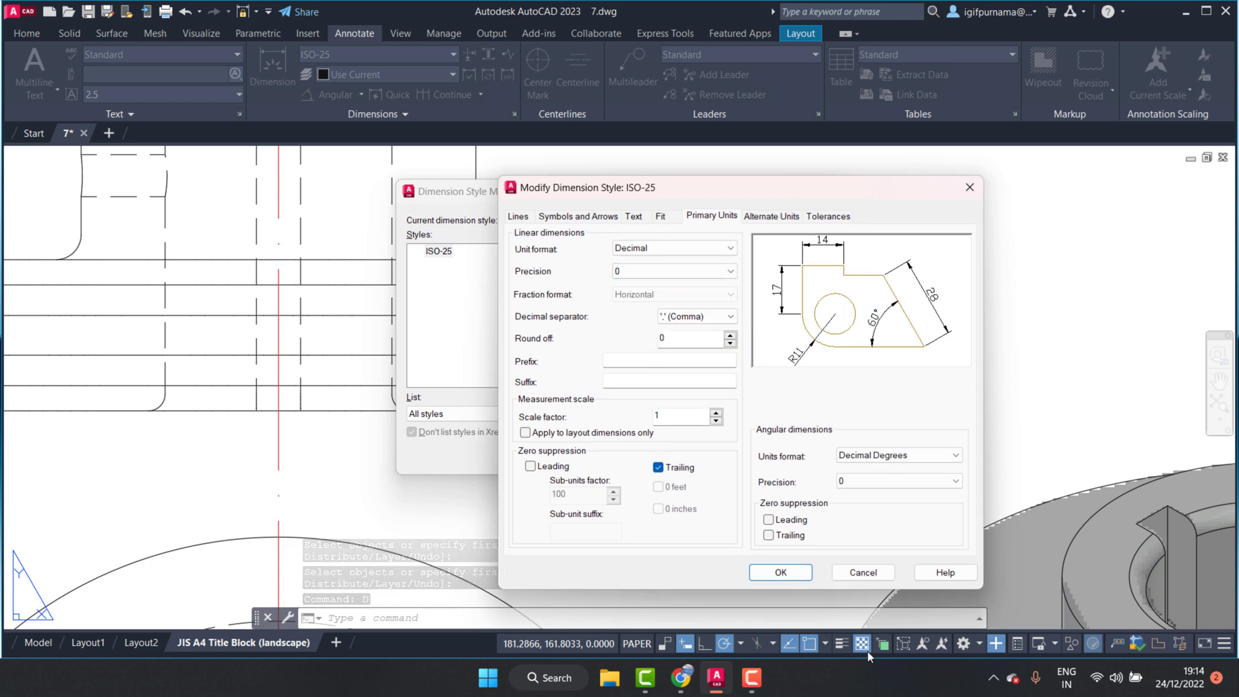
{"action": "left_click", "coordinate": [781, 573]}
{"action": "left_click", "coordinate": [740, 457]}
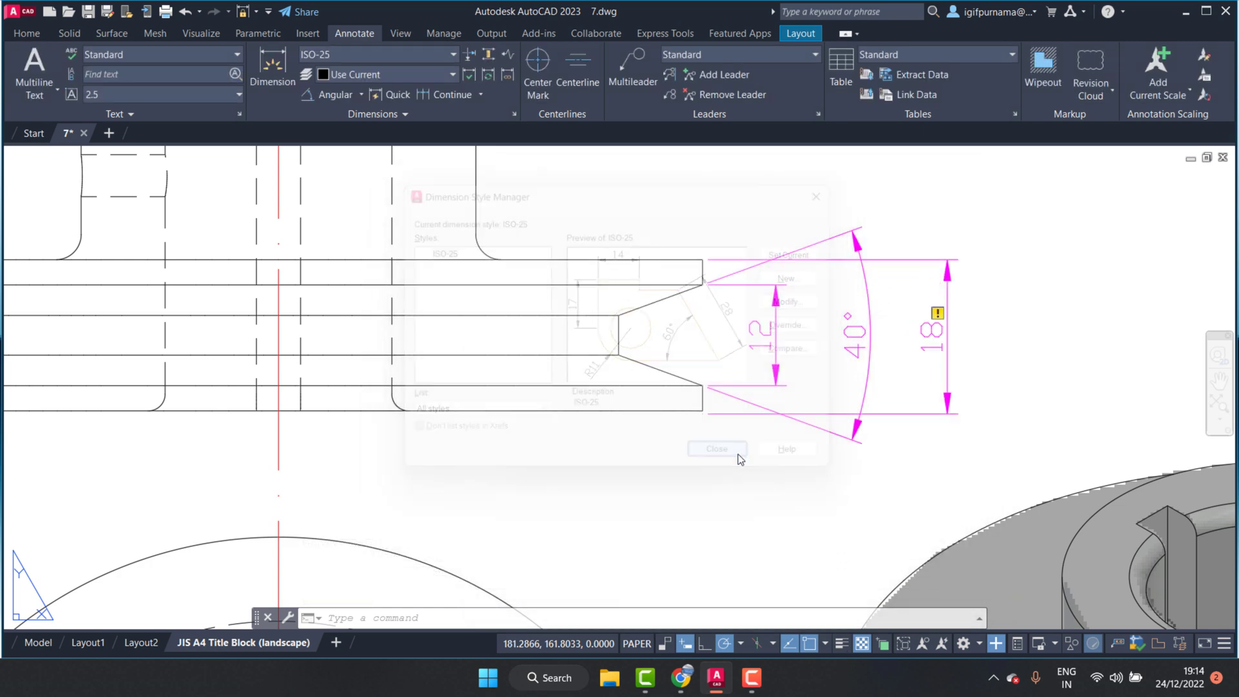
Erase the vertical 18 dimension beside the groove
{"action": "scroll", "coordinate": [930, 327], "scroll_direction": "down", "scroll_amount": 2}
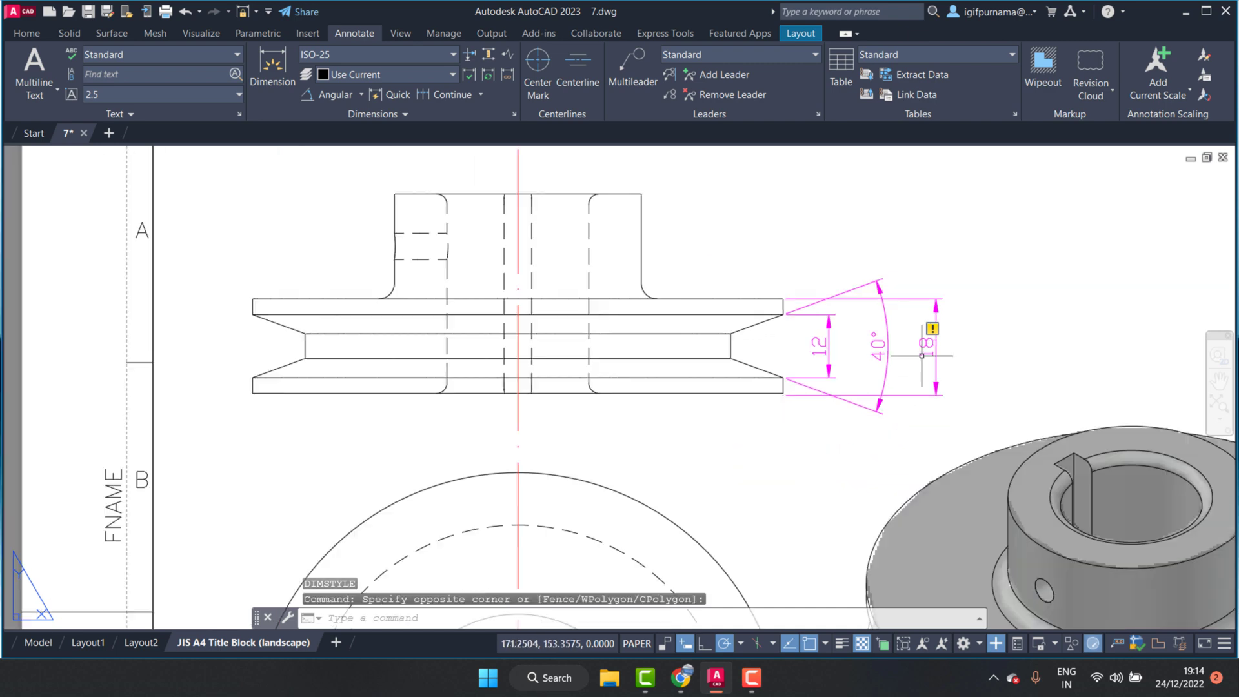
{"action": "scroll", "coordinate": [936, 323], "scroll_direction": "up", "scroll_amount": 4}
{"action": "scroll", "coordinate": [555, 480], "scroll_direction": "up", "scroll_amount": 2}
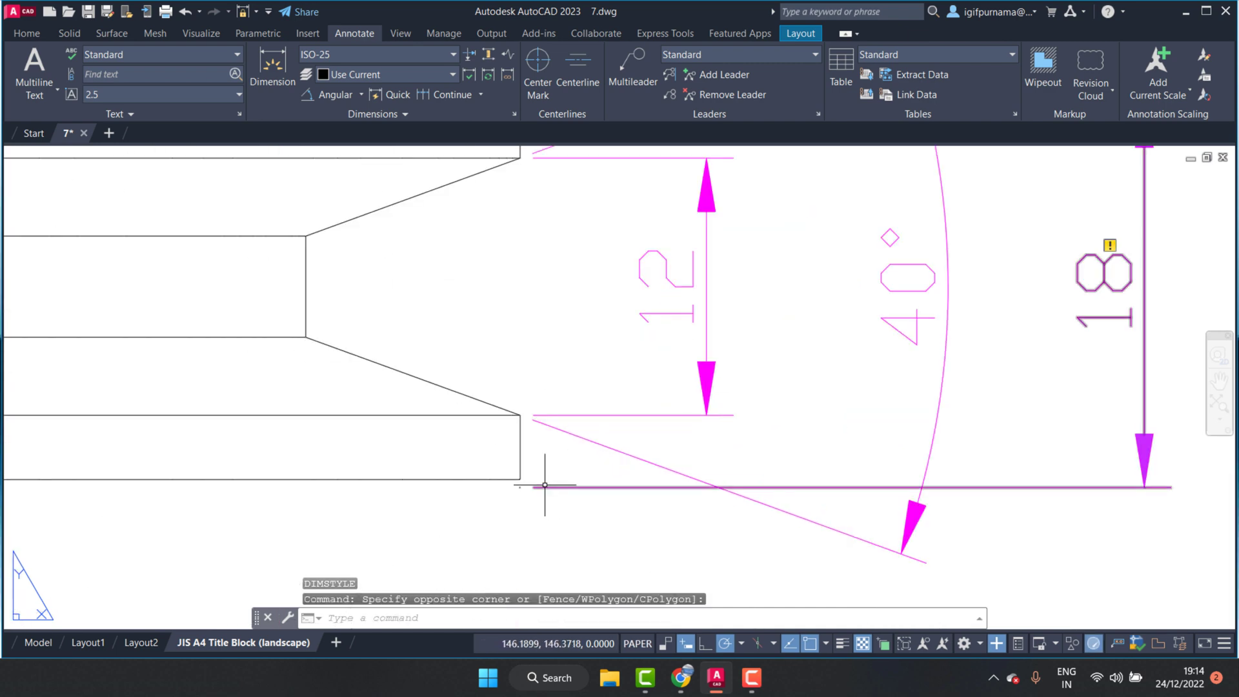
{"action": "scroll", "coordinate": [575, 251], "scroll_direction": "down", "scroll_amount": 4}
{"action": "left_click", "coordinate": [807, 323]}
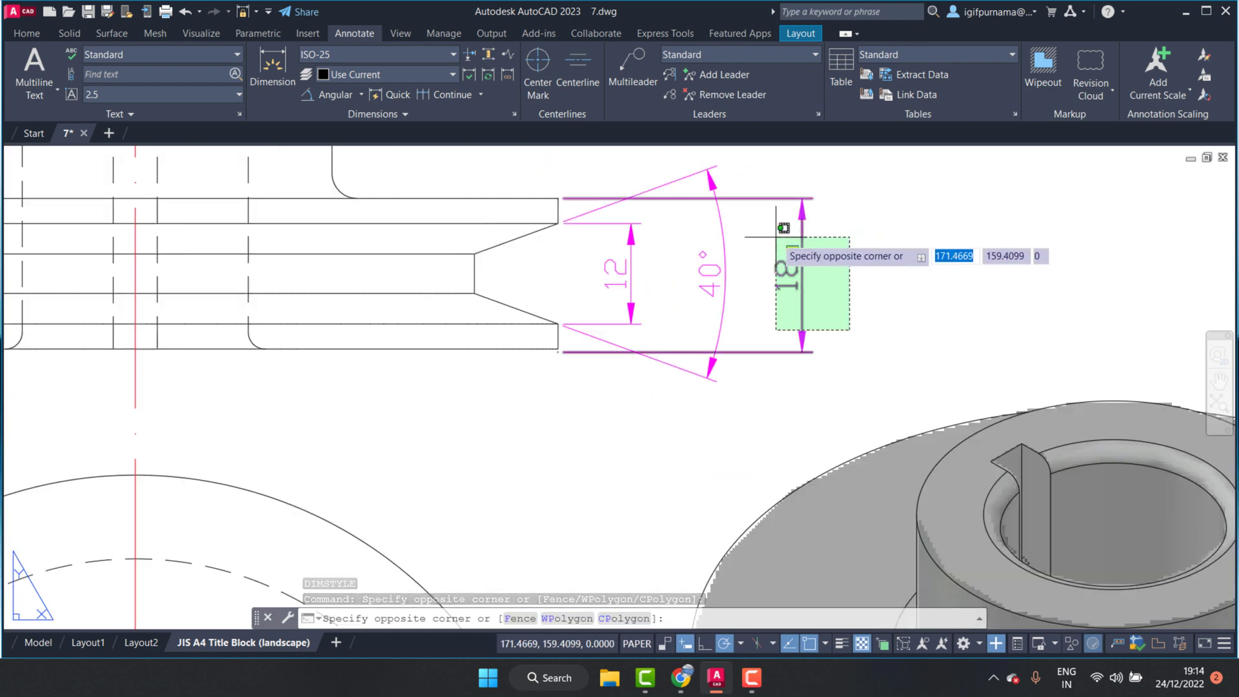
{"action": "left_click", "coordinate": [776, 235]}
{"action": "type", "text": "e"}
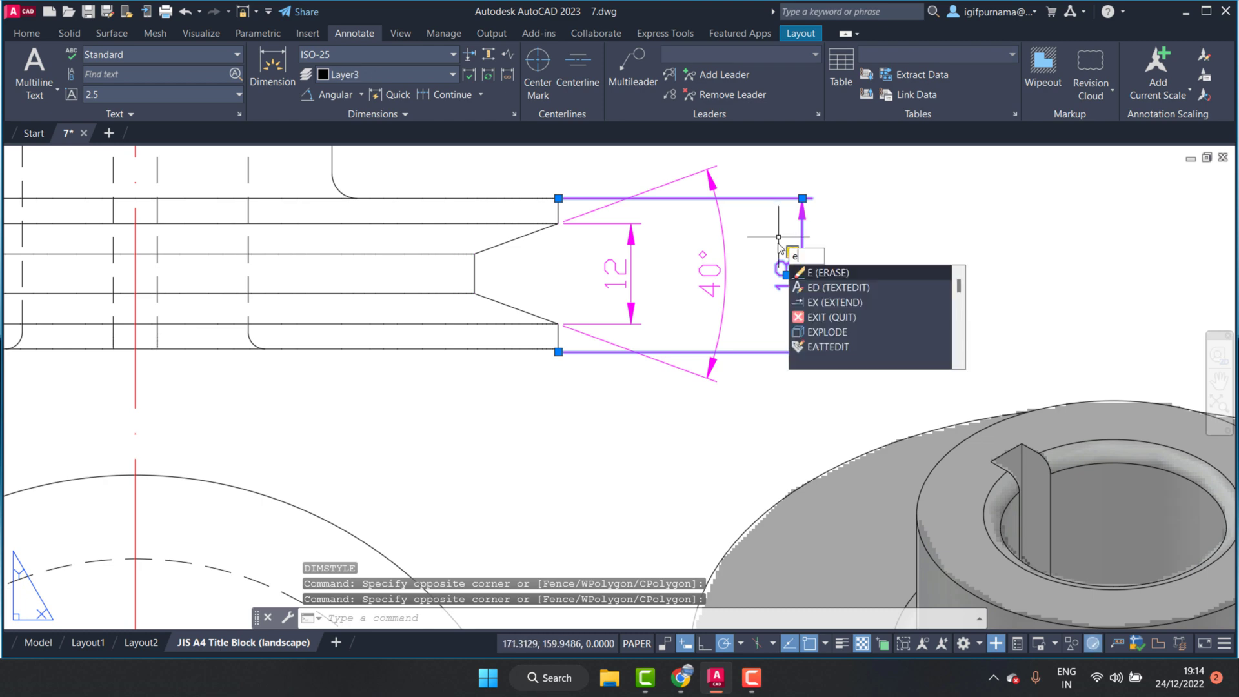
{"action": "key", "text": "Return"}
{"action": "left_click", "coordinate": [586, 376]}
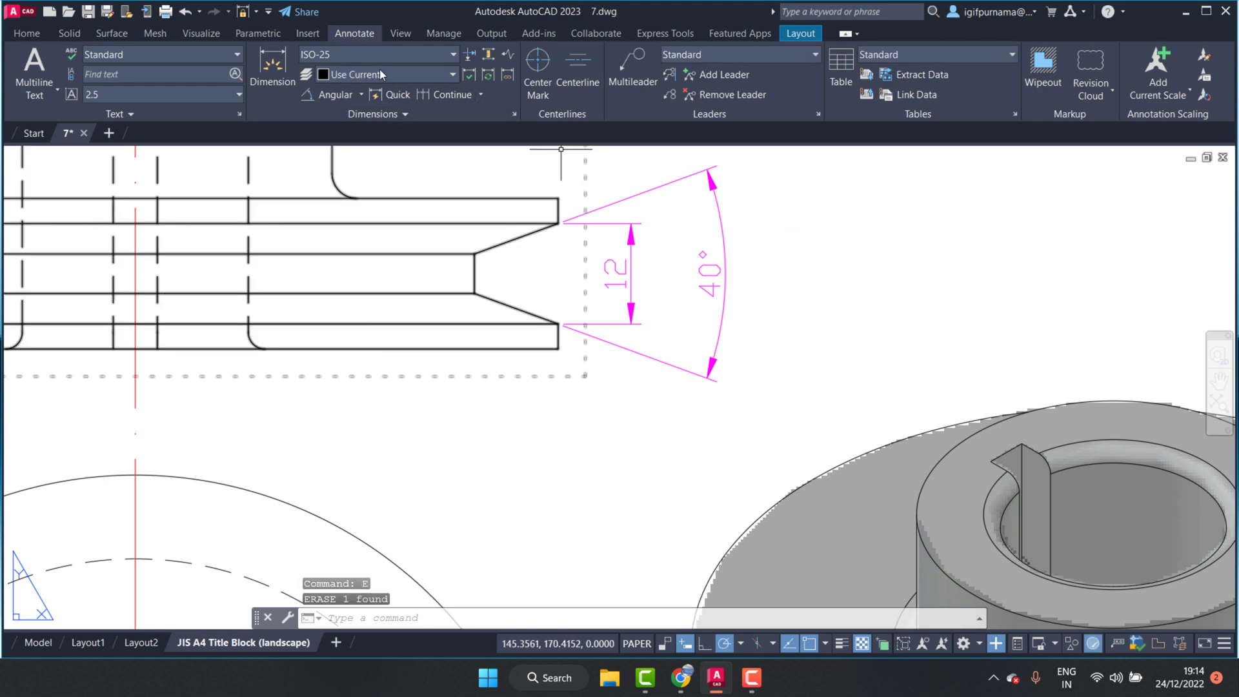
{"action": "left_click", "coordinate": [289, 59]}
Add the 18 rim height dimension right of the angle
{"action": "left_click", "coordinate": [559, 198]}
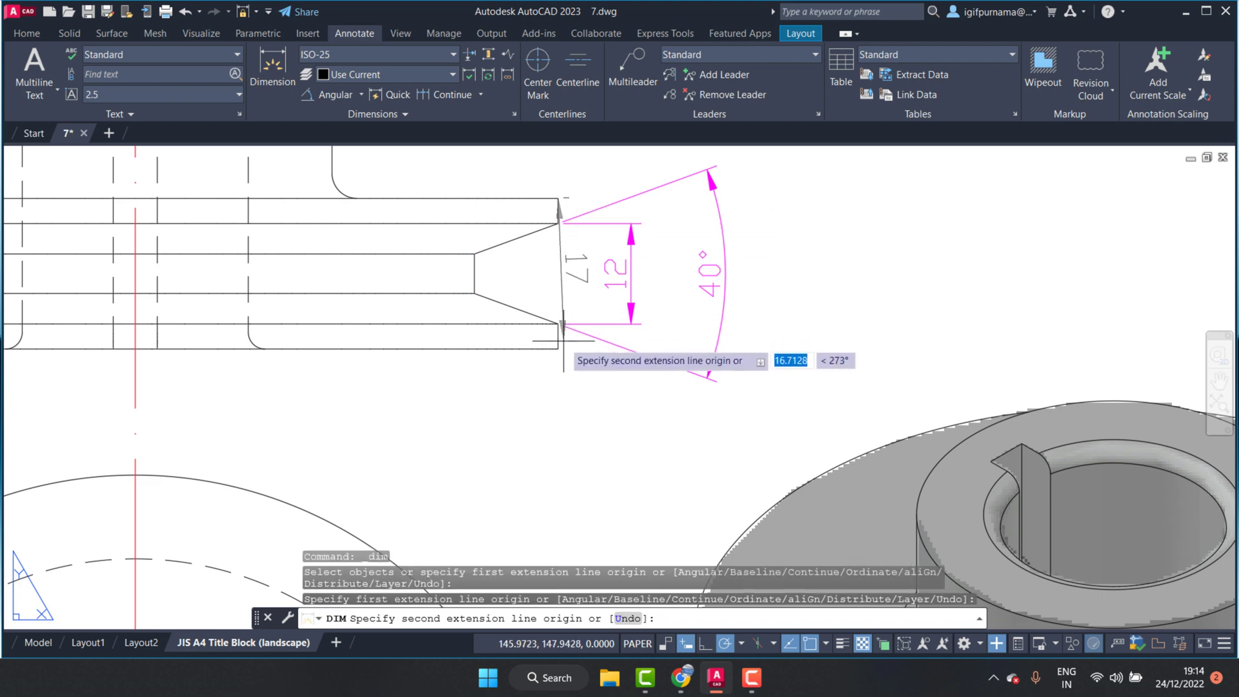
{"action": "left_click", "coordinate": [559, 348]}
{"action": "left_click", "coordinate": [788, 339]}
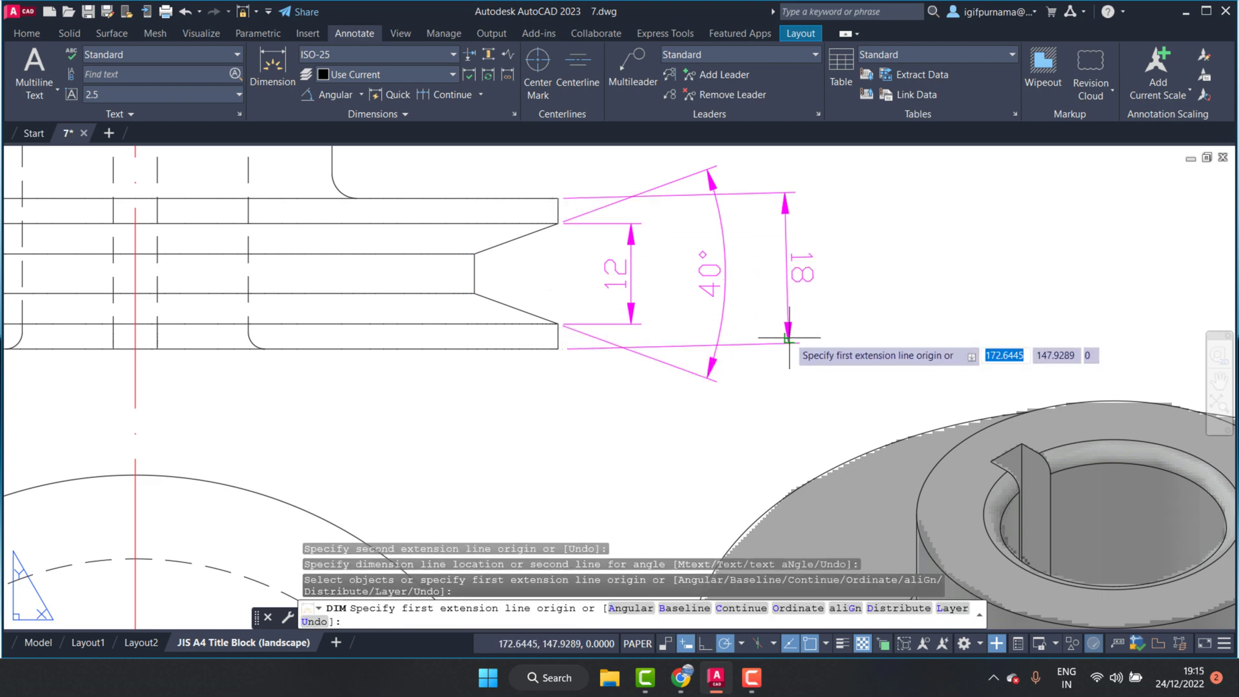
{"action": "scroll", "coordinate": [862, 276], "scroll_direction": "down", "scroll_amount": 5}
{"action": "scroll", "coordinate": [716, 281], "scroll_direction": "up", "scroll_amount": 5}
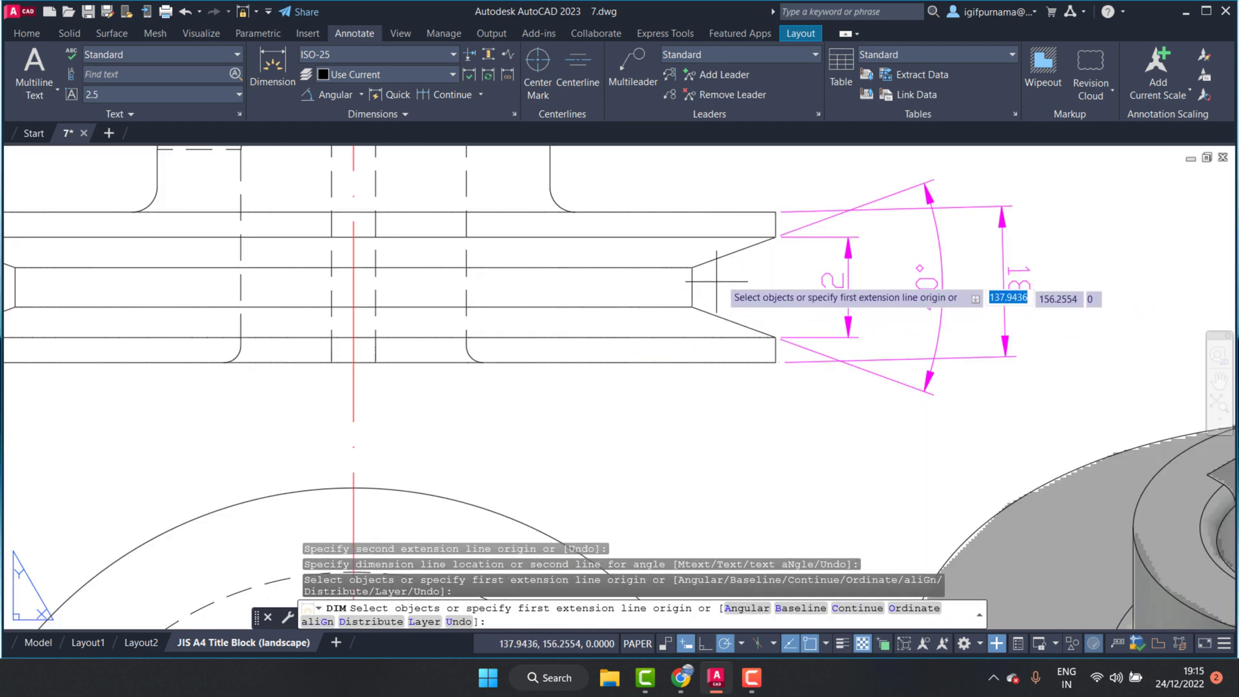
Add the 10 rim width dimension above the rim
{"action": "left_click", "coordinate": [775, 238]}
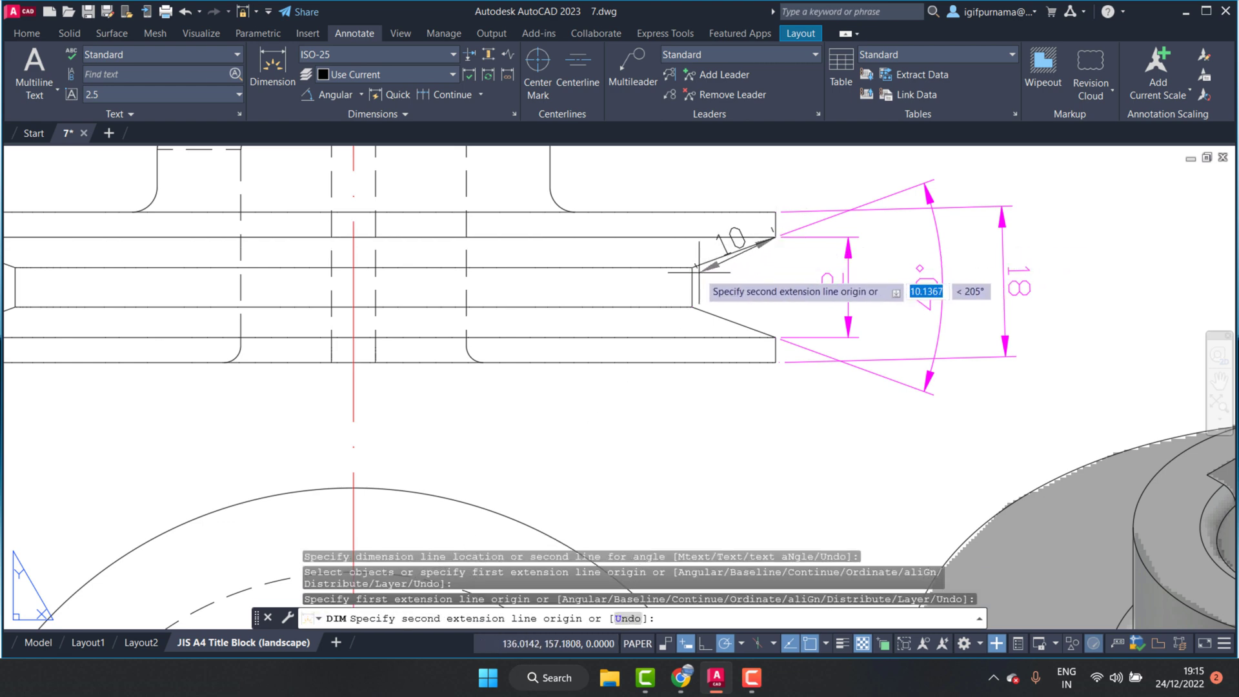
{"action": "left_click", "coordinate": [692, 268]}
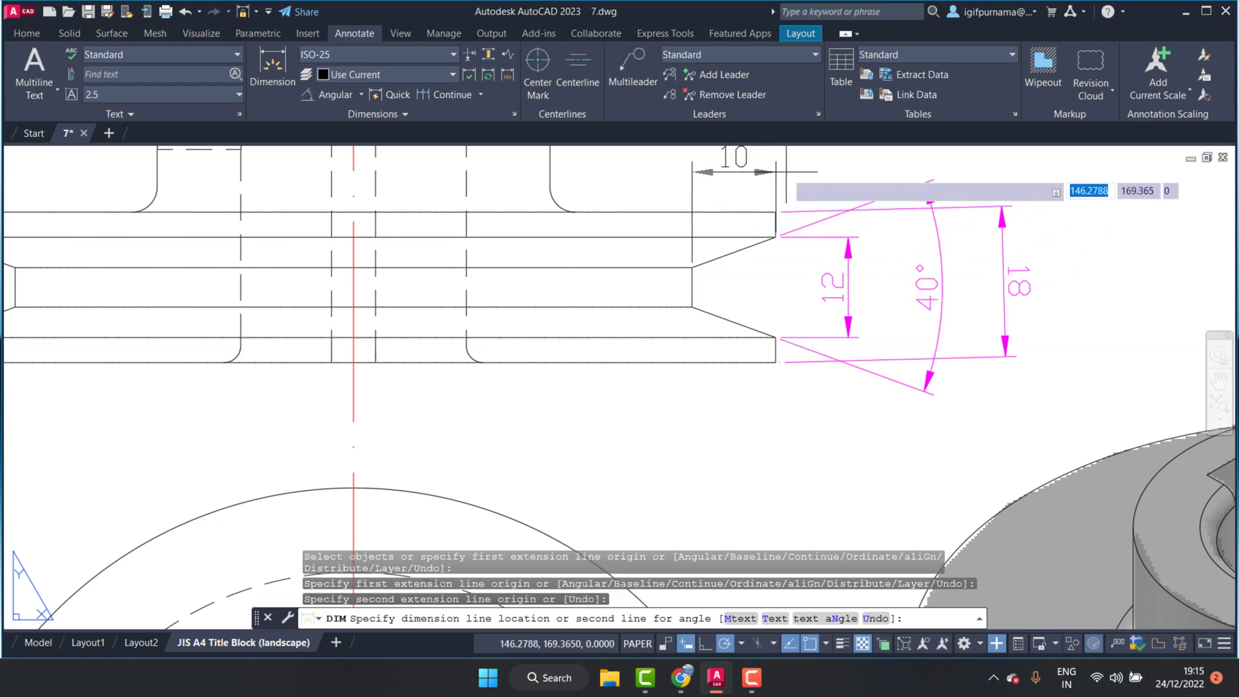
{"action": "left_click", "coordinate": [786, 169]}
{"action": "scroll", "coordinate": [761, 258], "scroll_direction": "down", "scroll_amount": 2}
{"action": "scroll", "coordinate": [748, 275], "scroll_direction": "down", "scroll_amount": 1}
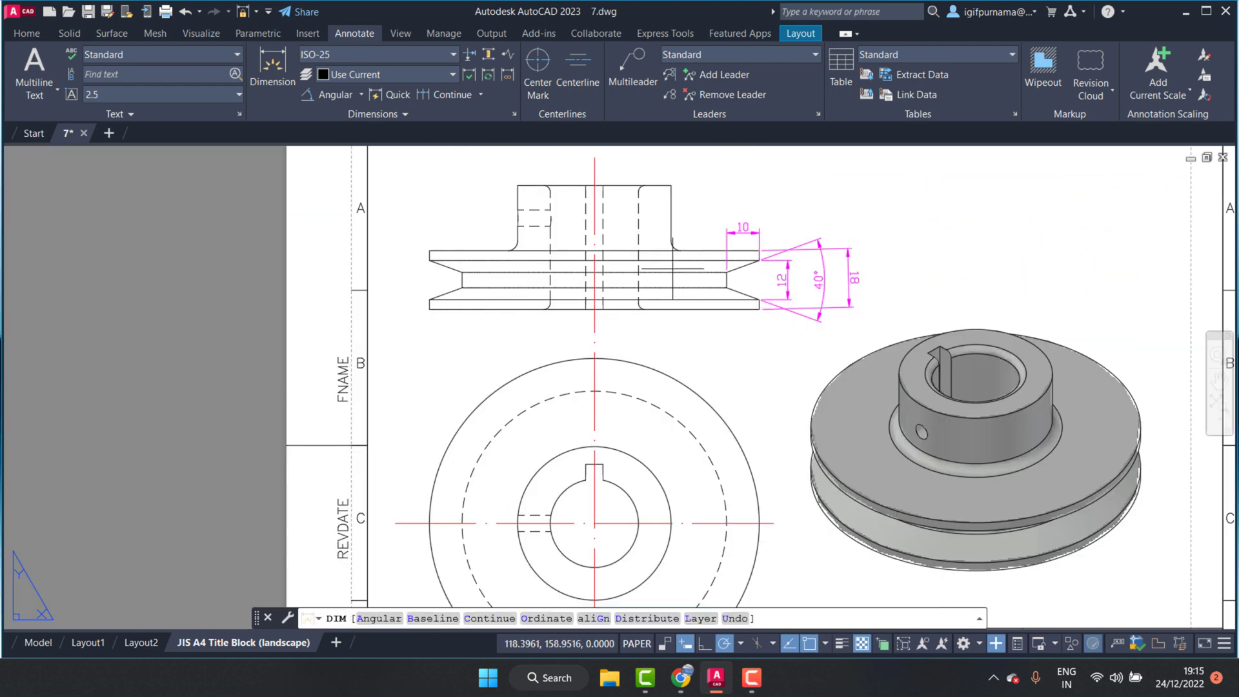
{"action": "scroll", "coordinate": [671, 258], "scroll_direction": "up", "scroll_amount": 2}
{"action": "scroll", "coordinate": [677, 226], "scroll_direction": "down", "scroll_amount": 2}
{"action": "scroll", "coordinate": [698, 183], "scroll_direction": "up", "scroll_amount": 2}
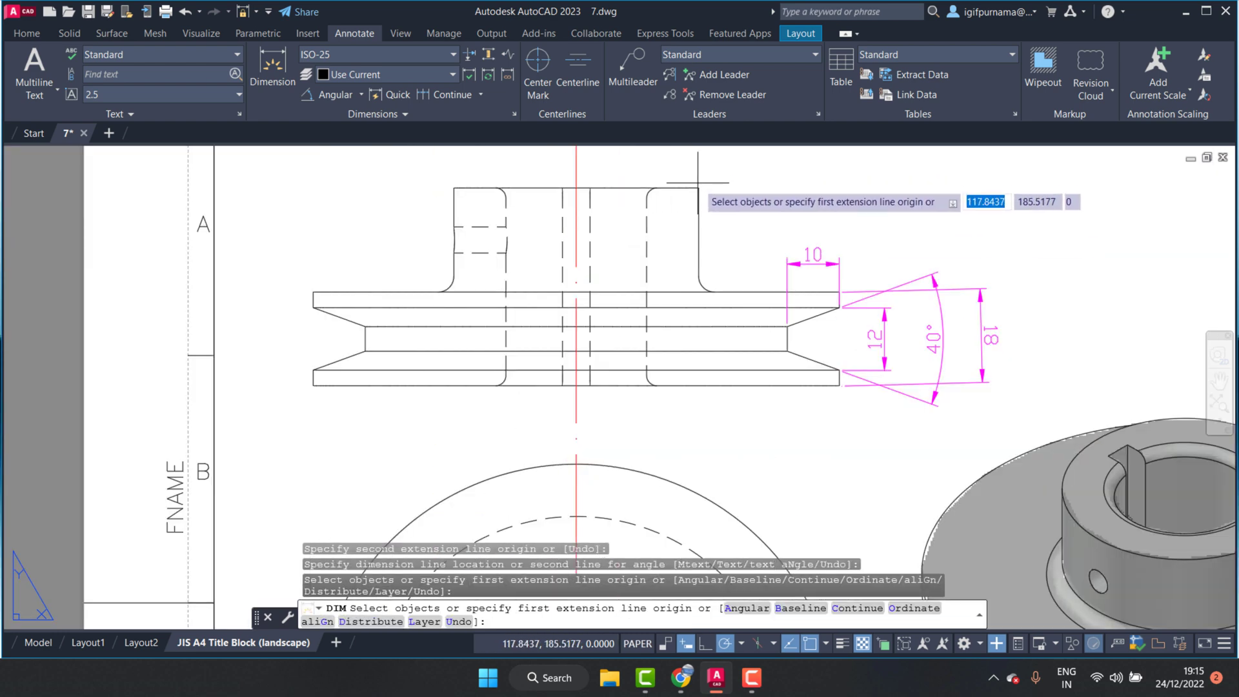
Add the 20 hub height dimension at the right
{"action": "left_click", "coordinate": [699, 188]}
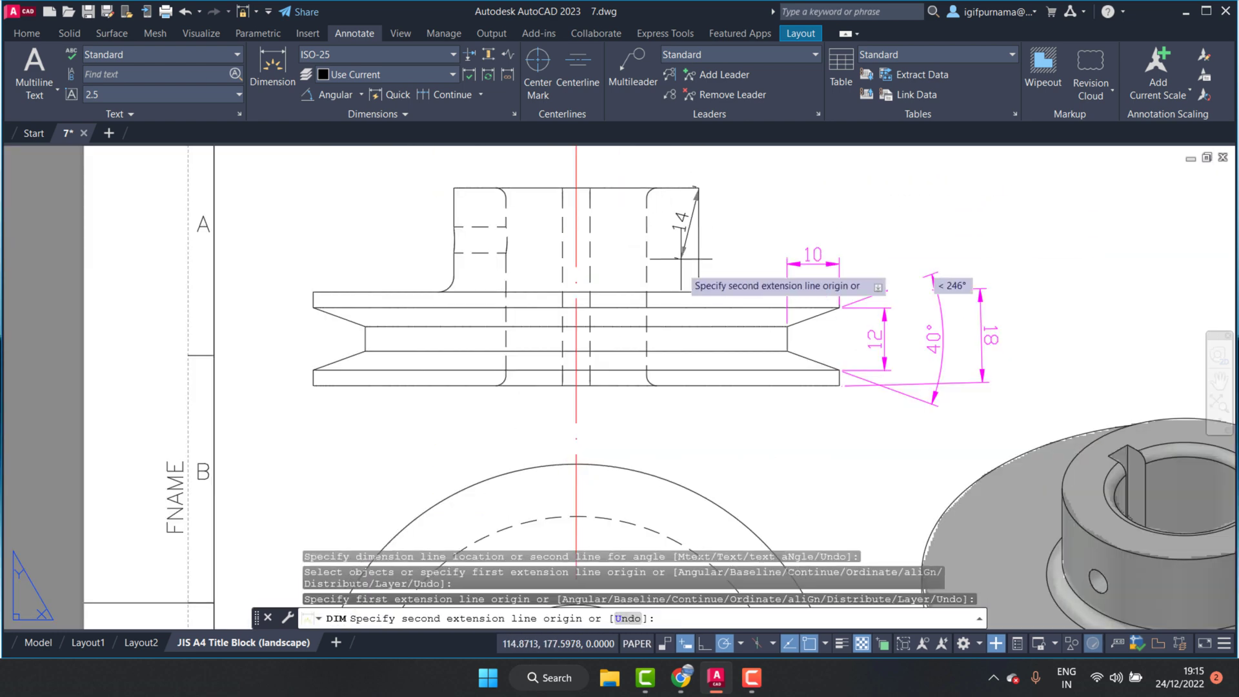
{"action": "left_click", "coordinate": [698, 293]}
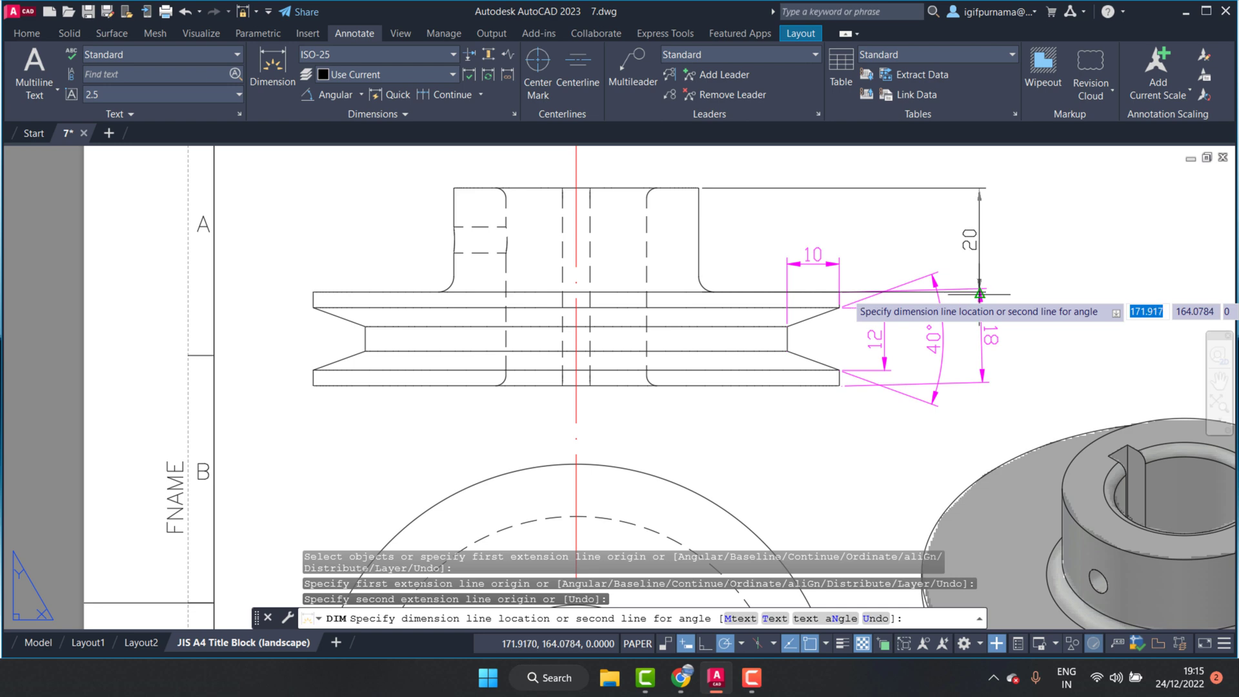
{"action": "scroll", "coordinate": [969, 304], "scroll_direction": "up", "scroll_amount": 4}
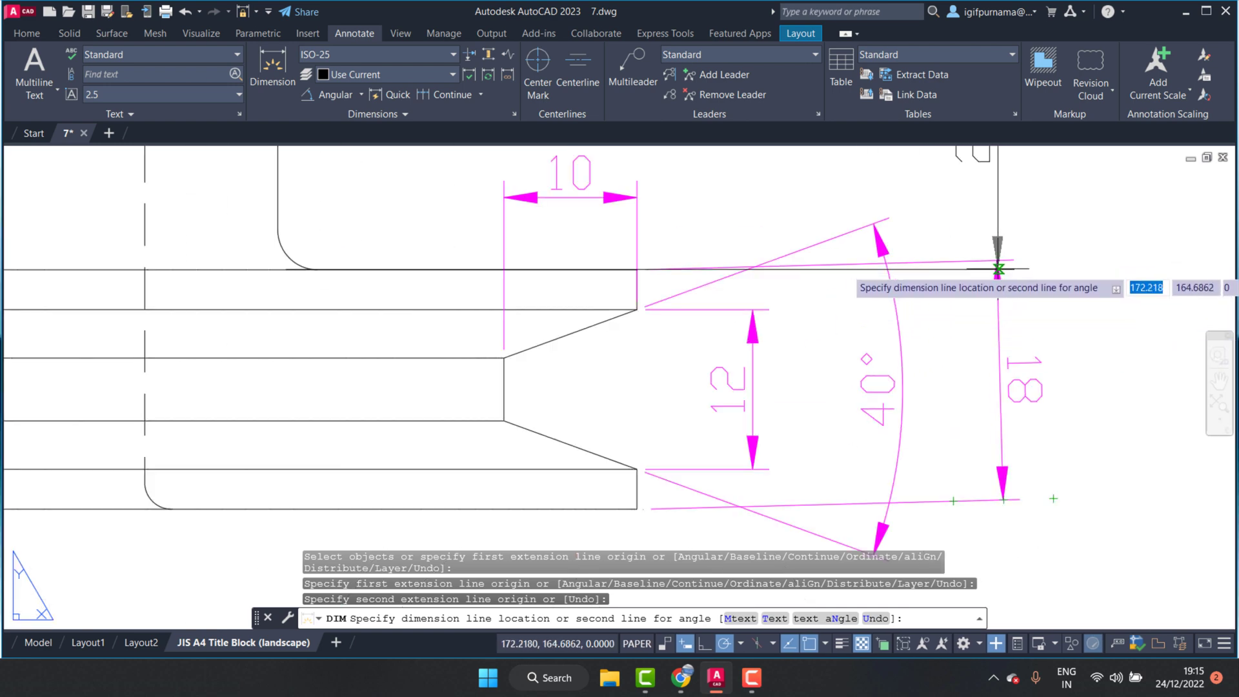
{"action": "left_click", "coordinate": [998, 268]}
{"action": "scroll", "coordinate": [756, 331], "scroll_direction": "down", "scroll_amount": 2}
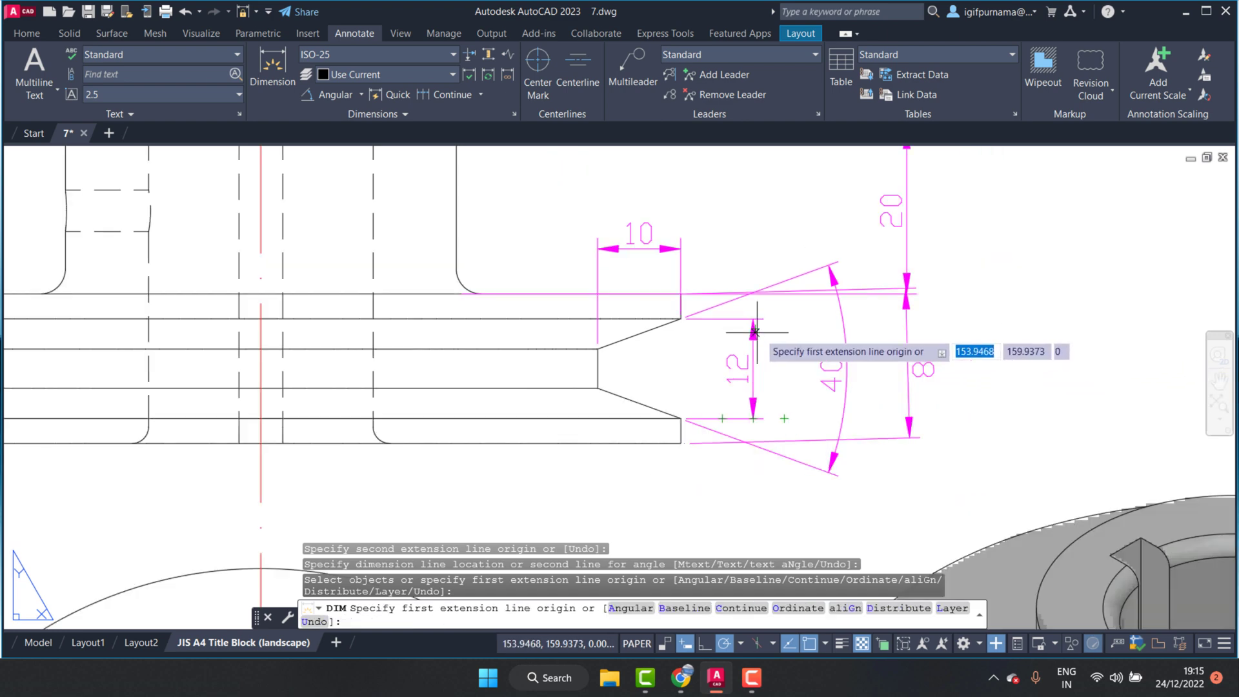
{"action": "key", "text": "Escape"}
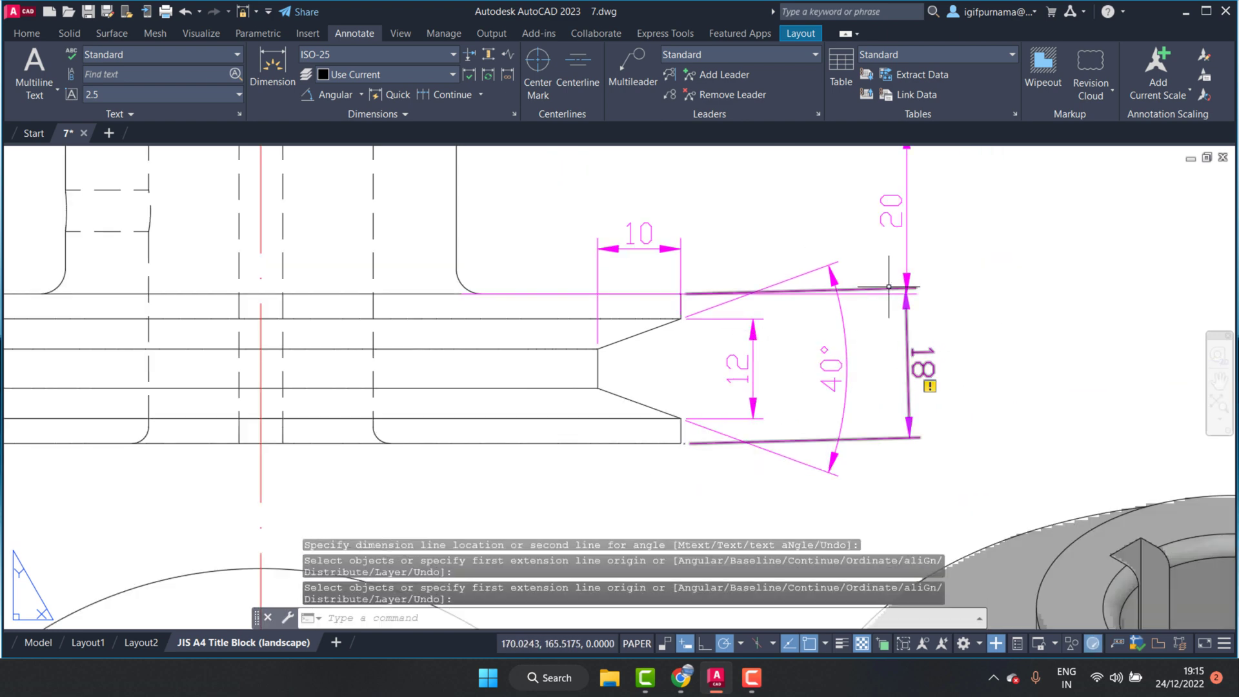
Replace the 18 dimension with one continued from the 20 dimension
{"action": "left_click", "coordinate": [889, 286]}
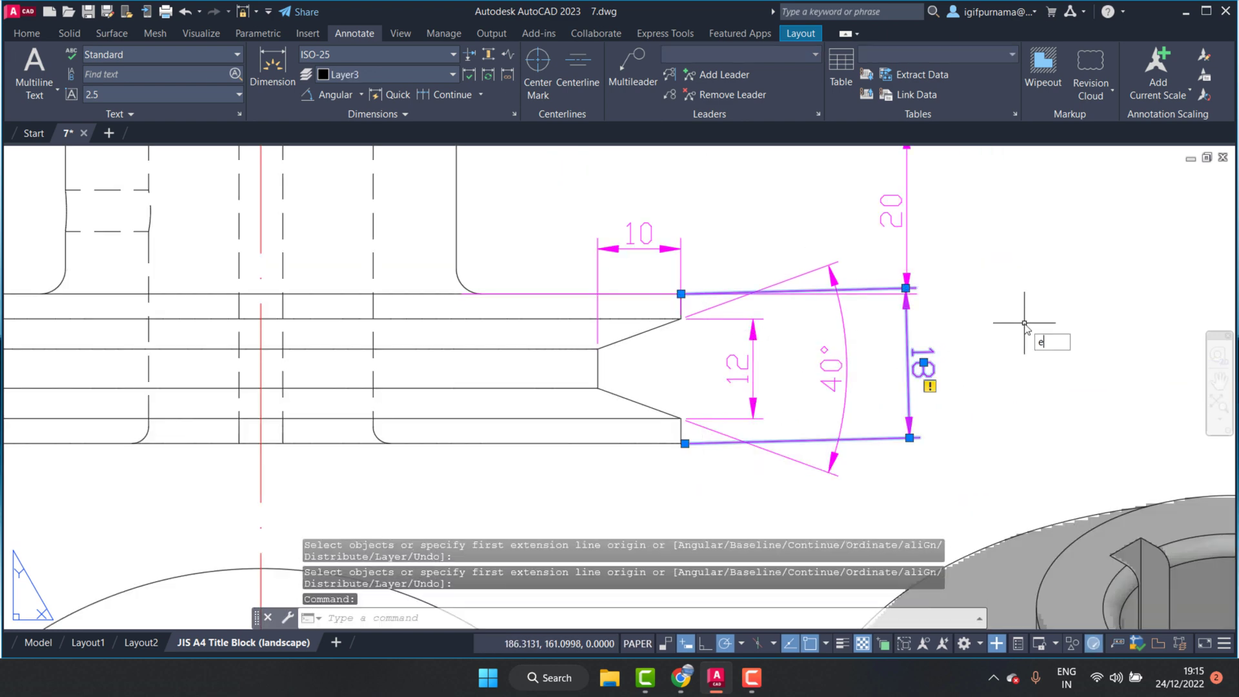
{"action": "key", "text": "Return"}
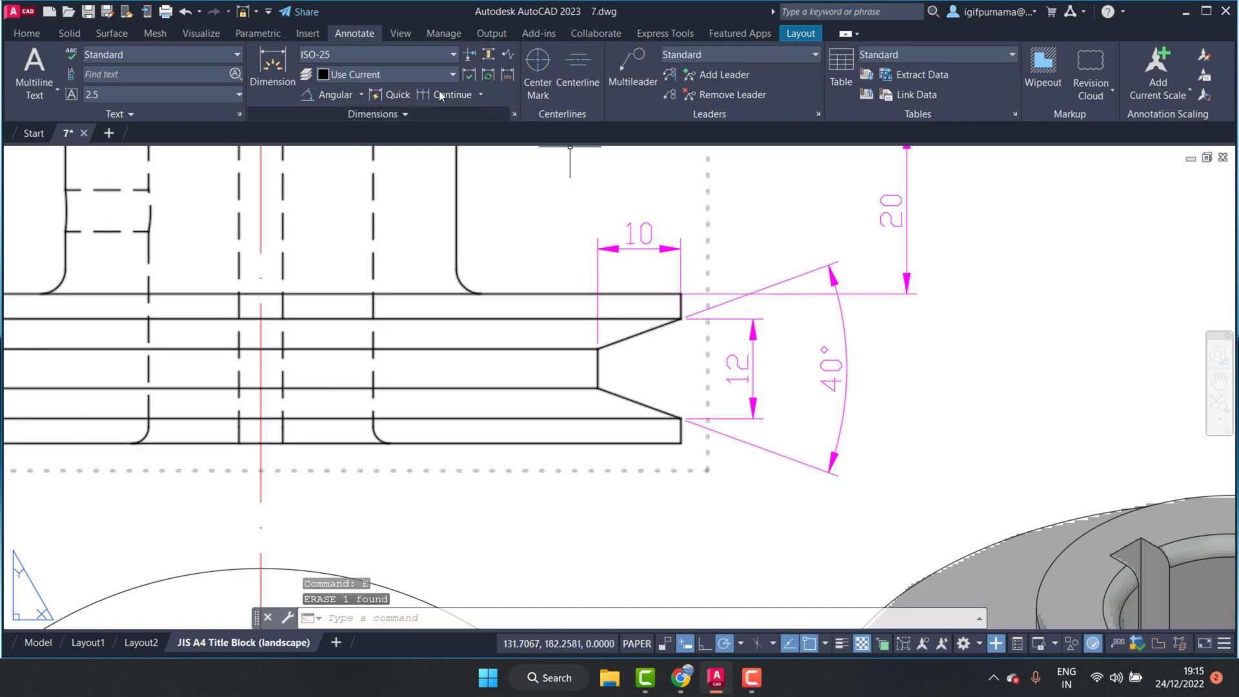
{"action": "left_click", "coordinate": [273, 67]}
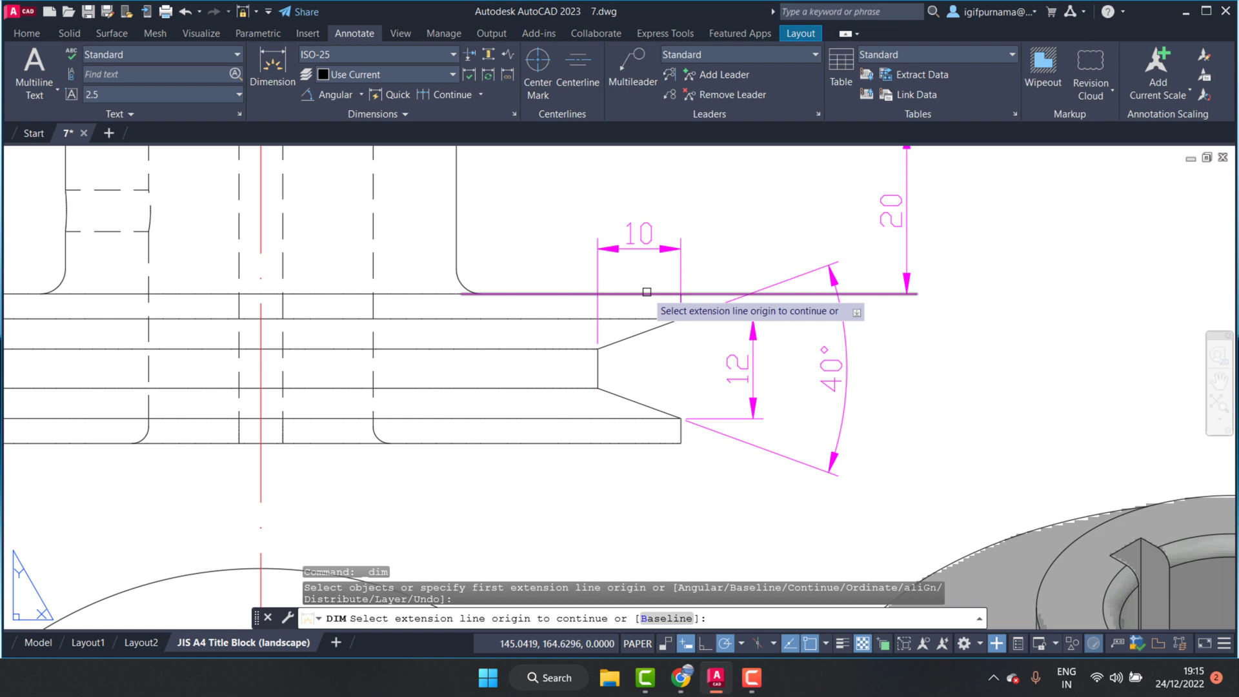
{"action": "left_click", "coordinate": [647, 292]}
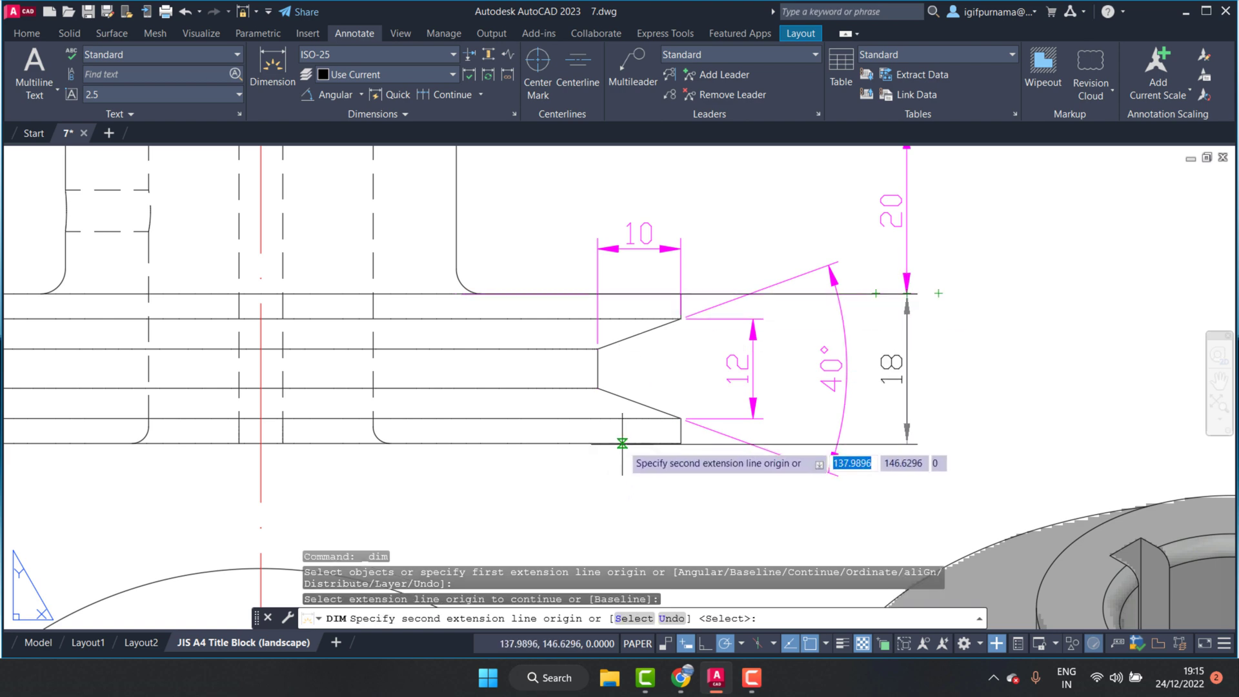
{"action": "left_click", "coordinate": [620, 444]}
{"action": "right_click", "coordinate": [621, 443]}
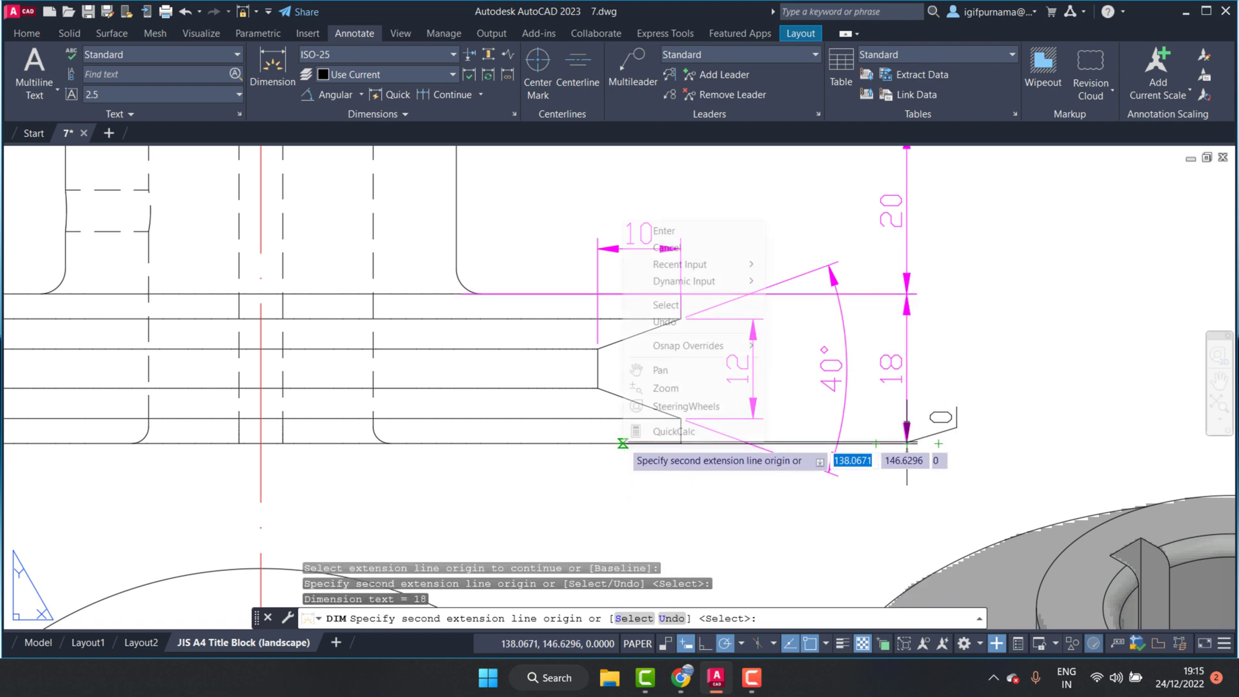
{"action": "left_click", "coordinate": [667, 248]}
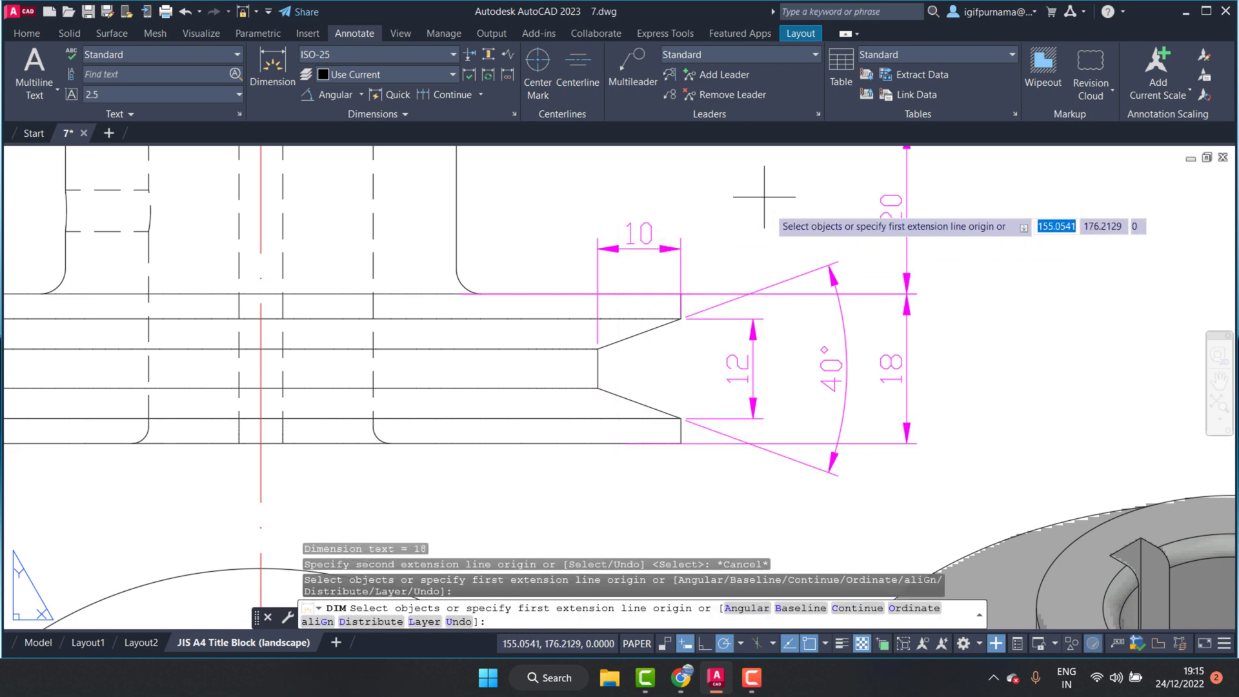
{"action": "key", "text": "Return"}
{"action": "scroll", "coordinate": [645, 277], "scroll_direction": "down", "scroll_amount": 2}
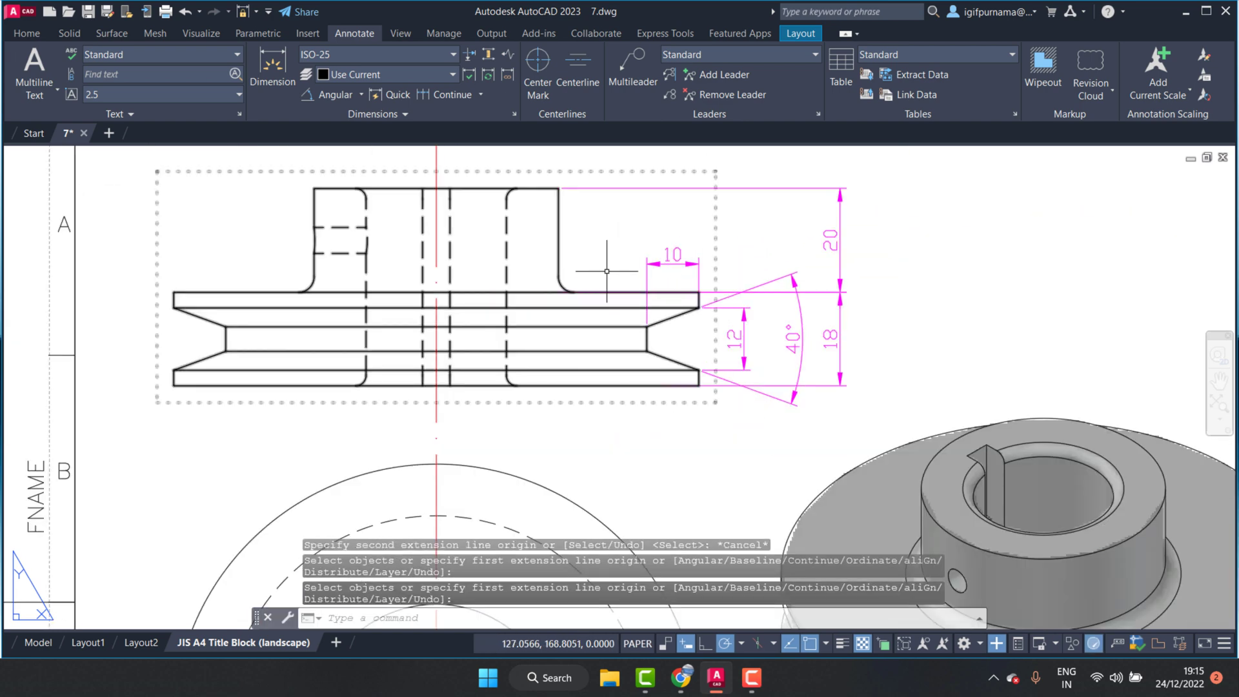
{"action": "scroll", "coordinate": [561, 290], "scroll_direction": "up", "scroll_amount": 2}
{"action": "scroll", "coordinate": [664, 297], "scroll_direction": "down", "scroll_amount": 2}
{"action": "scroll", "coordinate": [664, 297], "scroll_direction": "up", "scroll_amount": 1}
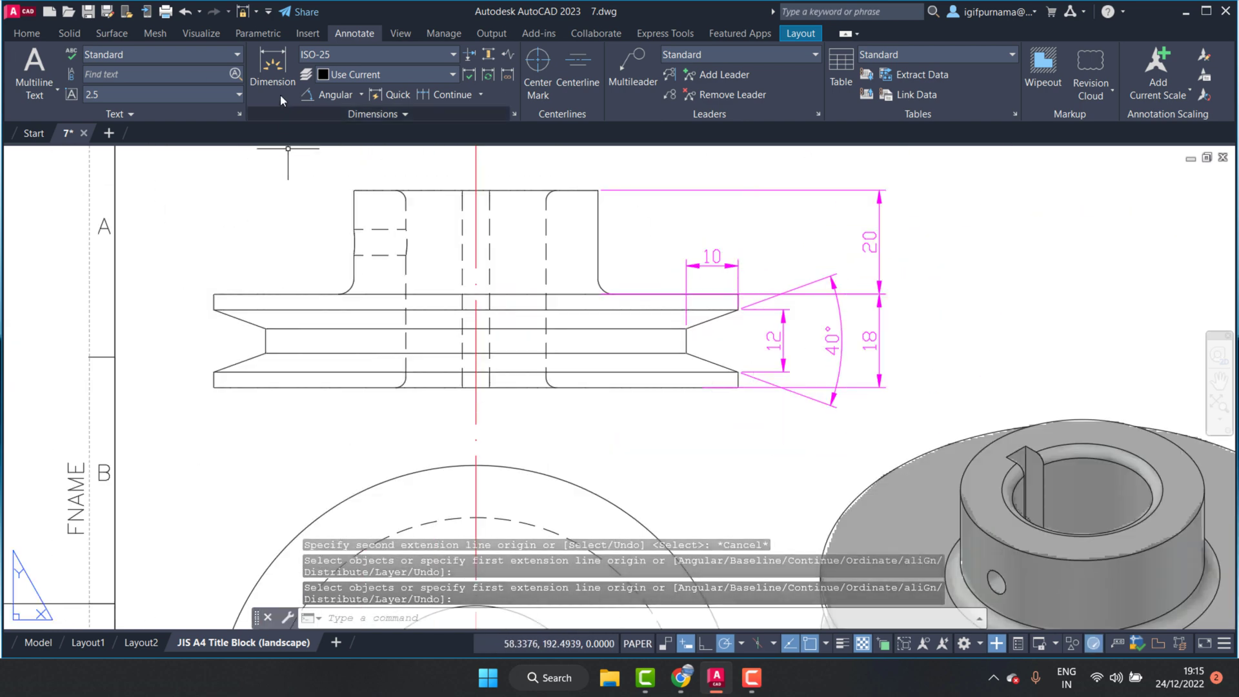
{"action": "key", "text": "Return"}
{"action": "scroll", "coordinate": [599, 190], "scroll_direction": "down", "scroll_amount": 2}
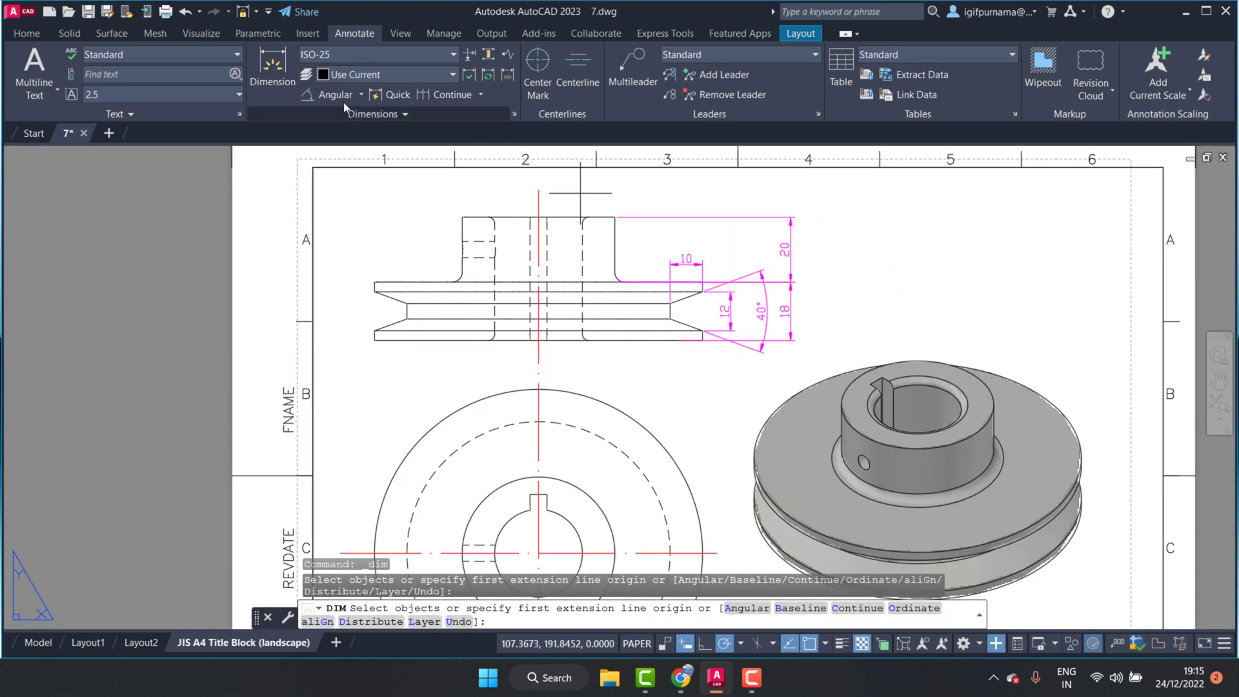
Add an R3 radius dimension to the hub-to-rim fillet arc in the upper view
{"action": "left_click", "coordinate": [362, 94]}
{"action": "left_click", "coordinate": [349, 255]}
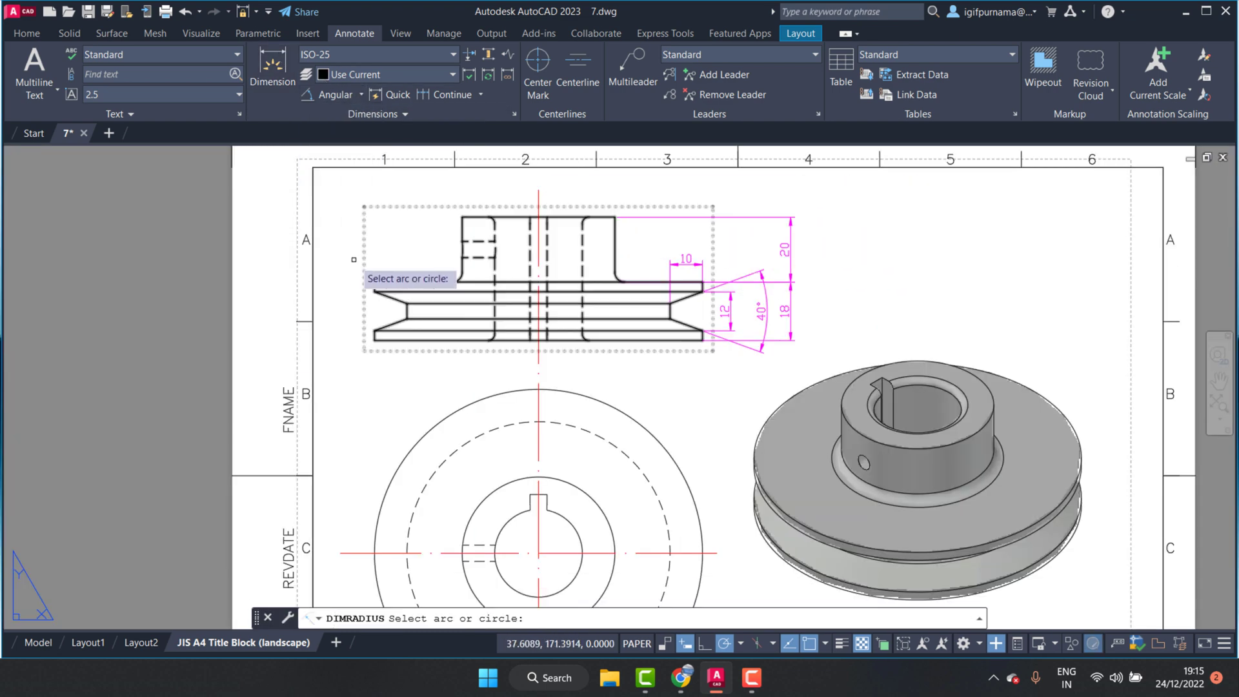
{"action": "scroll", "coordinate": [589, 269], "scroll_direction": "up", "scroll_amount": 3}
{"action": "scroll", "coordinate": [589, 269], "scroll_direction": "up", "scroll_amount": 4}
{"action": "left_click", "coordinate": [589, 269]}
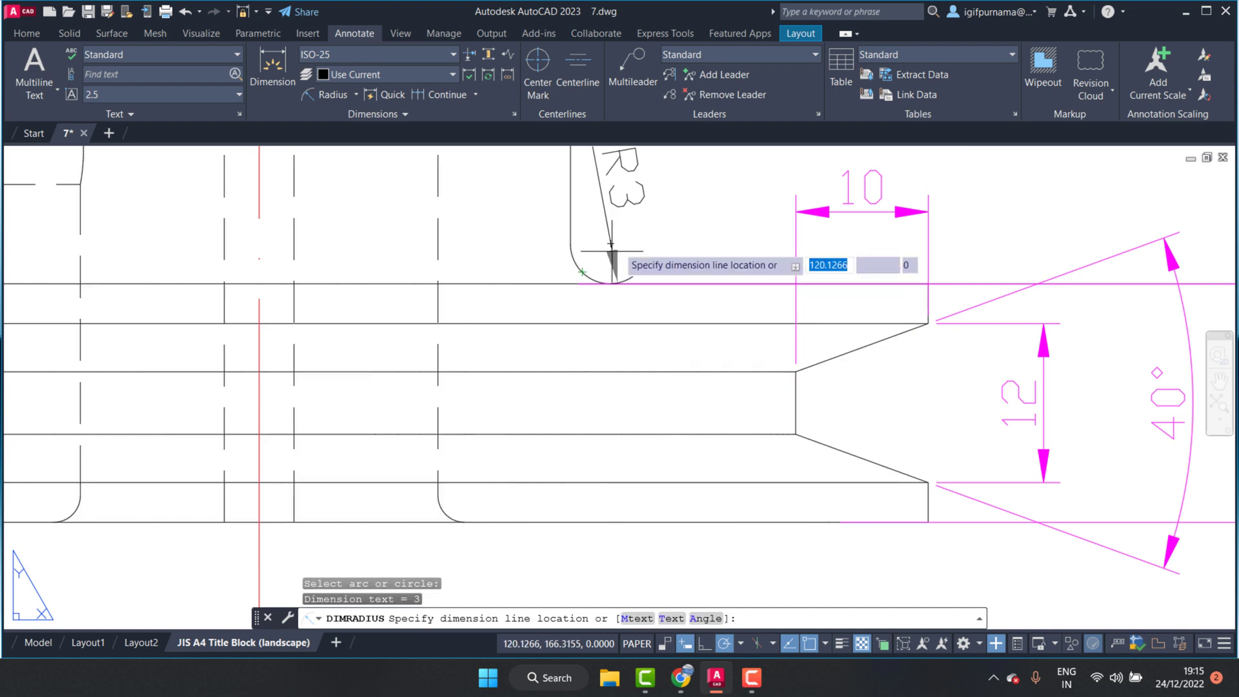
{"action": "scroll", "coordinate": [703, 213], "scroll_direction": "down", "scroll_amount": 3}
{"action": "left_click", "coordinate": [678, 236]}
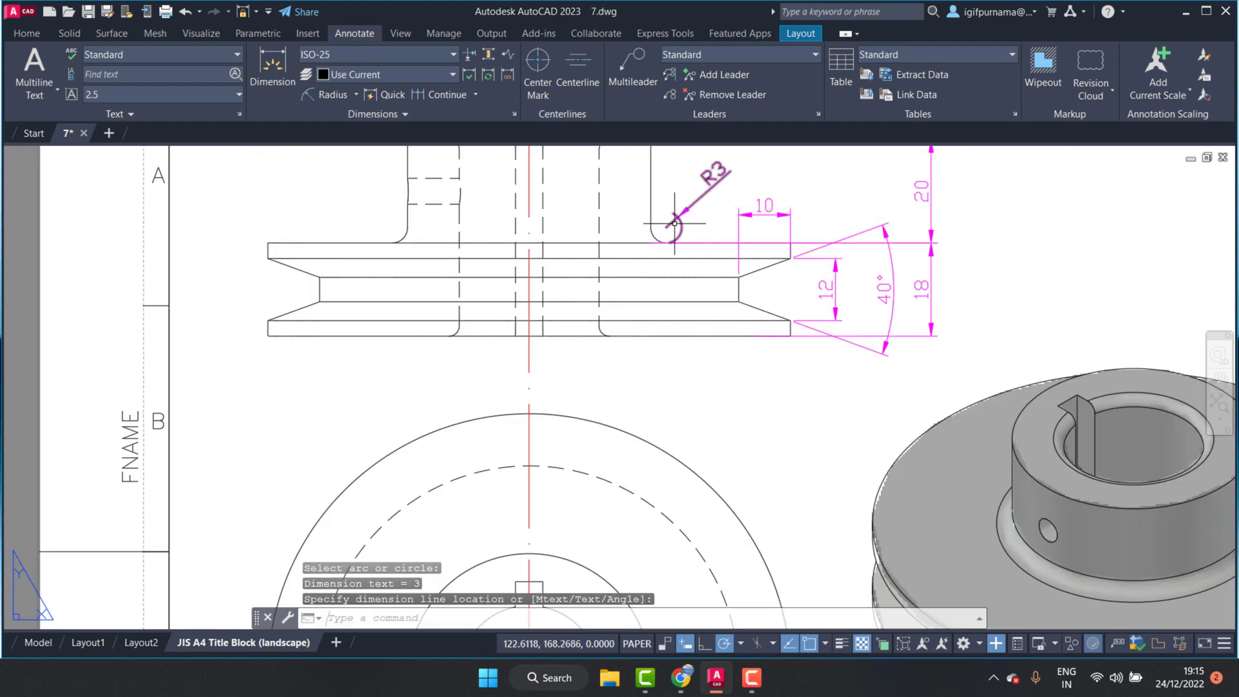
{"action": "scroll", "coordinate": [625, 216], "scroll_direction": "down", "scroll_amount": 3}
{"action": "scroll", "coordinate": [625, 215], "scroll_direction": "down", "scroll_amount": 4}
{"action": "scroll", "coordinate": [552, 321], "scroll_direction": "up", "scroll_amount": 3}
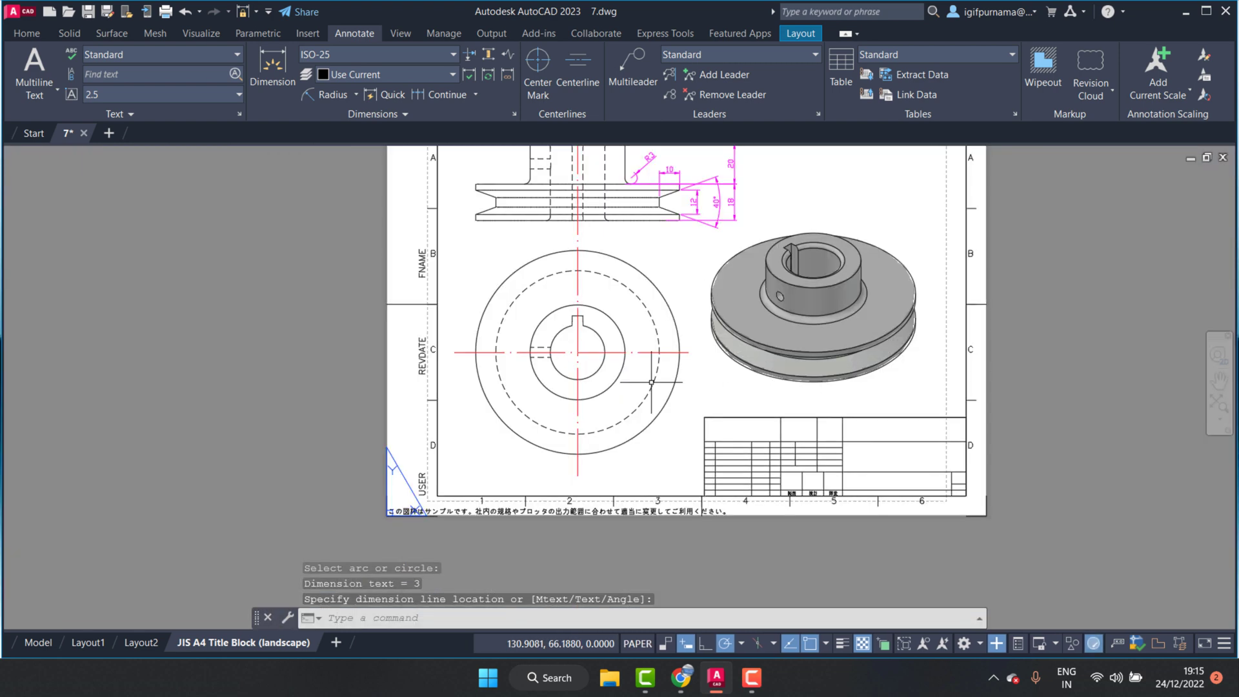
{"action": "scroll", "coordinate": [602, 287], "scroll_direction": "up", "scroll_amount": 3}
{"action": "left_click", "coordinate": [348, 95]}
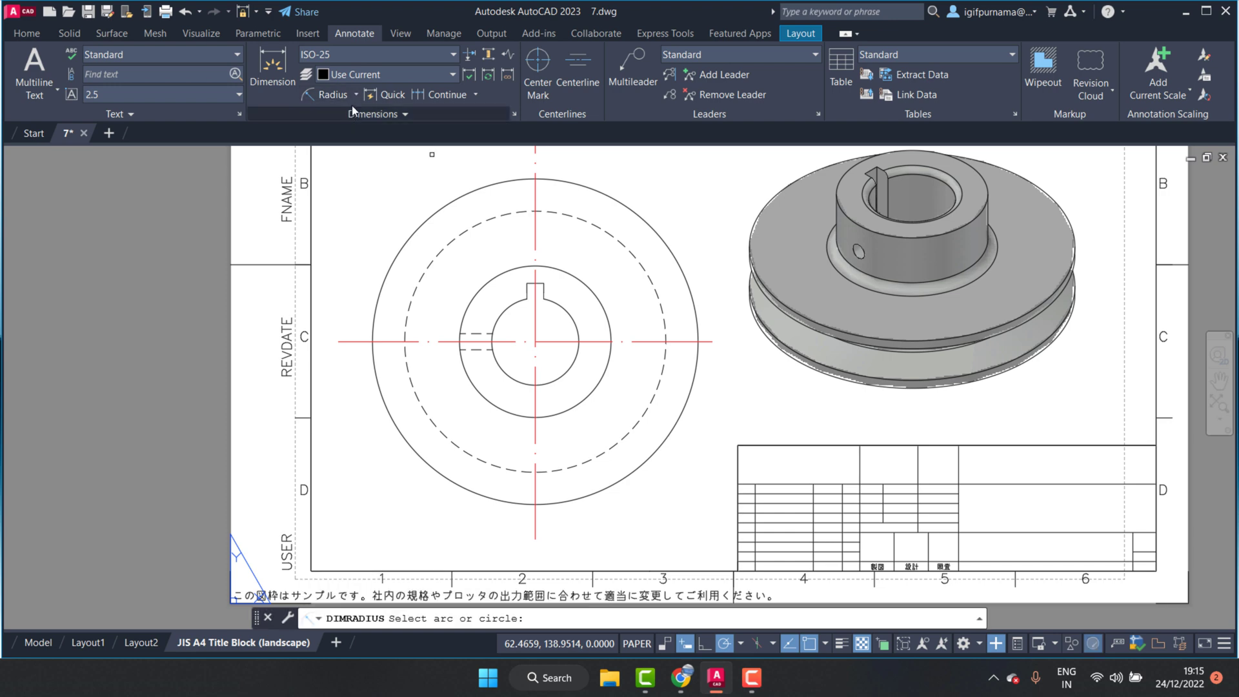
{"action": "left_click", "coordinate": [356, 95]}
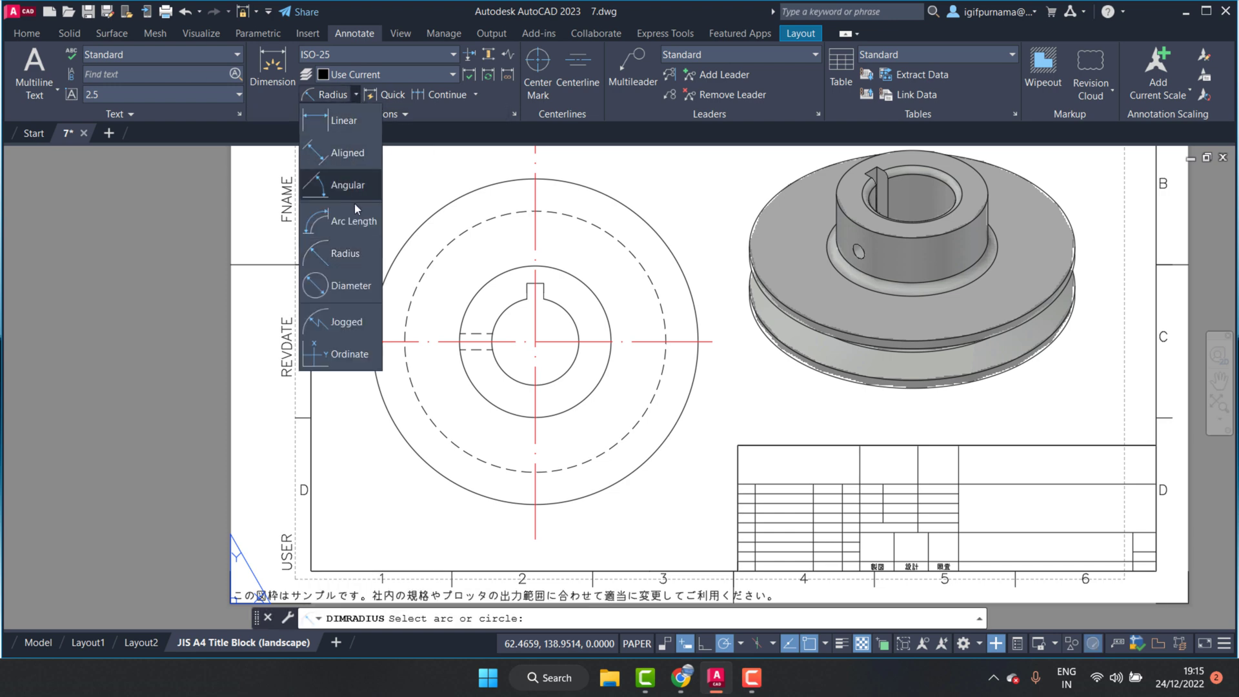
Dimension the bore and hub circles as Ø27 and Ø47 diameters
{"action": "left_click", "coordinate": [348, 286]}
{"action": "scroll", "coordinate": [663, 371], "scroll_direction": "up", "scroll_amount": 2}
{"action": "left_click", "coordinate": [523, 302]}
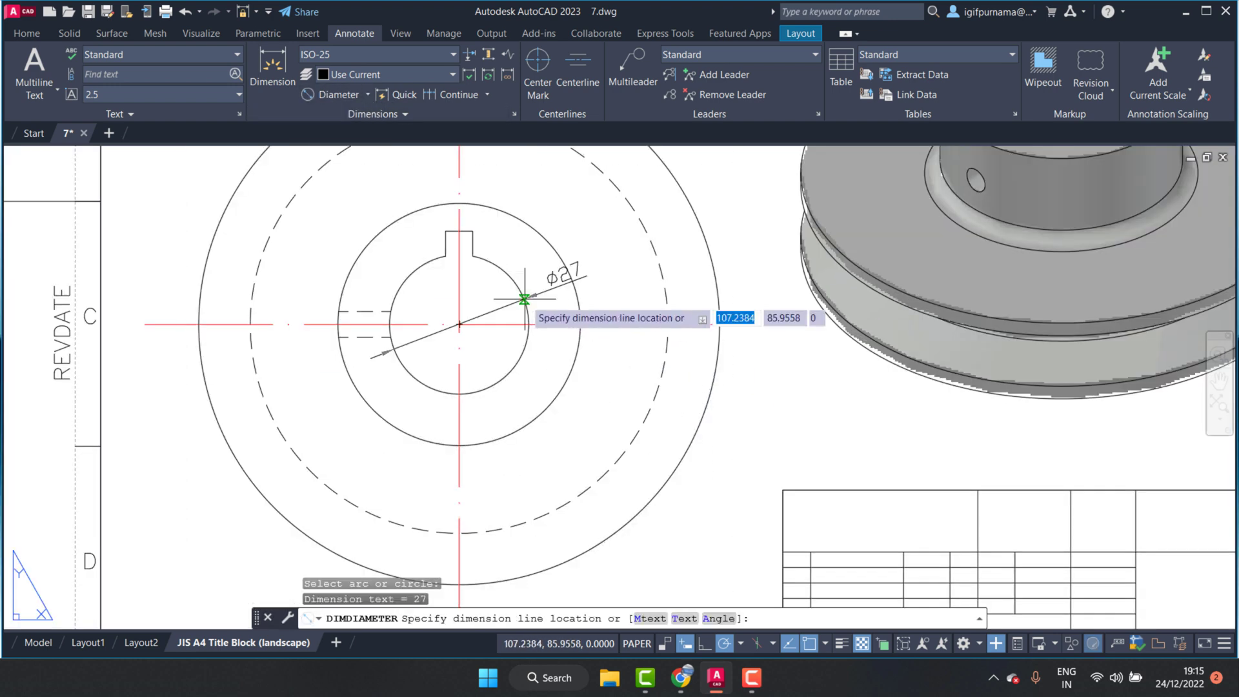
{"action": "left_click", "coordinate": [558, 204]}
{"action": "left_click", "coordinate": [326, 95]}
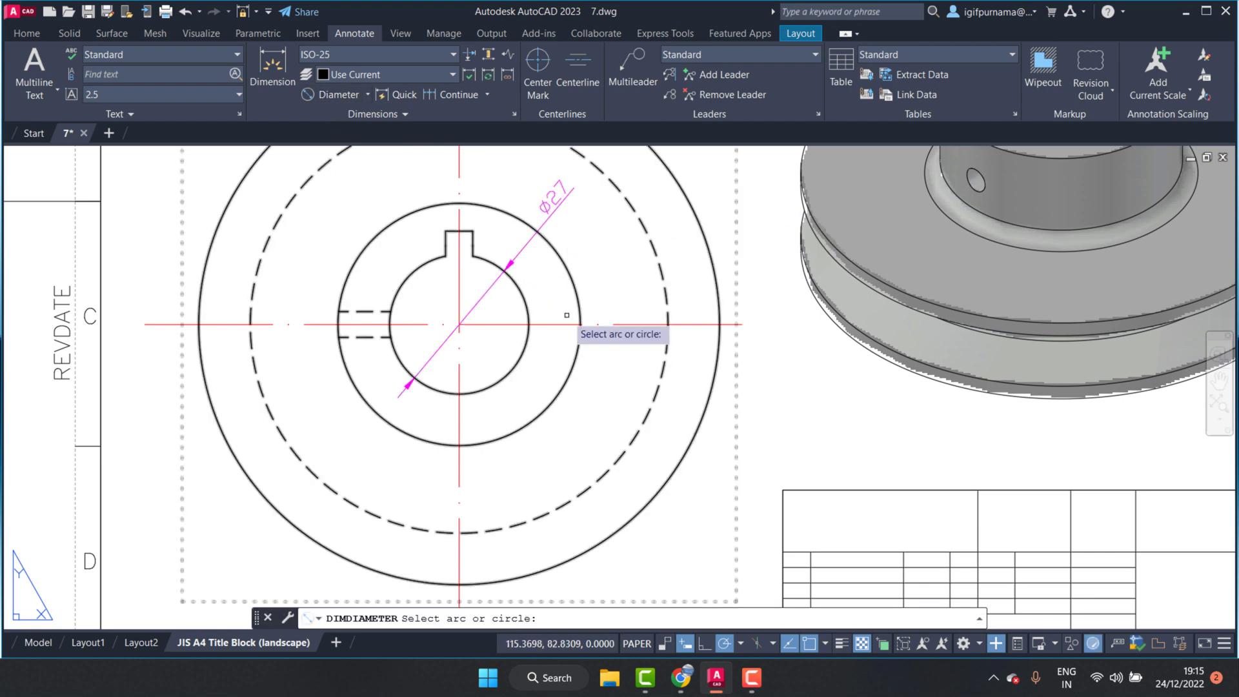
{"action": "left_click", "coordinate": [578, 295]}
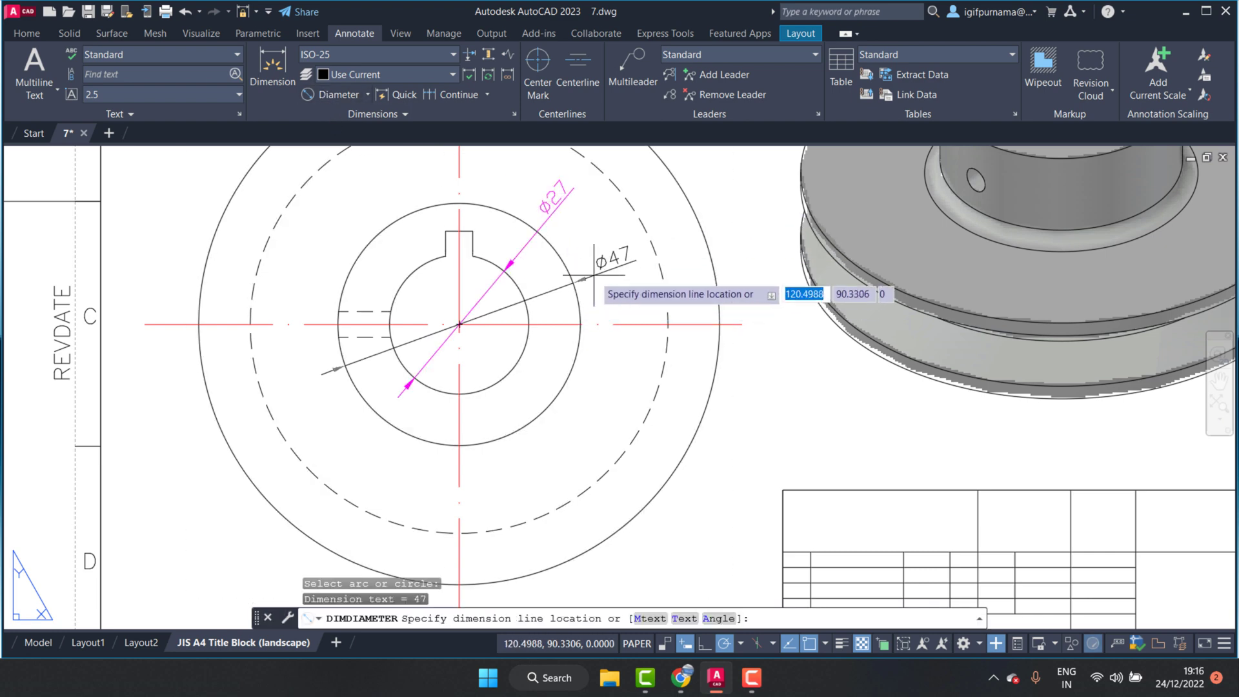
{"action": "left_click", "coordinate": [600, 269]}
{"action": "scroll", "coordinate": [619, 332], "scroll_direction": "down", "scroll_amount": 4}
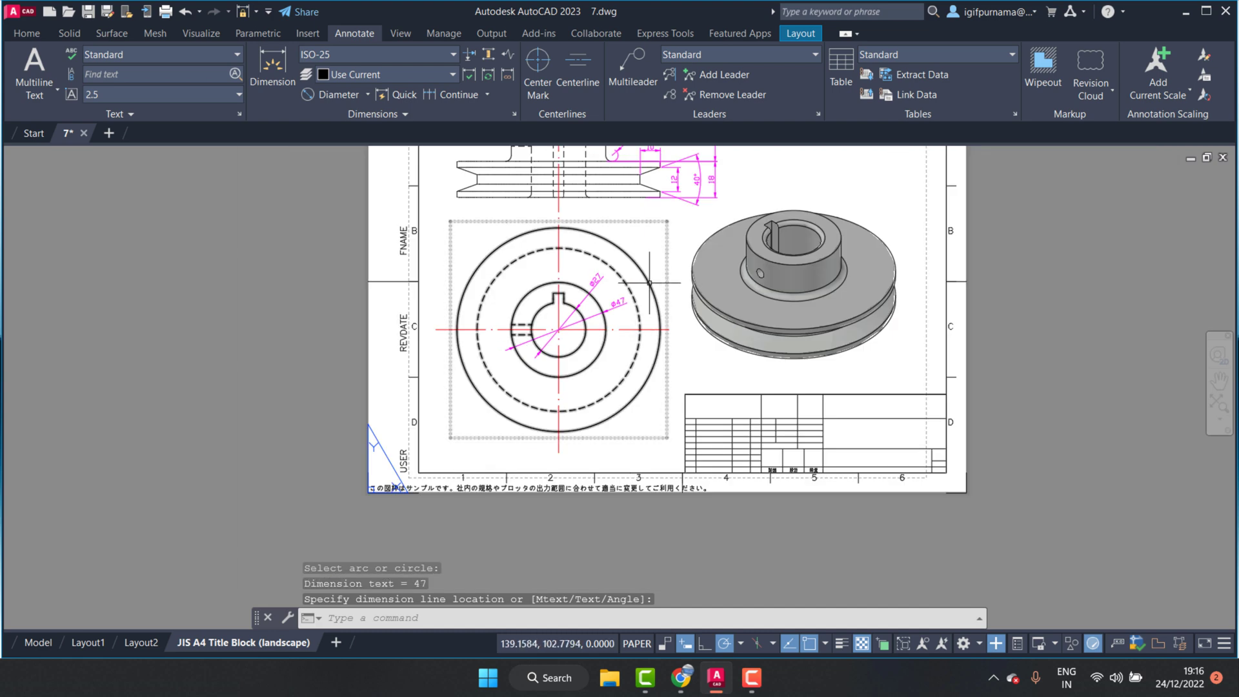
Add the Ø101 diameter dimension to the outer rim circle at the lower right
{"action": "left_click", "coordinate": [329, 94]}
{"action": "scroll", "coordinate": [605, 407], "scroll_direction": "up", "scroll_amount": 2}
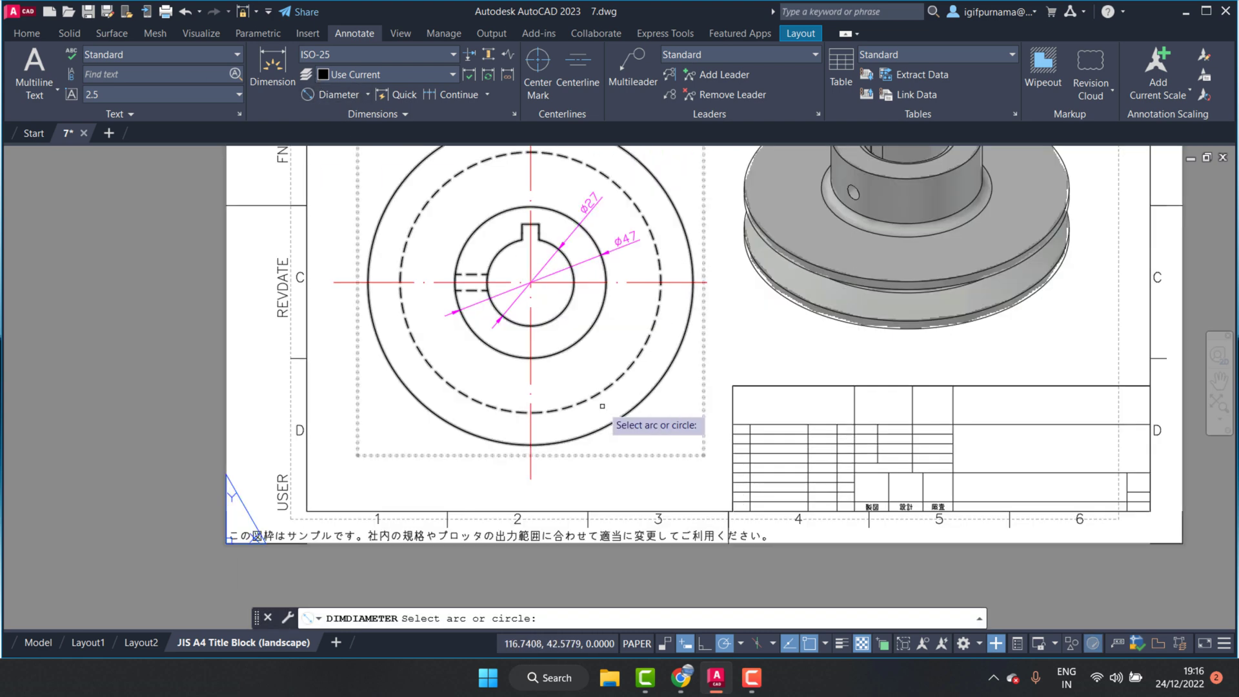
{"action": "left_click", "coordinate": [638, 408]}
{"action": "left_click", "coordinate": [659, 439]}
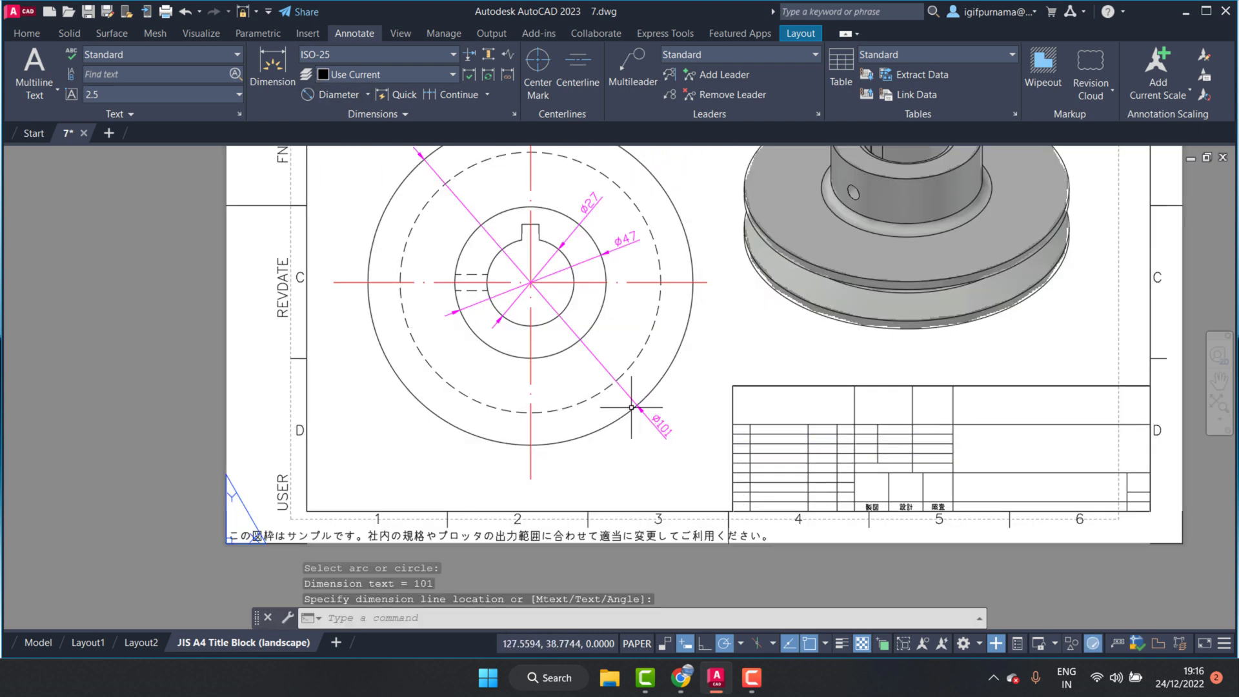
{"action": "scroll", "coordinate": [627, 399], "scroll_direction": "down", "scroll_amount": 4}
{"action": "scroll", "coordinate": [618, 197], "scroll_direction": "up", "scroll_amount": 2}
{"action": "scroll", "coordinate": [611, 235], "scroll_direction": "up", "scroll_amount": 3}
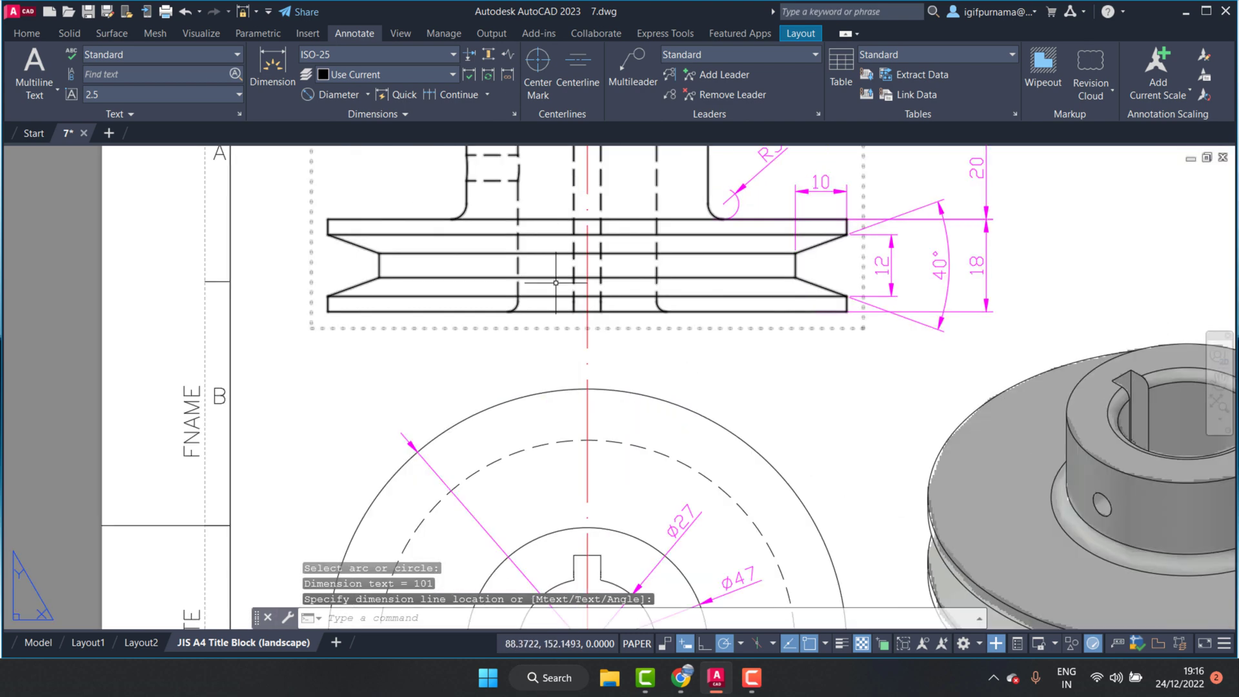
{"action": "scroll", "coordinate": [611, 234], "scroll_direction": "down", "scroll_amount": 3}
{"action": "scroll", "coordinate": [587, 258], "scroll_direction": "up", "scroll_amount": 2}
{"action": "scroll", "coordinate": [587, 258], "scroll_direction": "down", "scroll_amount": 4}
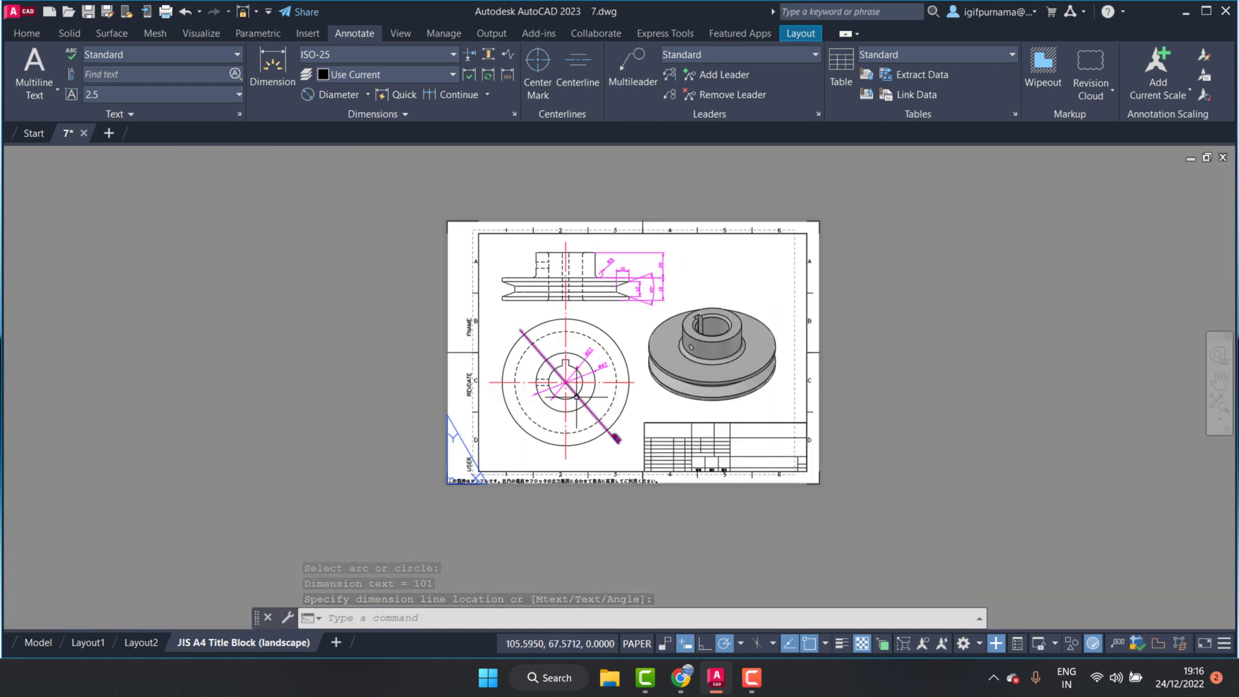
{"action": "scroll", "coordinate": [559, 387], "scroll_direction": "up", "scroll_amount": 4}
{"action": "scroll", "coordinate": [559, 375], "scroll_direction": "up", "scroll_amount": 3}
Place a 5 width dimension across the keyway's top corners, above the keyway
{"action": "left_click", "coordinate": [273, 67]}
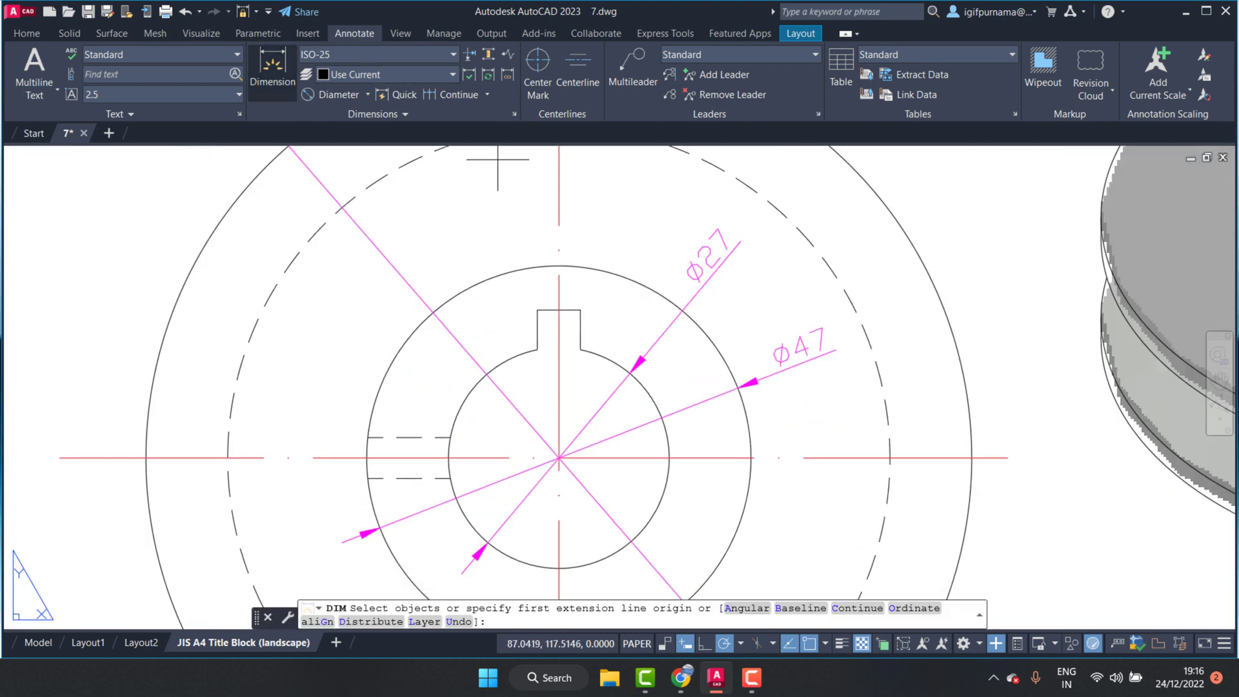
{"action": "scroll", "coordinate": [572, 299], "scroll_direction": "up", "scroll_amount": 2}
{"action": "left_click", "coordinate": [511, 260]}
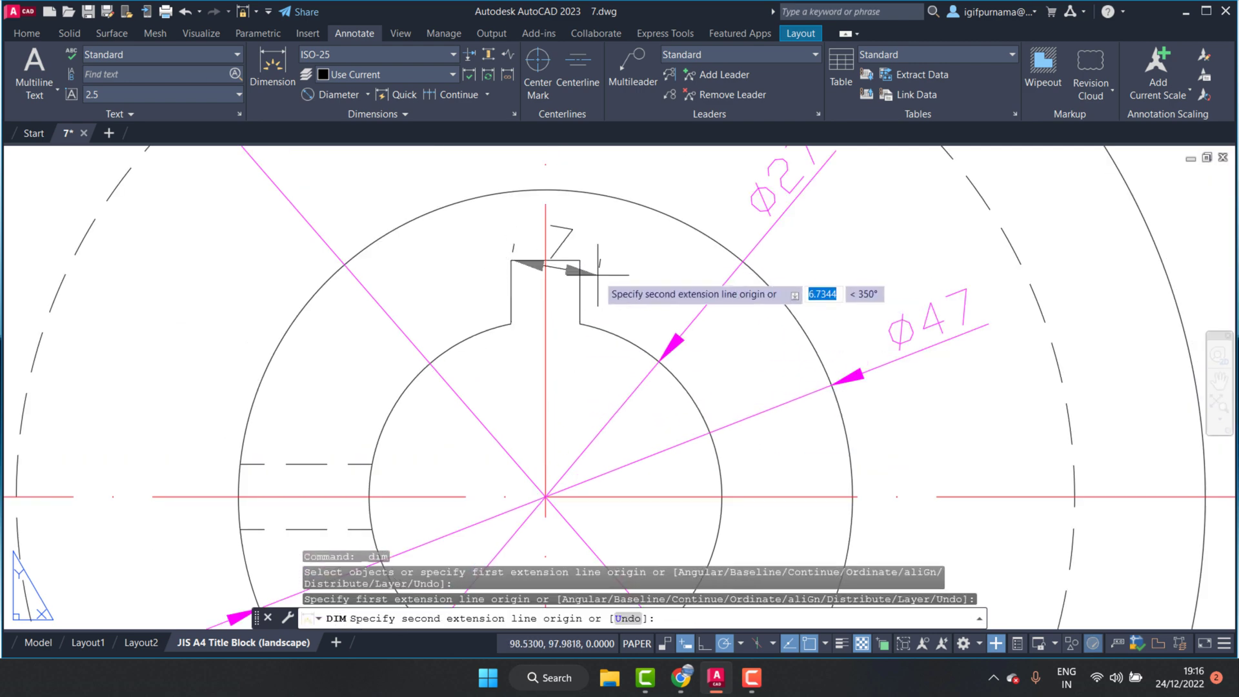
{"action": "left_click", "coordinate": [581, 260]}
{"action": "scroll", "coordinate": [581, 260], "scroll_direction": "down", "scroll_amount": 1}
{"action": "scroll", "coordinate": [581, 252], "scroll_direction": "down", "scroll_amount": 1}
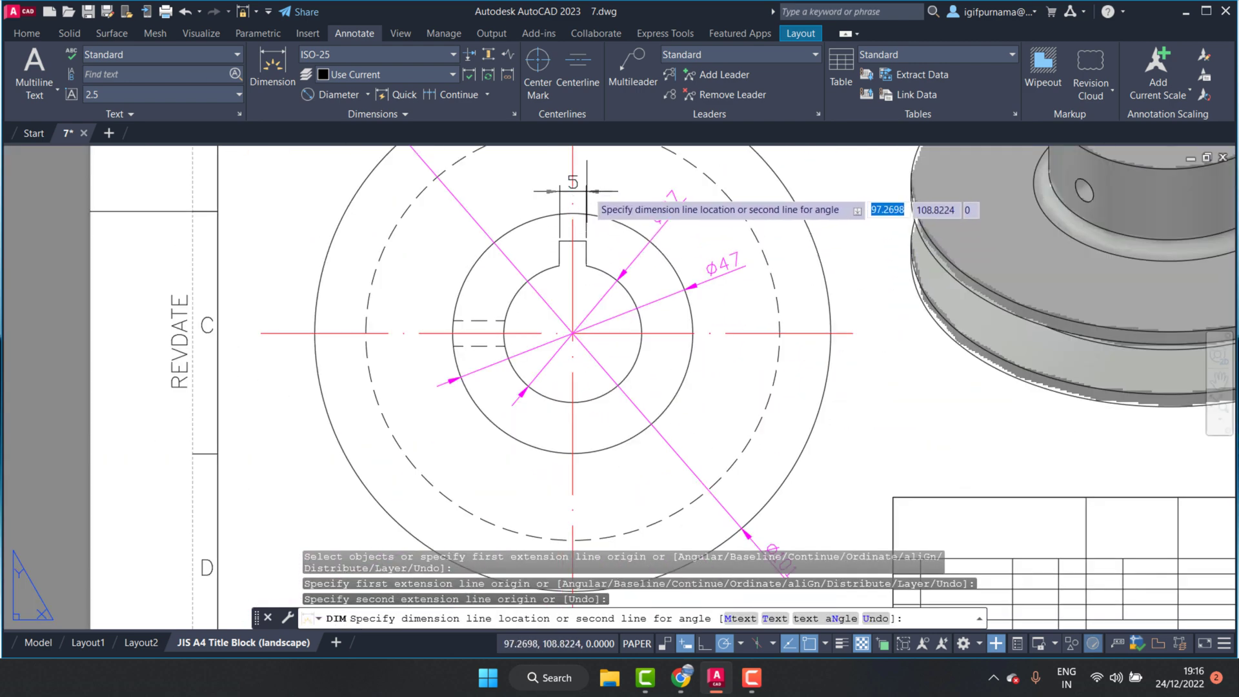
{"action": "left_click", "coordinate": [581, 192]}
Add the keyway's vertical 5 depth dimension beside its side
{"action": "left_click", "coordinate": [586, 241]}
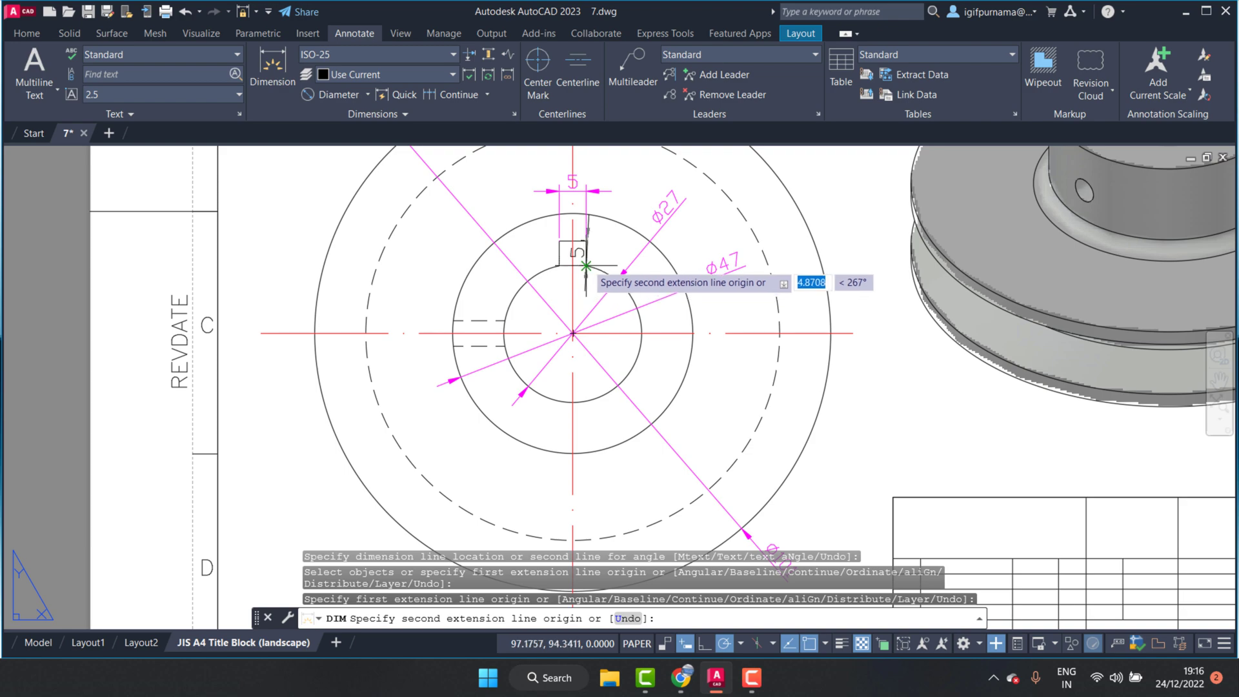
{"action": "left_click", "coordinate": [587, 264]}
{"action": "scroll", "coordinate": [618, 279], "scroll_direction": "down", "scroll_amount": 2}
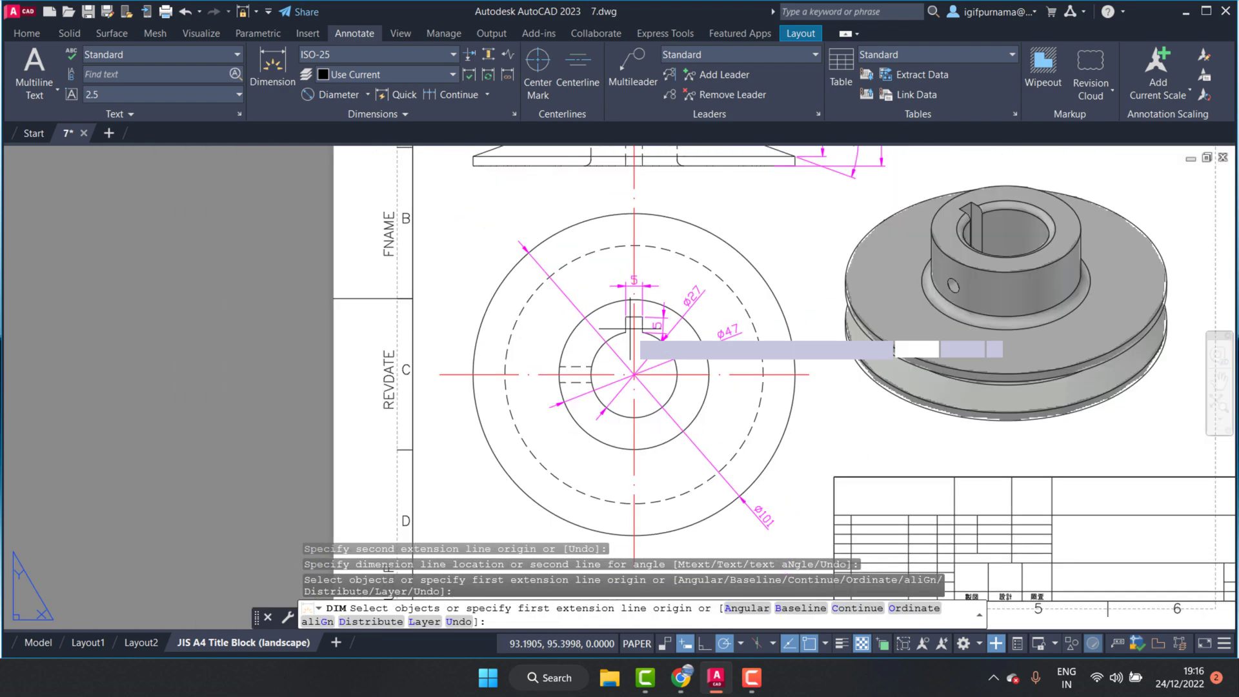
{"action": "scroll", "coordinate": [603, 194], "scroll_direction": "down", "scroll_amount": 2}
{"action": "scroll", "coordinate": [603, 192], "scroll_direction": "up", "scroll_amount": 4}
{"action": "scroll", "coordinate": [603, 192], "scroll_direction": "down", "scroll_amount": 1}
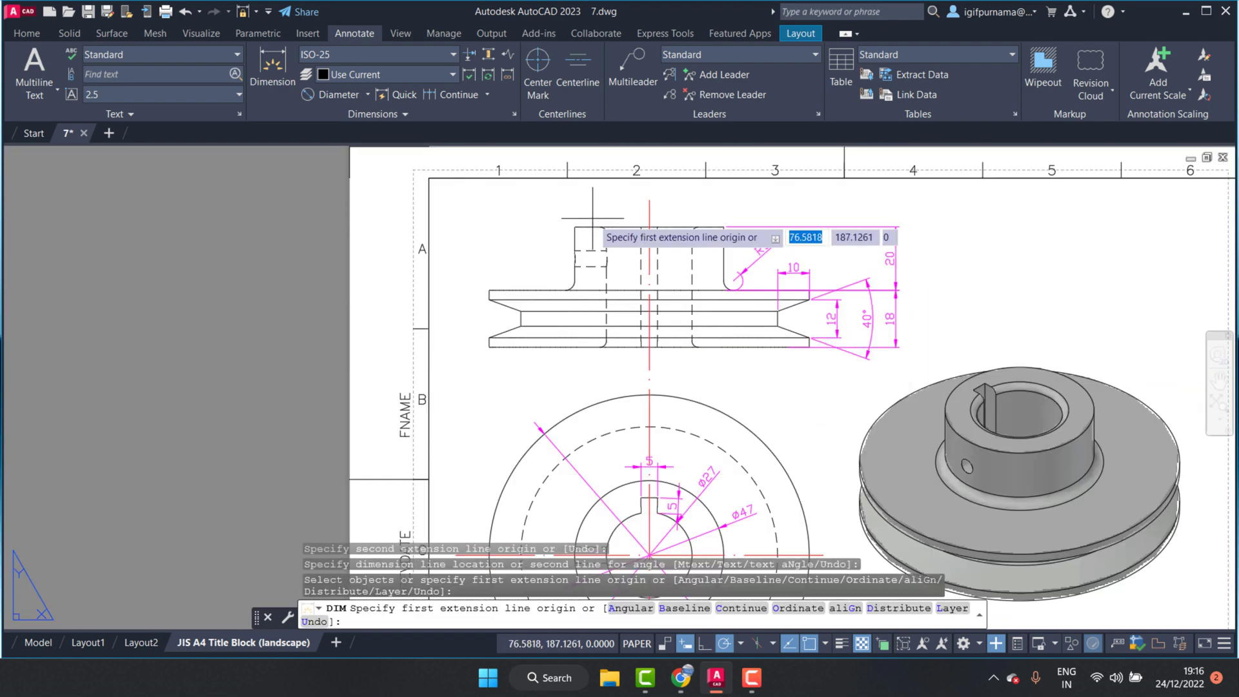
{"action": "scroll", "coordinate": [645, 219], "scroll_direction": "up", "scroll_amount": 1}
{"action": "scroll", "coordinate": [717, 336], "scroll_direction": "down", "scroll_amount": 1}
{"action": "scroll", "coordinate": [510, 381], "scroll_direction": "down", "scroll_amount": 1}
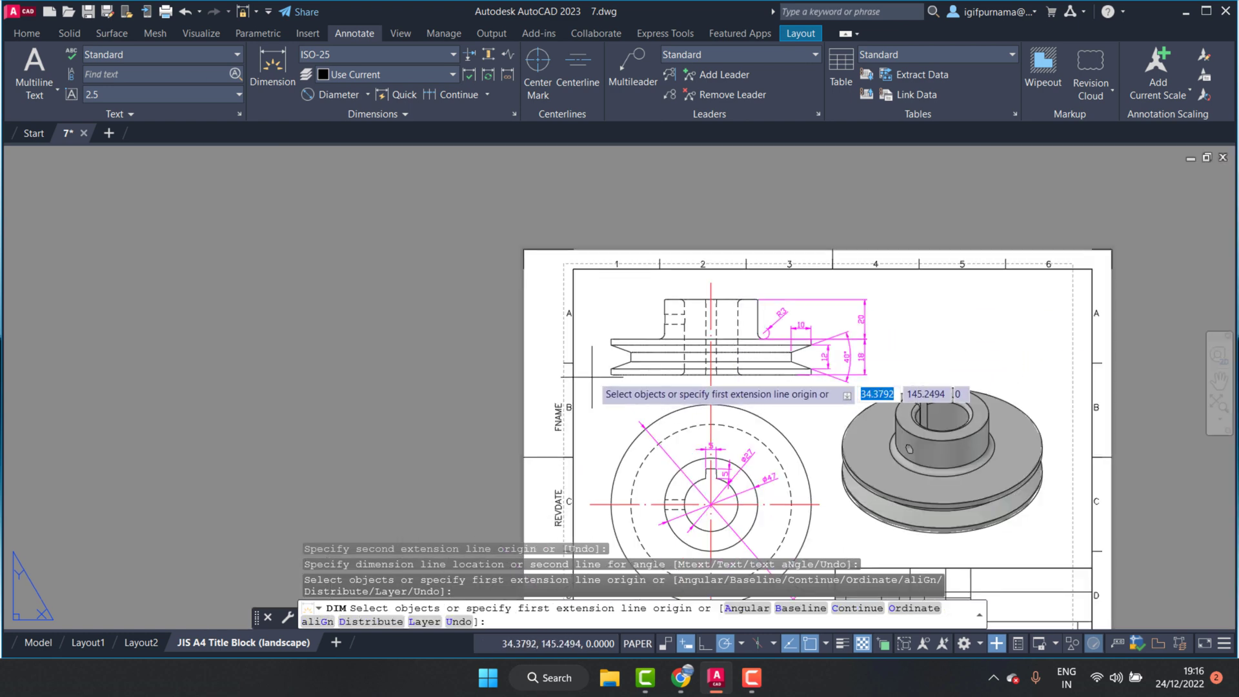
{"action": "scroll", "coordinate": [710, 430], "scroll_direction": "down", "scroll_amount": 1}
{"action": "scroll", "coordinate": [688, 426], "scroll_direction": "down", "scroll_amount": 2}
{"action": "scroll", "coordinate": [689, 424], "scroll_direction": "up", "scroll_amount": 1}
{"action": "scroll", "coordinate": [688, 424], "scroll_direction": "up", "scroll_amount": 3}
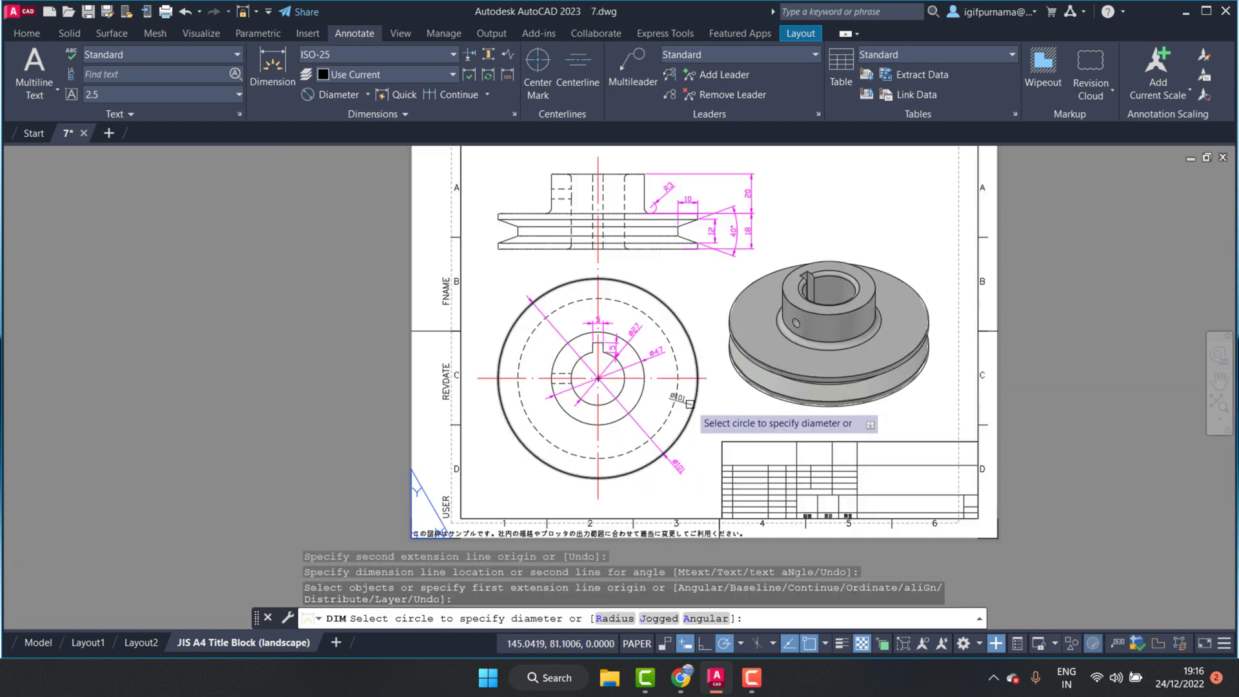
{"action": "key", "text": "Return"}
{"action": "key", "text": "Escape"}
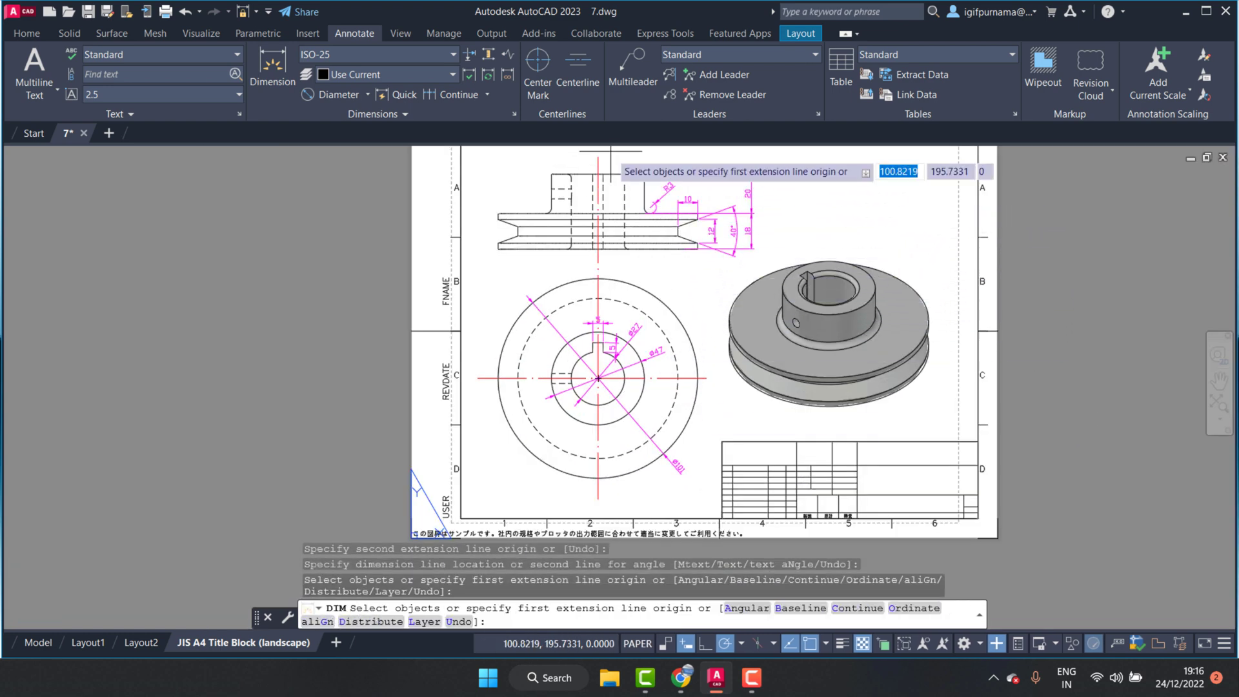
Dimension the hub's right wall as 10 between its top outer and inner corners, placed above
{"action": "scroll", "coordinate": [651, 196], "scroll_direction": "up", "scroll_amount": 4}
{"action": "key", "text": "Return"}
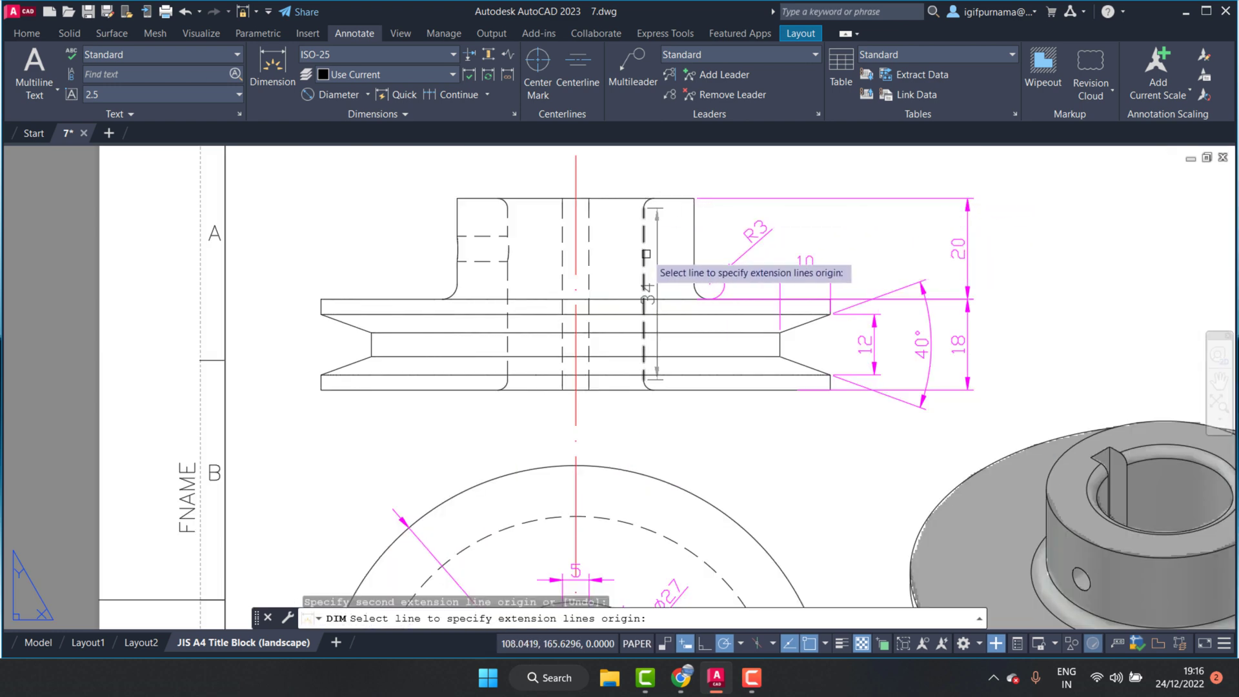
{"action": "key", "text": "Escape"}
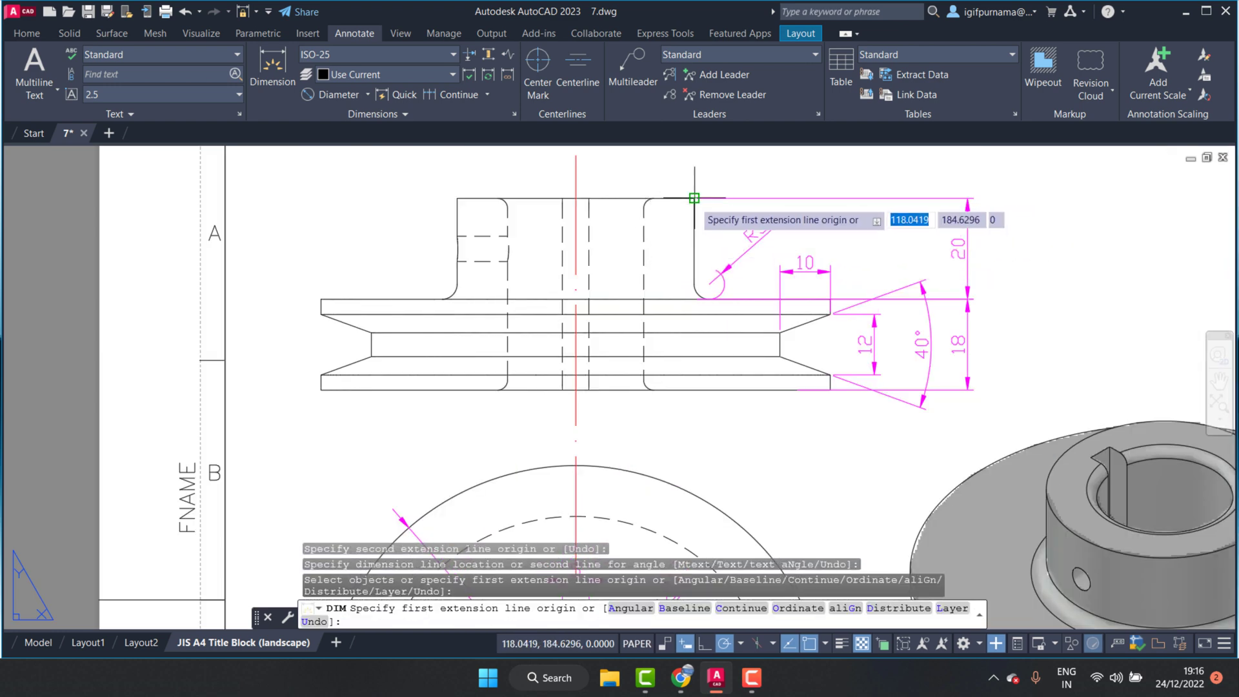
{"action": "left_click", "coordinate": [694, 198]}
{"action": "left_click", "coordinate": [644, 208]}
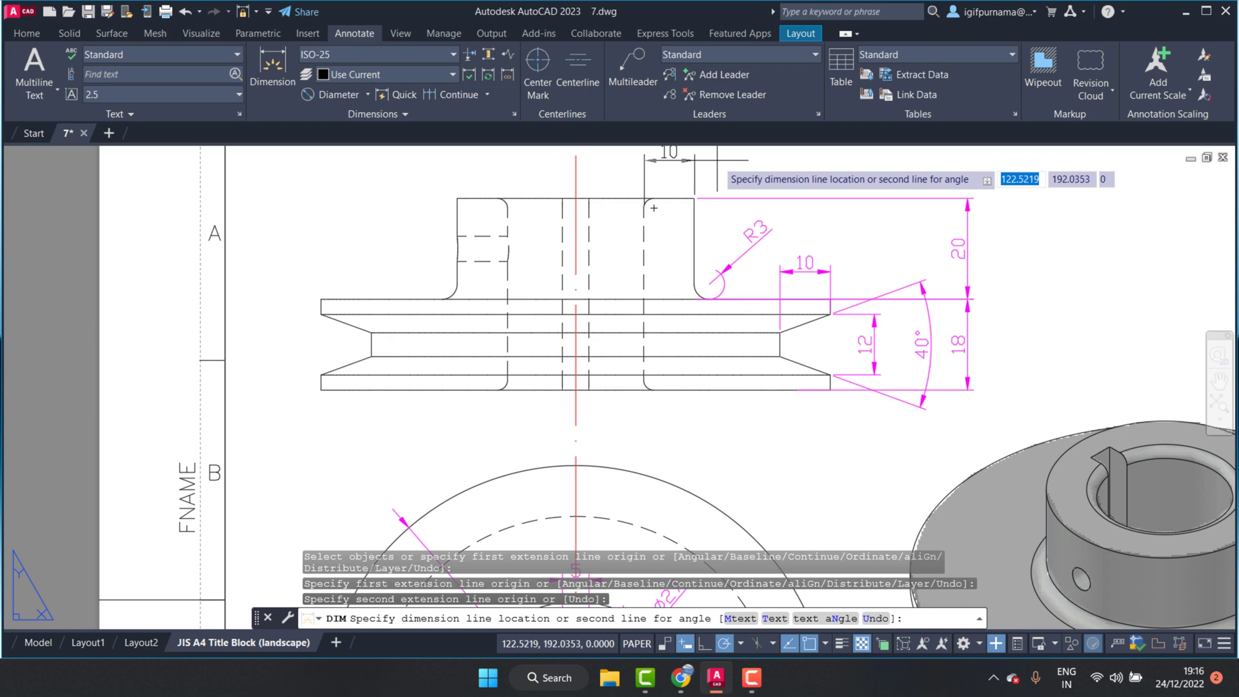
{"action": "left_click", "coordinate": [713, 167]}
{"action": "scroll", "coordinate": [675, 262], "scroll_direction": "down", "scroll_amount": 3}
{"action": "key", "text": "Escape"}
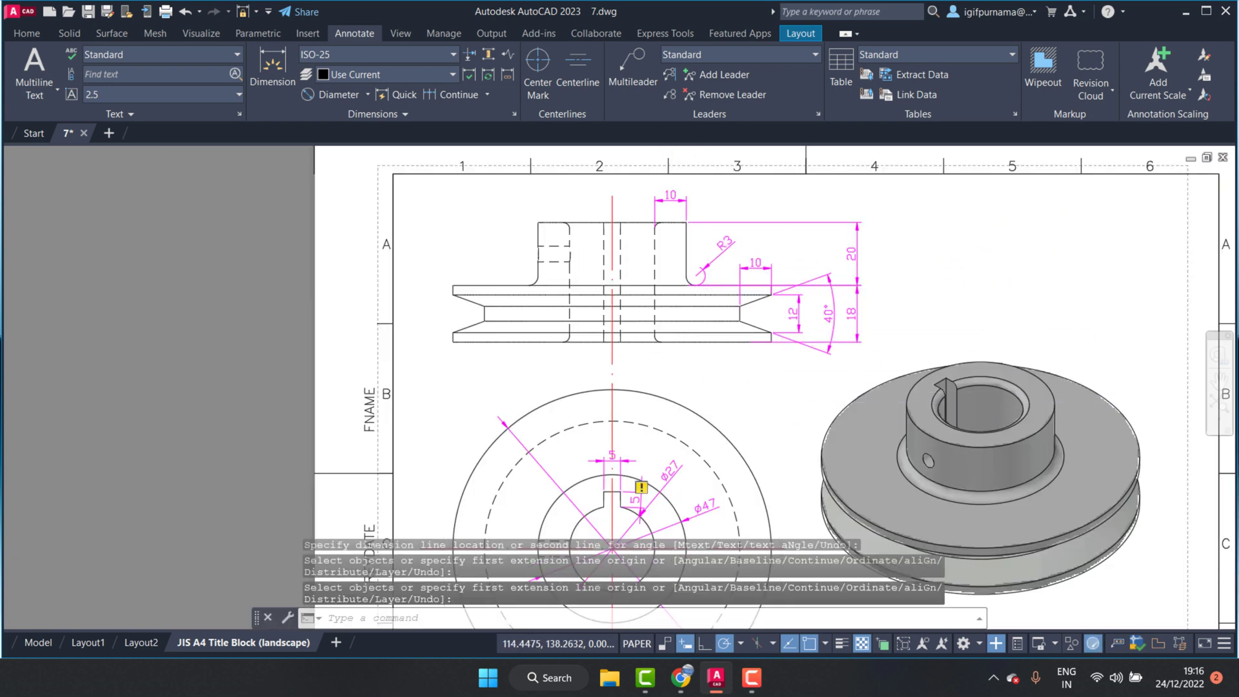
{"action": "scroll", "coordinate": [667, 236], "scroll_direction": "up", "scroll_amount": 1}
{"action": "scroll", "coordinate": [667, 235], "scroll_direction": "up", "scroll_amount": 1}
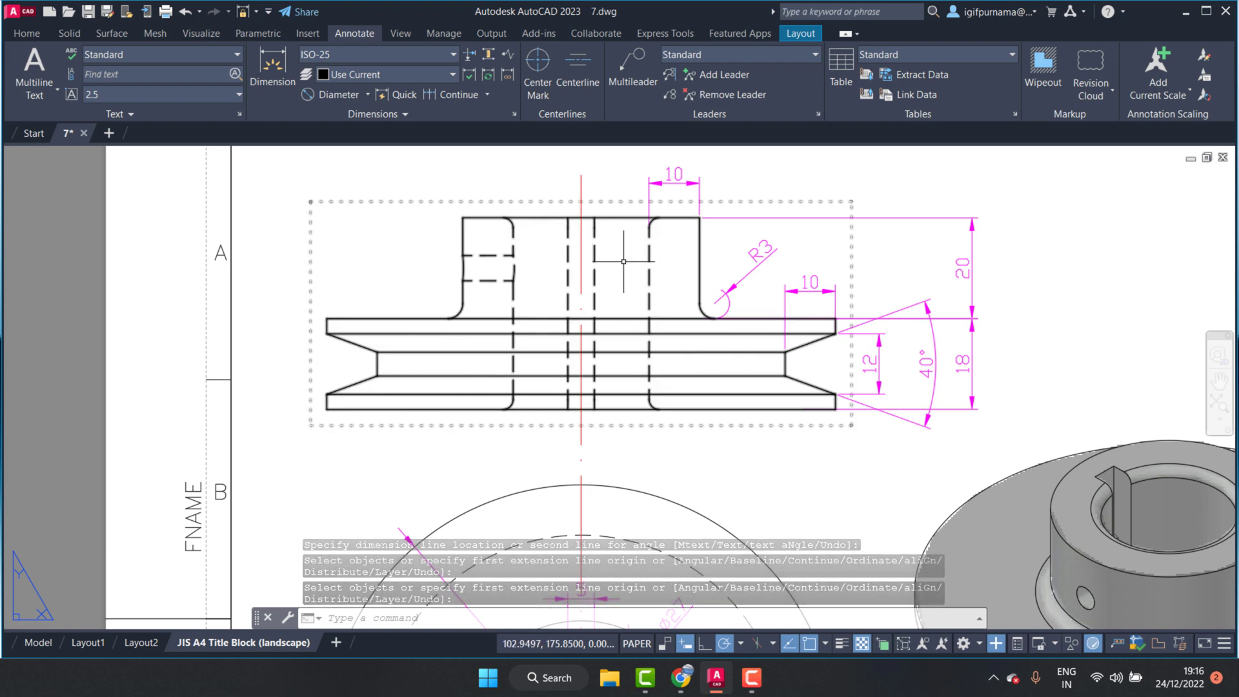
{"action": "scroll", "coordinate": [606, 269], "scroll_direction": "down", "scroll_amount": 3}
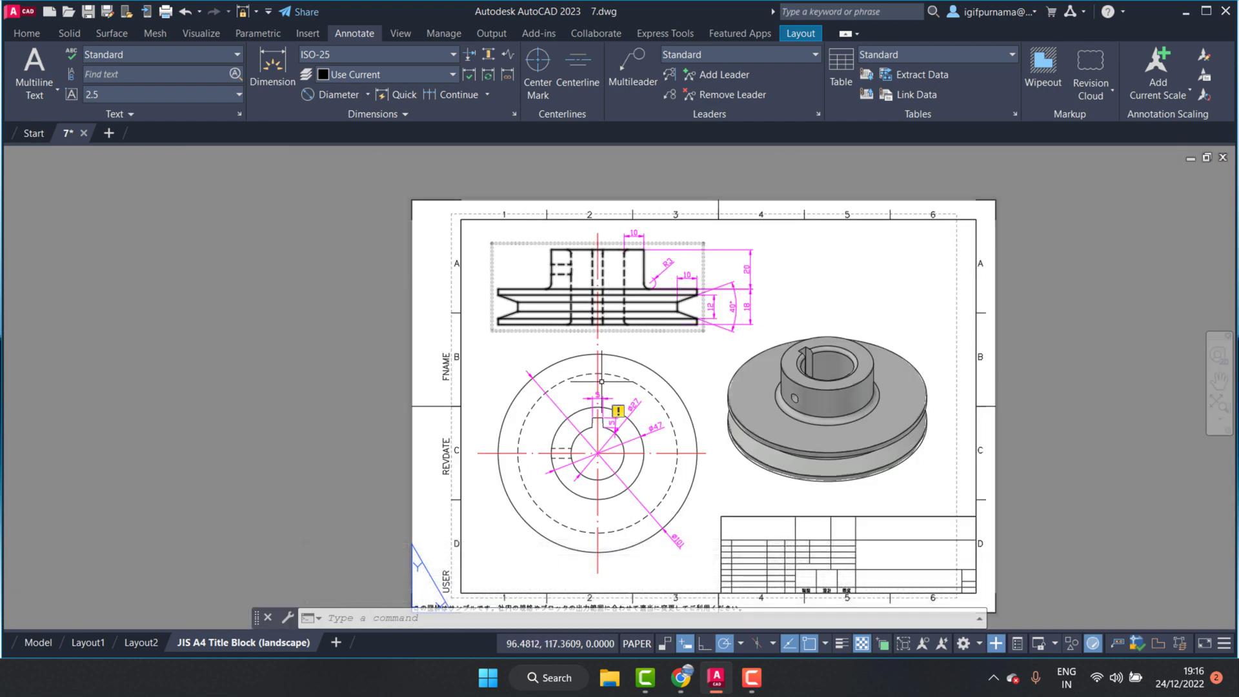
Erase the Japanese sample note below the sheet using Erase on the Home tab
{"action": "scroll", "coordinate": [626, 455], "scroll_direction": "down", "scroll_amount": 2}
{"action": "scroll", "coordinate": [619, 357], "scroll_direction": "up", "scroll_amount": 3}
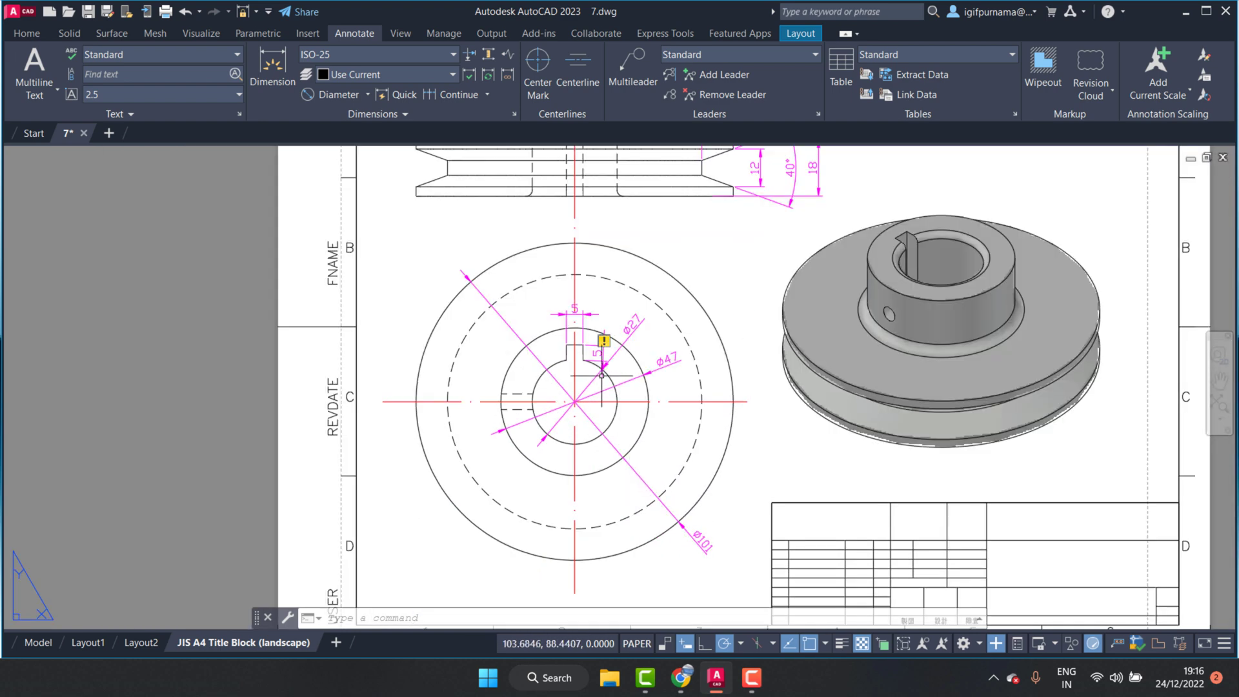
{"action": "scroll", "coordinate": [617, 340], "scroll_direction": "up", "scroll_amount": 2}
{"action": "scroll", "coordinate": [591, 291], "scroll_direction": "up", "scroll_amount": 3}
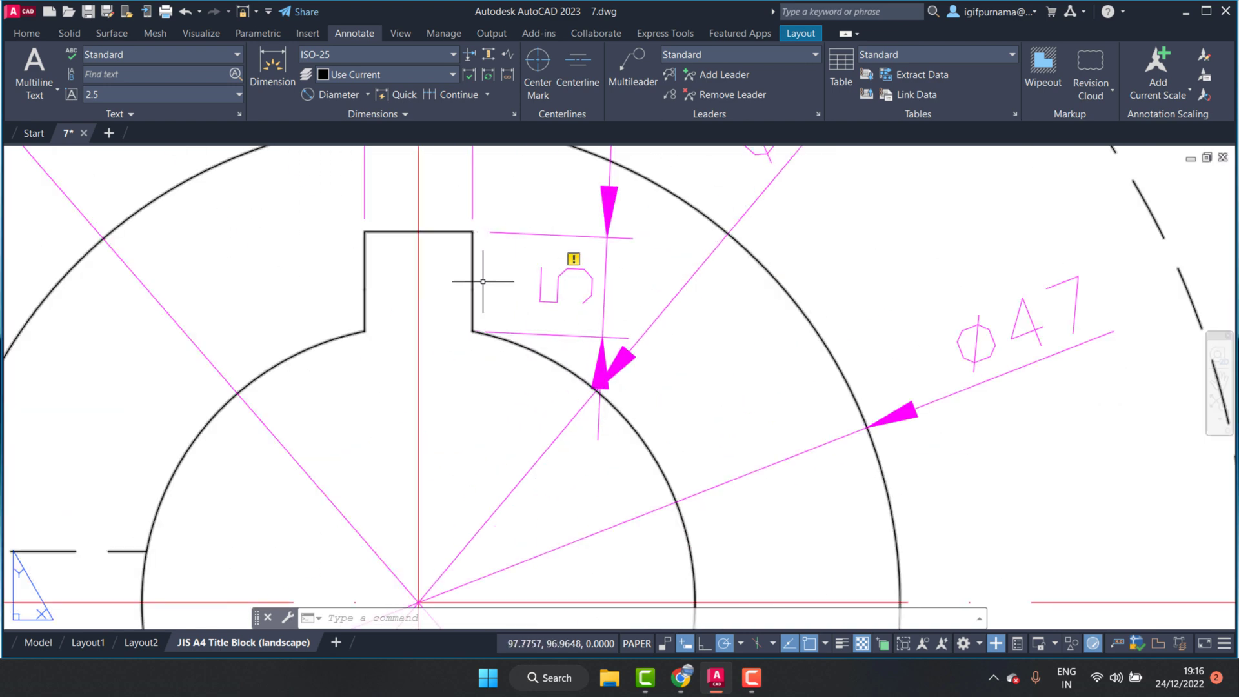
{"action": "scroll", "coordinate": [523, 273], "scroll_direction": "down", "scroll_amount": 2}
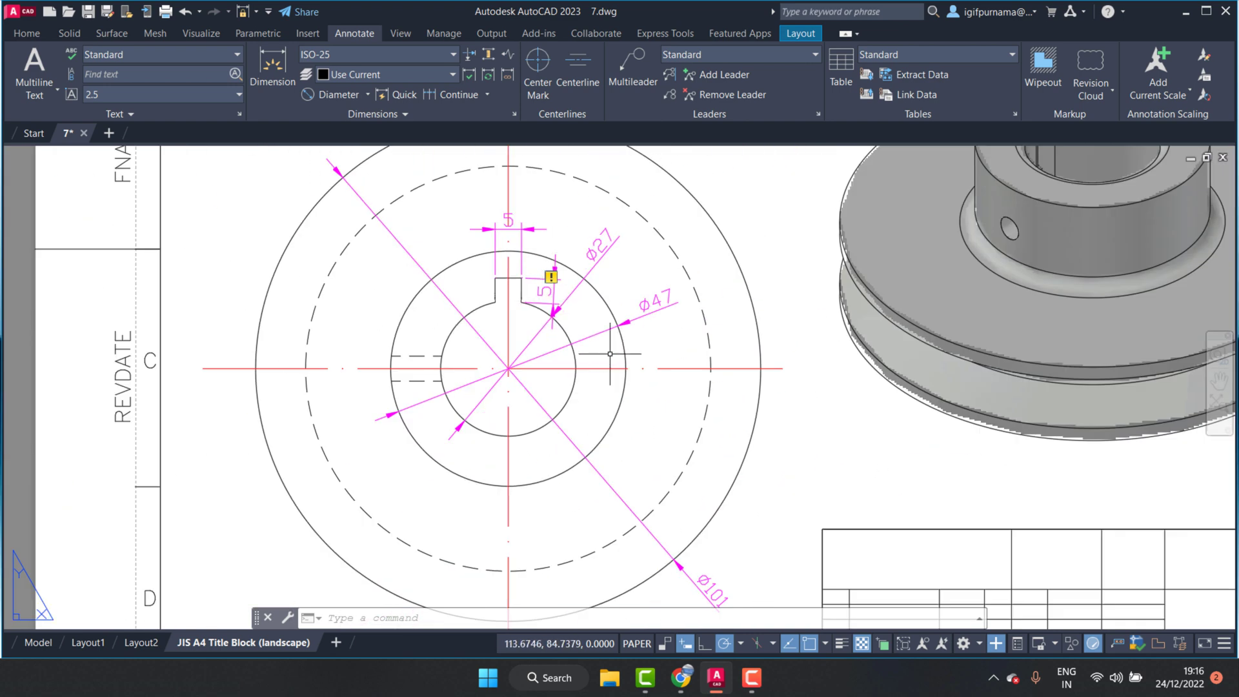
{"action": "scroll", "coordinate": [555, 277], "scroll_direction": "down", "scroll_amount": 2}
{"action": "scroll", "coordinate": [904, 465], "scroll_direction": "up", "scroll_amount": 4}
{"action": "scroll", "coordinate": [844, 438], "scroll_direction": "down", "scroll_amount": 1}
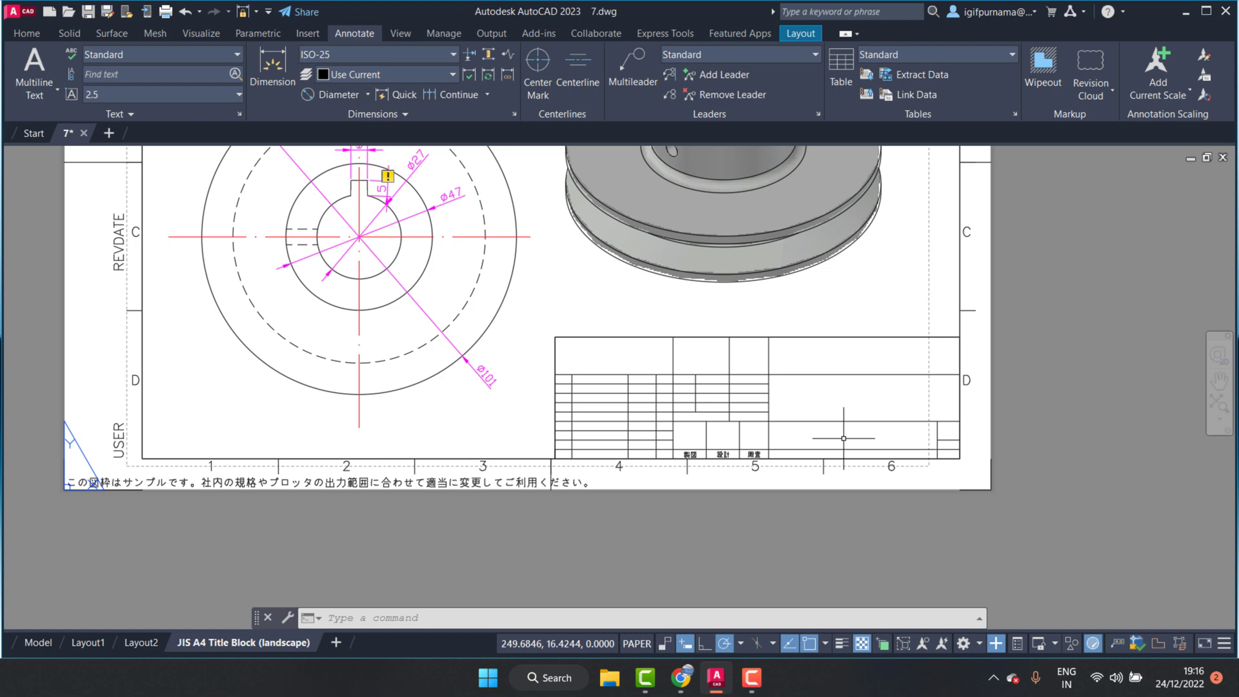
{"action": "scroll", "coordinate": [774, 477], "scroll_direction": "down", "scroll_amount": 1}
{"action": "scroll", "coordinate": [645, 480], "scroll_direction": "up", "scroll_amount": 1}
{"action": "left_click", "coordinate": [615, 482]}
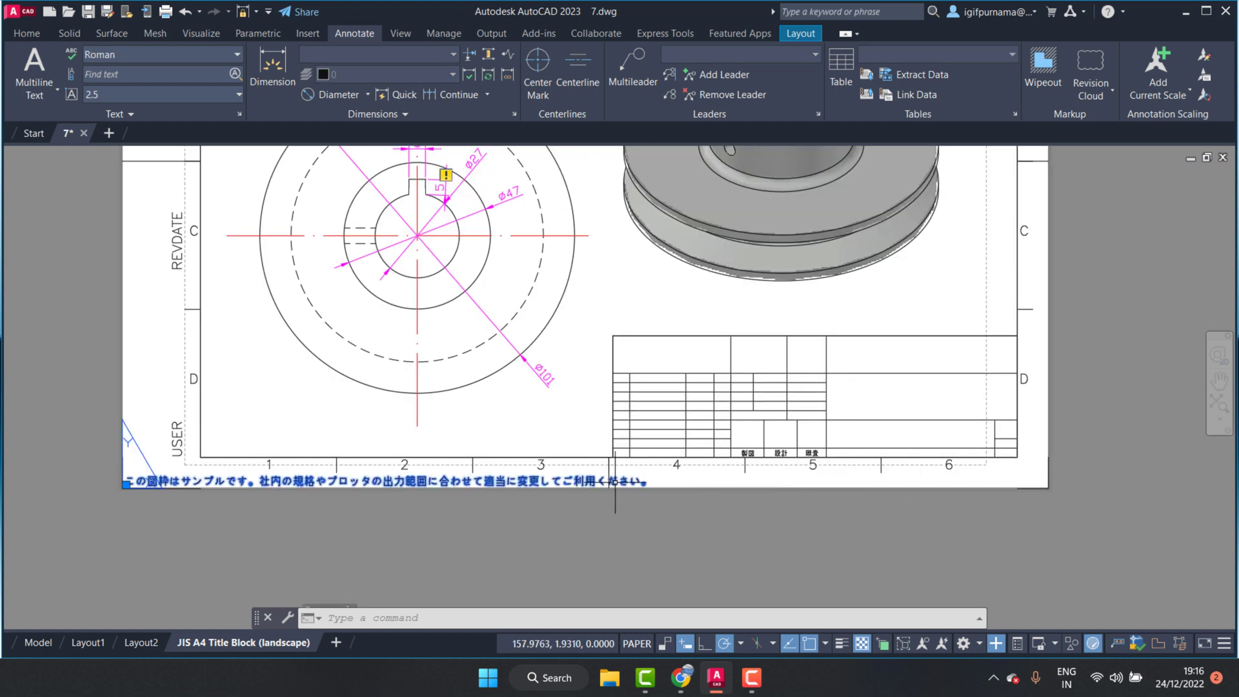
{"action": "left_click", "coordinate": [26, 32]}
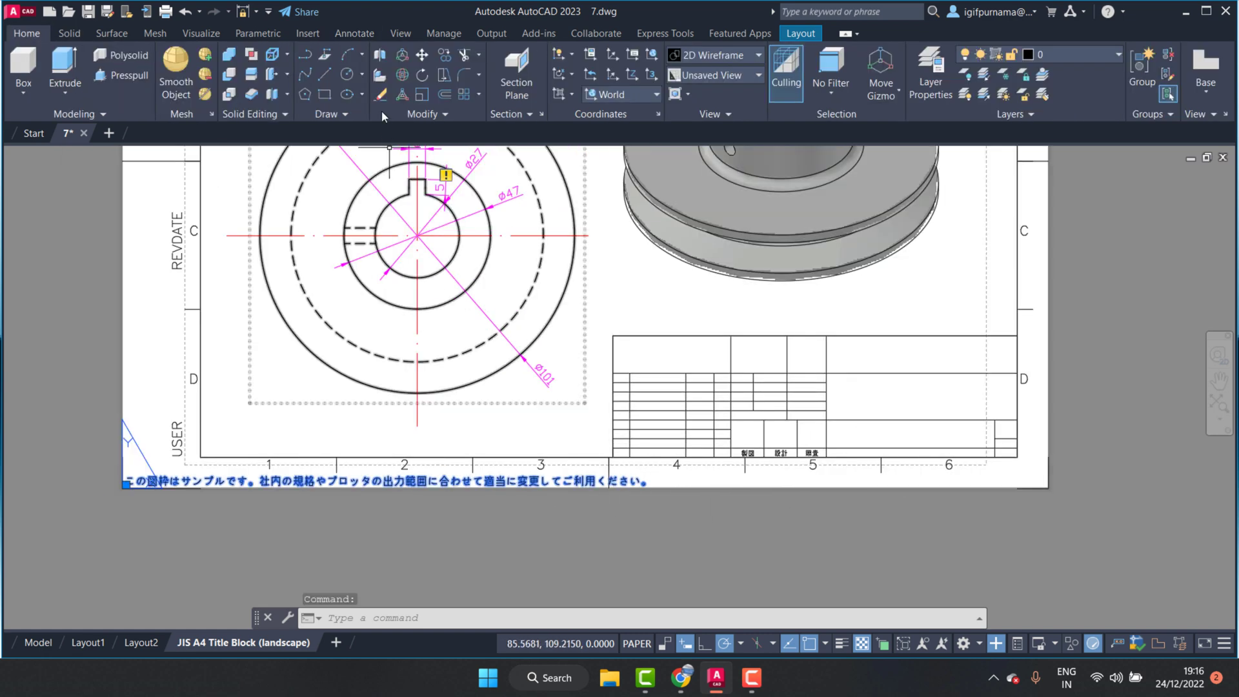
{"action": "left_click", "coordinate": [382, 95]}
Zoom around the sheet to check the title block after the deletion
{"action": "scroll", "coordinate": [783, 452], "scroll_direction": "up", "scroll_amount": 4}
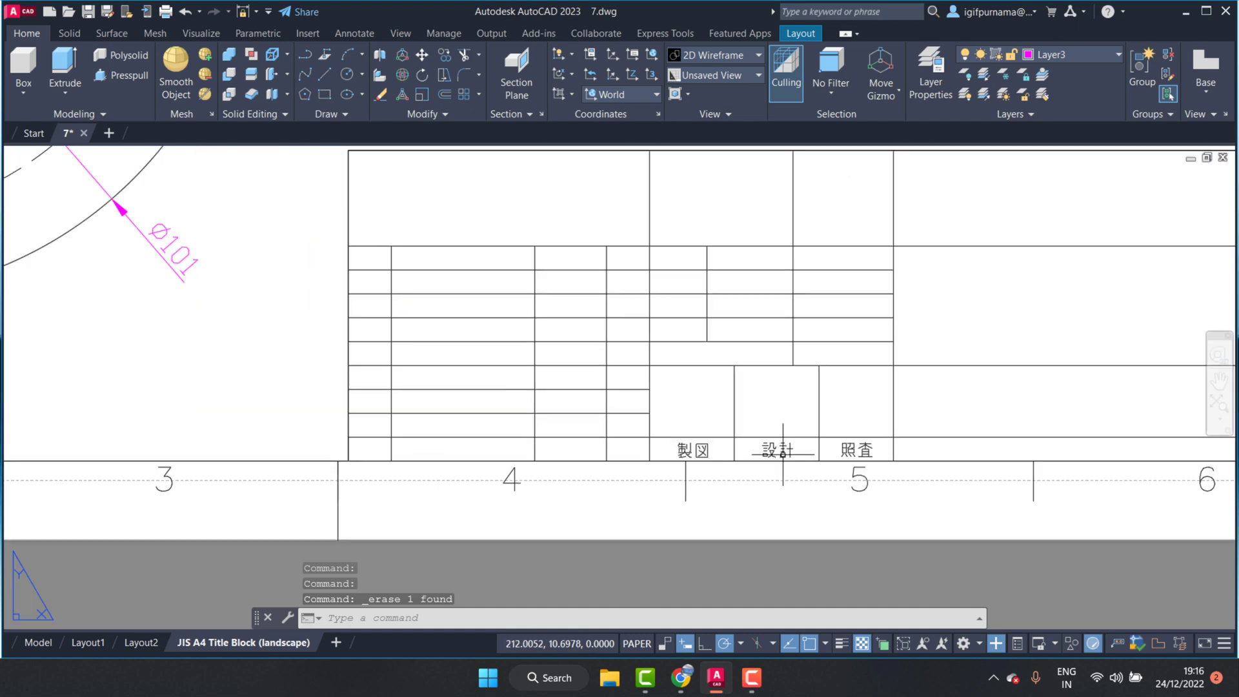
{"action": "scroll", "coordinate": [548, 301], "scroll_direction": "down", "scroll_amount": 8}
{"action": "scroll", "coordinate": [548, 301], "scroll_direction": "down", "scroll_amount": 4}
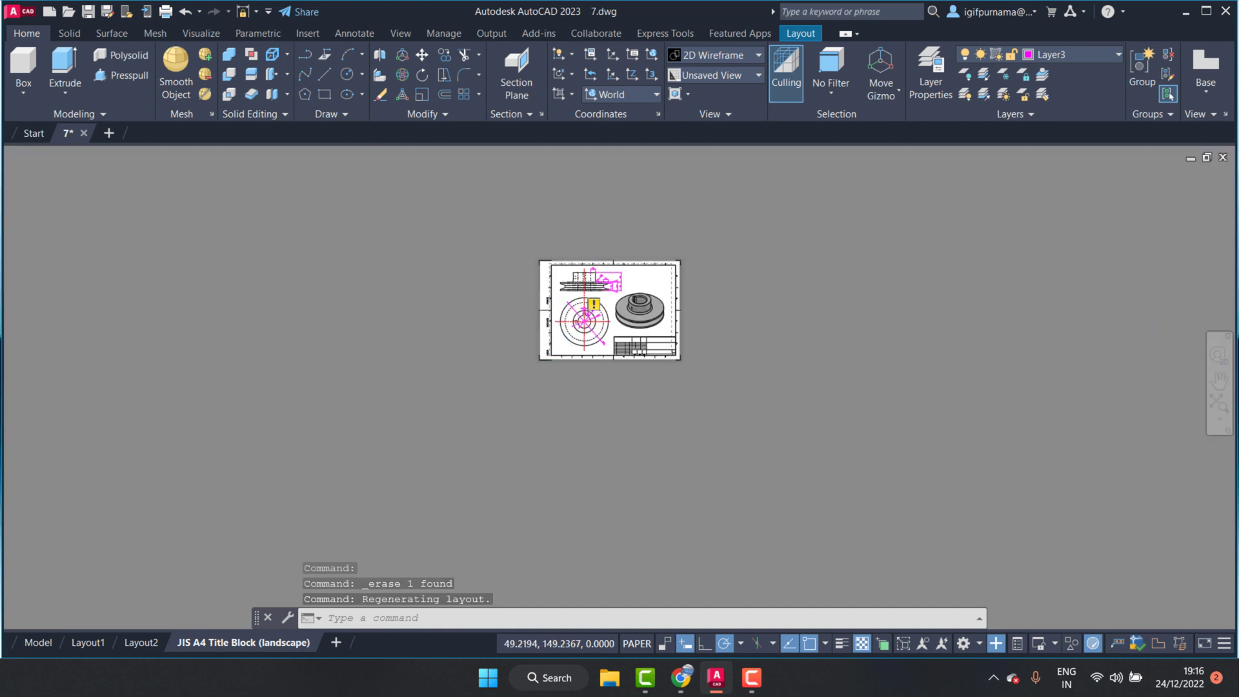
{"action": "scroll", "coordinate": [548, 302], "scroll_direction": "up", "scroll_amount": 4}
{"action": "scroll", "coordinate": [548, 301], "scroll_direction": "up", "scroll_amount": 3}
{"action": "scroll", "coordinate": [581, 323], "scroll_direction": "down", "scroll_amount": 1}
{"action": "scroll", "coordinate": [633, 360], "scroll_direction": "down", "scroll_amount": 2}
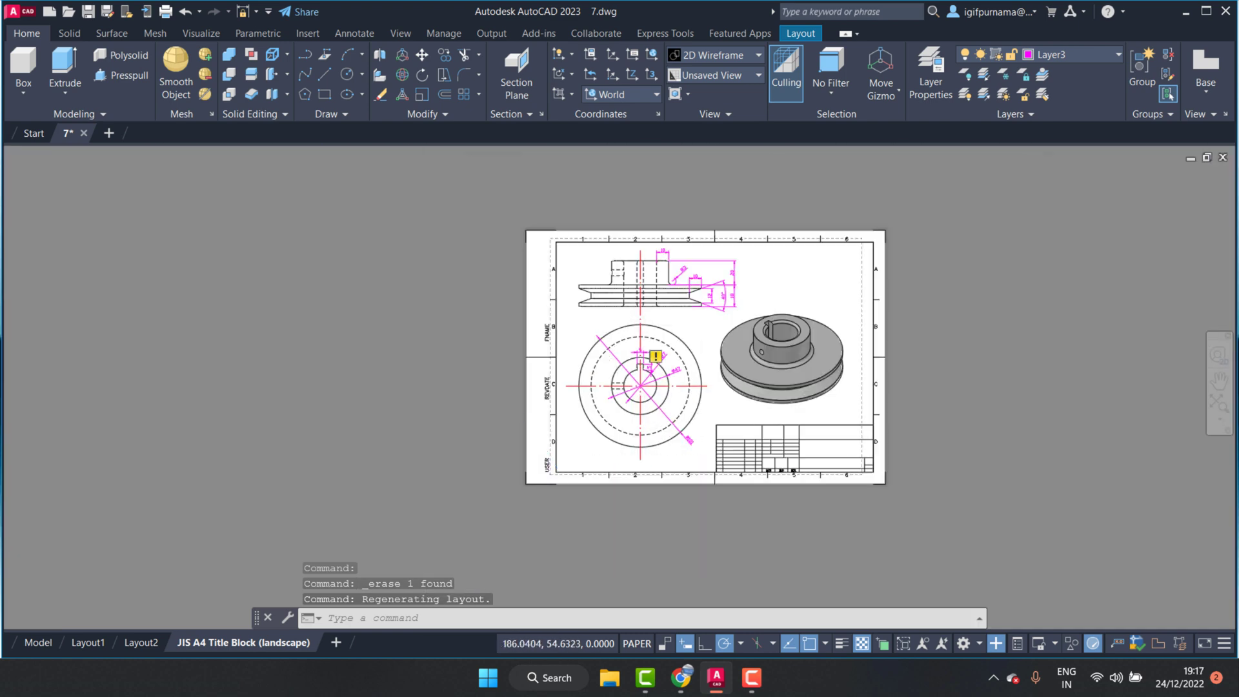
{"action": "scroll", "coordinate": [753, 418], "scroll_direction": "up", "scroll_amount": 2}
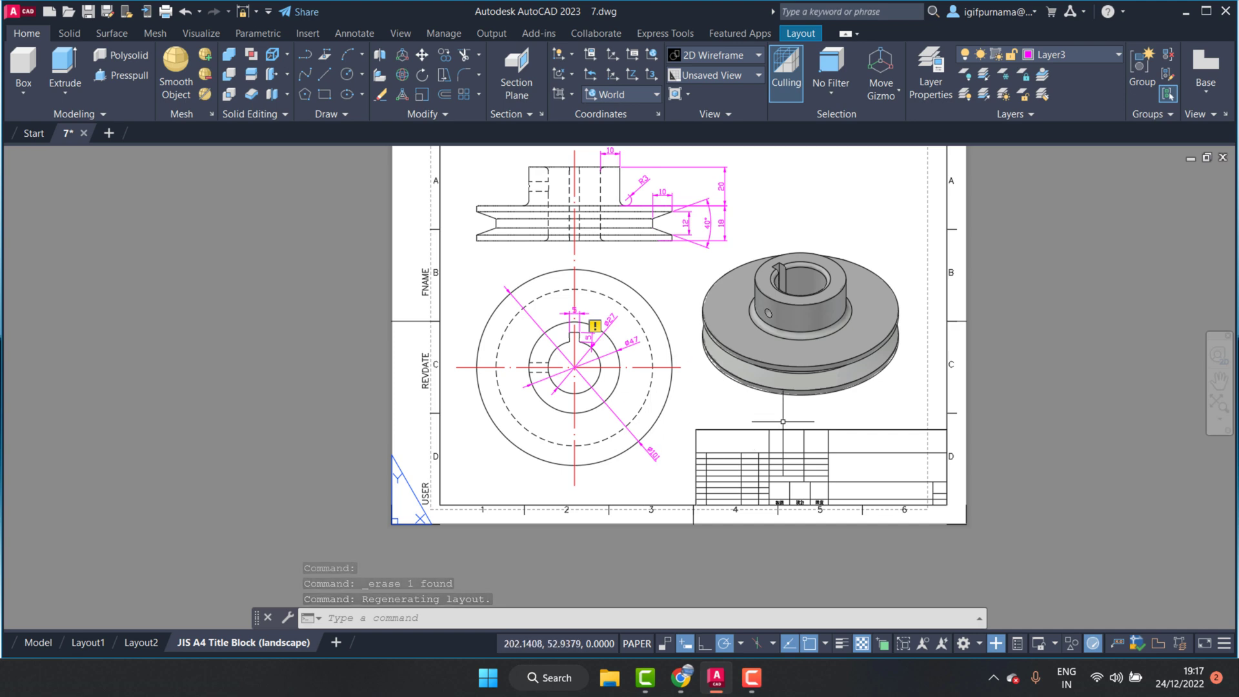
{"action": "scroll", "coordinate": [623, 409], "scroll_direction": "down", "scroll_amount": 2}
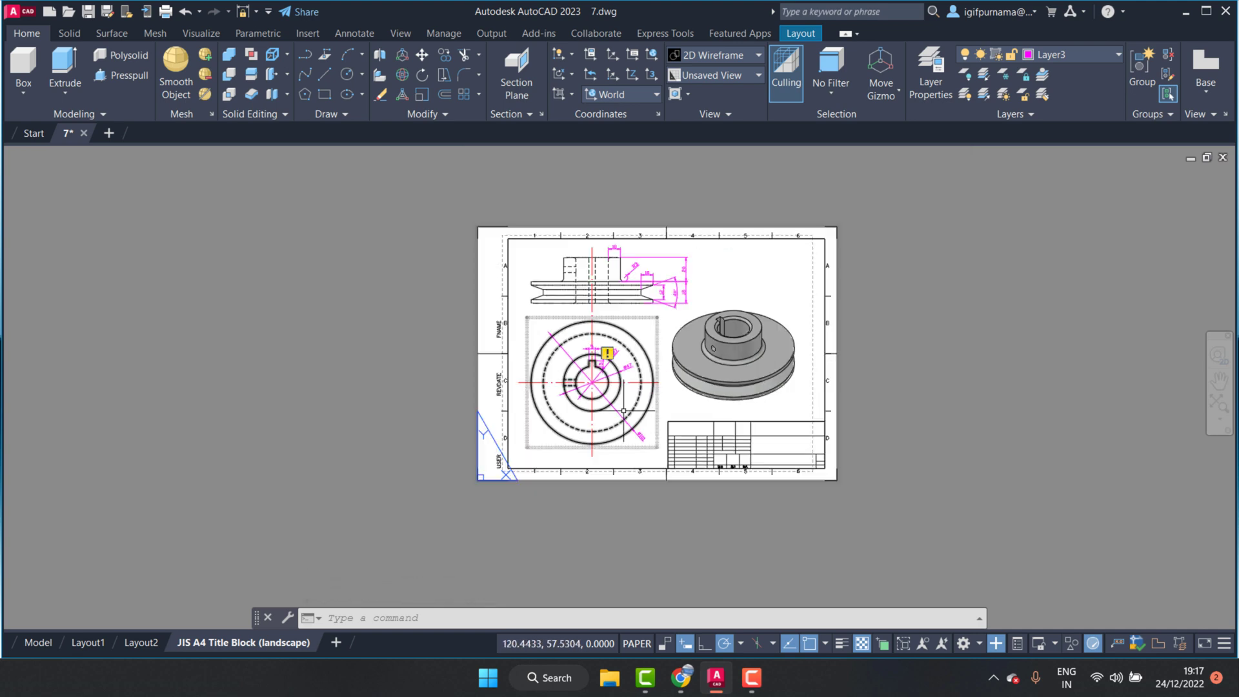
{"action": "scroll", "coordinate": [706, 449], "scroll_direction": "up", "scroll_amount": 2}
{"action": "scroll", "coordinate": [780, 437], "scroll_direction": "up", "scroll_amount": 2}
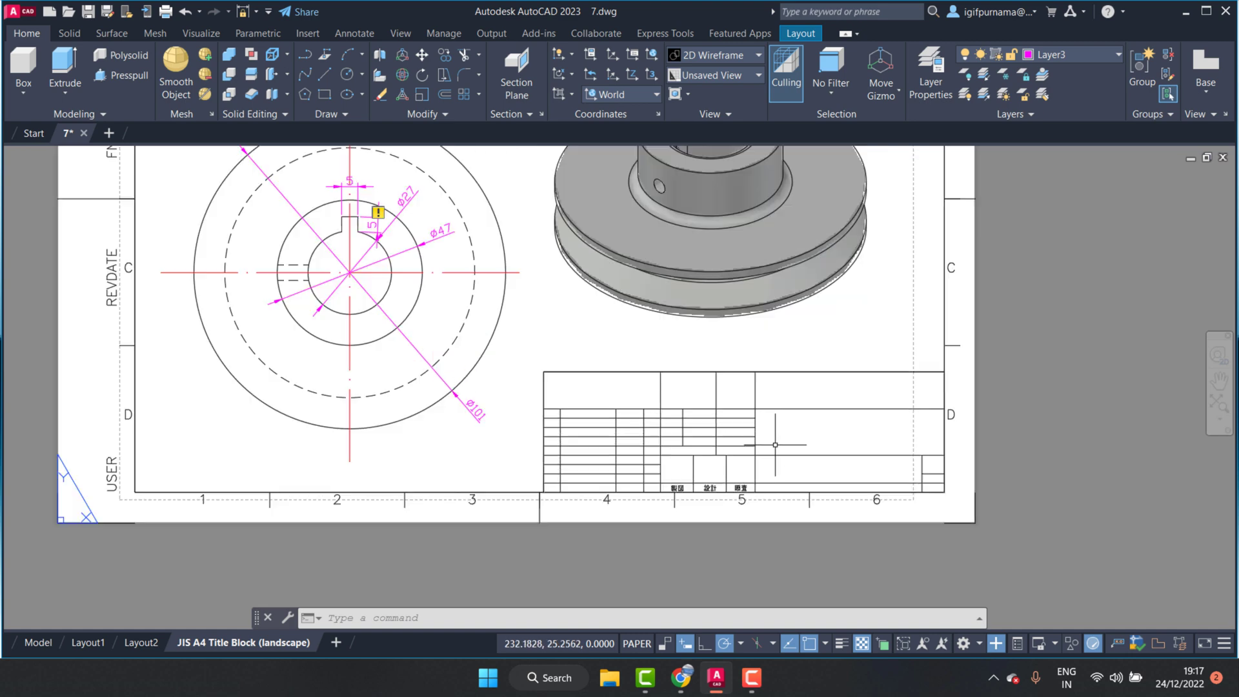
{"action": "scroll", "coordinate": [749, 488], "scroll_direction": "up", "scroll_amount": 2}
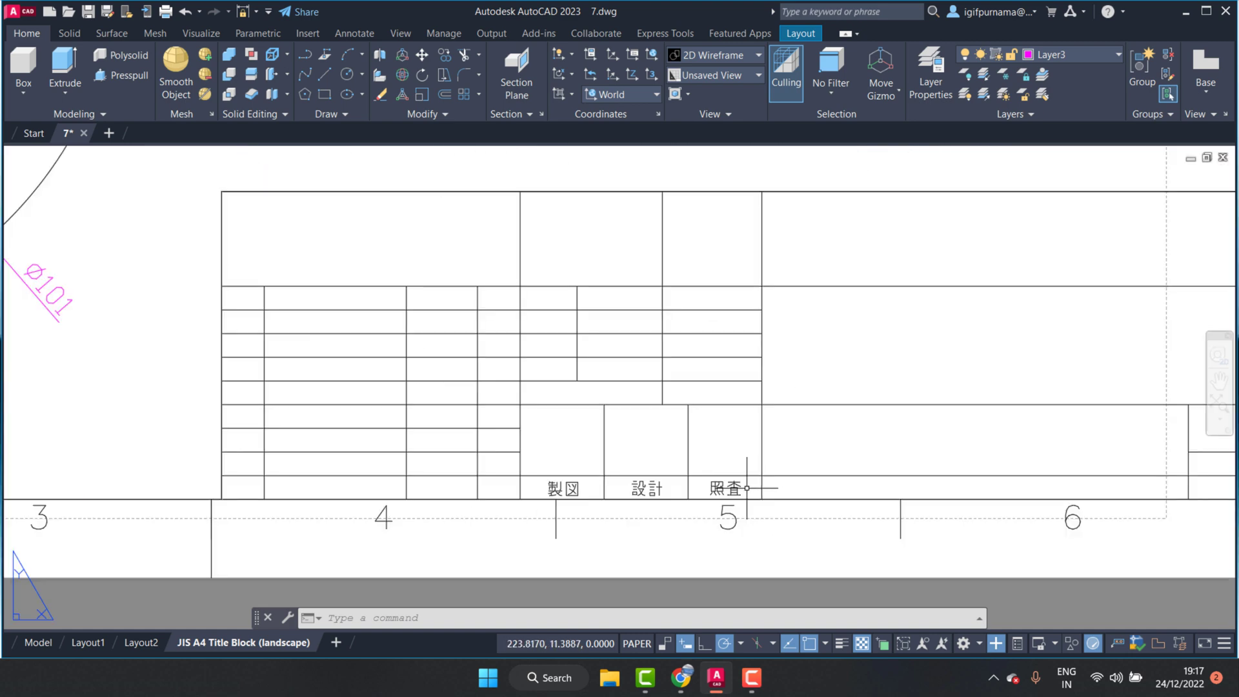
Copy the 照査 label into the empty upper-right title-block cell
{"action": "left_click", "coordinate": [425, 56]}
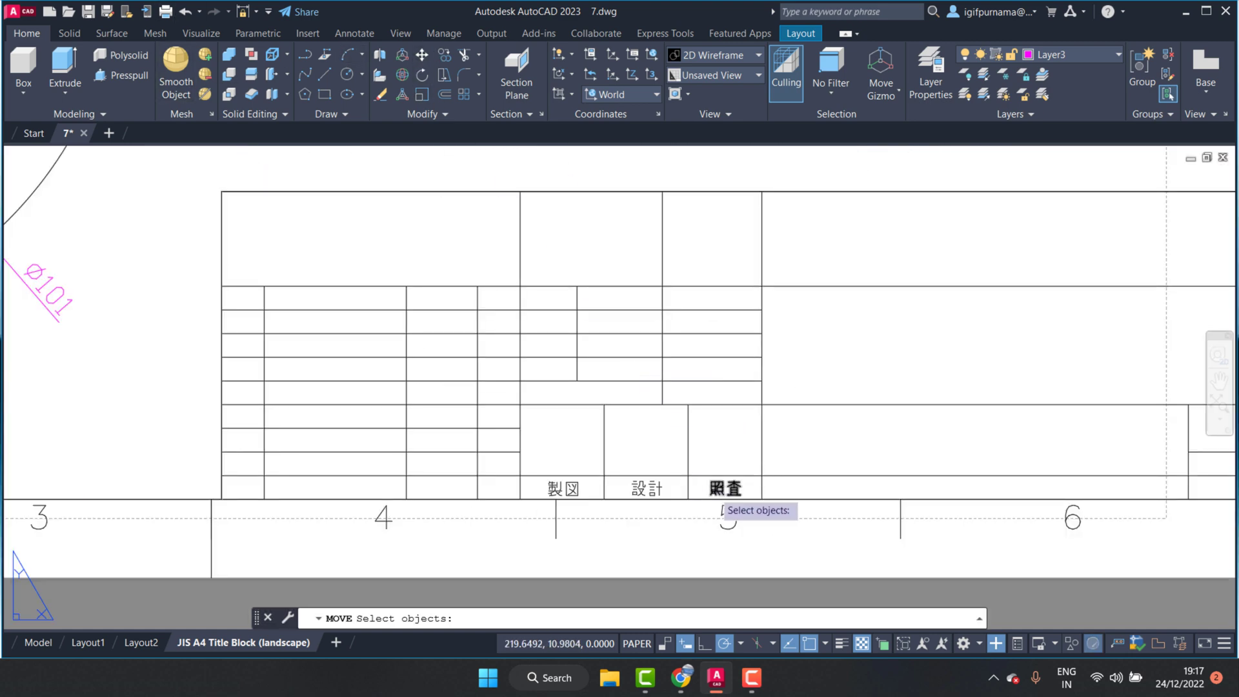
{"action": "left_click", "coordinate": [726, 489]}
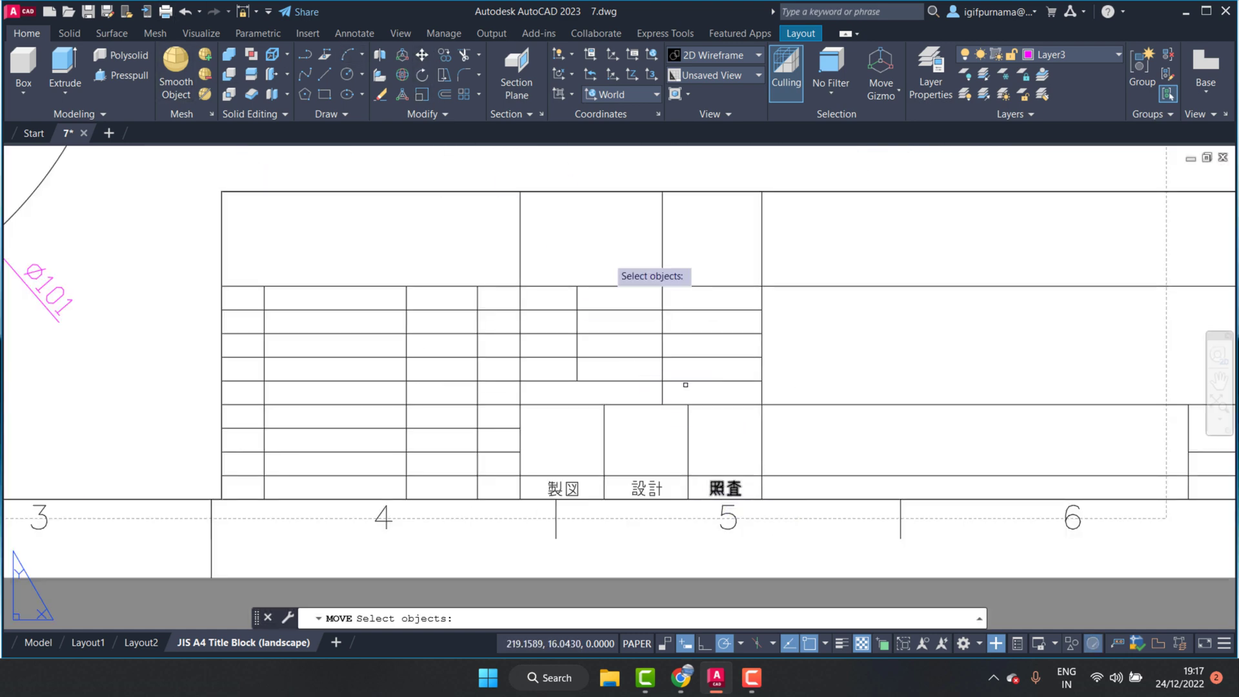
{"action": "left_click", "coordinate": [720, 488]}
{"action": "key", "text": "Return"}
{"action": "left_click", "coordinate": [726, 496]}
{"action": "left_click", "coordinate": [788, 242]}
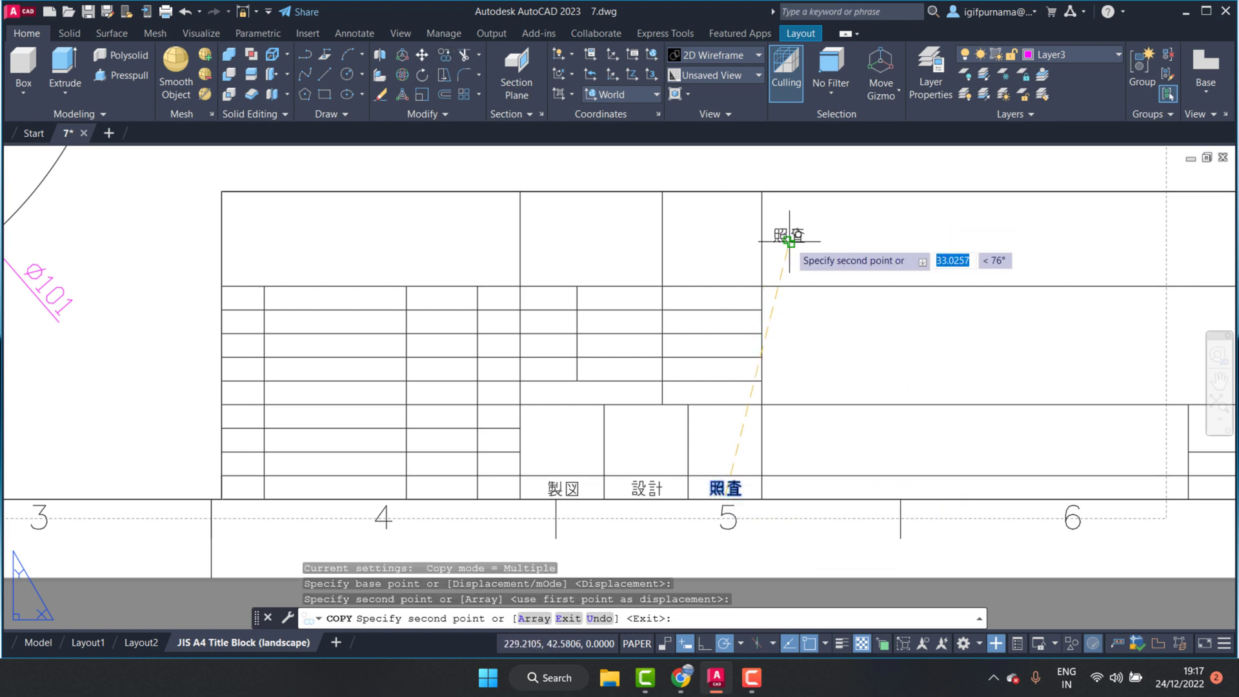
{"action": "right_click", "coordinate": [788, 243]}
{"action": "left_click", "coordinate": [814, 258]}
{"action": "left_click", "coordinate": [798, 240]}
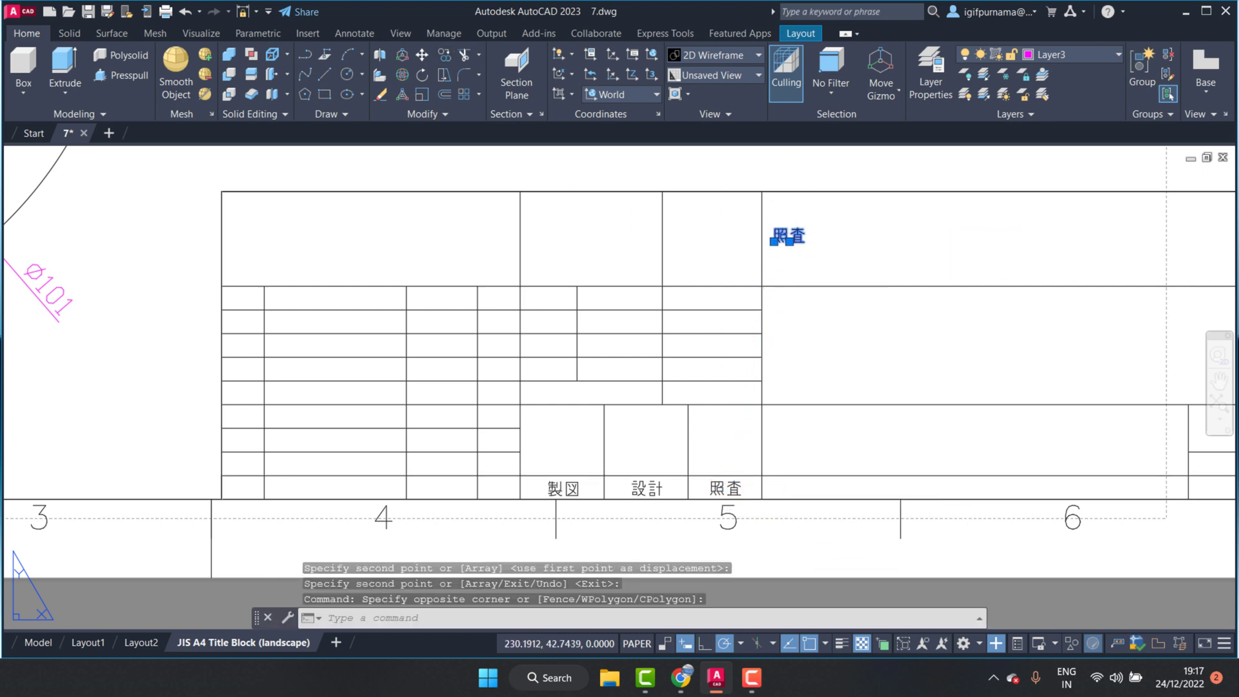
Change the copied label's text to 'Belajar CAD 3D Ke 2d'
{"action": "double_click", "coordinate": [784, 237]}
{"action": "type", "text": "Belajar CAD 3D Ke 2d"}
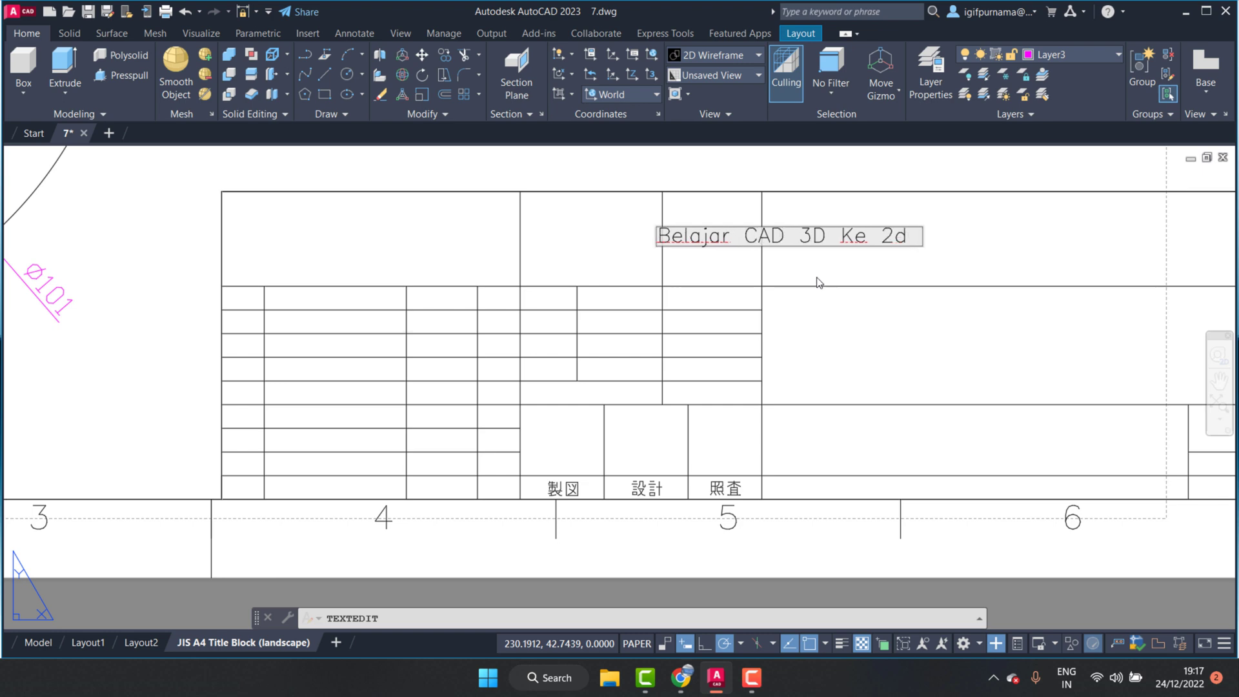
{"action": "left_click", "coordinate": [824, 297]}
{"action": "right_click", "coordinate": [811, 269]}
Move the title text further right within the upper title-block cell
{"action": "left_click", "coordinate": [826, 277]}
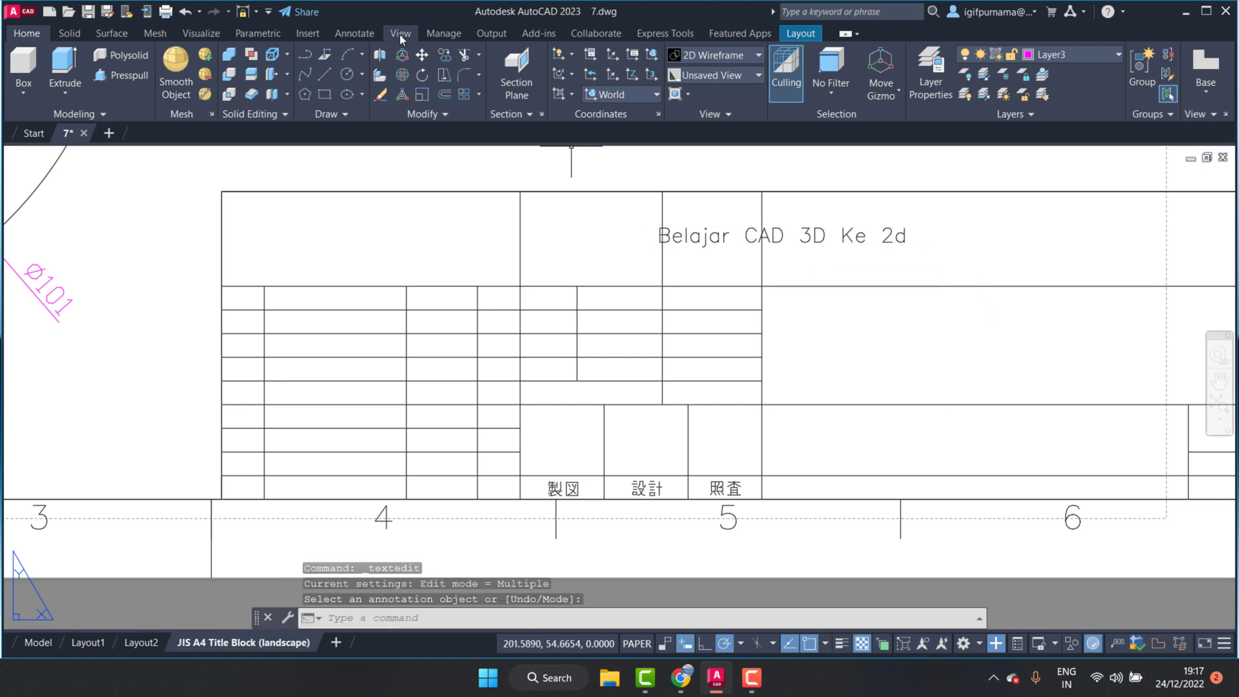
{"action": "left_click", "coordinate": [422, 54]}
{"action": "left_click", "coordinate": [929, 257]}
{"action": "left_click", "coordinate": [806, 213]}
{"action": "key", "text": "Return"}
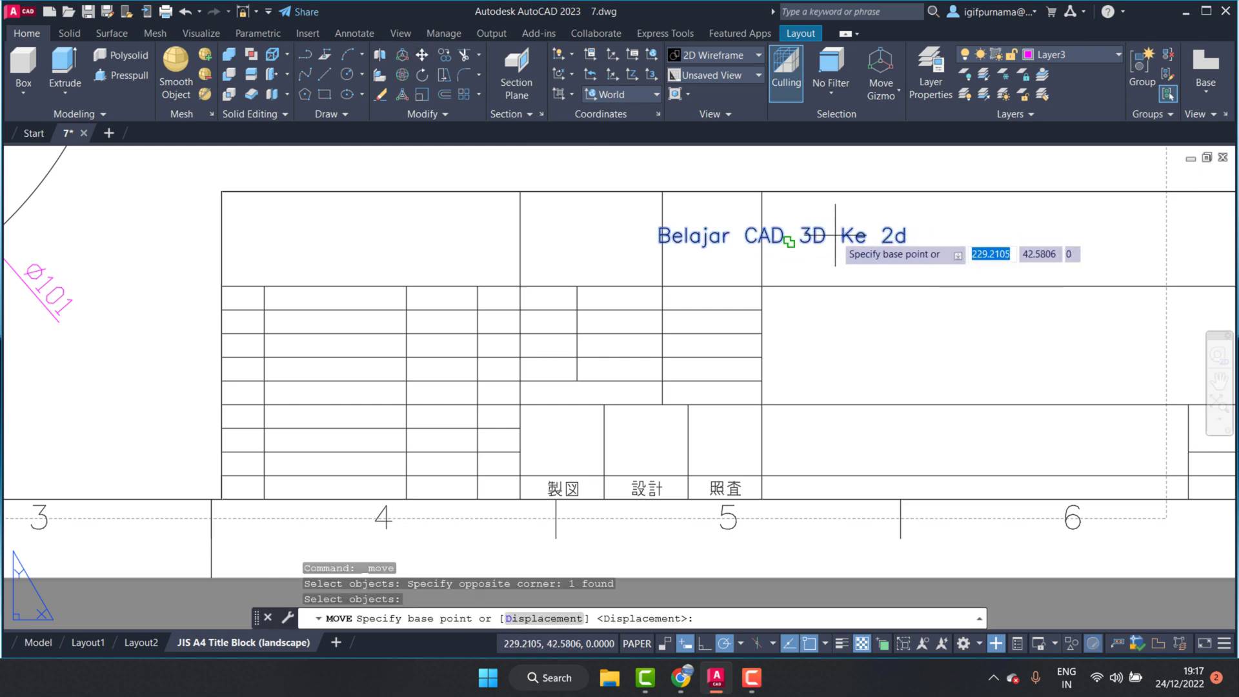
{"action": "left_click", "coordinate": [788, 242]}
{"action": "left_click", "coordinate": [969, 241]}
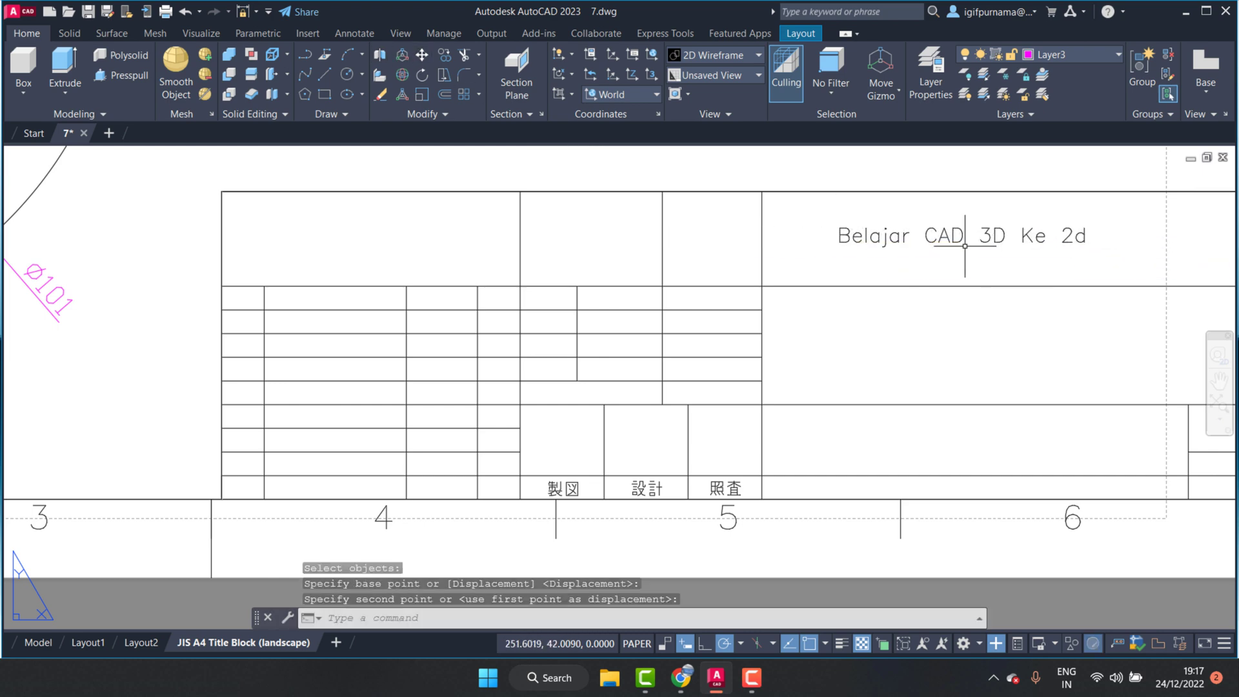
Scale up the title text from its left end to fill the cell
{"action": "left_click", "coordinate": [424, 94]}
{"action": "left_click", "coordinate": [898, 268]}
{"action": "left_click", "coordinate": [838, 225]}
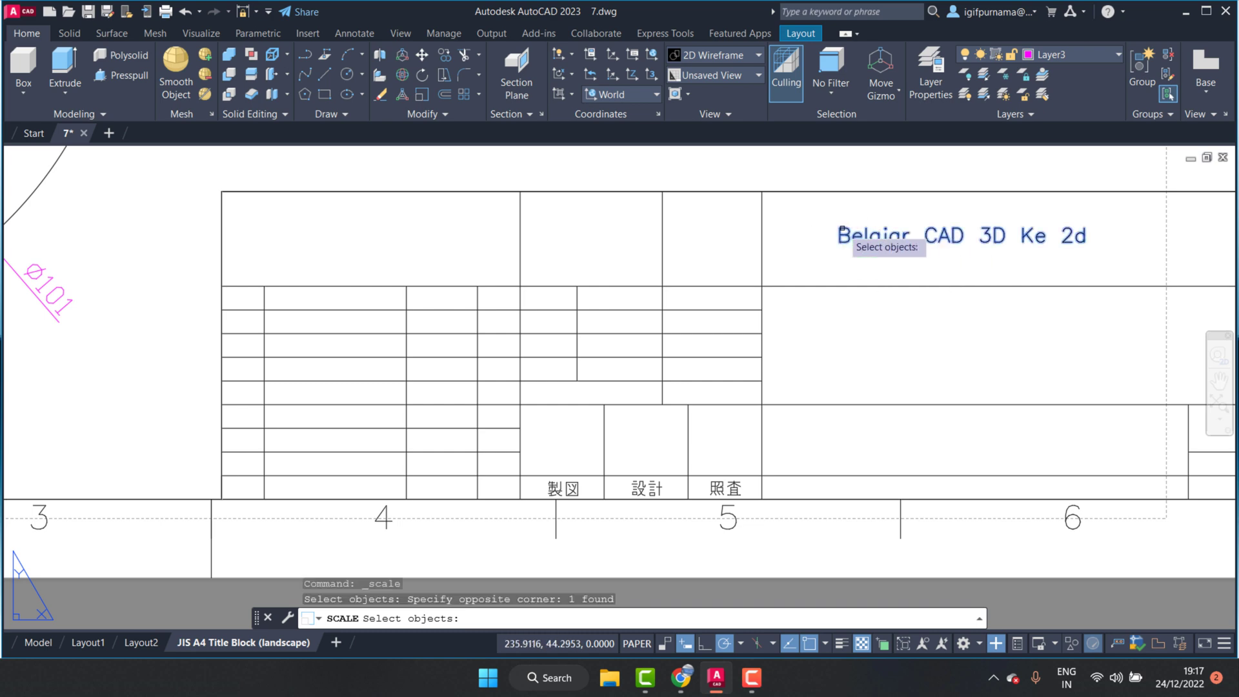
{"action": "key", "text": "Return"}
{"action": "left_click", "coordinate": [838, 242]}
{"action": "scroll", "coordinate": [904, 244], "scroll_direction": "down", "scroll_amount": 2}
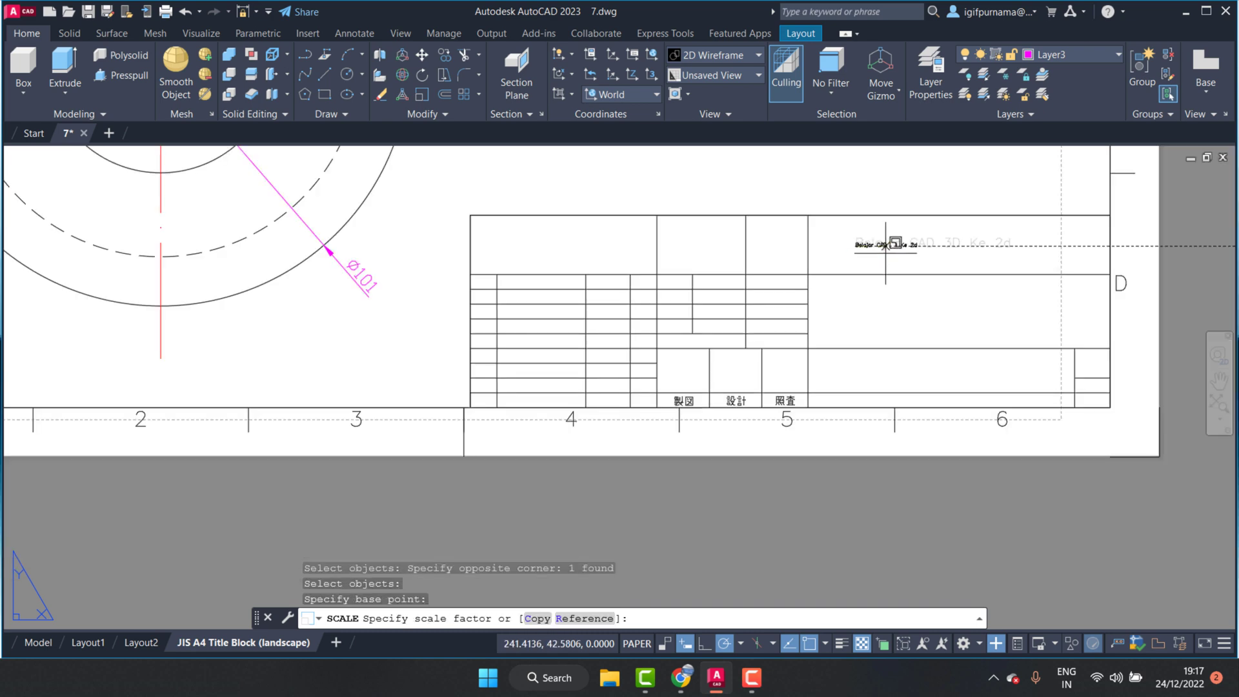
{"action": "left_click", "coordinate": [994, 241]}
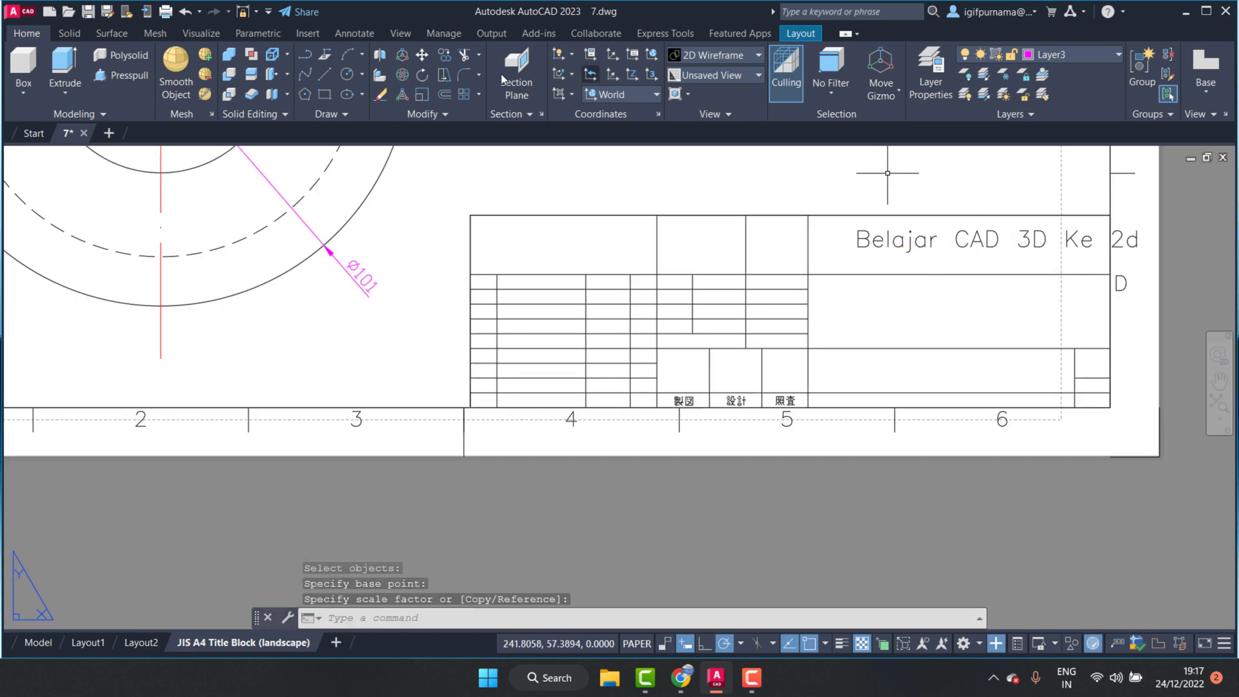
Shift the enlarged title slightly left so it sits inside the cell
{"action": "left_click", "coordinate": [423, 55]}
{"action": "left_click", "coordinate": [878, 240]}
{"action": "key", "text": "Return"}
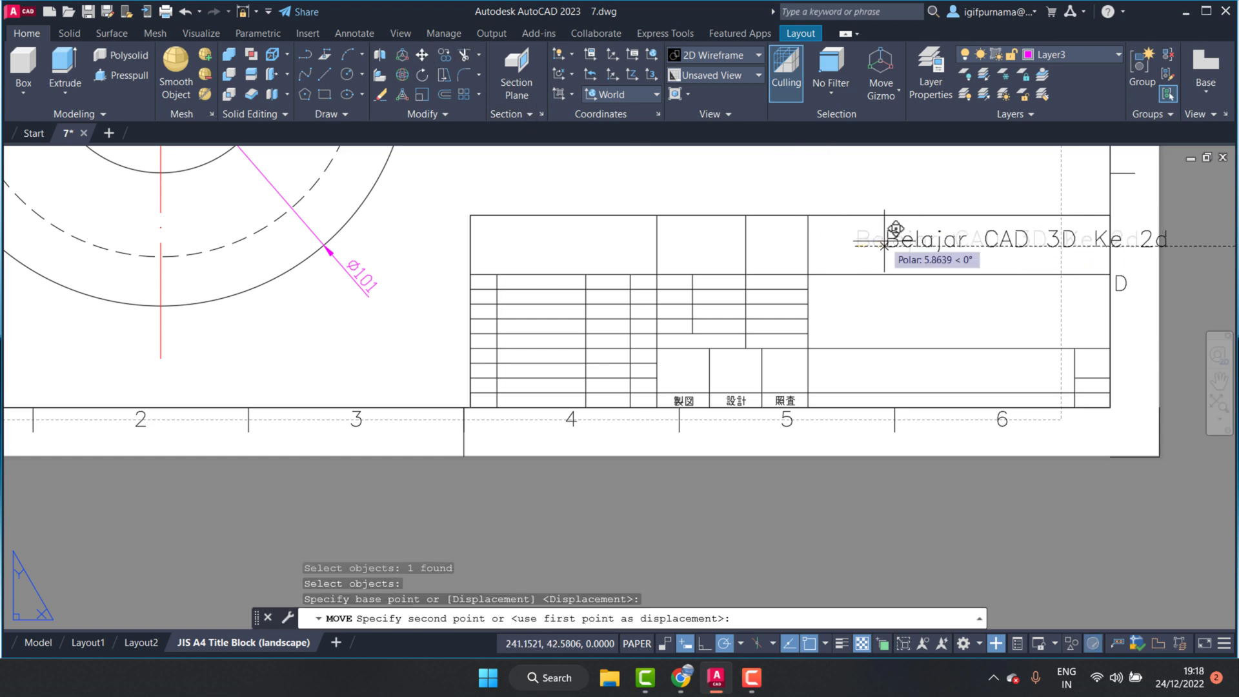
{"action": "left_click", "coordinate": [810, 245]}
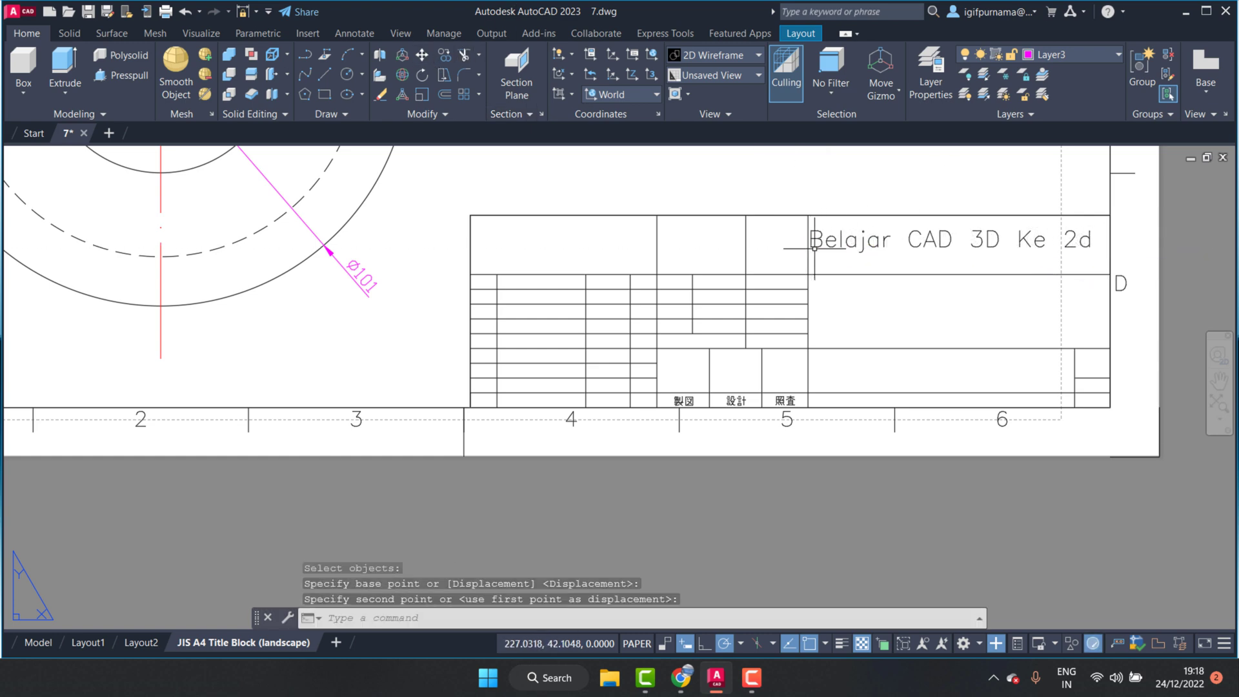
{"action": "scroll", "coordinate": [852, 220], "scroll_direction": "down", "scroll_amount": 2}
{"action": "scroll", "coordinate": [857, 205], "scroll_direction": "up", "scroll_amount": 2}
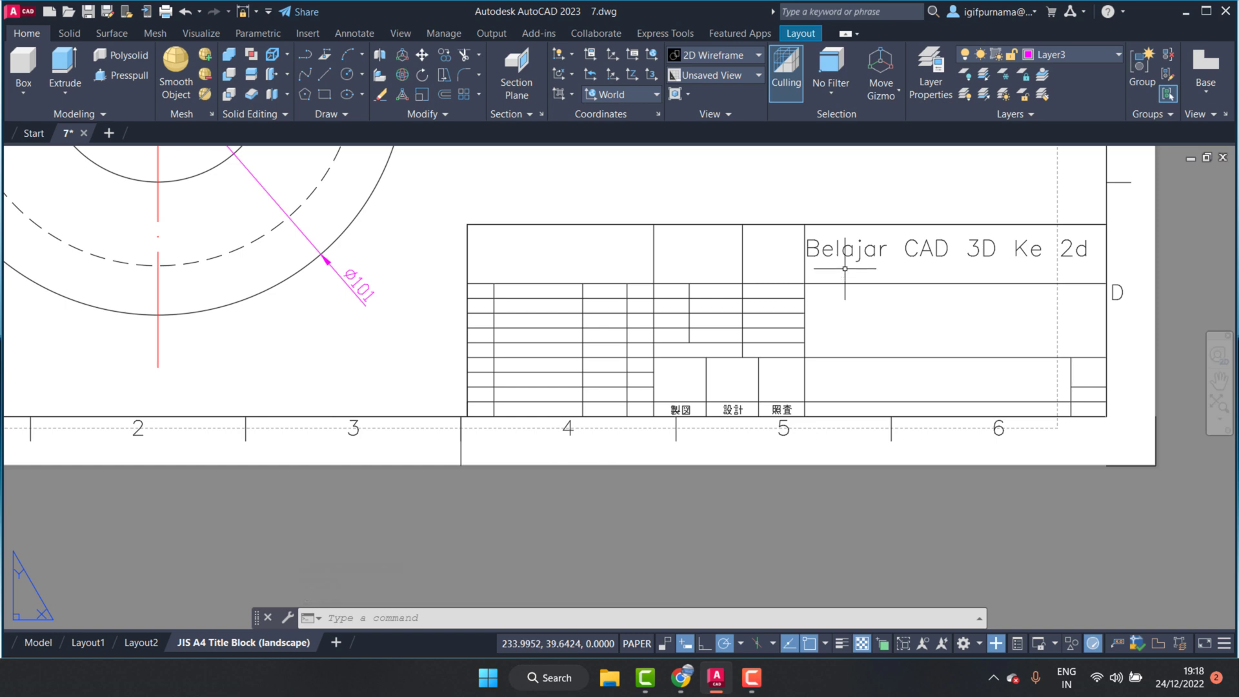
In File Explorer's Downloads folder, select the Untitled-5-min image
{"action": "left_click", "coordinate": [604, 690]}
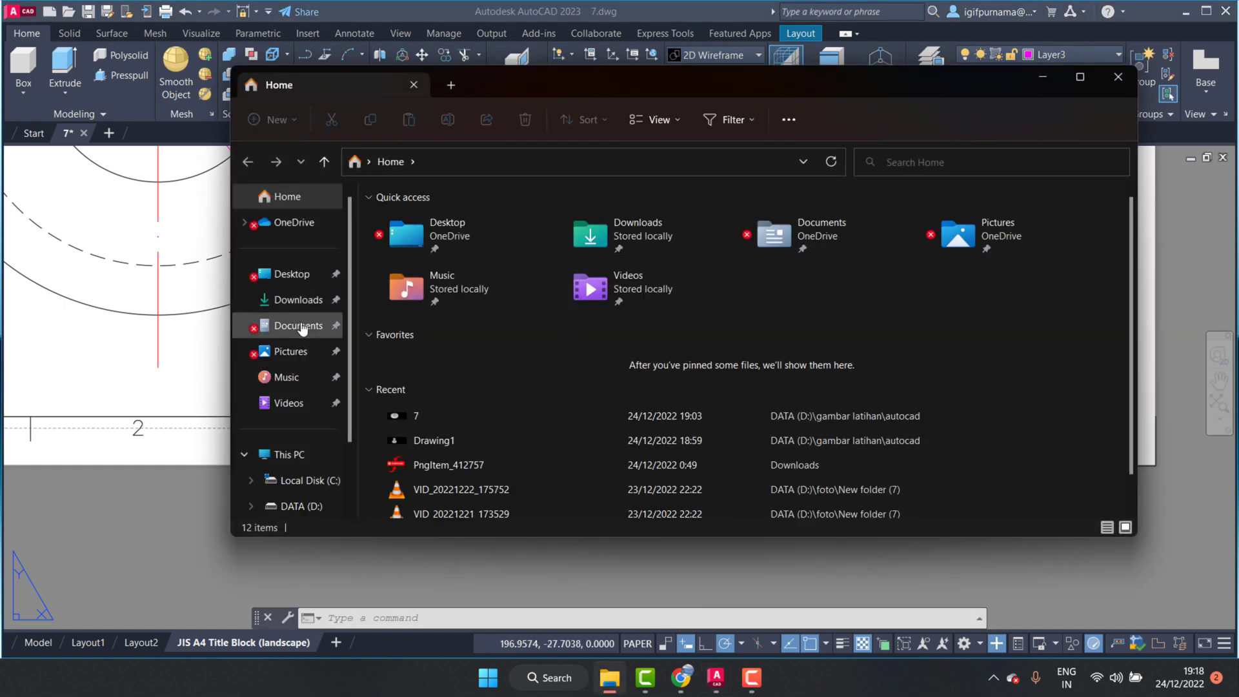
{"action": "left_click", "coordinate": [295, 312]}
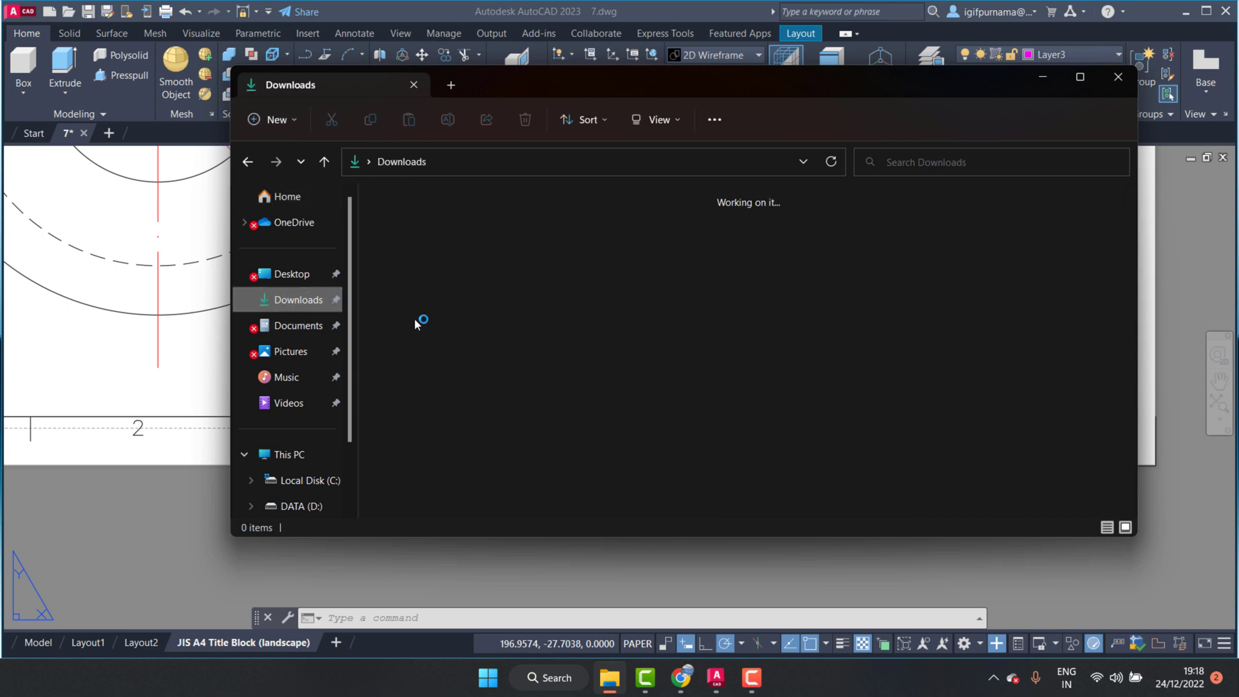
{"action": "left_click", "coordinate": [426, 383]}
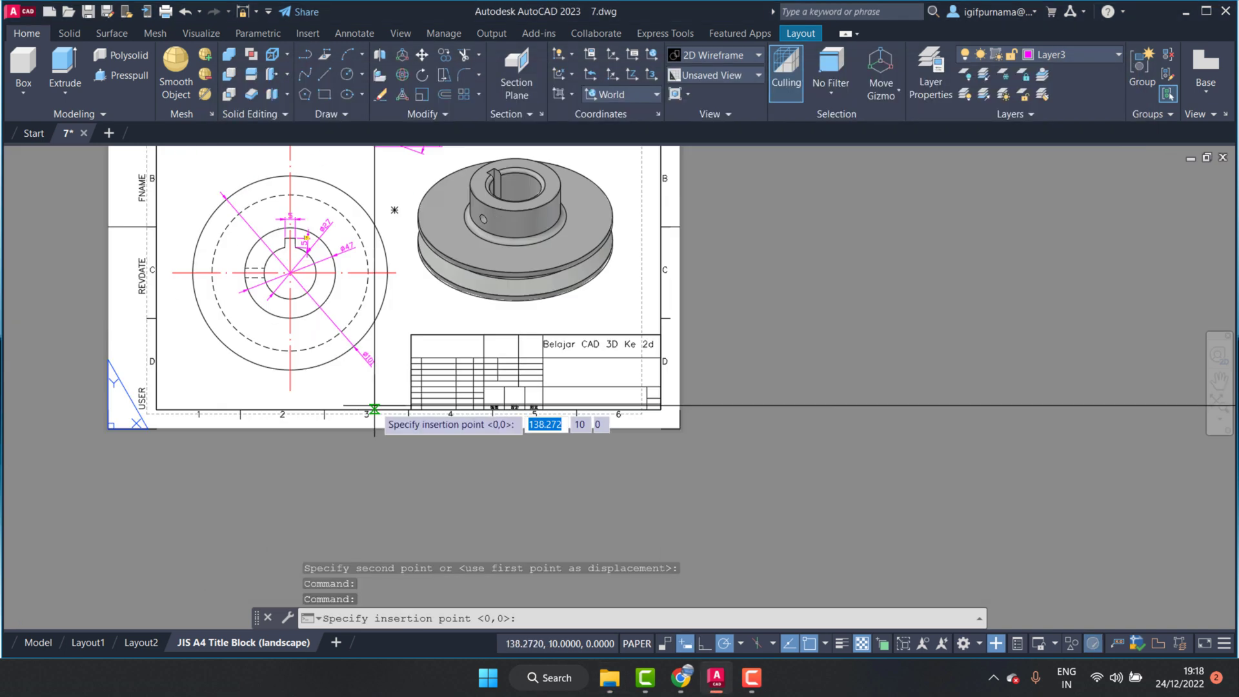
Place the Tutorial Teknik Drawing logo just outside the sheet's right edge at the default scale
{"action": "scroll", "coordinate": [374, 409], "scroll_direction": "down", "scroll_amount": 5}
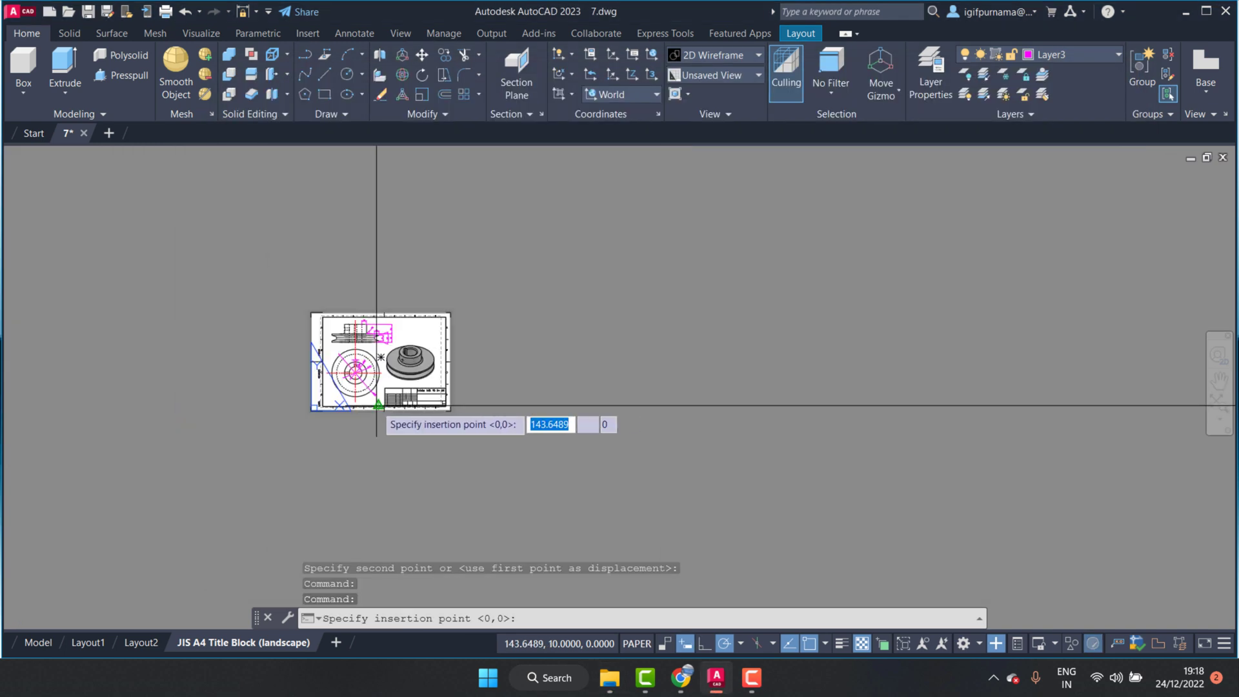
{"action": "left_click", "coordinate": [503, 411]}
{"action": "left_click", "coordinate": [522, 406]}
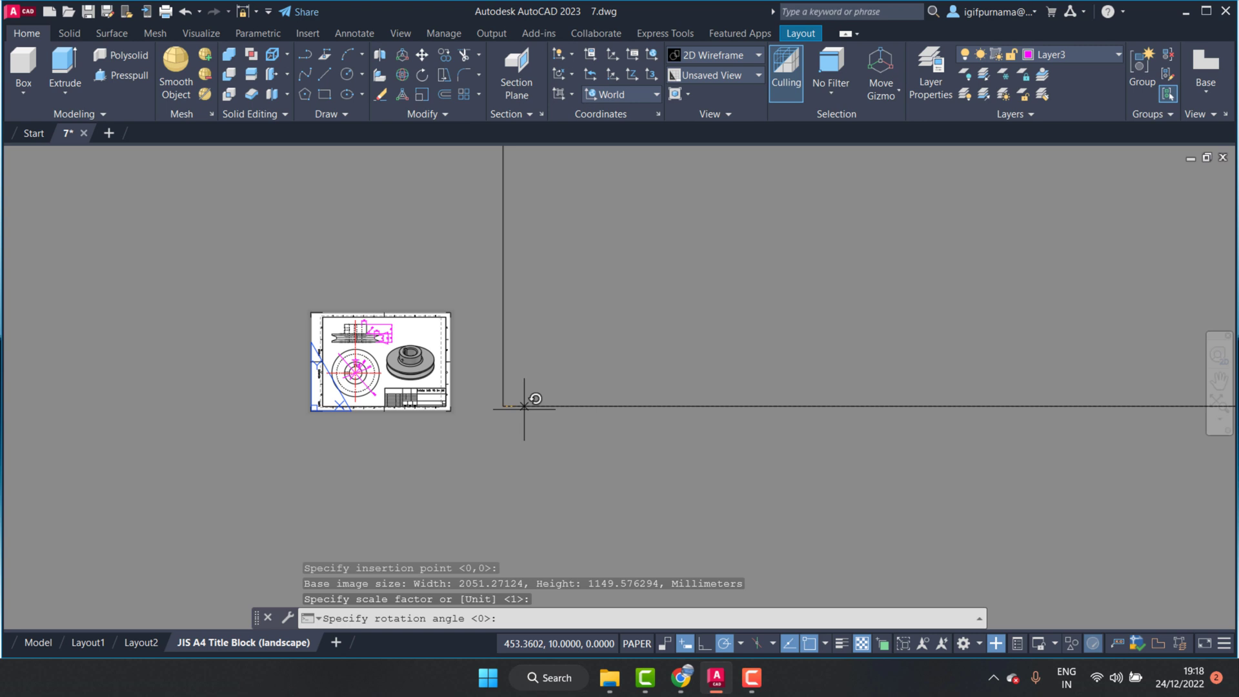
{"action": "left_click", "coordinate": [525, 406]}
Drag an empty selection window, then zoom the layout out to find the logo
{"action": "left_click", "coordinate": [517, 411]}
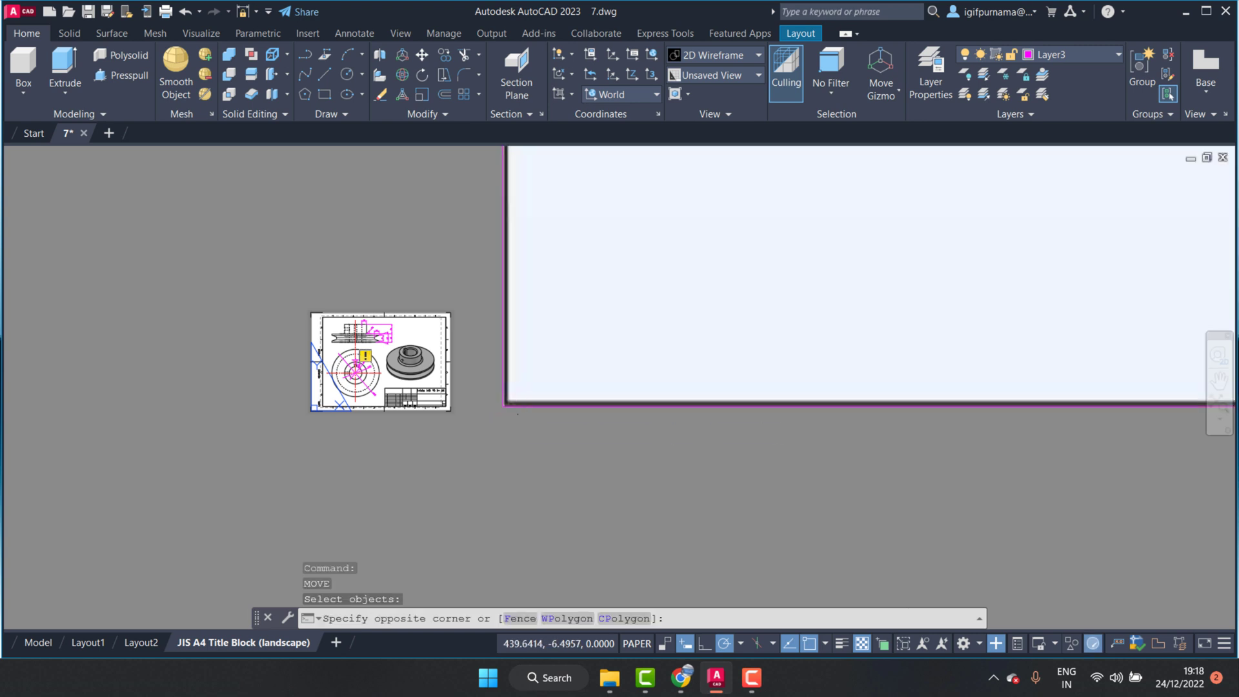
{"action": "left_click", "coordinate": [571, 448]}
{"action": "scroll", "coordinate": [549, 460], "scroll_direction": "down", "scroll_amount": 2}
{"action": "scroll", "coordinate": [548, 460], "scroll_direction": "down", "scroll_amount": 2}
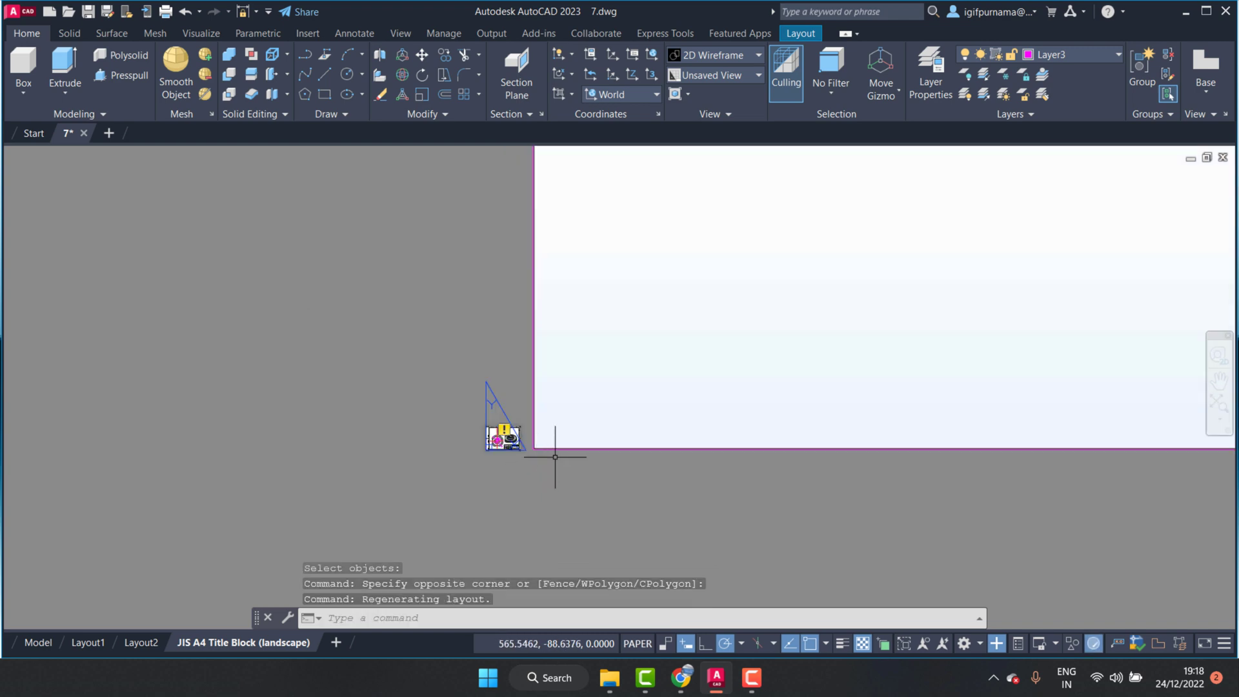
{"action": "scroll", "coordinate": [553, 457], "scroll_direction": "down", "scroll_amount": 2}
{"action": "scroll", "coordinate": [661, 349], "scroll_direction": "down", "scroll_amount": 8}
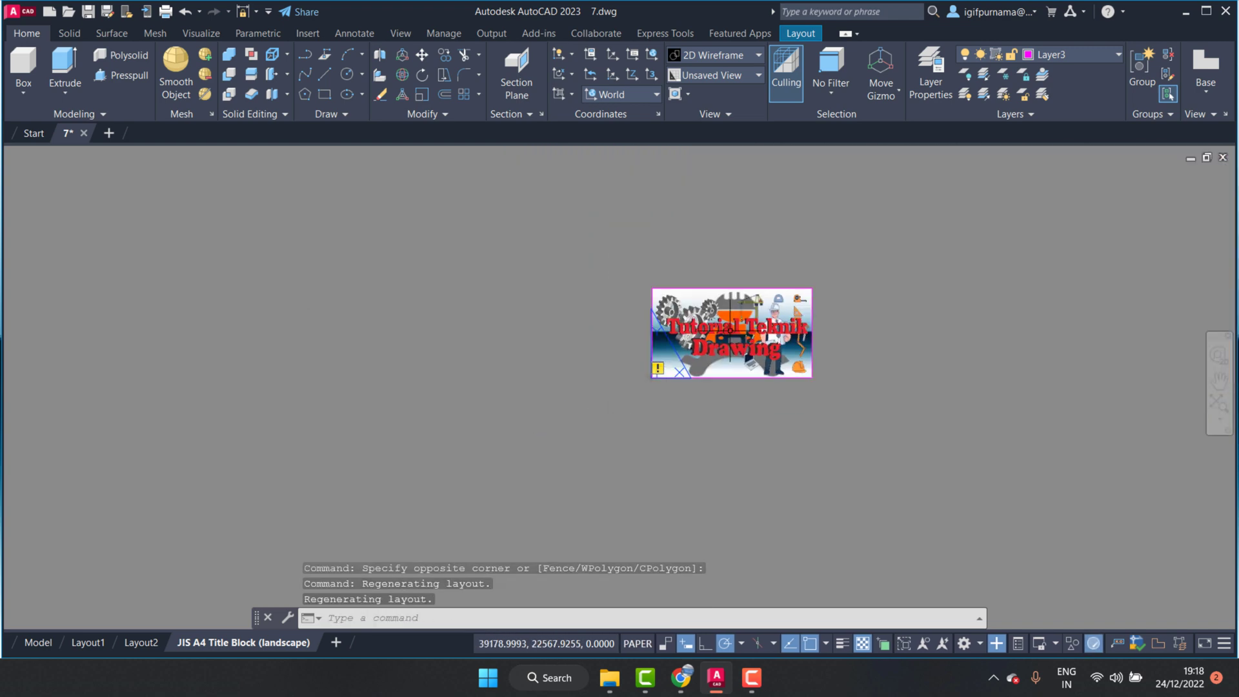
{"action": "scroll", "coordinate": [726, 314], "scroll_direction": "up", "scroll_amount": 4}
Window-select the logo, try a top-right corner grip stretch, then cancel it and clear the selection
{"action": "left_click", "coordinate": [1039, 426]}
{"action": "left_click", "coordinate": [941, 221]}
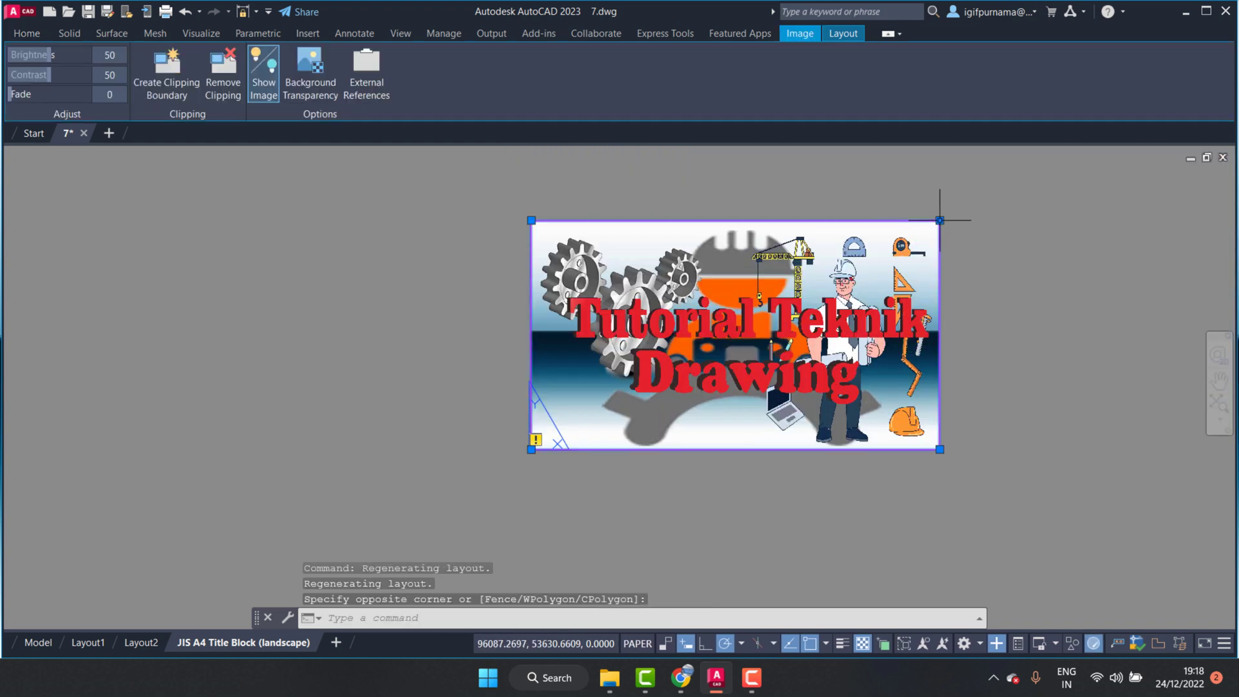
{"action": "left_click", "coordinate": [941, 222]}
{"action": "scroll", "coordinate": [540, 442], "scroll_direction": "up", "scroll_amount": 3}
{"action": "scroll", "coordinate": [540, 443], "scroll_direction": "up", "scroll_amount": 5}
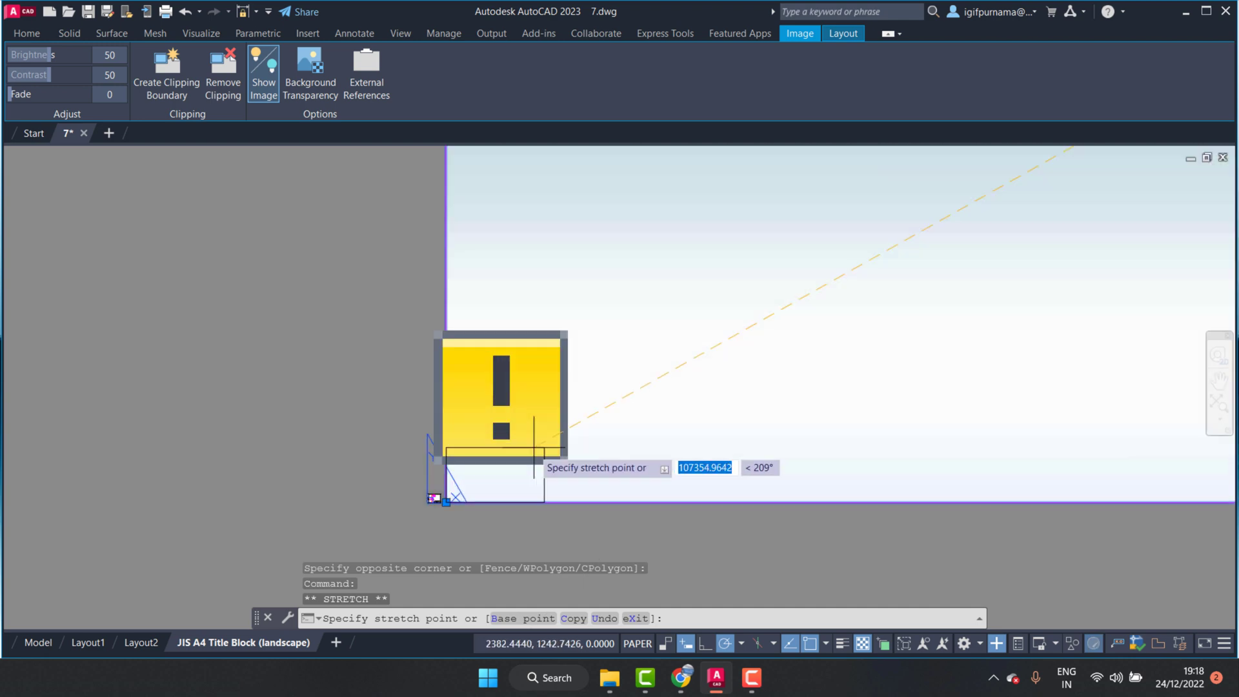
{"action": "key", "text": "Escape"}
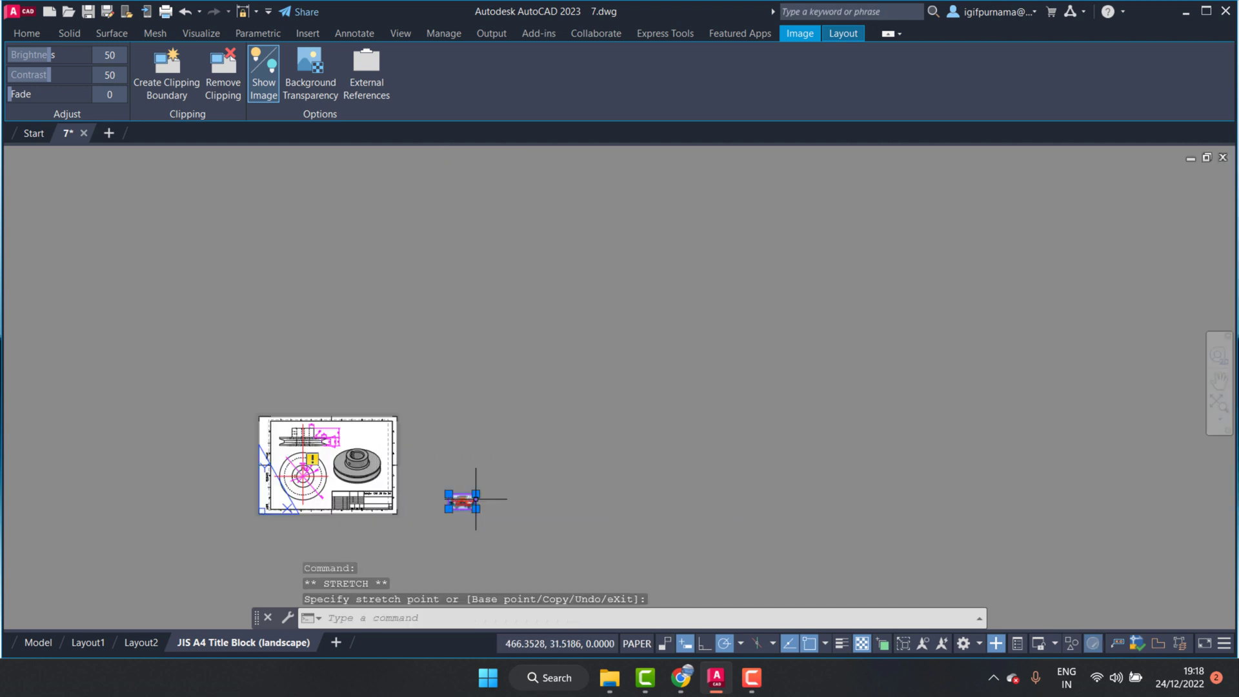
{"action": "key", "text": "Escape"}
{"action": "scroll", "coordinate": [456, 477], "scroll_direction": "up", "scroll_amount": 1}
{"action": "scroll", "coordinate": [530, 467], "scroll_direction": "up", "scroll_amount": 3}
{"action": "scroll", "coordinate": [530, 467], "scroll_direction": "down", "scroll_amount": 3}
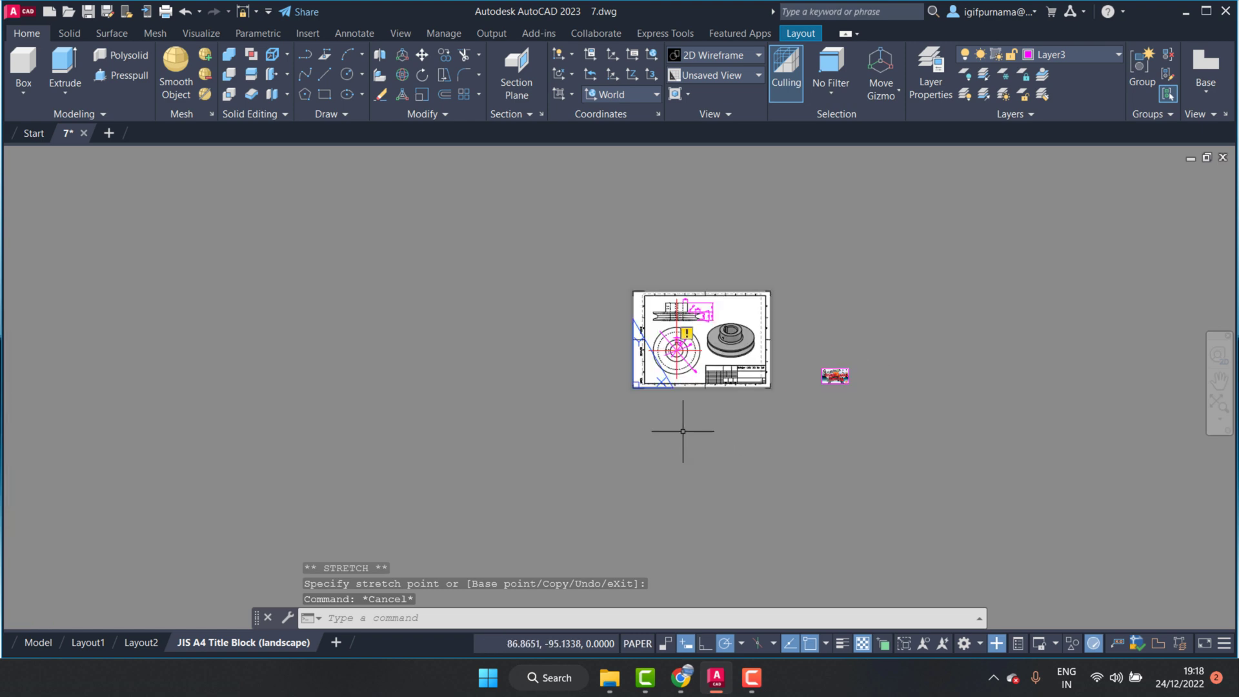
{"action": "scroll", "coordinate": [927, 346], "scroll_direction": "up", "scroll_amount": 3}
Shrink the logo image by dragging its bottom-right corner grip inward
{"action": "scroll", "coordinate": [969, 388], "scroll_direction": "up", "scroll_amount": 3}
{"action": "left_click", "coordinate": [1037, 441]}
{"action": "left_click", "coordinate": [815, 299]}
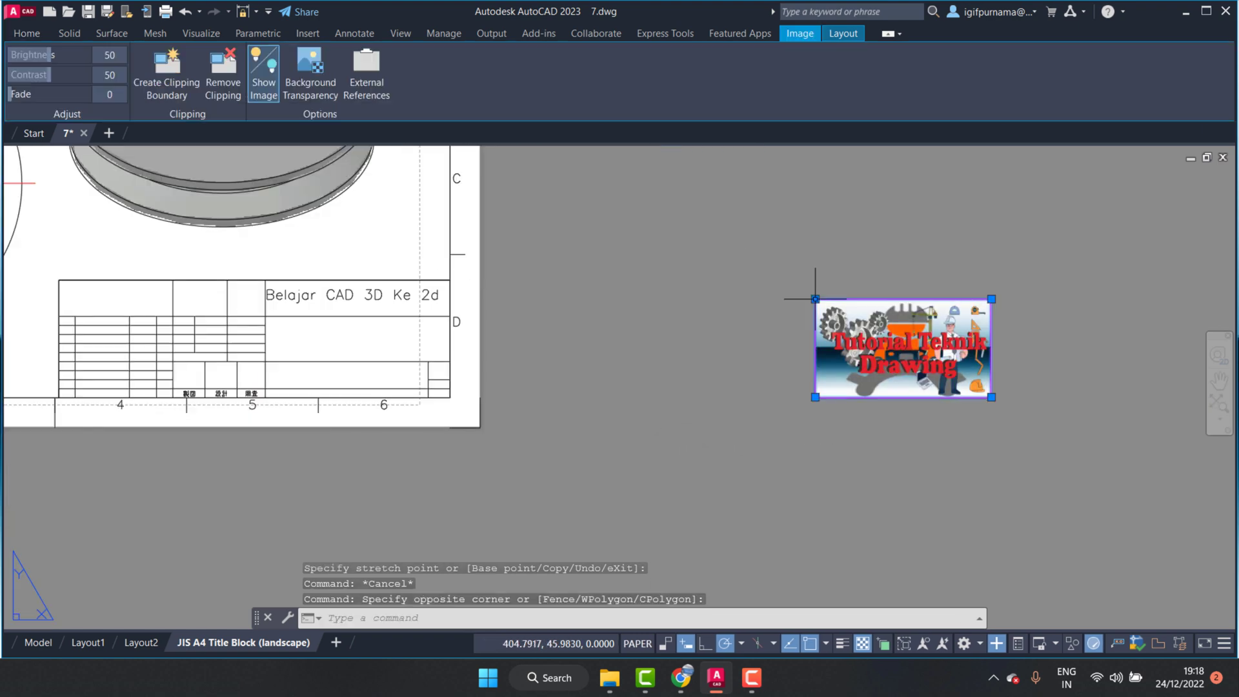
{"action": "left_click", "coordinate": [992, 397]}
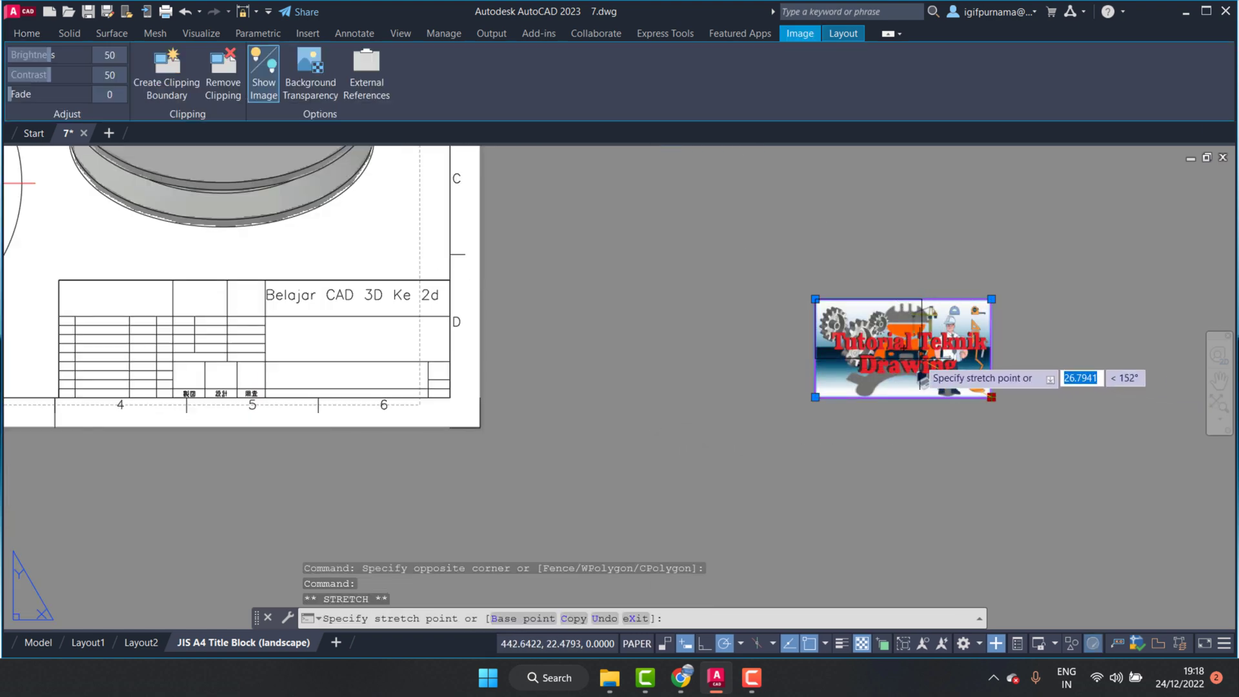
{"action": "left_click", "coordinate": [884, 369]}
{"action": "key", "text": "Escape"}
Move the shrunken logo into the title block
{"action": "left_click", "coordinate": [421, 54]}
{"action": "left_click", "coordinate": [982, 443]}
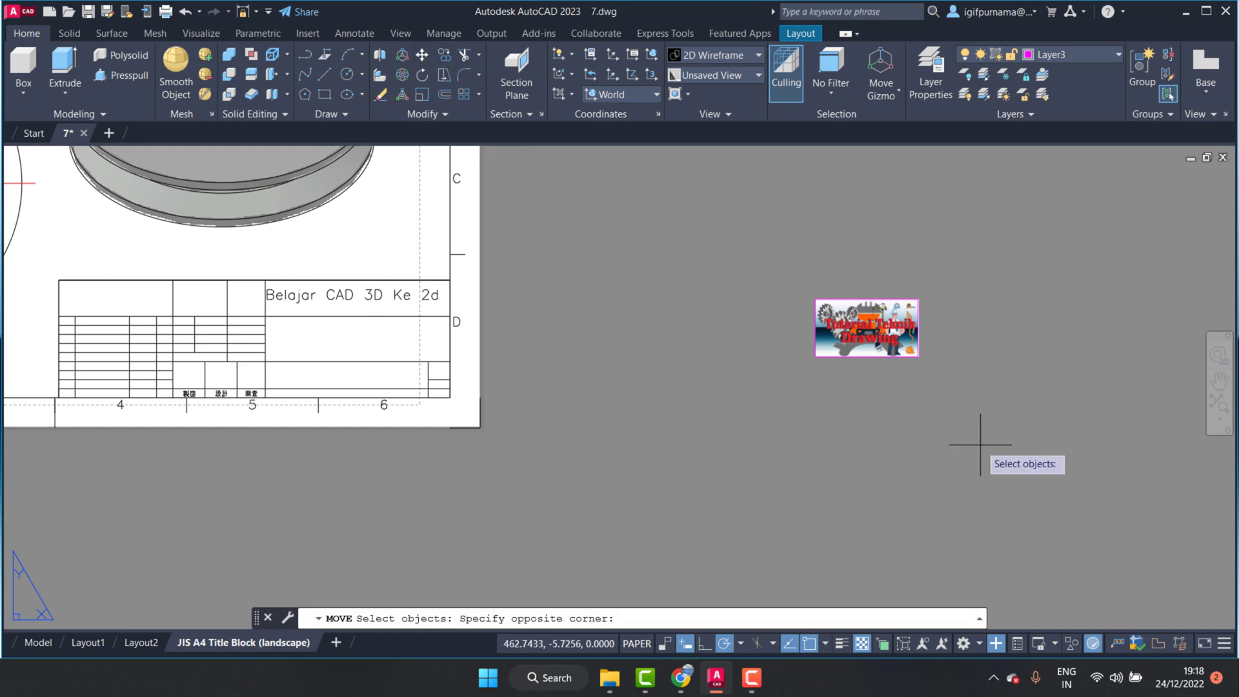
{"action": "left_click", "coordinate": [794, 313]}
{"action": "key", "text": "Return"}
{"action": "left_click", "coordinate": [820, 333]}
{"action": "scroll", "coordinate": [233, 318], "scroll_direction": "down", "scroll_amount": 2}
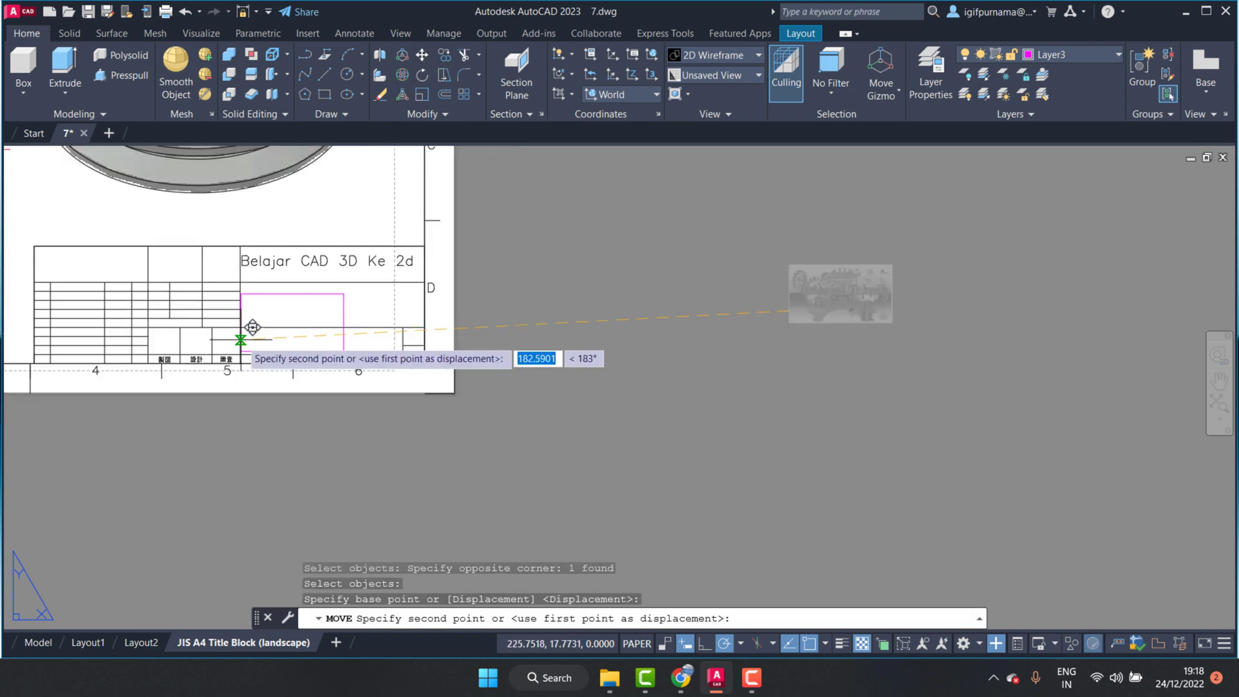
{"action": "scroll", "coordinate": [252, 326], "scroll_direction": "up", "scroll_amount": 5}
{"action": "left_click", "coordinate": [318, 316]}
{"action": "scroll", "coordinate": [455, 323], "scroll_direction": "down", "scroll_amount": 3}
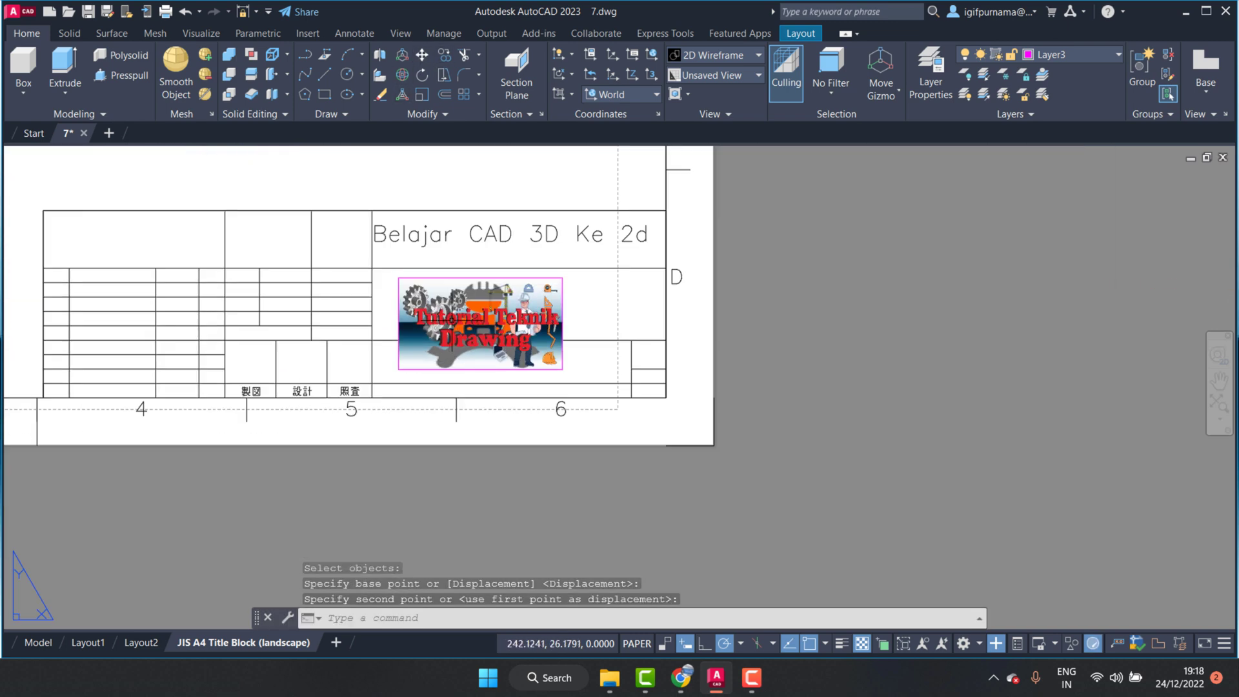
Shrink the logo further with its corner grip to fit the title block cell
{"action": "left_click", "coordinate": [575, 371]}
{"action": "left_click", "coordinate": [544, 341]}
{"action": "left_click", "coordinate": [562, 370]}
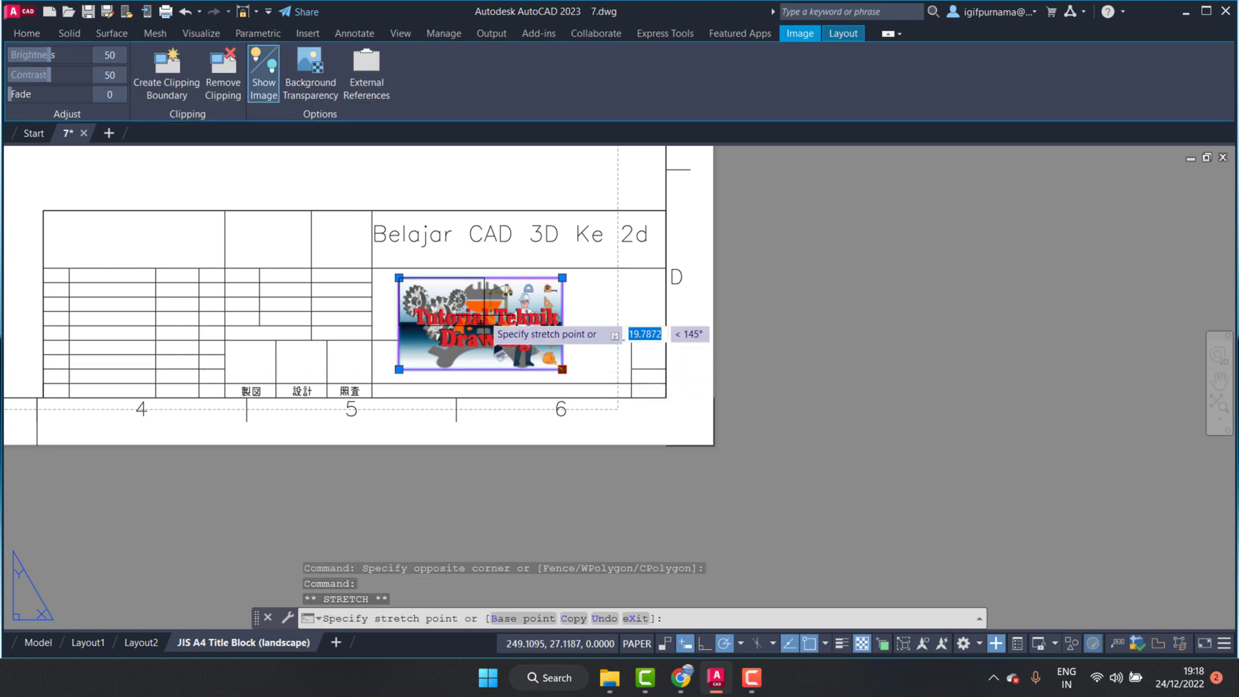
{"action": "left_click", "coordinate": [482, 321]}
{"action": "scroll", "coordinate": [383, 289], "scroll_direction": "up", "scroll_amount": 4}
{"action": "key", "text": "Escape"}
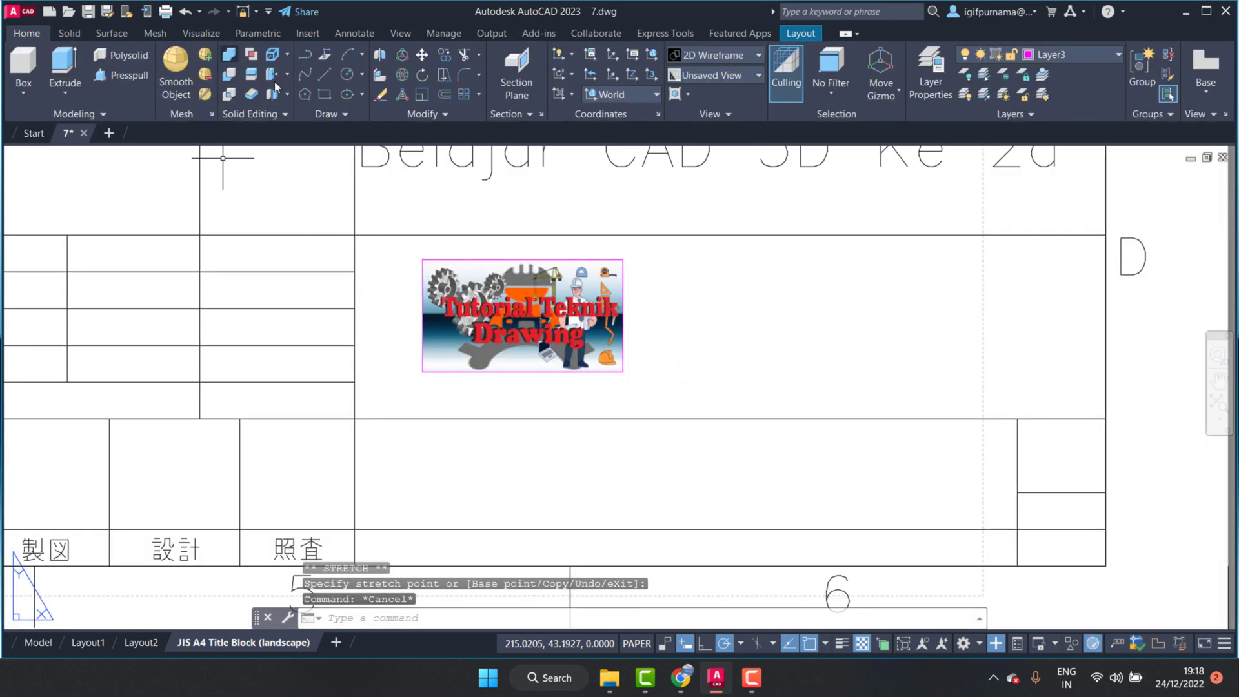
Move the logo further left within the title block
{"action": "left_click", "coordinate": [422, 55]}
{"action": "left_click", "coordinate": [714, 326]}
{"action": "left_click", "coordinate": [607, 303]}
{"action": "key", "text": "Return"}
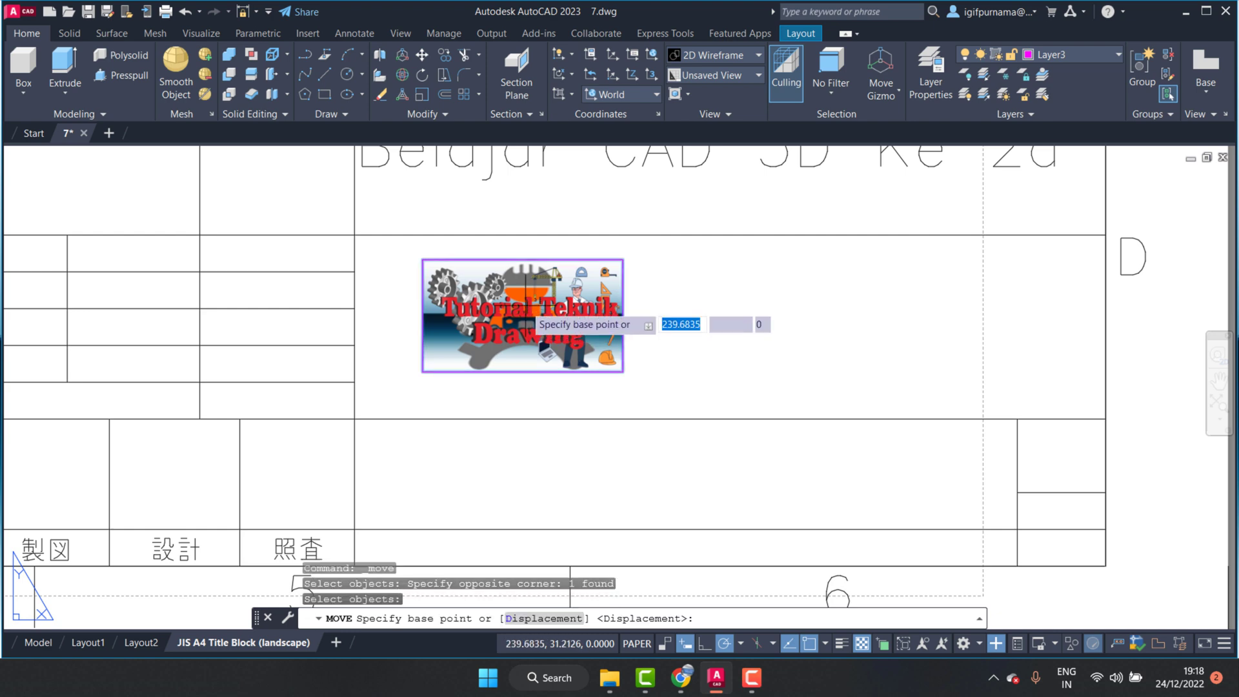
{"action": "left_click", "coordinate": [537, 293]}
{"action": "left_click", "coordinate": [476, 290]}
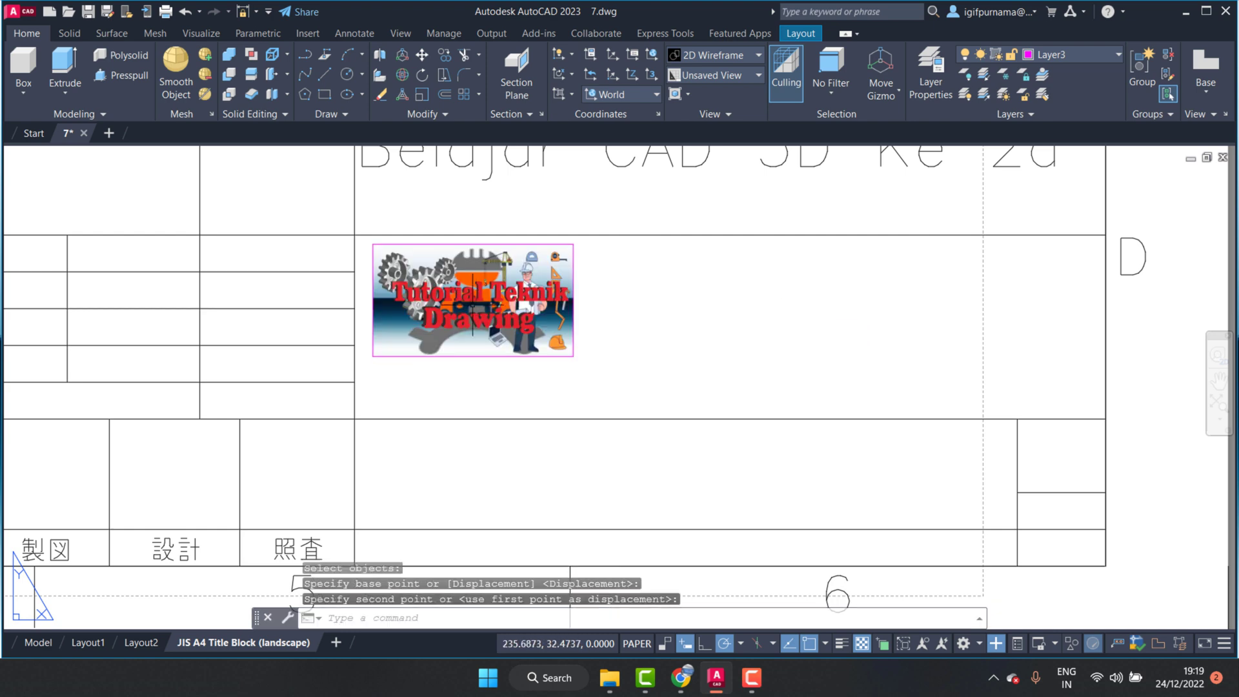
Enlarge the logo slightly by dragging its corner grip outward
{"action": "left_click", "coordinate": [652, 352]}
{"action": "left_click", "coordinate": [530, 303]}
{"action": "left_click", "coordinate": [574, 355]}
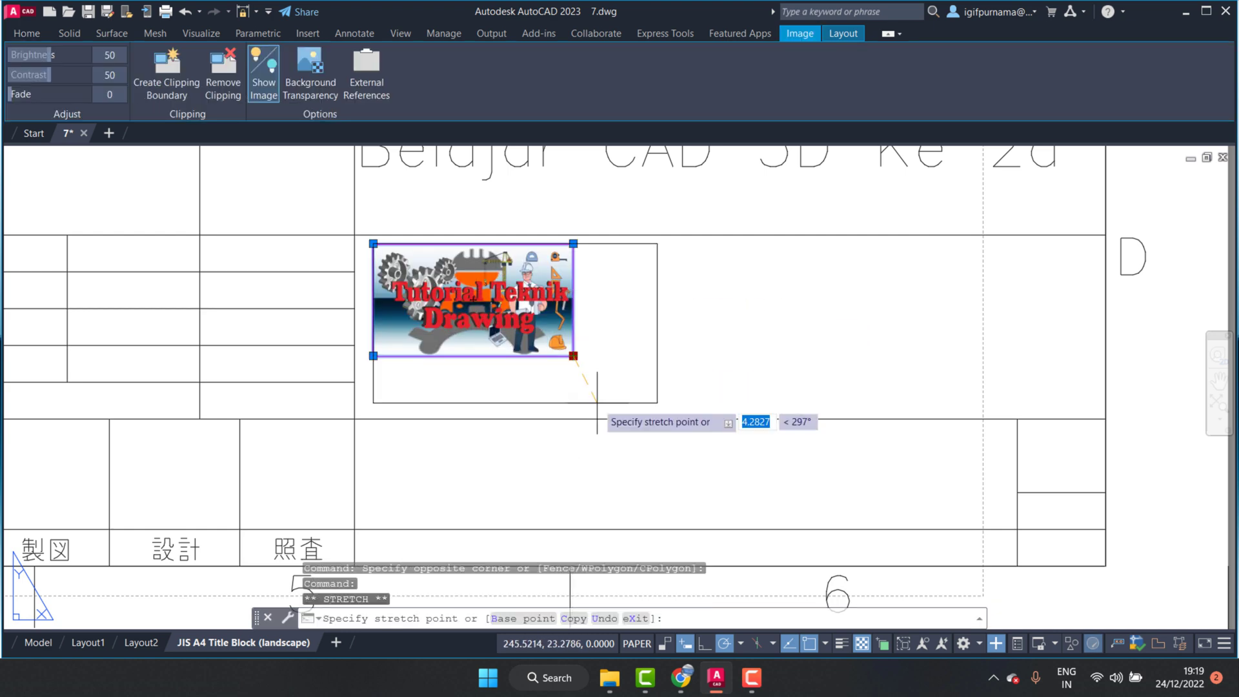
{"action": "left_click", "coordinate": [601, 408]}
{"action": "key", "text": "Escape"}
Move the logo to sit just beneath the Belajar CAD 3D Ke 2d title
{"action": "scroll", "coordinate": [430, 211], "scroll_direction": "down", "scroll_amount": 2}
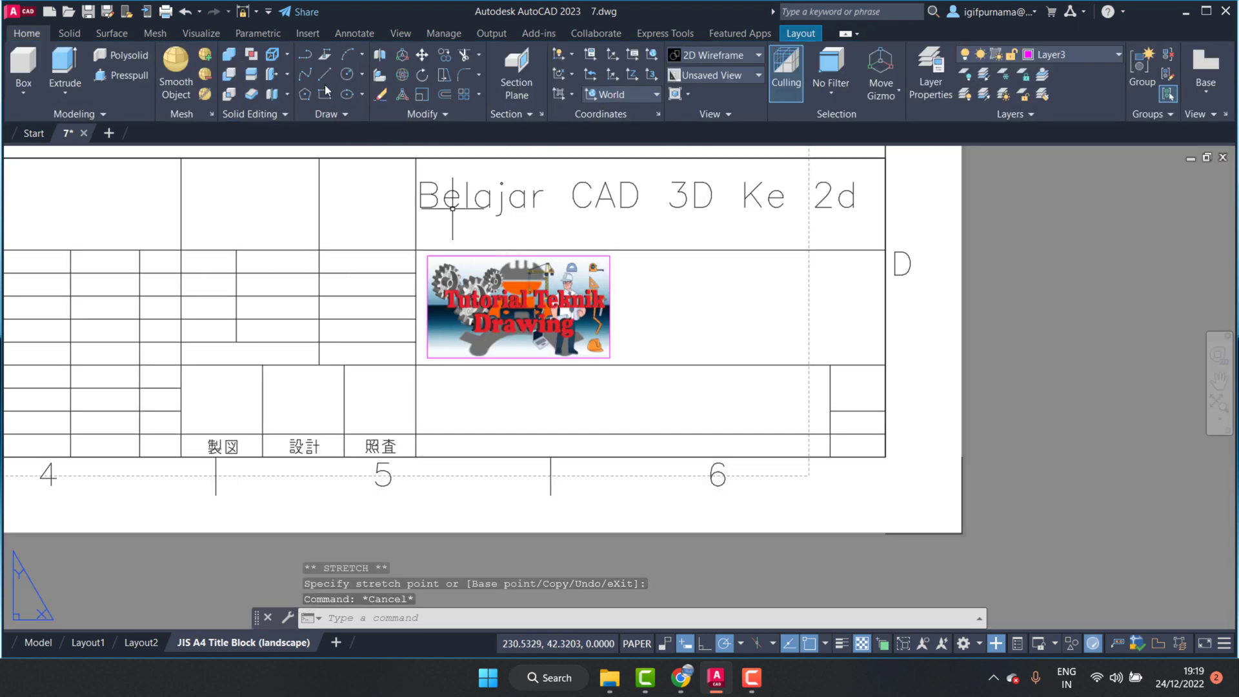
{"action": "left_click", "coordinate": [422, 55]}
{"action": "left_click", "coordinate": [600, 299]}
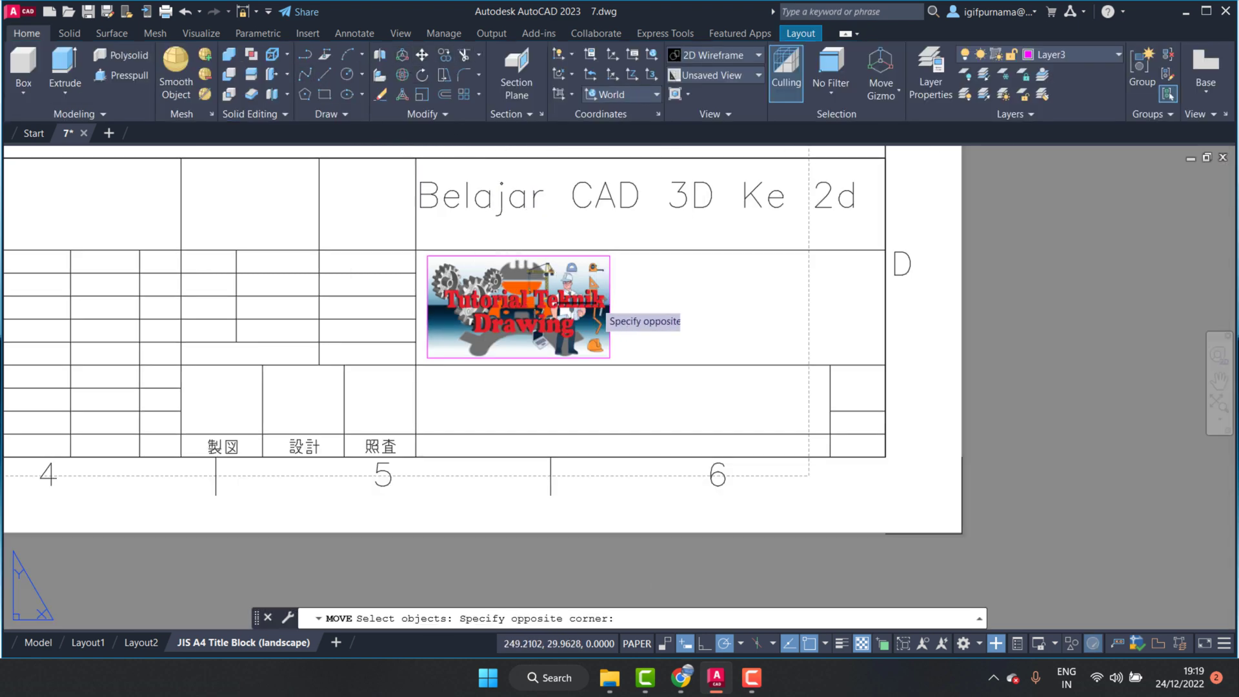
{"action": "key", "text": "Return"}
{"action": "left_click", "coordinate": [572, 300]}
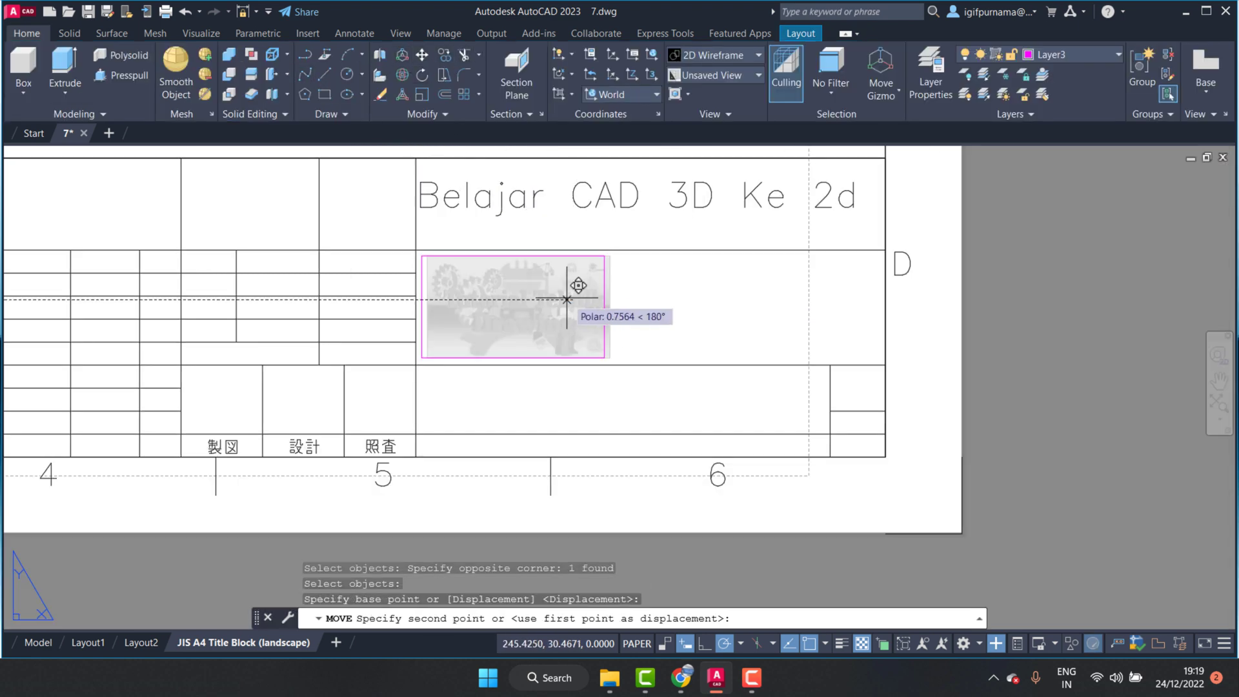
{"action": "left_click", "coordinate": [571, 302]}
{"action": "scroll", "coordinate": [683, 305], "scroll_direction": "down", "scroll_amount": 4}
{"action": "scroll", "coordinate": [684, 304], "scroll_direction": "up", "scroll_amount": 2}
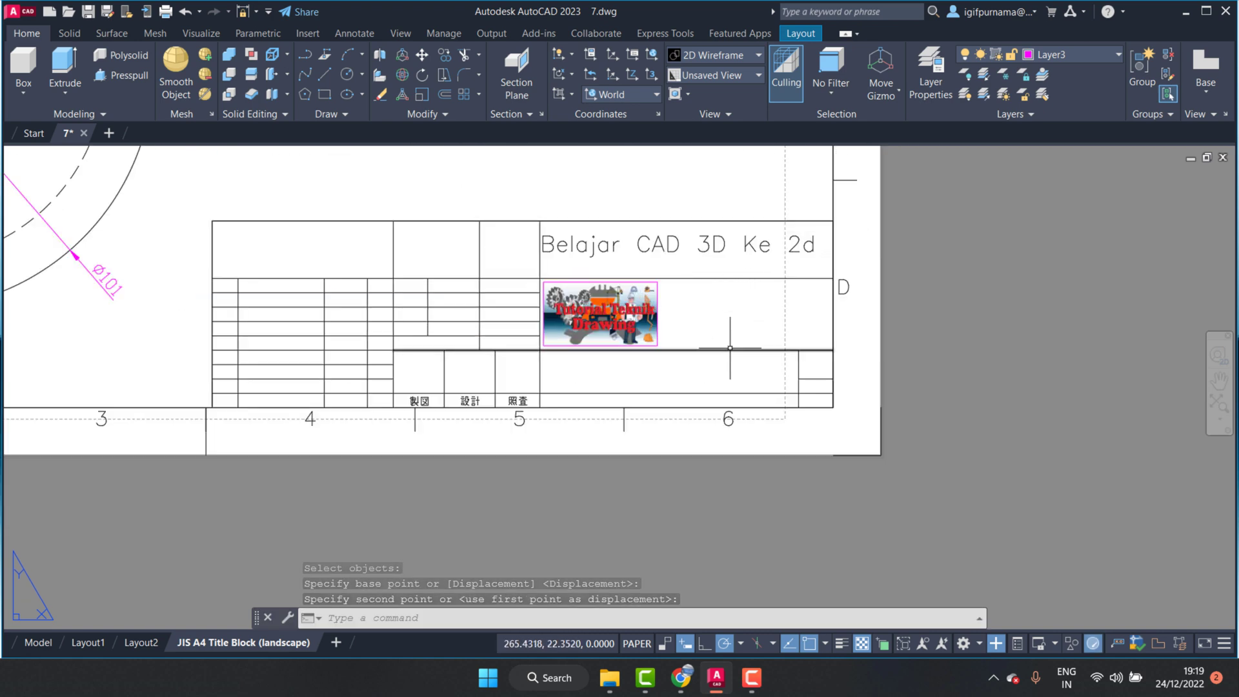
{"action": "scroll", "coordinate": [761, 261], "scroll_direction": "up", "scroll_amount": 2}
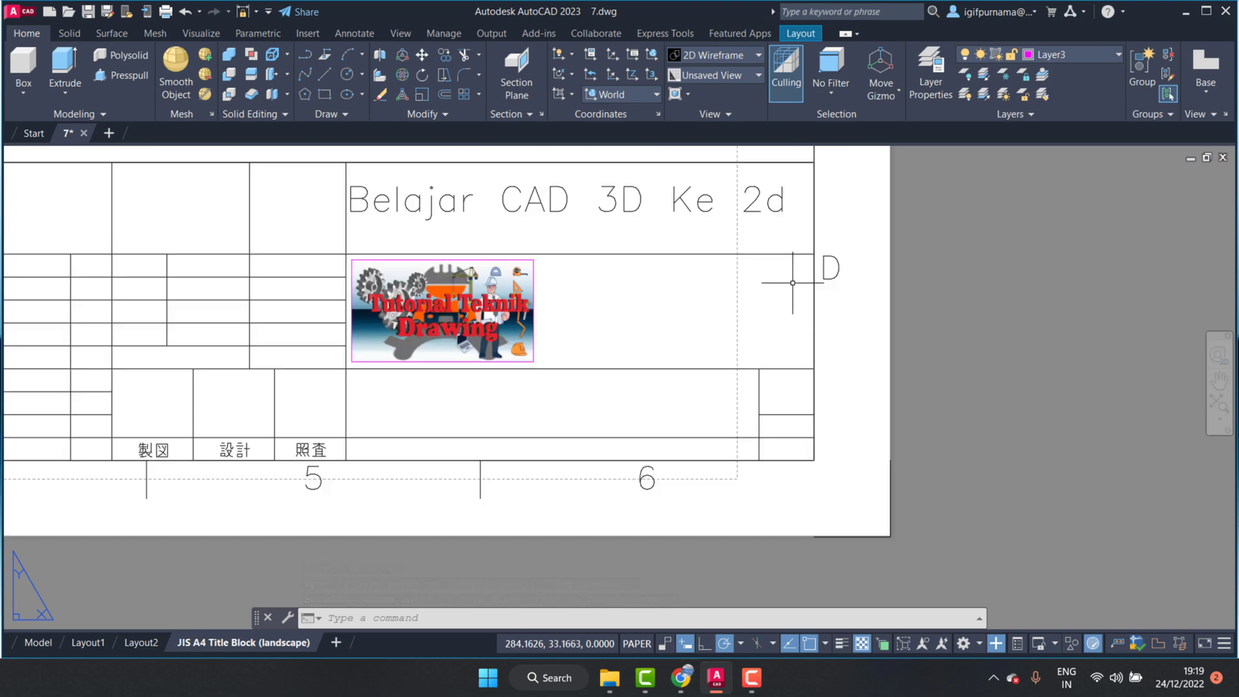
{"action": "scroll", "coordinate": [581, 290], "scroll_direction": "down", "scroll_amount": 5}
{"action": "scroll", "coordinate": [545, 342], "scroll_direction": "down", "scroll_amount": 4}
{"action": "scroll", "coordinate": [527, 334], "scroll_direction": "up", "scroll_amount": 4}
Select the front drawing view and update it
{"action": "scroll", "coordinate": [613, 381], "scroll_direction": "down", "scroll_amount": 1}
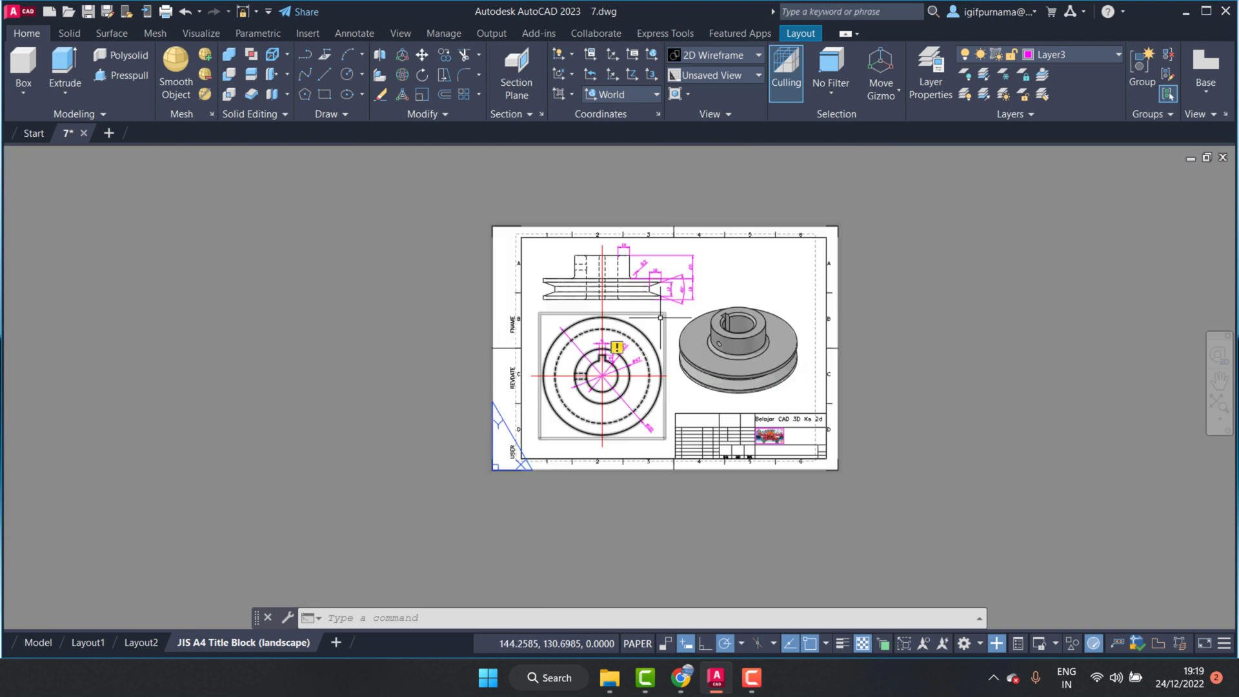
{"action": "scroll", "coordinate": [699, 426], "scroll_direction": "up", "scroll_amount": 1}
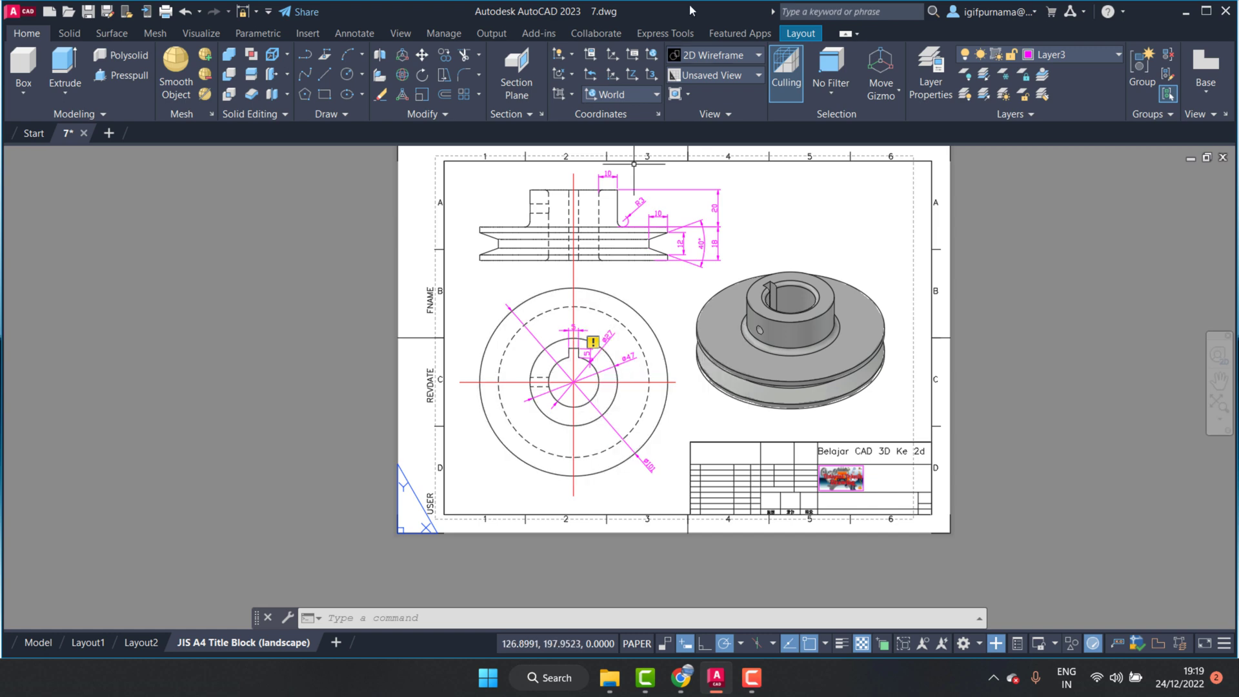
{"action": "left_click", "coordinate": [585, 307]}
{"action": "left_click", "coordinate": [231, 74]}
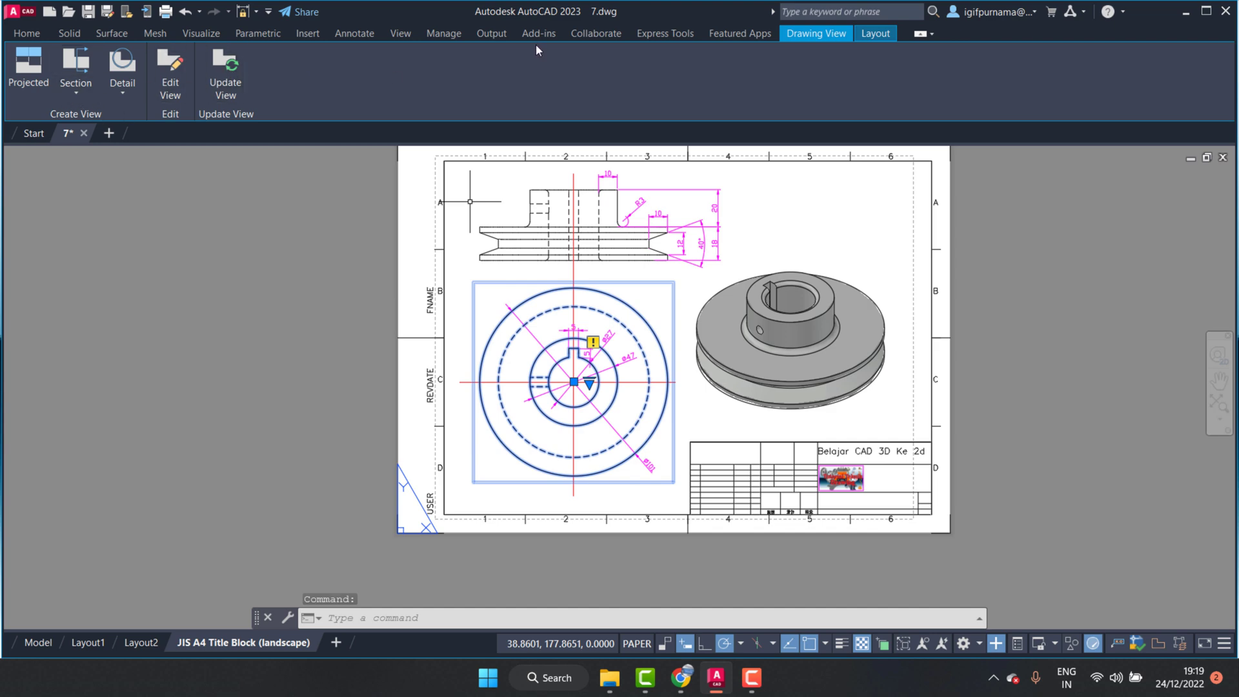
On the Layout tab, open the Base view options and close them again
{"action": "left_click", "coordinate": [884, 33]}
{"action": "left_click", "coordinate": [240, 94]}
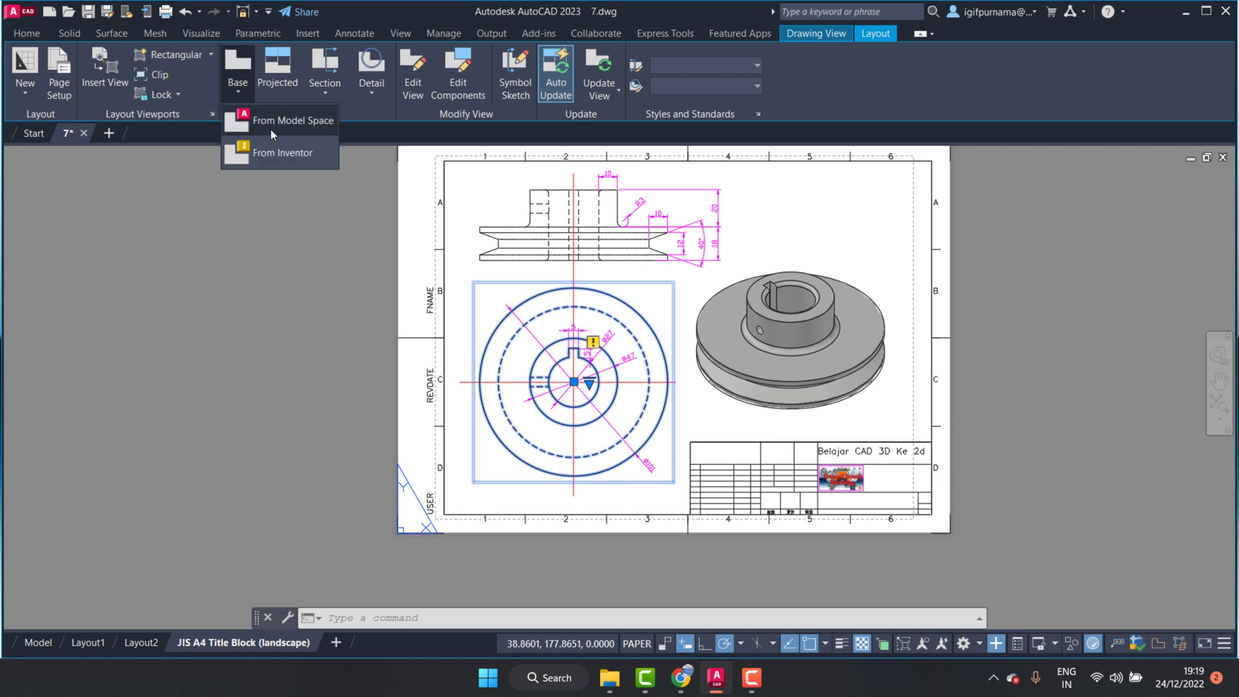
{"action": "left_click", "coordinate": [332, 296]}
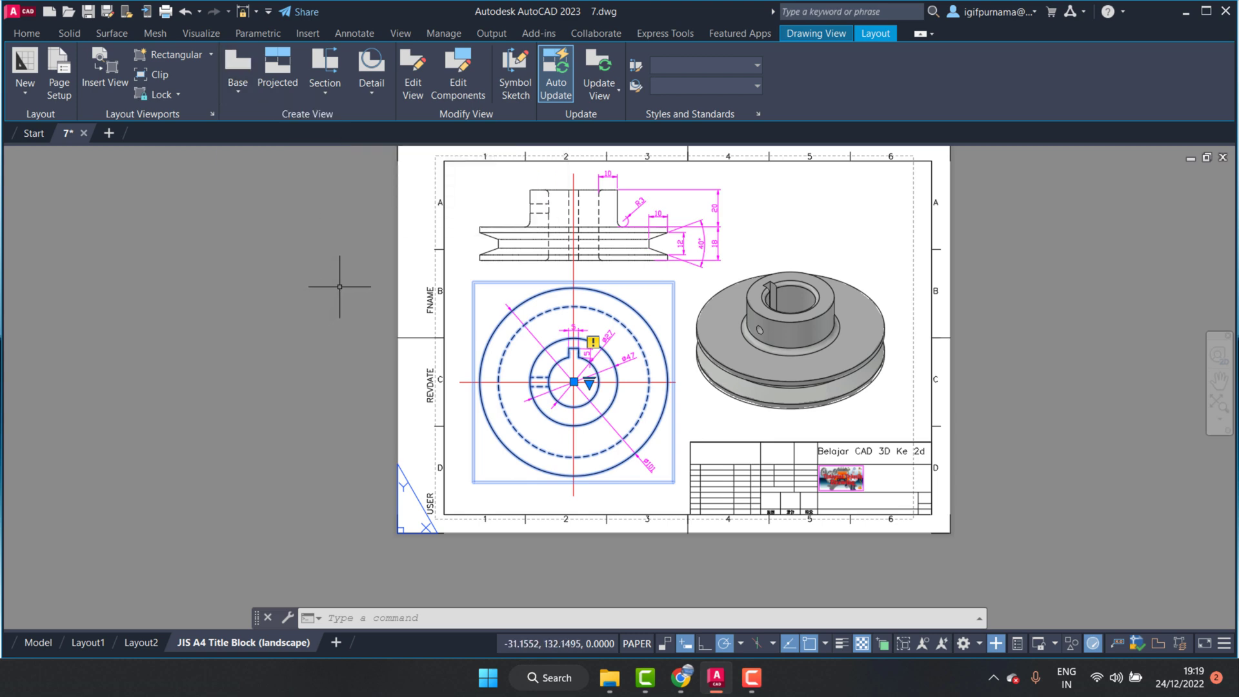